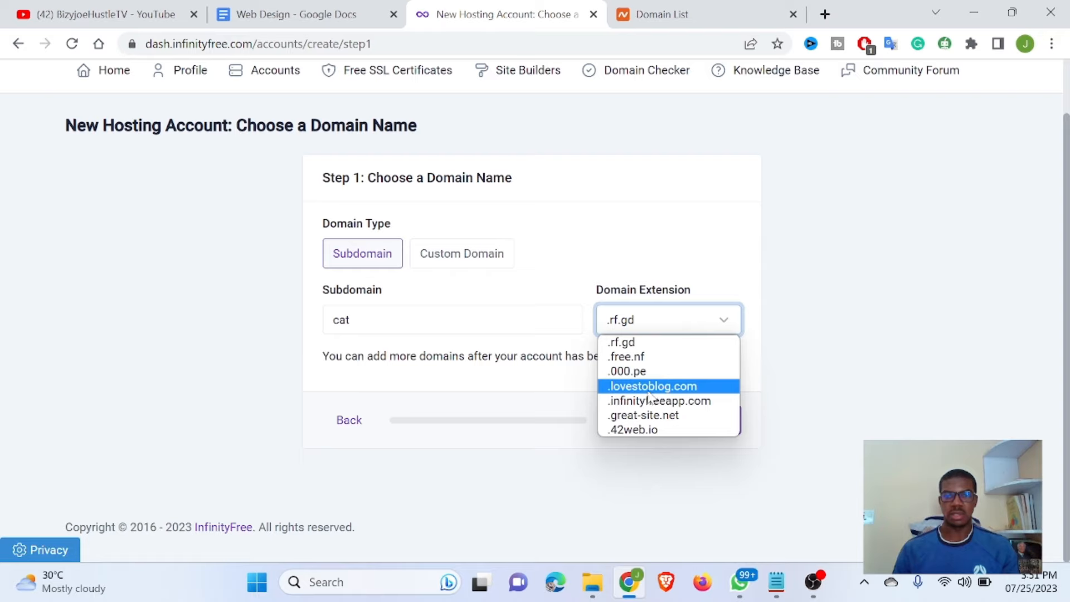
Step: Set the domain extension for the subdomain "cat" to .lovestoblog.com
{"action": "left_click", "coordinate": [648, 393]}
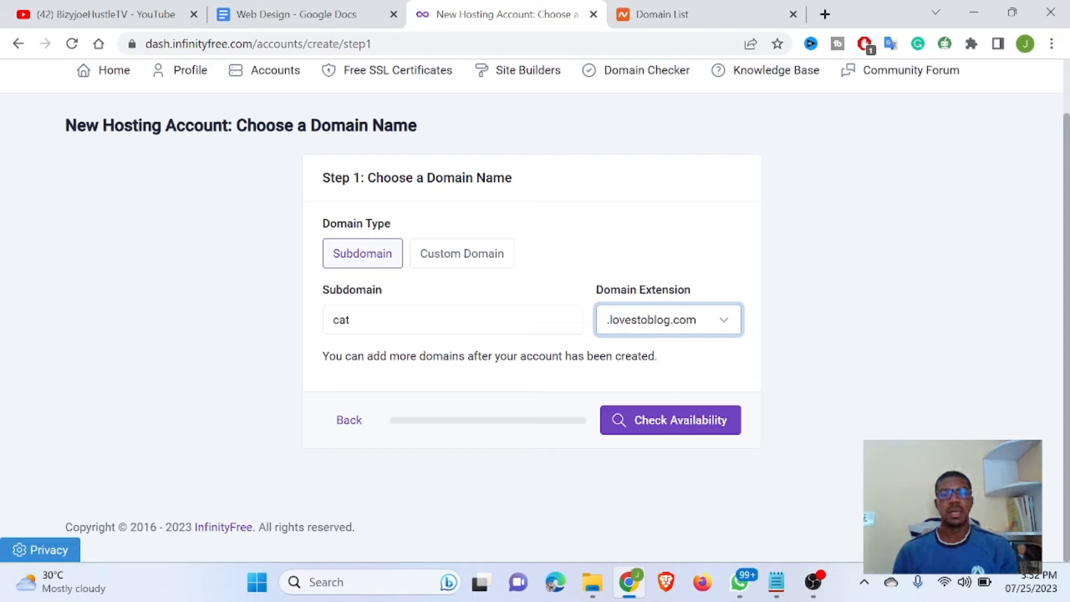
{"action": "left_click", "coordinate": [351, 320]}
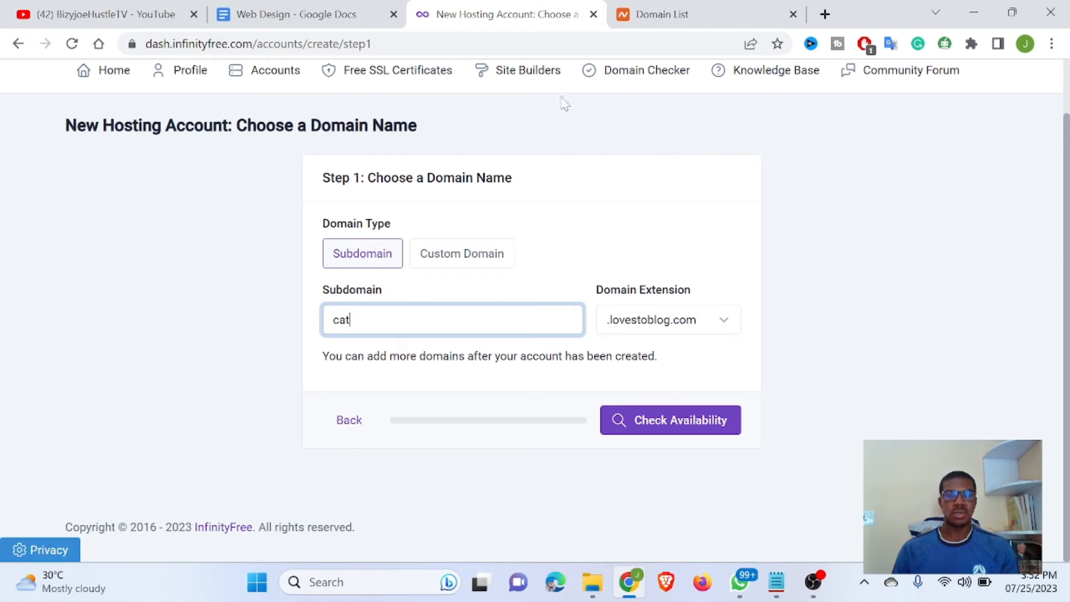
Step: Switch to Namecheap and open its Domain Name Search page in a new tab
{"action": "left_click", "coordinate": [666, 20]}
{"action": "scroll", "coordinate": [317, 259], "scroll_direction": "up", "scroll_amount": 5}
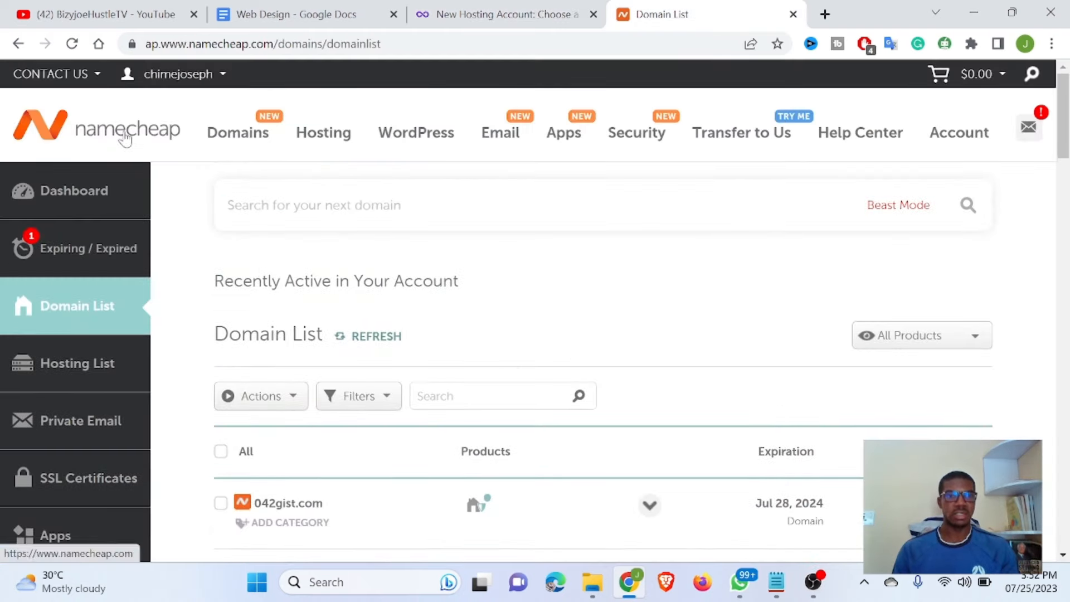
{"action": "right_click", "coordinate": [123, 134]}
{"action": "left_click", "coordinate": [375, 100]}
{"action": "mouse_move", "coordinate": [239, 132]}
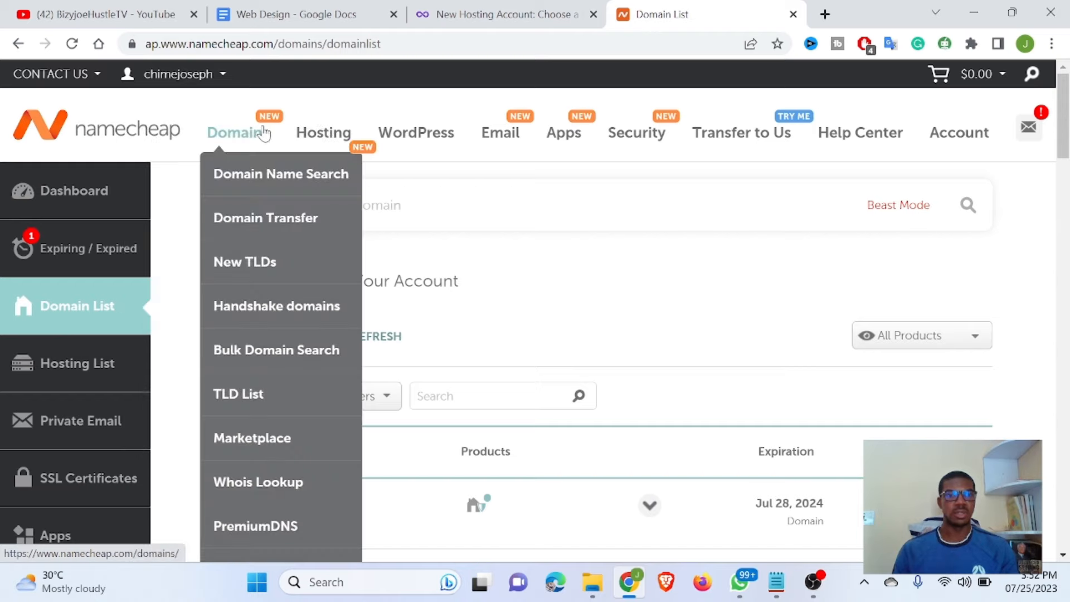
{"action": "right_click", "coordinate": [255, 176]}
{"action": "left_click", "coordinate": [308, 183]}
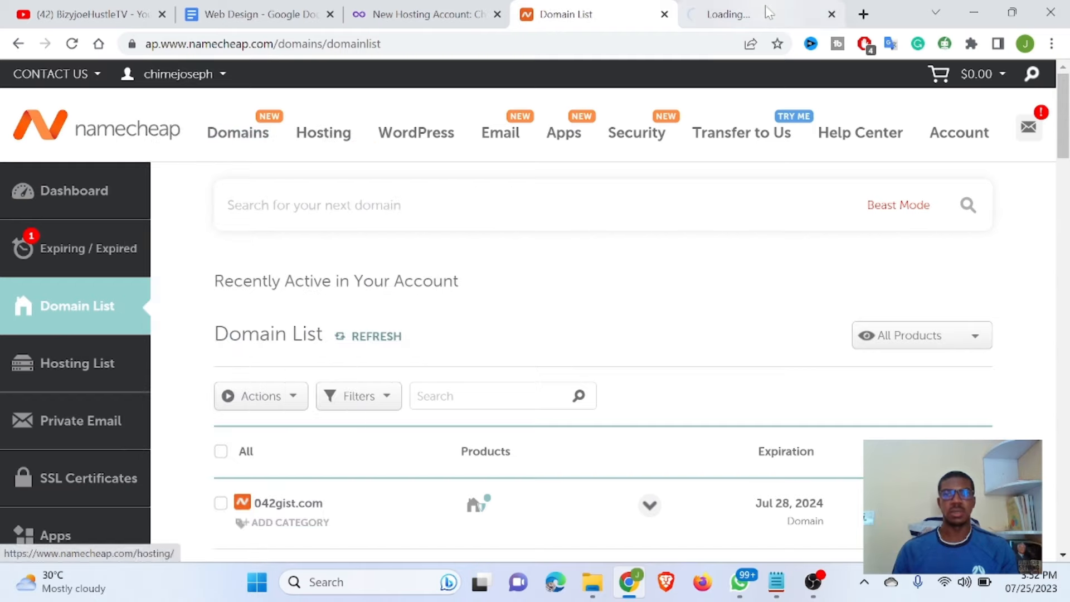
{"action": "left_click", "coordinate": [764, 14]}
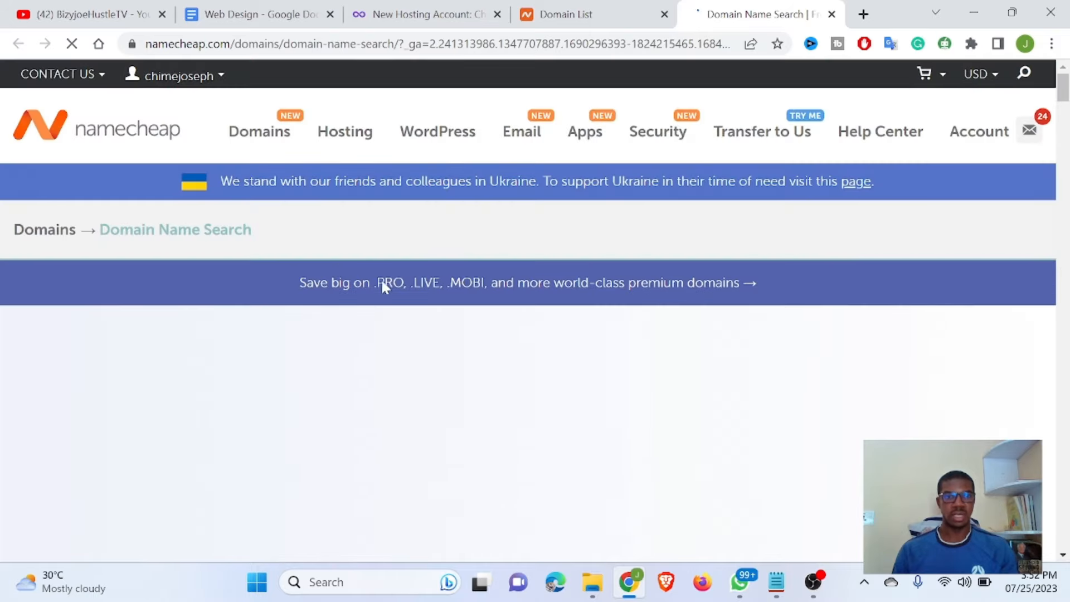
Step: Search for the domain name "catblog"
{"action": "scroll", "coordinate": [460, 390], "scroll_direction": "down", "scroll_amount": 7}
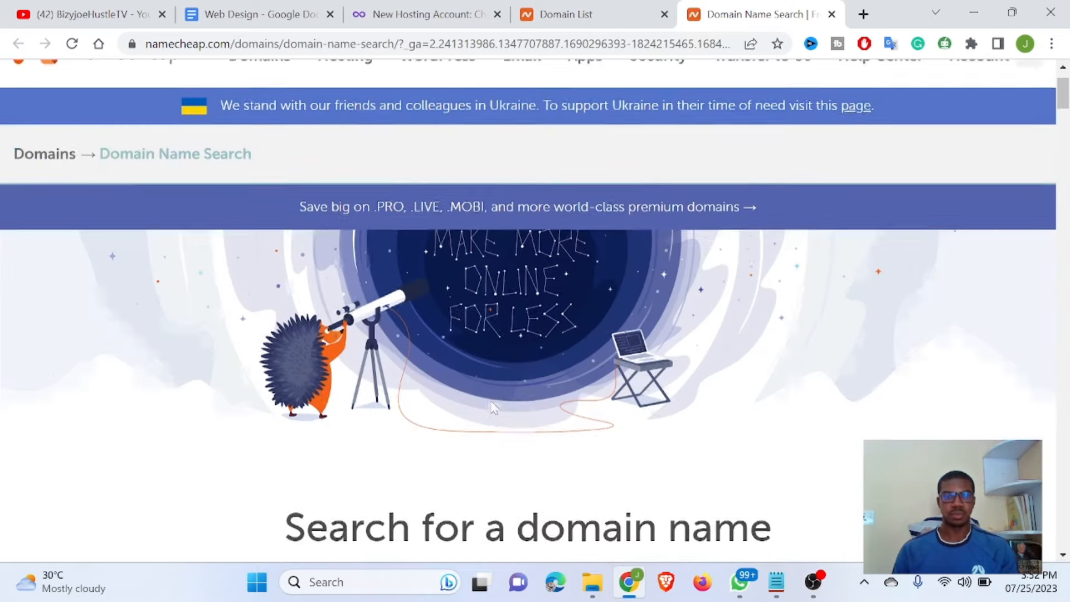
{"action": "left_click", "coordinate": [423, 247]}
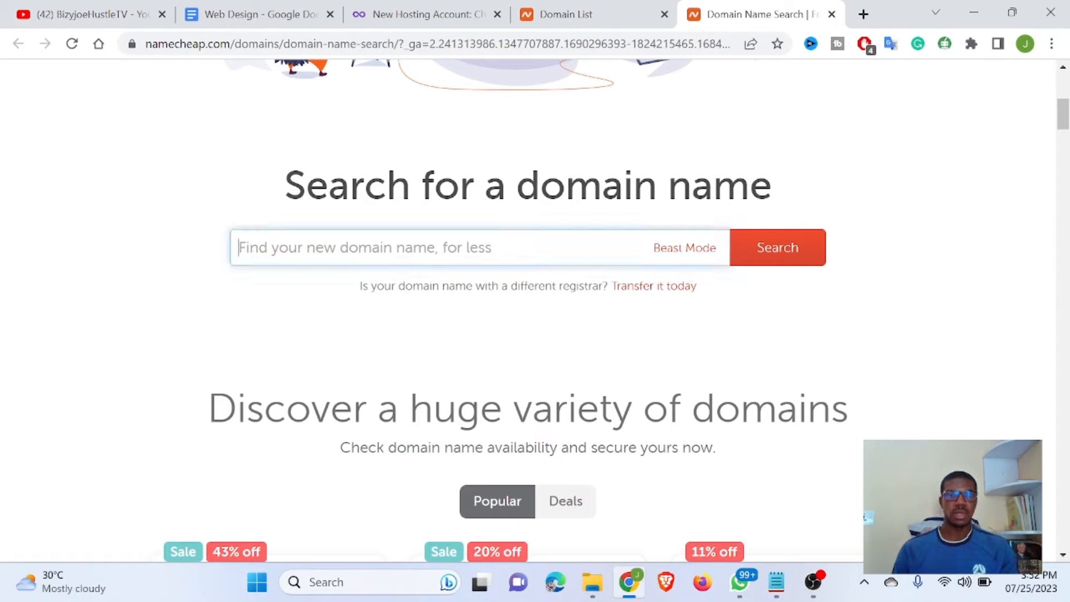
{"action": "type", "text": "cat"}
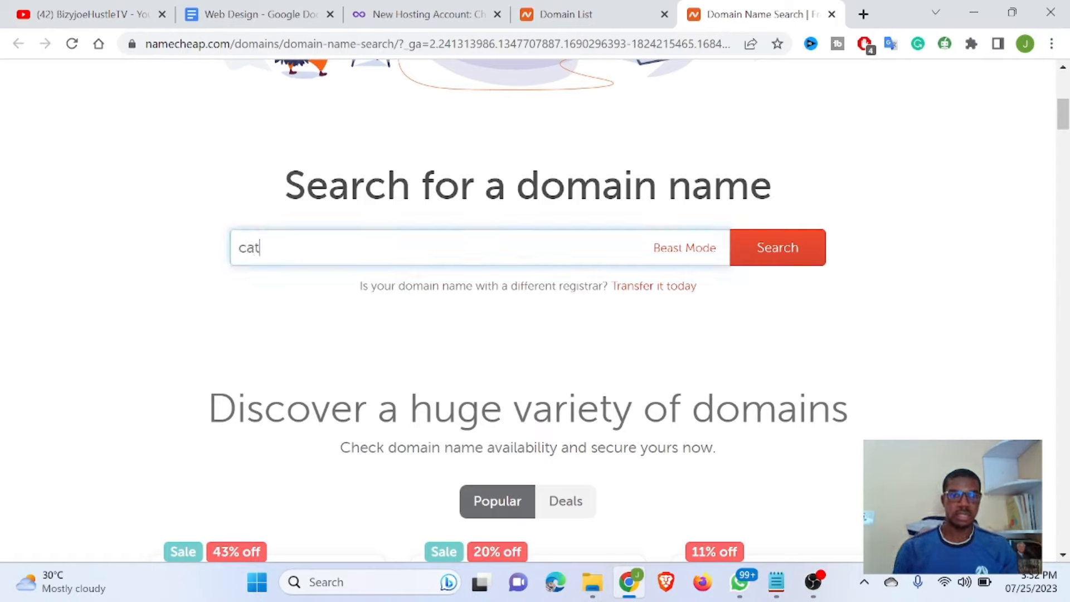
{"action": "type", "text": "blog"}
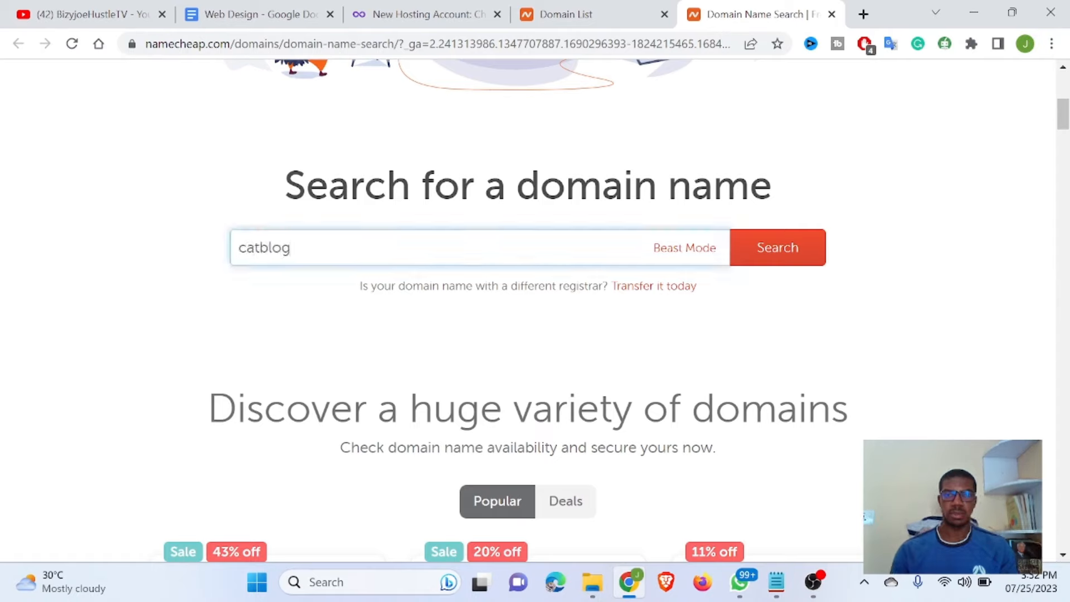
{"action": "left_click", "coordinate": [760, 251]}
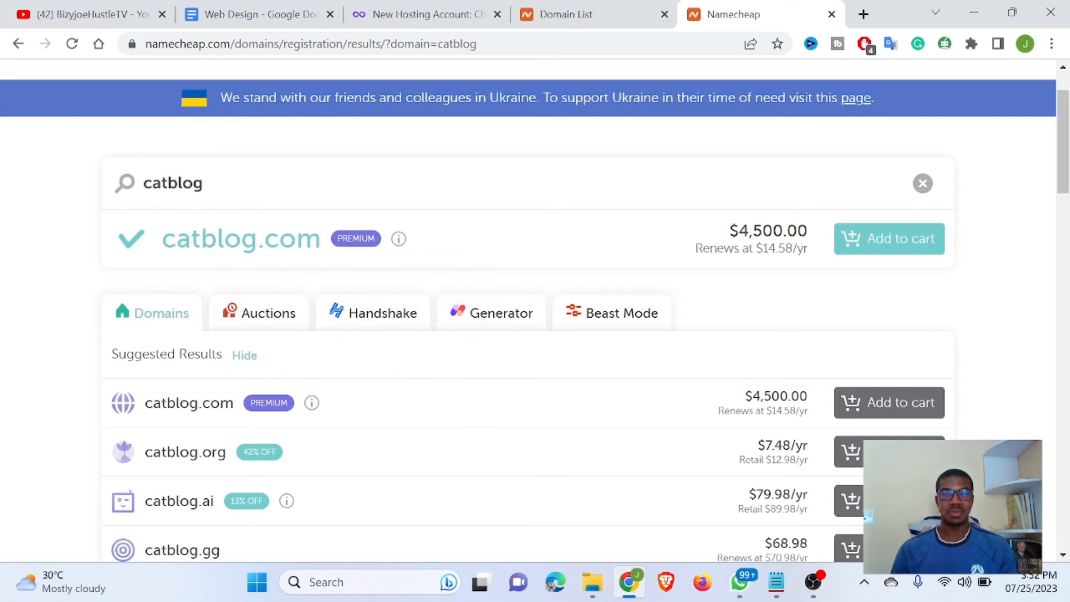
Step: Look through the catblog extensions and prices, and change the search to "catblogify"
{"action": "scroll", "coordinate": [471, 256], "scroll_direction": "down", "scroll_amount": 3}
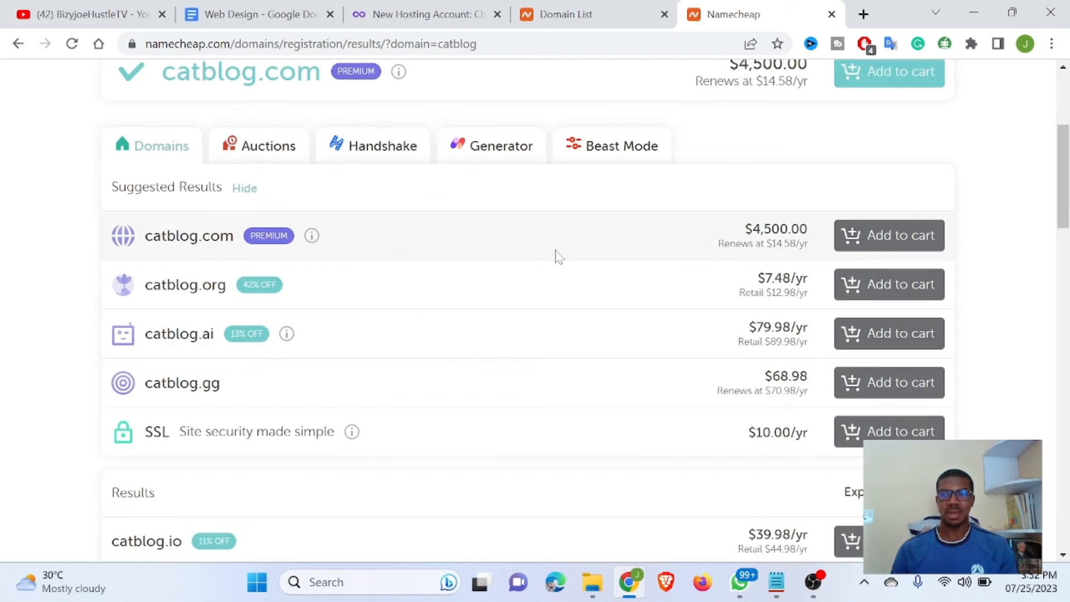
{"action": "scroll", "coordinate": [473, 268], "scroll_direction": "down", "scroll_amount": 7}
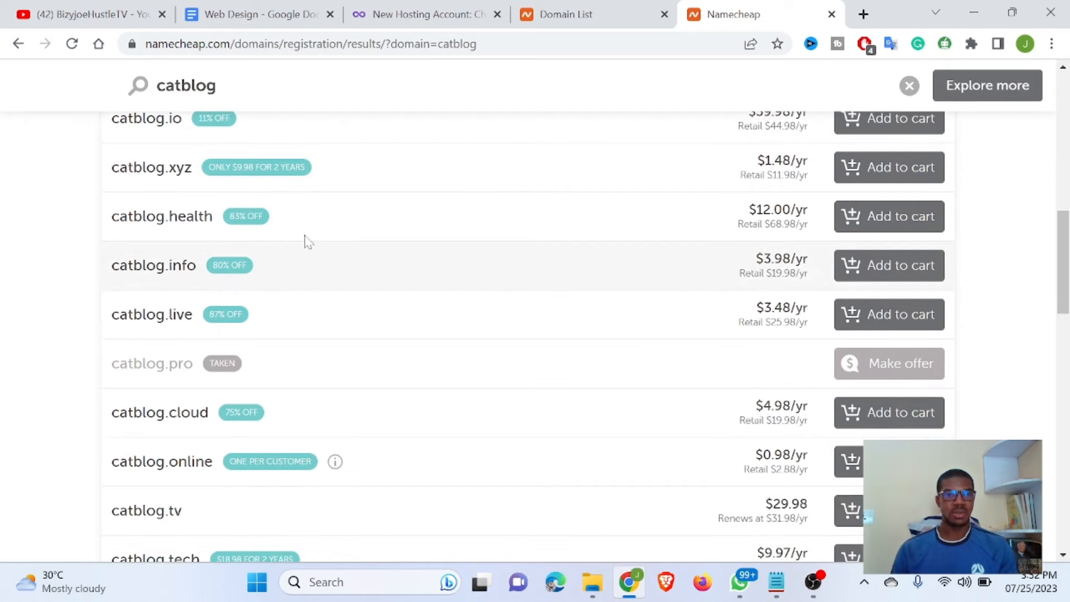
{"action": "scroll", "coordinate": [326, 290], "scroll_direction": "down", "scroll_amount": 1}
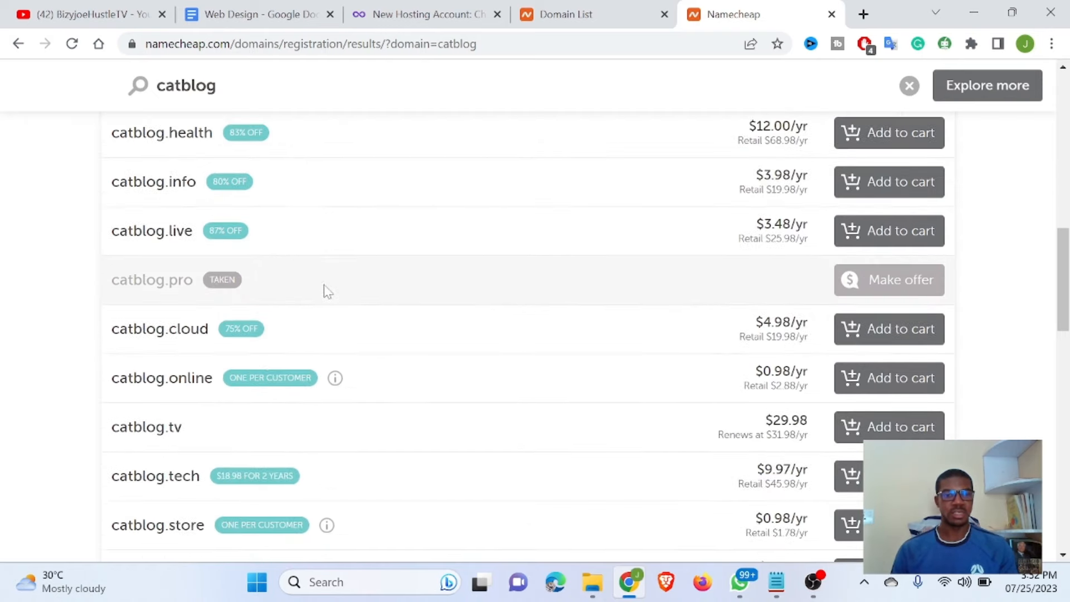
{"action": "scroll", "coordinate": [323, 289], "scroll_direction": "up", "scroll_amount": 12}
{"action": "scroll", "coordinate": [277, 248], "scroll_direction": "up", "scroll_amount": 1}
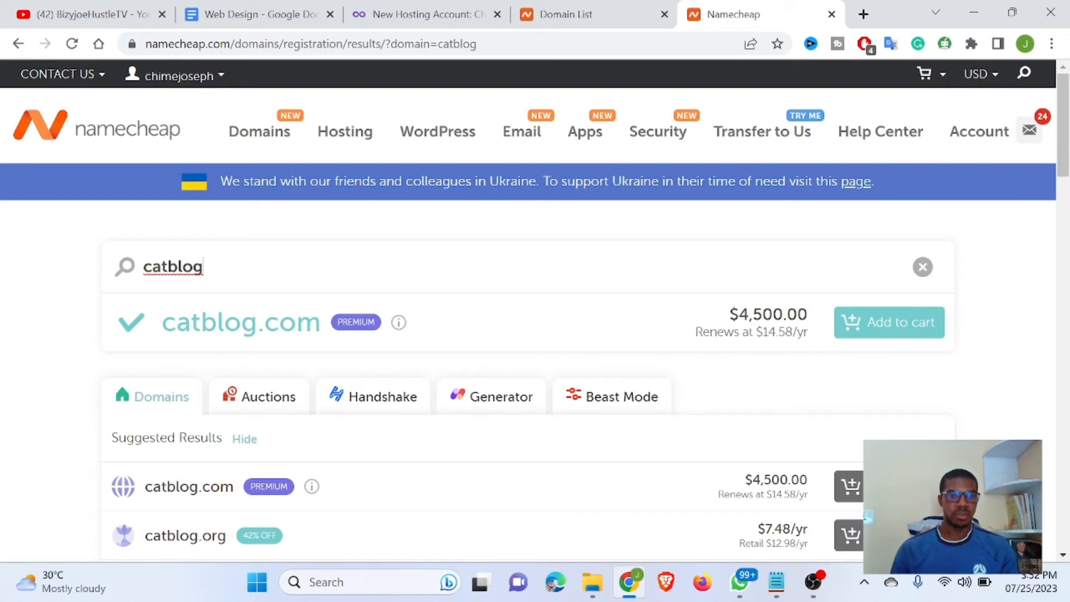
{"action": "type", "text": "fy"}
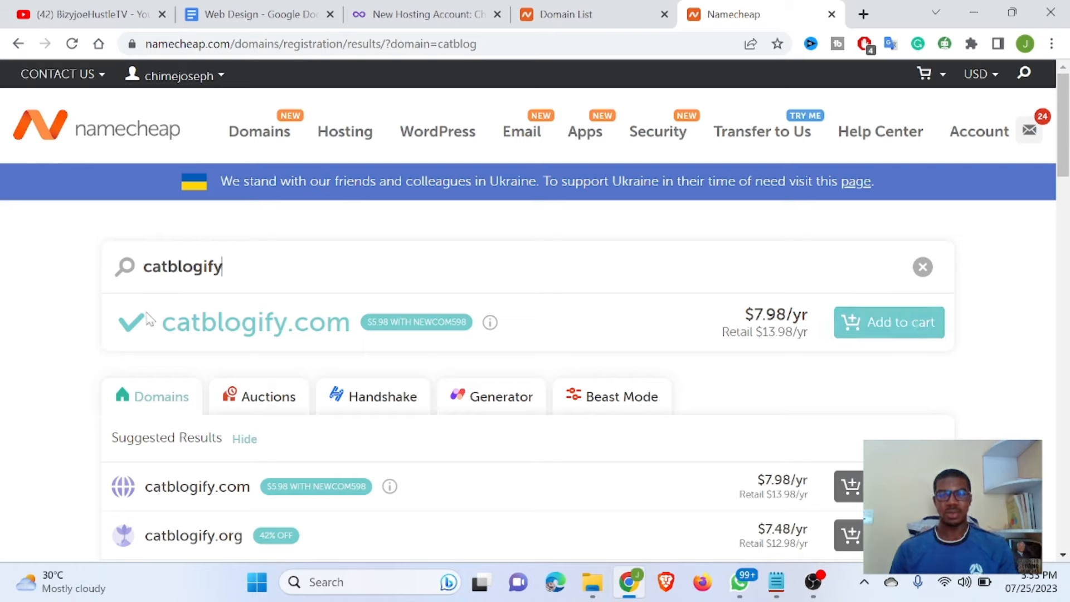
Step: Add catblogify.com to the cart and open the shopping cart
{"action": "left_click", "coordinate": [897, 332]}
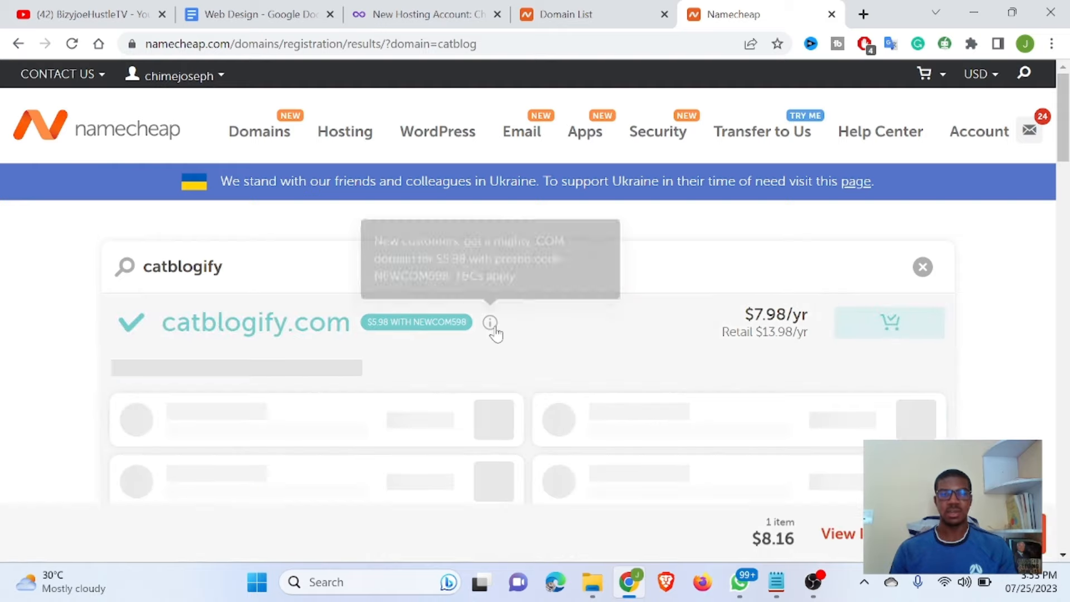
{"action": "left_click", "coordinate": [997, 533]}
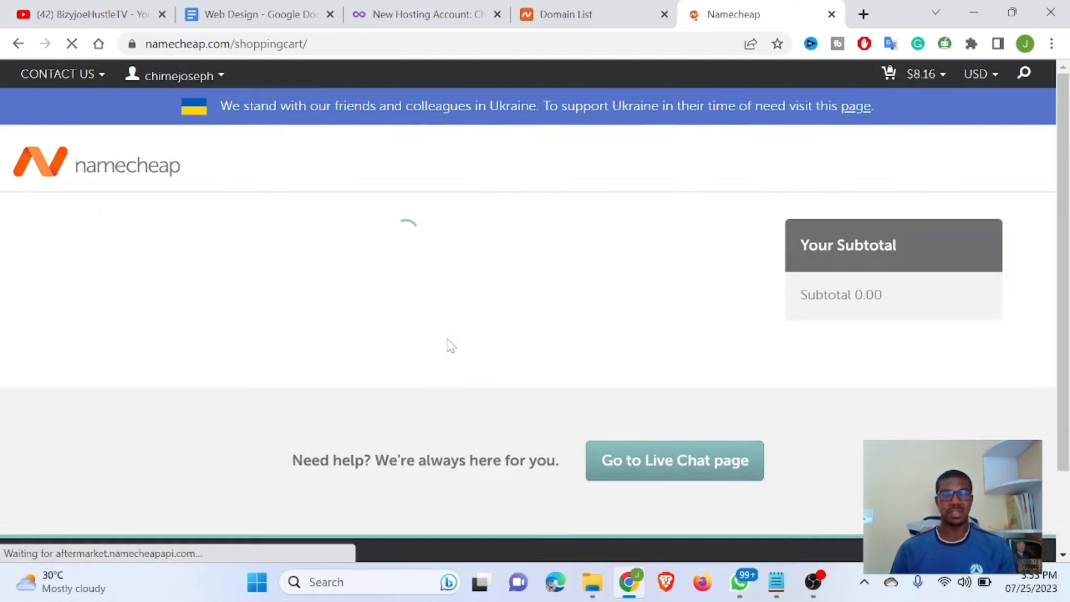
Step: Examine the shopping cart's registration period, privacy options, subtotal and suggested site add-ons
{"action": "scroll", "coordinate": [457, 290], "scroll_direction": "down", "scroll_amount": 1}
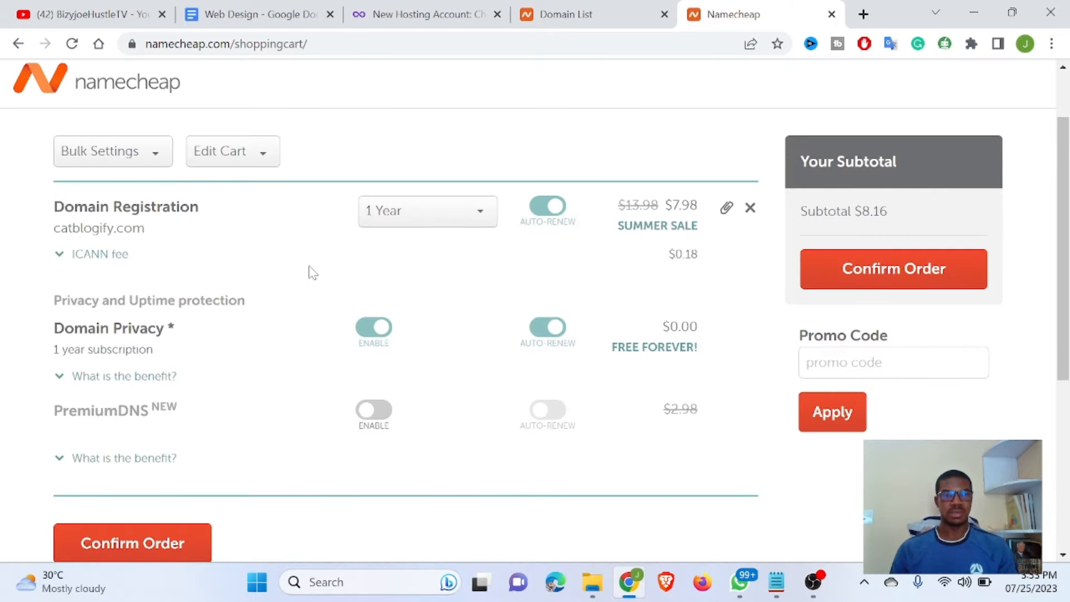
{"action": "scroll", "coordinate": [179, 495], "scroll_direction": "down", "scroll_amount": 5}
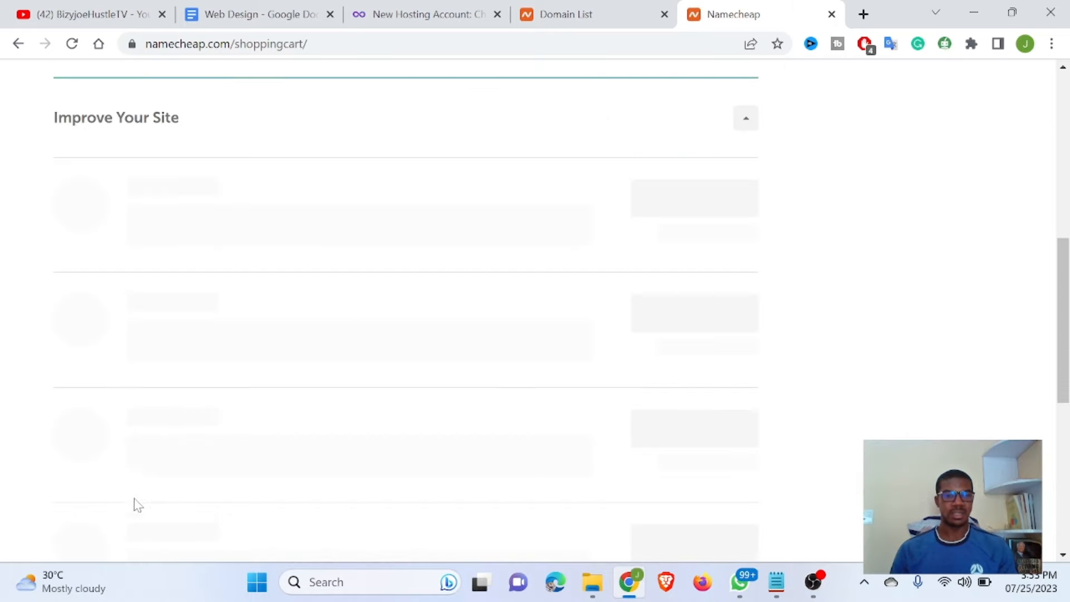
{"action": "scroll", "coordinate": [156, 490], "scroll_direction": "up", "scroll_amount": 4}
{"action": "scroll", "coordinate": [300, 349], "scroll_direction": "up", "scroll_amount": 2}
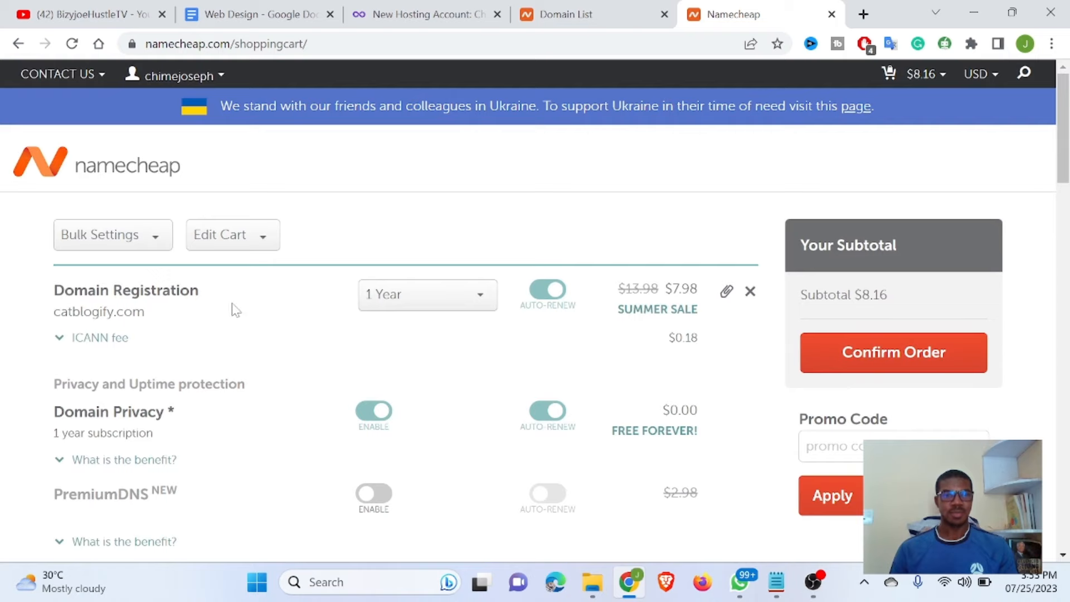
{"action": "scroll", "coordinate": [859, 286], "scroll_direction": "down", "scroll_amount": 1}
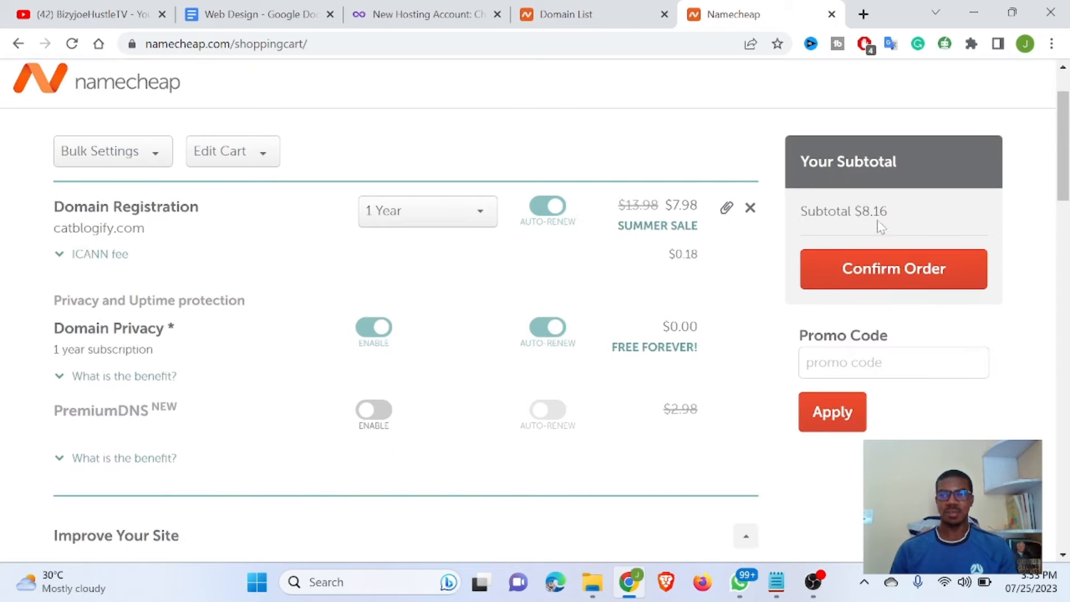
{"action": "scroll", "coordinate": [814, 295], "scroll_direction": "down", "scroll_amount": 3}
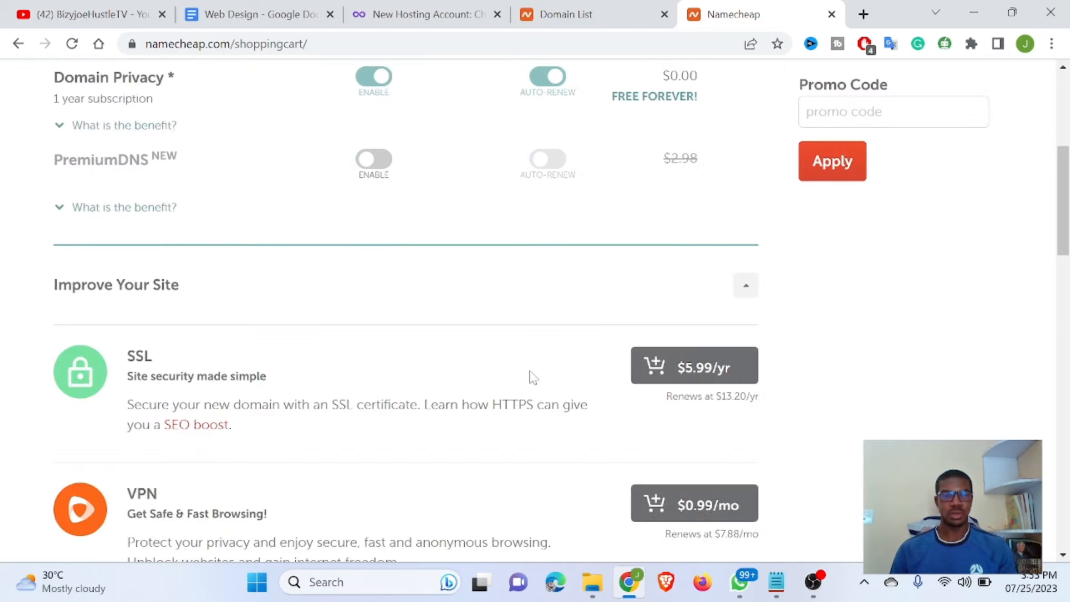
{"action": "scroll", "coordinate": [526, 385], "scroll_direction": "down", "scroll_amount": 13}
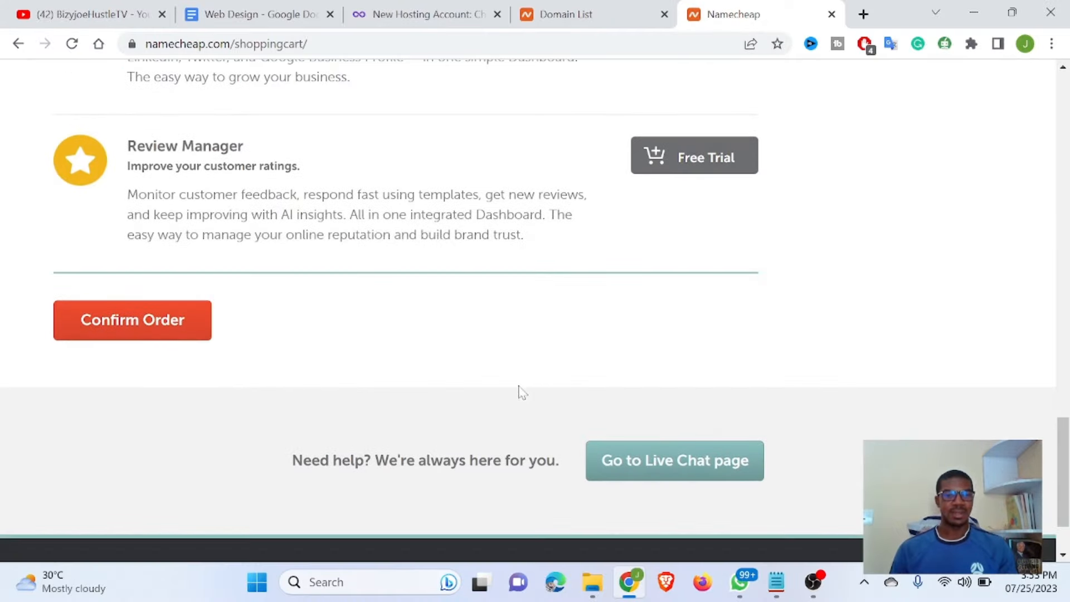
{"action": "scroll", "coordinate": [812, 263], "scroll_direction": "up", "scroll_amount": 10}
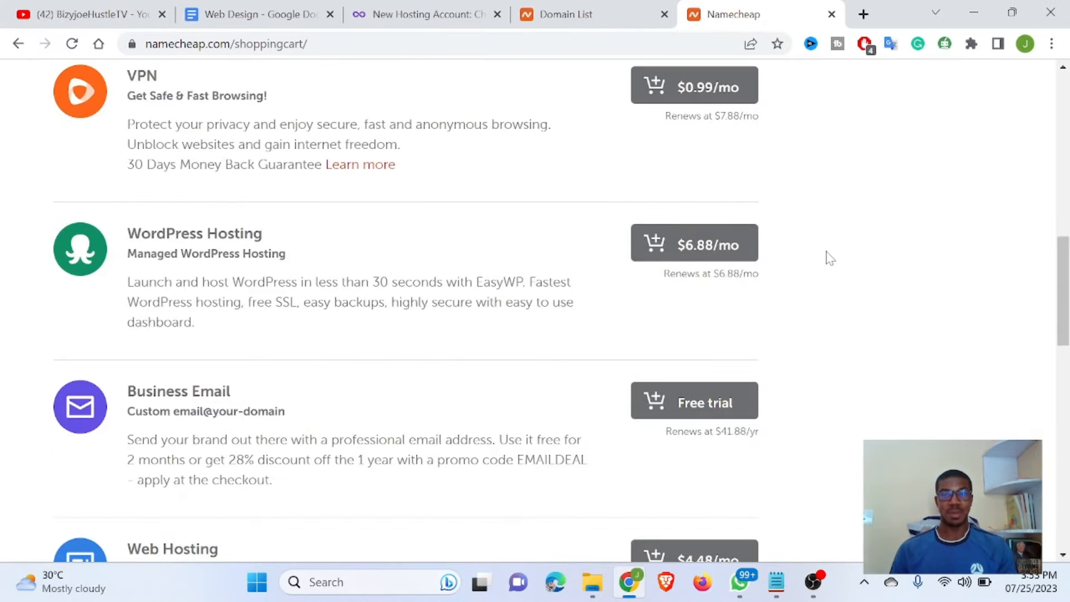
{"action": "scroll", "coordinate": [824, 255], "scroll_direction": "up", "scroll_amount": 5}
{"action": "scroll", "coordinate": [643, 275], "scroll_direction": "up", "scroll_amount": 4}
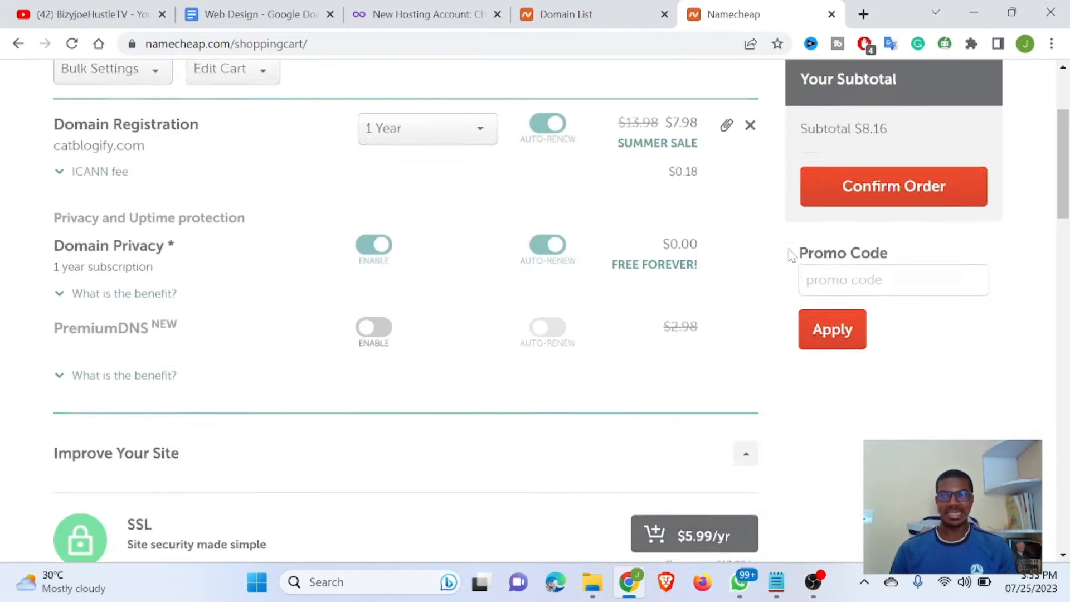
{"action": "scroll", "coordinate": [791, 254], "scroll_direction": "up", "scroll_amount": 3}
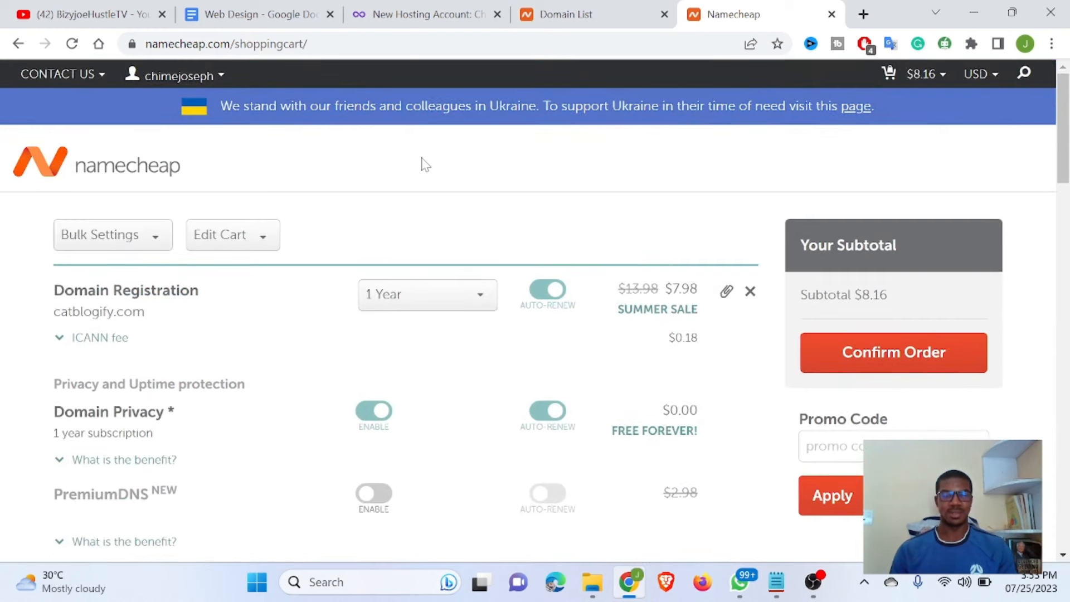
Step: Close the Namecheap cart page and set the new InfinityFree hosting account's domain type to Custom Domain
{"action": "left_click", "coordinate": [613, 19]}
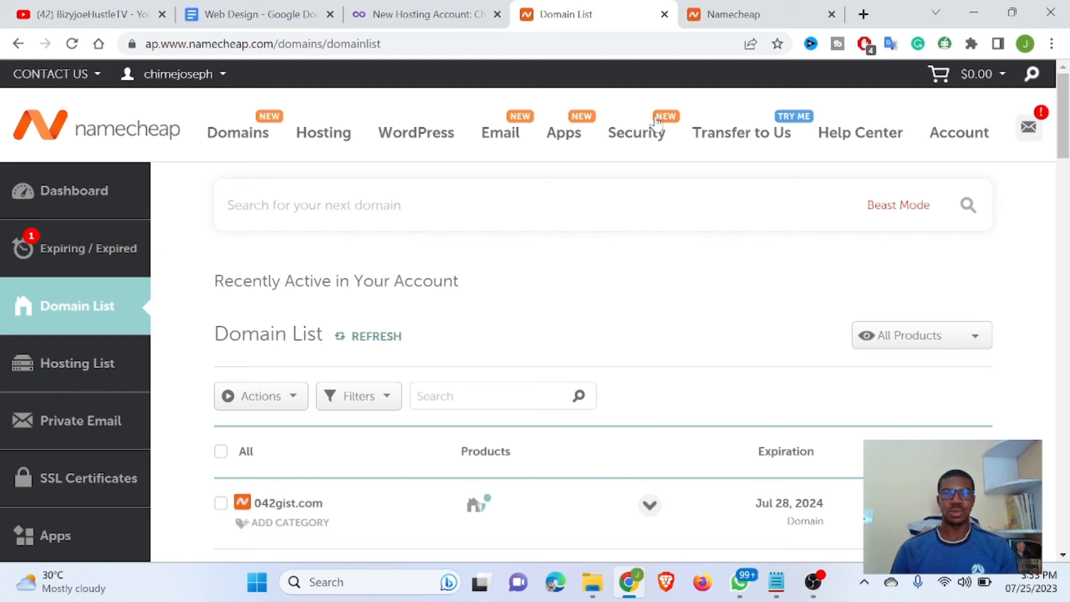
{"action": "left_click", "coordinate": [730, 14]}
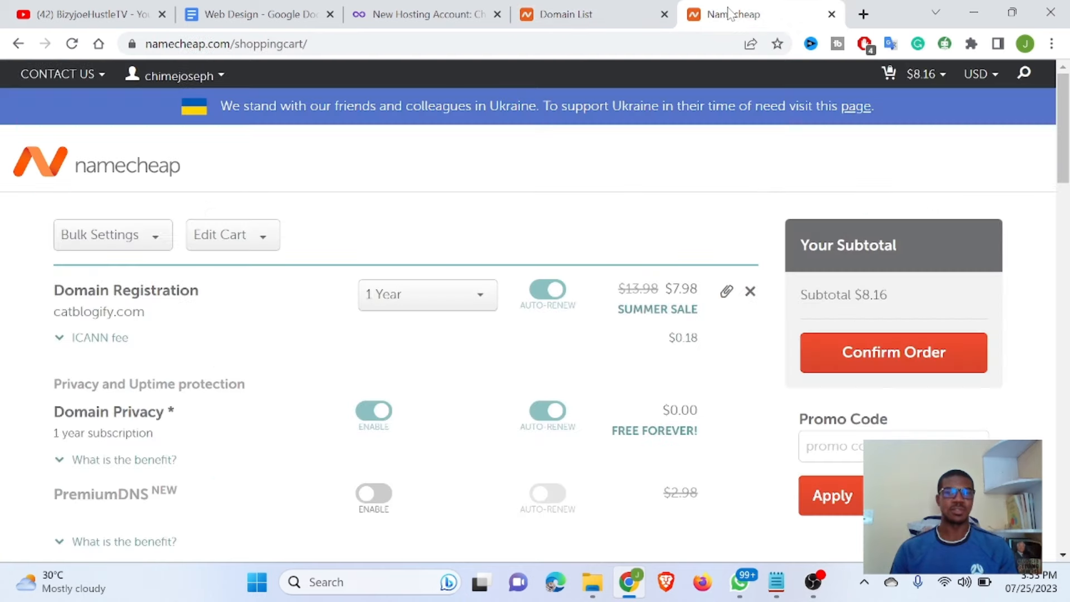
{"action": "left_click", "coordinate": [831, 14]}
{"action": "left_click", "coordinate": [466, 22]}
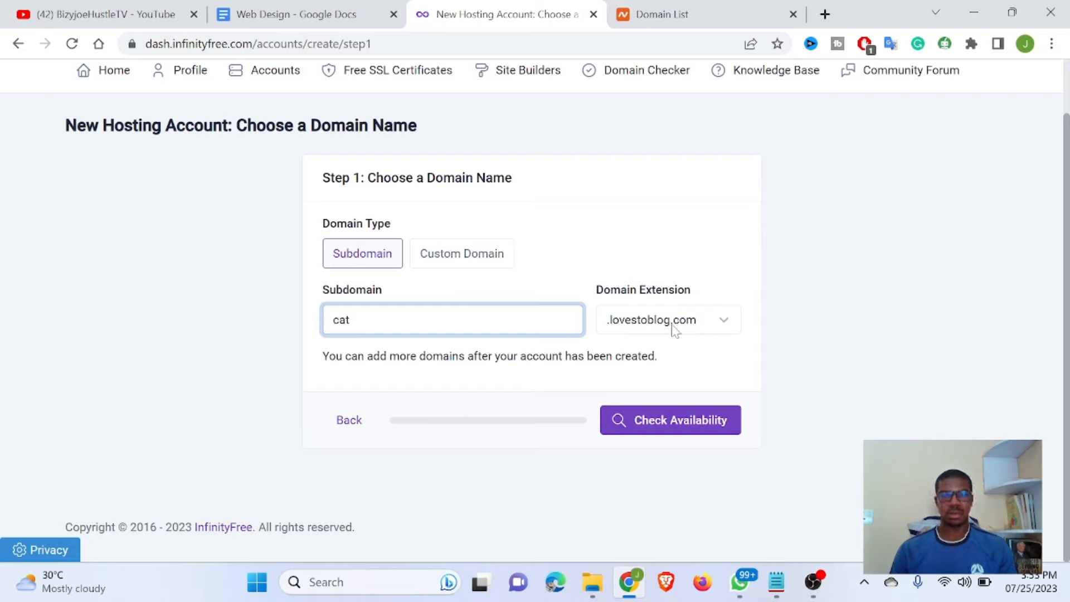
{"action": "left_click", "coordinate": [469, 265]}
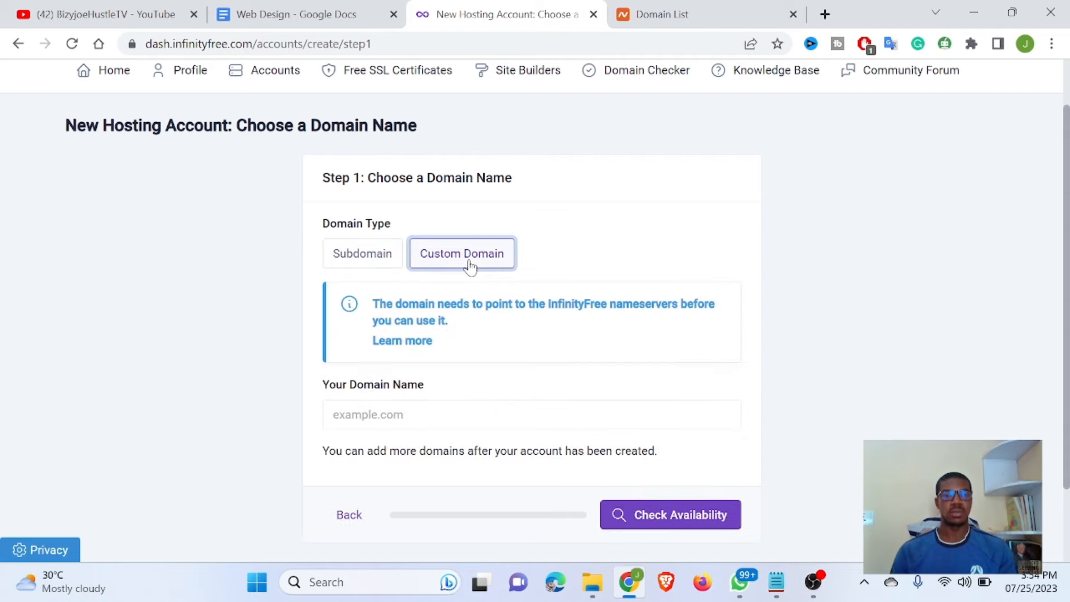
{"action": "scroll", "coordinate": [315, 370], "scroll_direction": "down", "scroll_amount": 2}
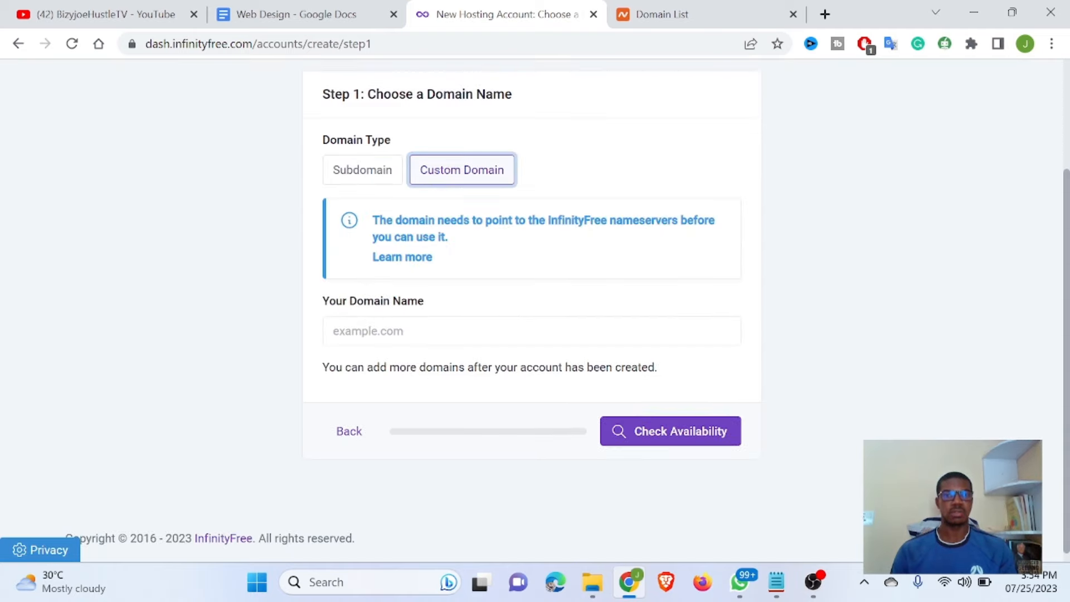
Step: Switch to the Namecheap domain list and open the management page for betascores.com
{"action": "left_click", "coordinate": [655, 20]}
{"action": "scroll", "coordinate": [301, 357], "scroll_direction": "down", "scroll_amount": 5}
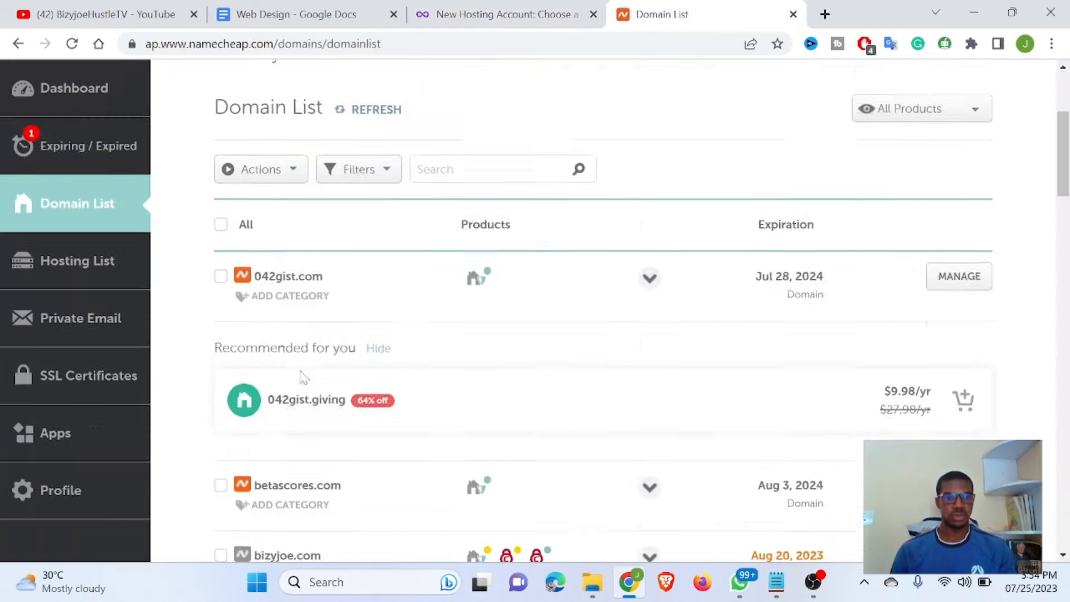
{"action": "scroll", "coordinate": [602, 335], "scroll_direction": "down", "scroll_amount": 4}
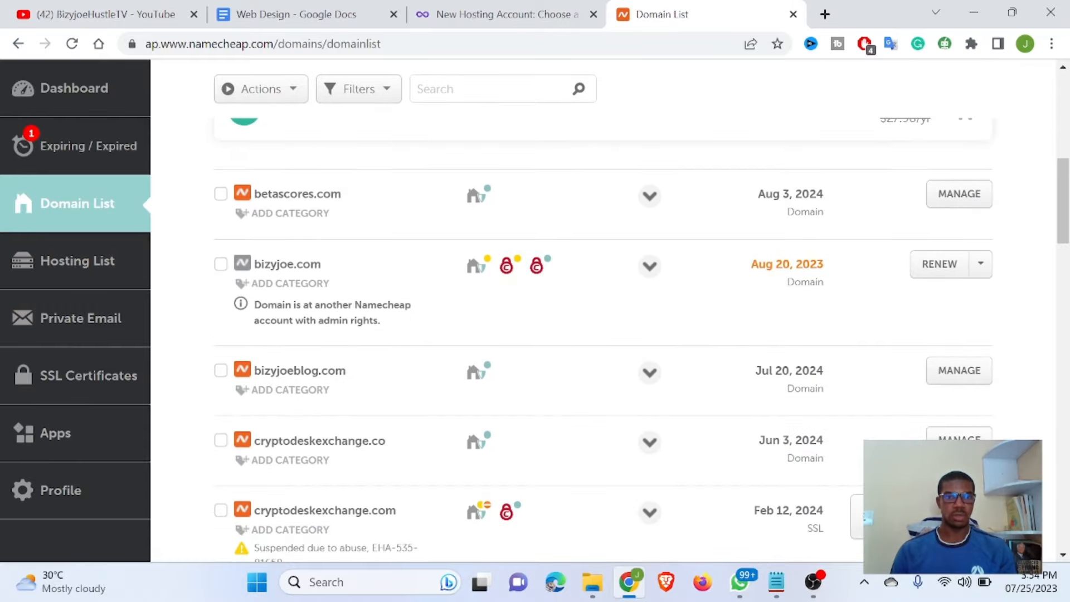
{"action": "left_click", "coordinate": [956, 206]}
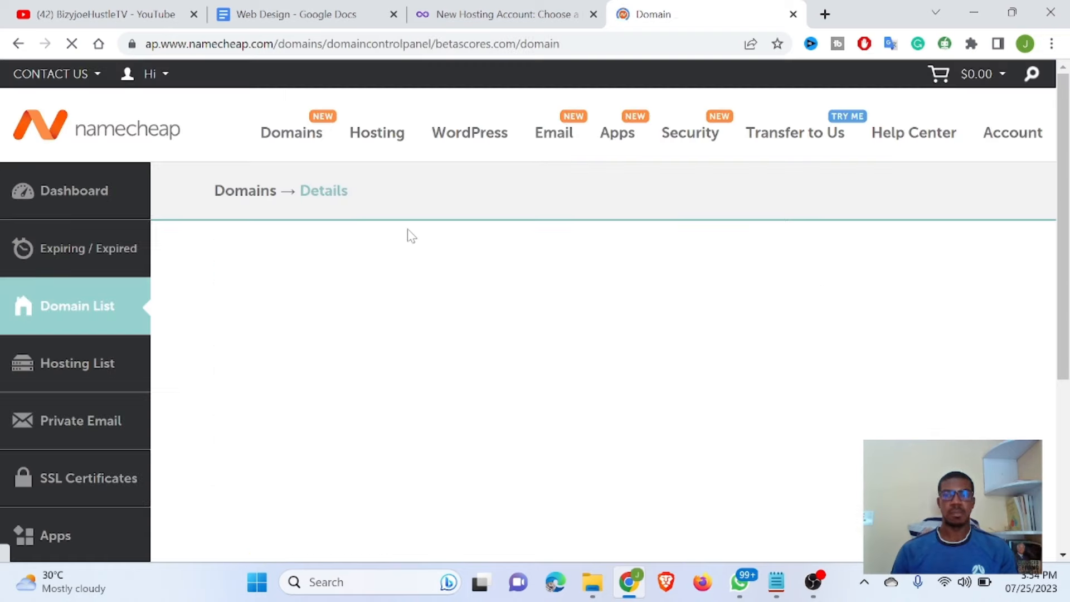
Step: Copy the domain name betascores.com from its Namecheap page into InfinityFree's domain name field and check its availability
{"action": "scroll", "coordinate": [418, 389], "scroll_direction": "down", "scroll_amount": 4}
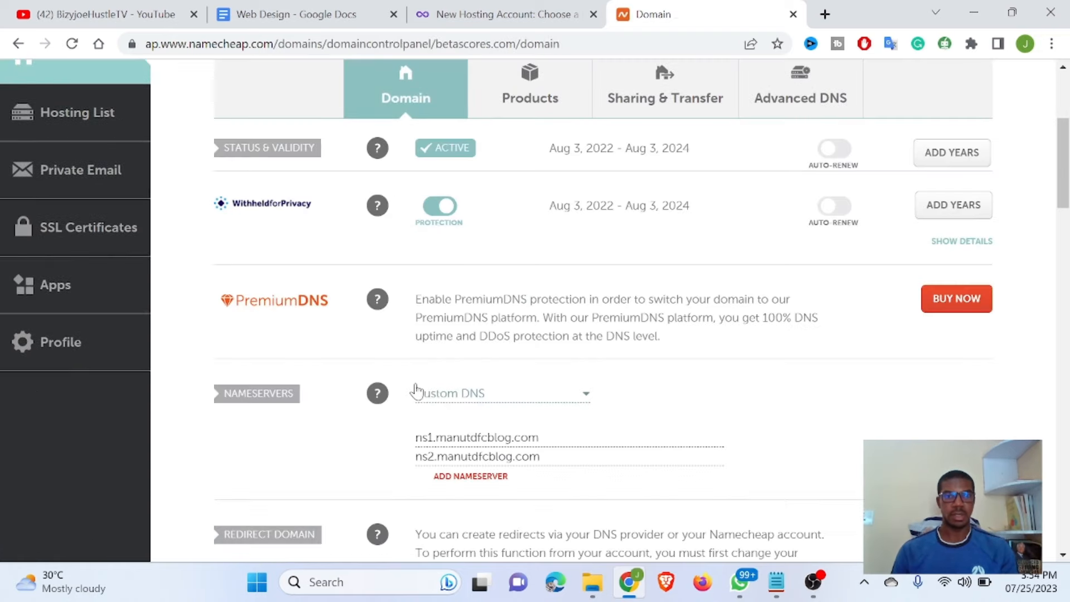
{"action": "scroll", "coordinate": [416, 388], "scroll_direction": "down", "scroll_amount": 3}
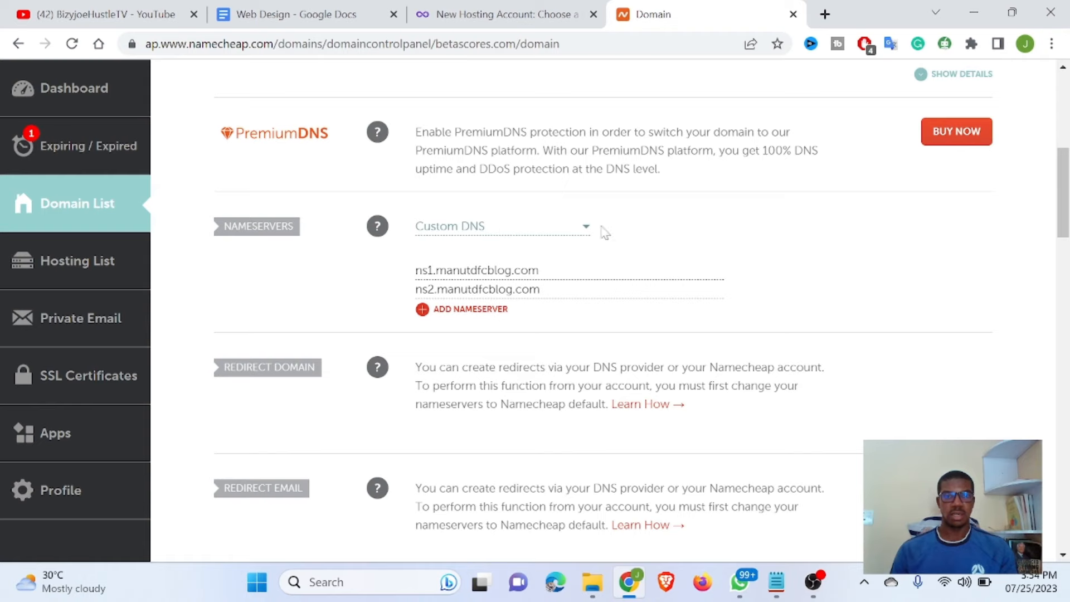
{"action": "scroll", "coordinate": [574, 223], "scroll_direction": "up", "scroll_amount": 7}
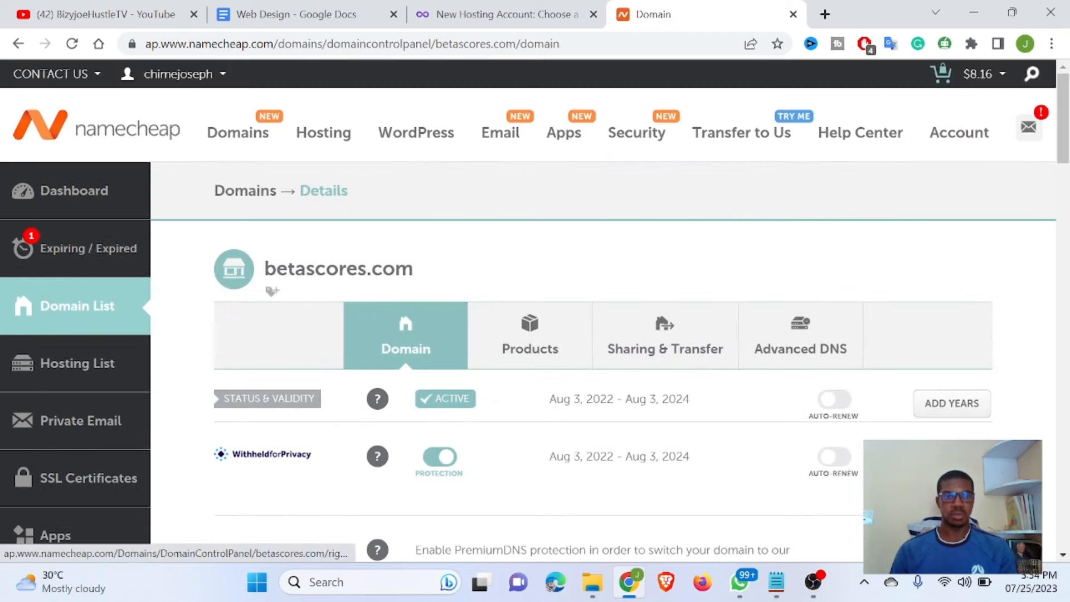
{"action": "left_click_drag", "start_coordinate": [264, 268], "coordinate": [413, 268]}
{"action": "key", "text": "ctrl+c"}
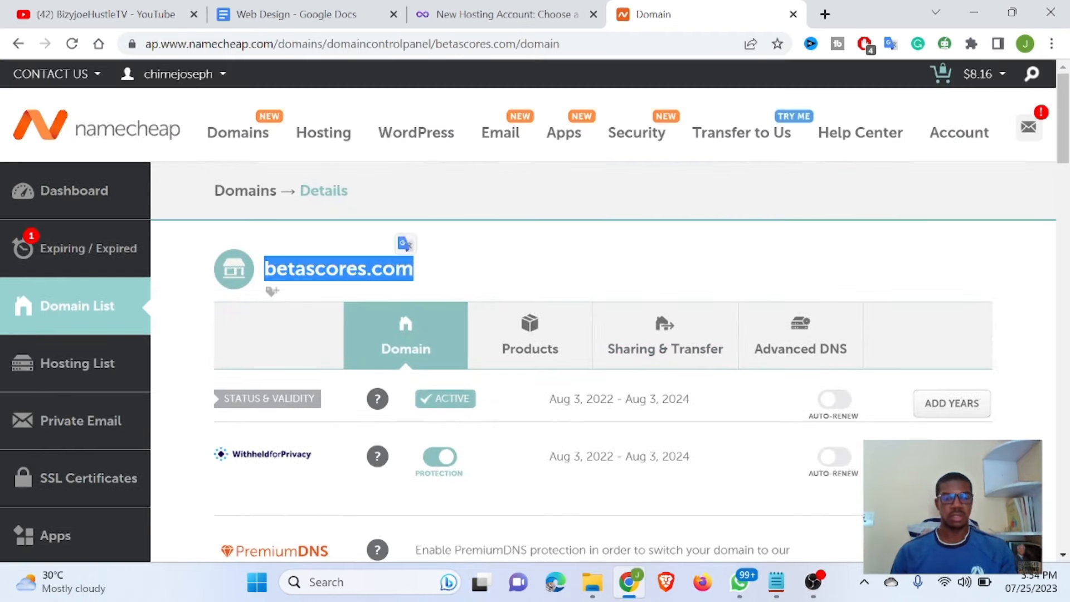
{"action": "left_click", "coordinate": [504, 14]}
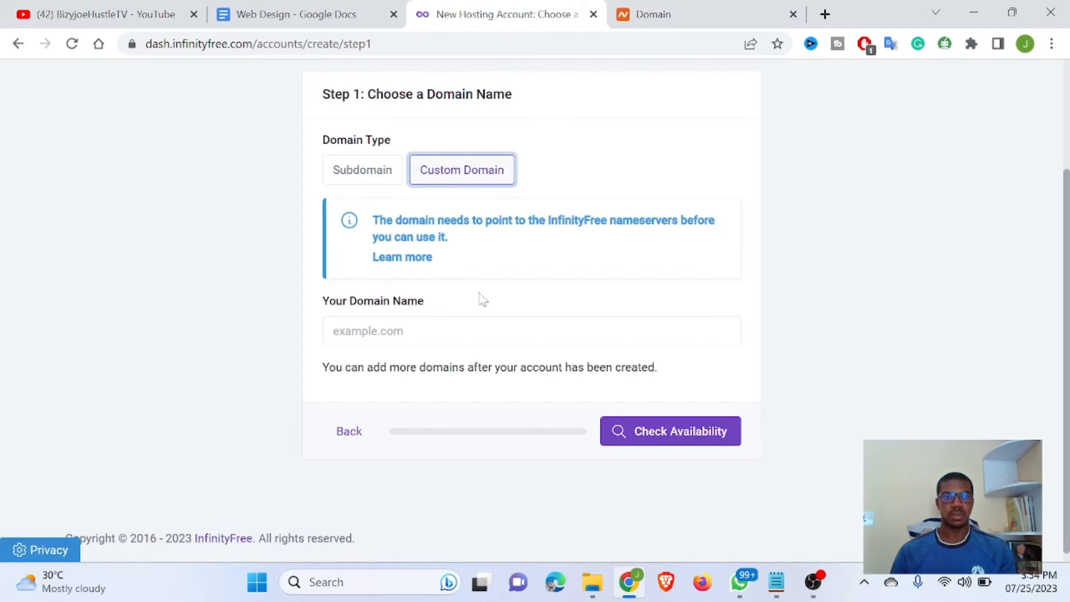
{"action": "left_click", "coordinate": [457, 332]}
{"action": "key", "text": "ctrl+v"}
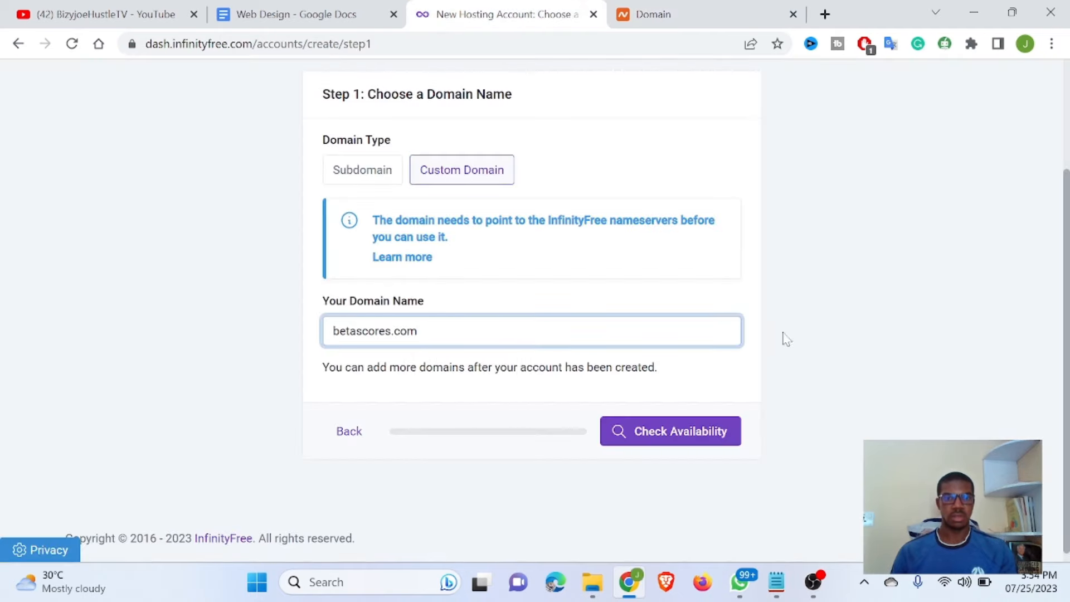
{"action": "left_click", "coordinate": [663, 434]}
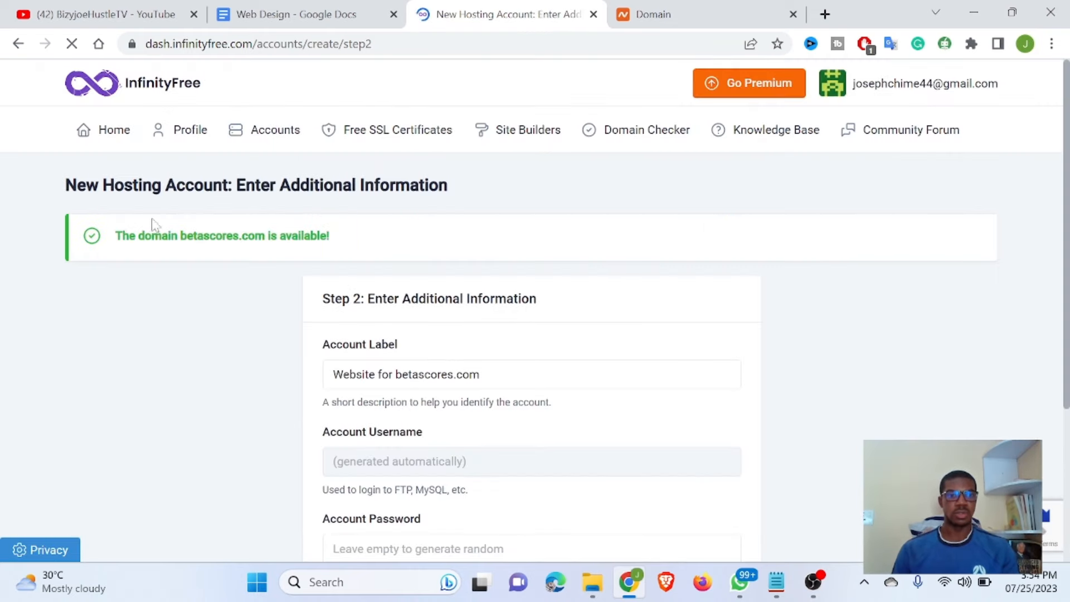
Step: Fill in the hosting account password with a saved entry, copy it, and try to create the account
{"action": "scroll", "coordinate": [516, 270], "scroll_direction": "down", "scroll_amount": 3}
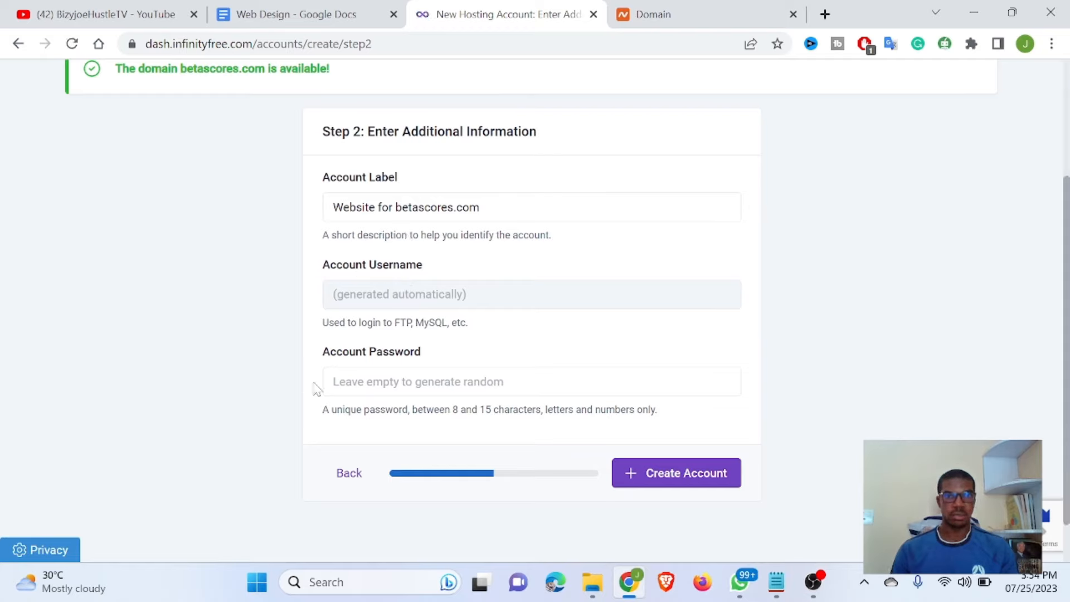
{"action": "left_click", "coordinate": [468, 382]}
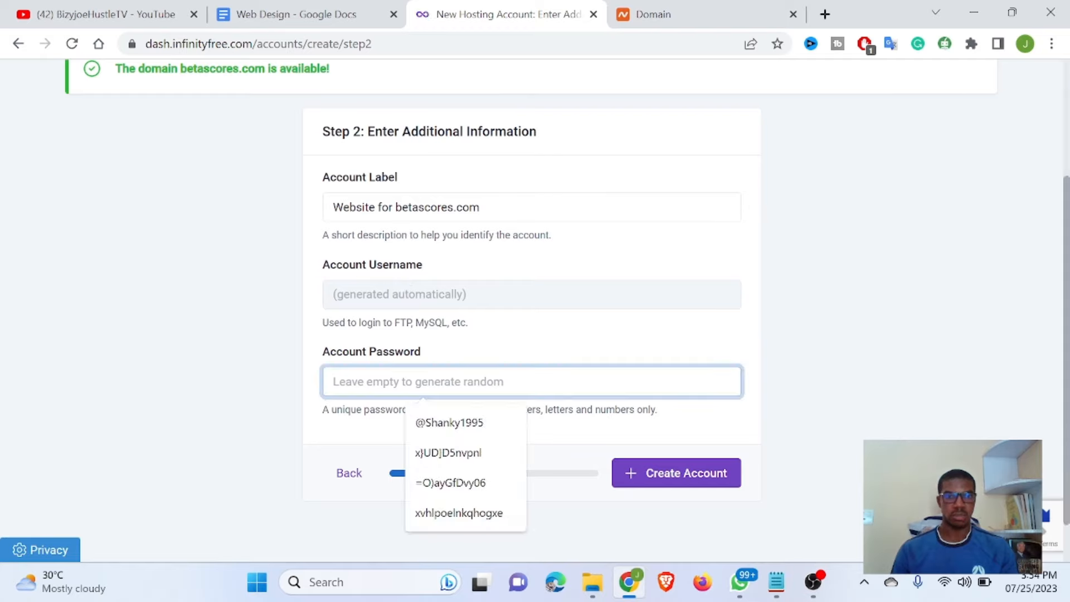
{"action": "left_click", "coordinate": [440, 453]}
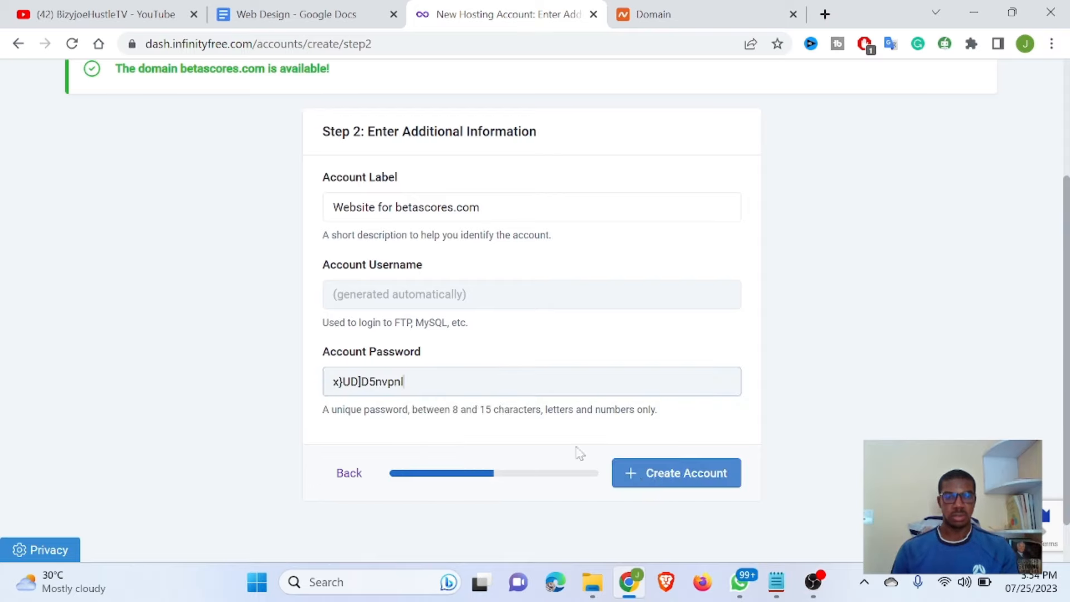
{"action": "key", "text": "ctrl+a"}
{"action": "key", "text": "ctrl+c"}
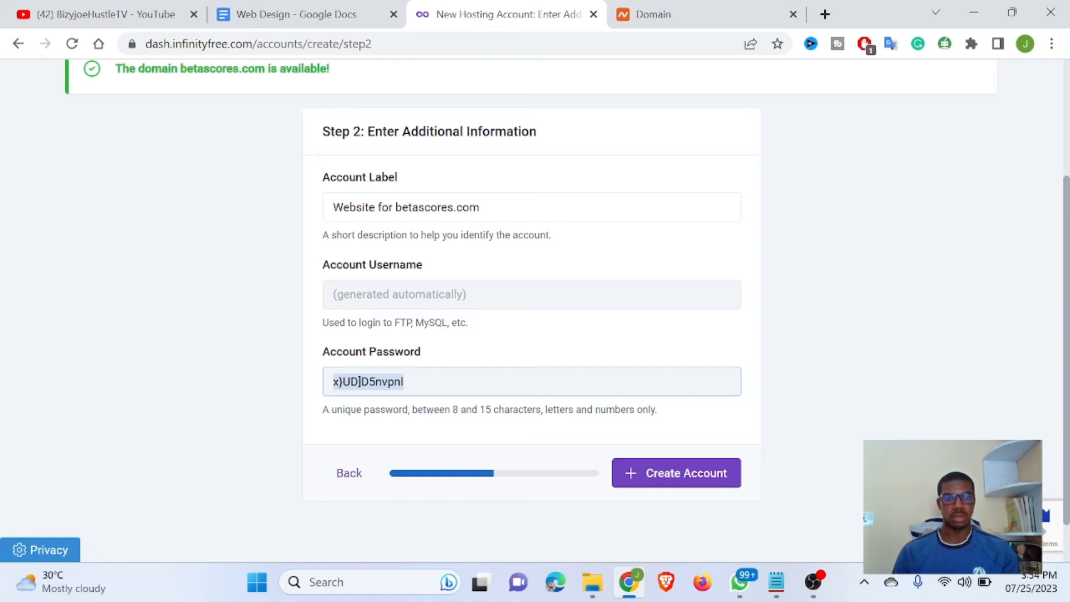
{"action": "left_click", "coordinate": [440, 382]}
{"action": "left_click", "coordinate": [645, 483]}
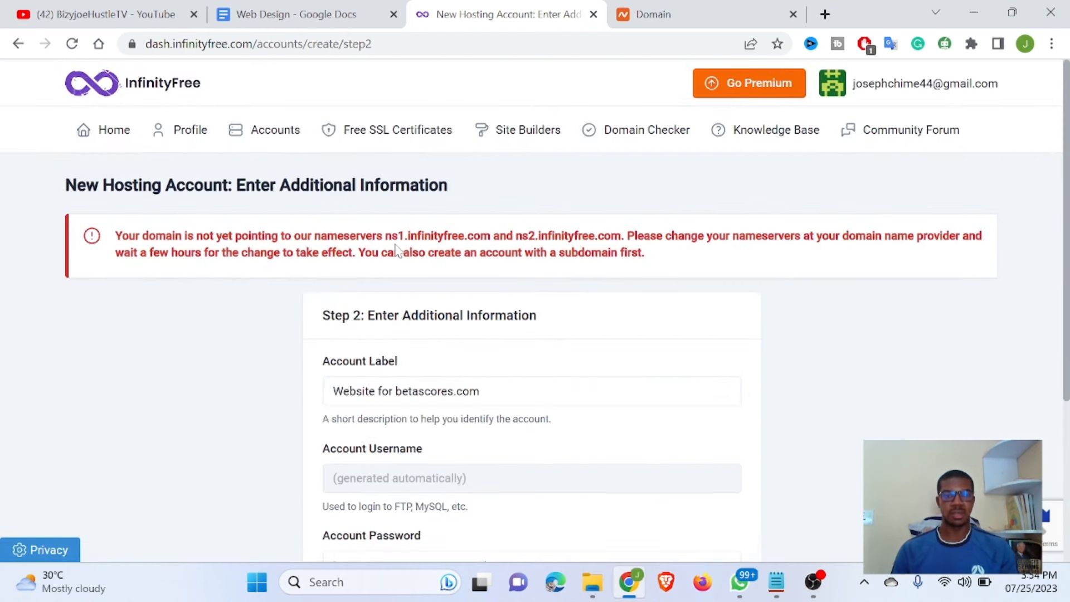
Step: Switch to Notepad, paste the copied account password into the blank document, and minimize the window
{"action": "left_click", "coordinate": [777, 582]}
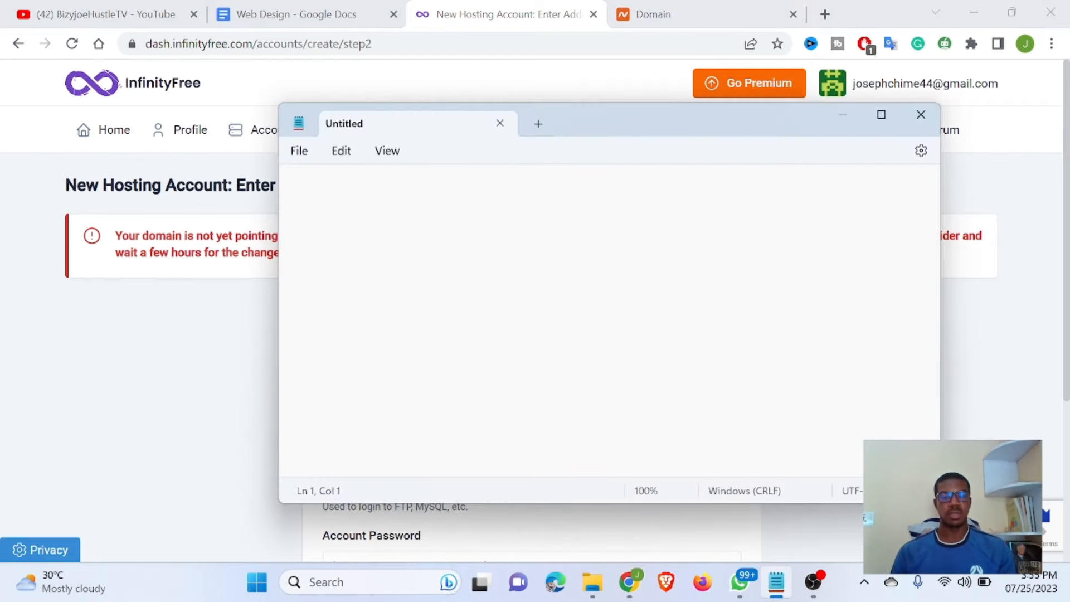
{"action": "key", "text": "ctrl+v"}
{"action": "left_click", "coordinate": [842, 114]}
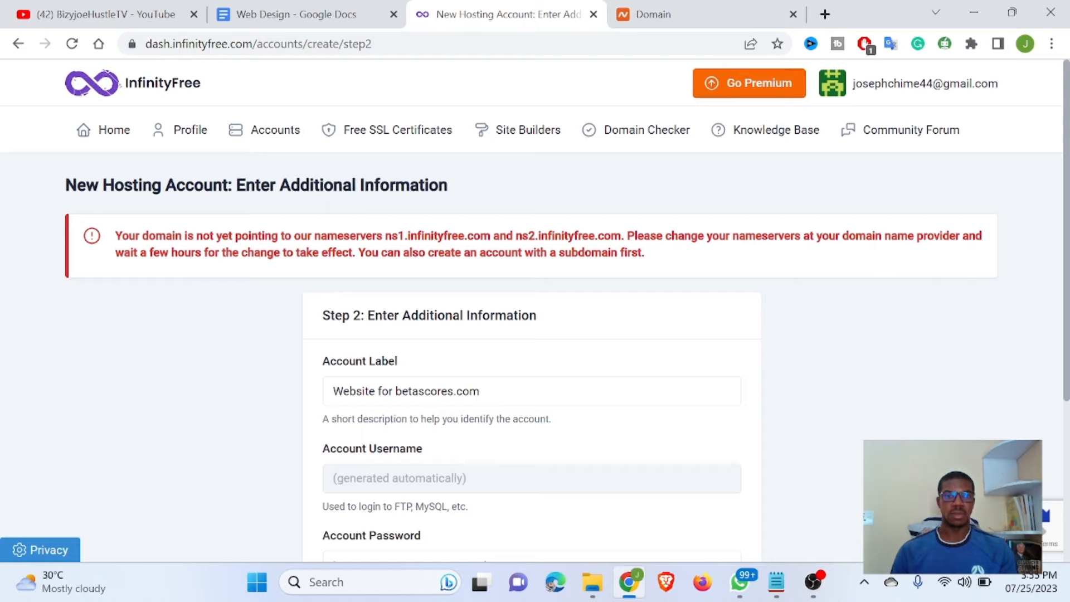
Step: Copy ns1.infinityfree.com from InfinityFree's message and set it as the first Custom DNS nameserver for betascores.com in Namecheap
{"action": "left_click_drag", "start_coordinate": [385, 236], "coordinate": [491, 236]}
{"action": "key", "text": "ctrl+c"}
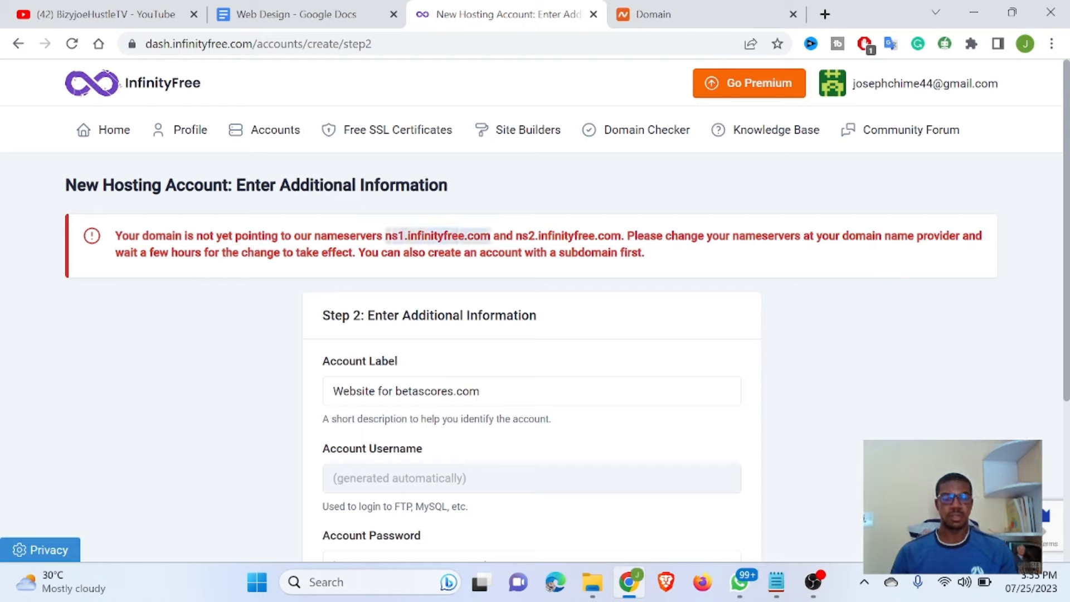
{"action": "right_click", "coordinate": [468, 237]}
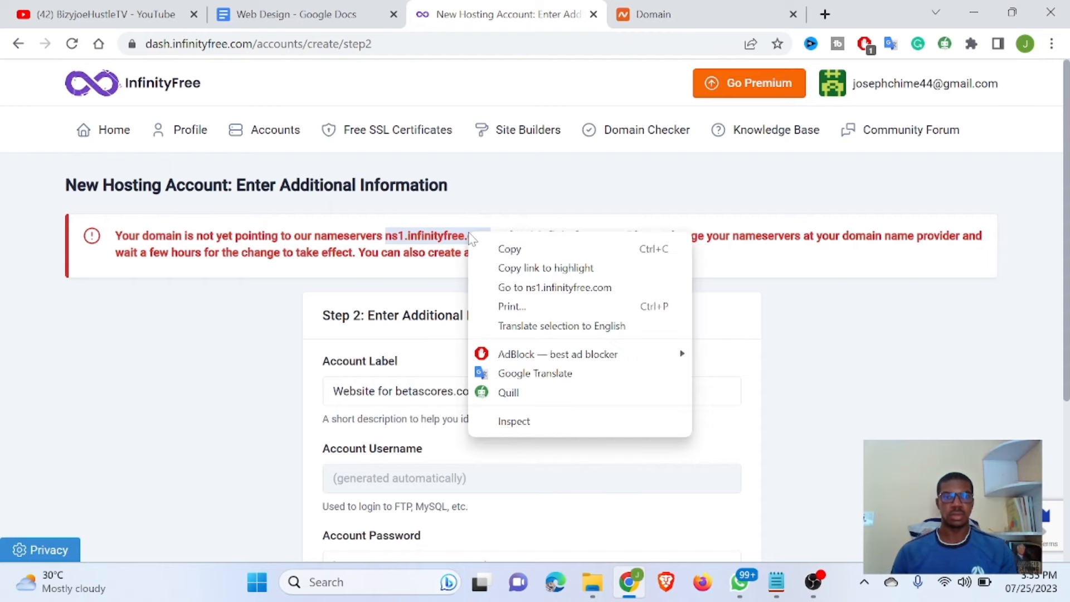
{"action": "left_click", "coordinate": [673, 14]}
{"action": "scroll", "coordinate": [438, 376], "scroll_direction": "down", "scroll_amount": 9}
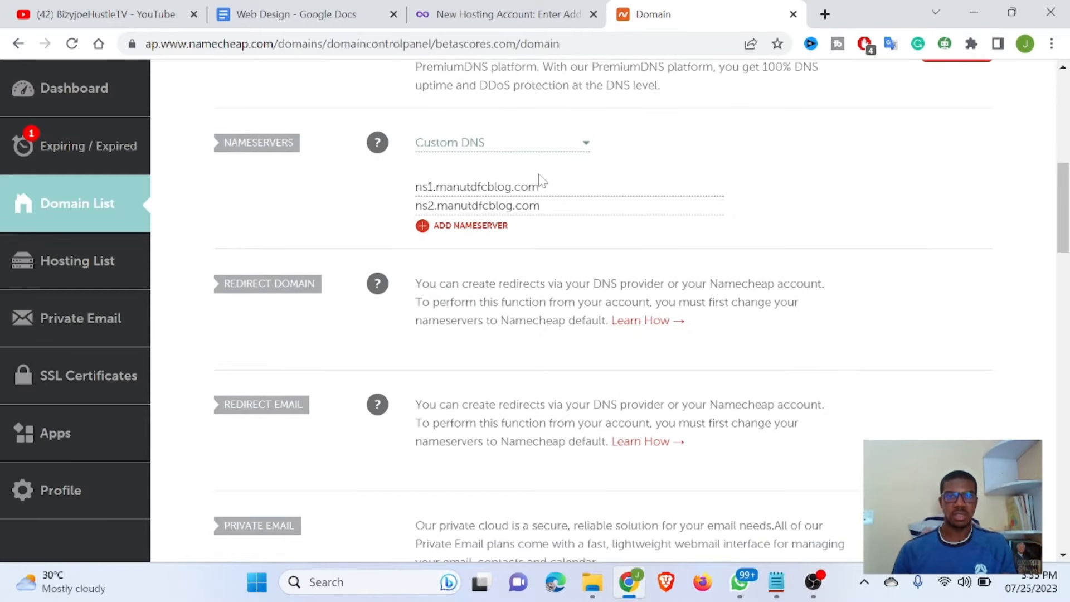
{"action": "left_click", "coordinate": [584, 146]}
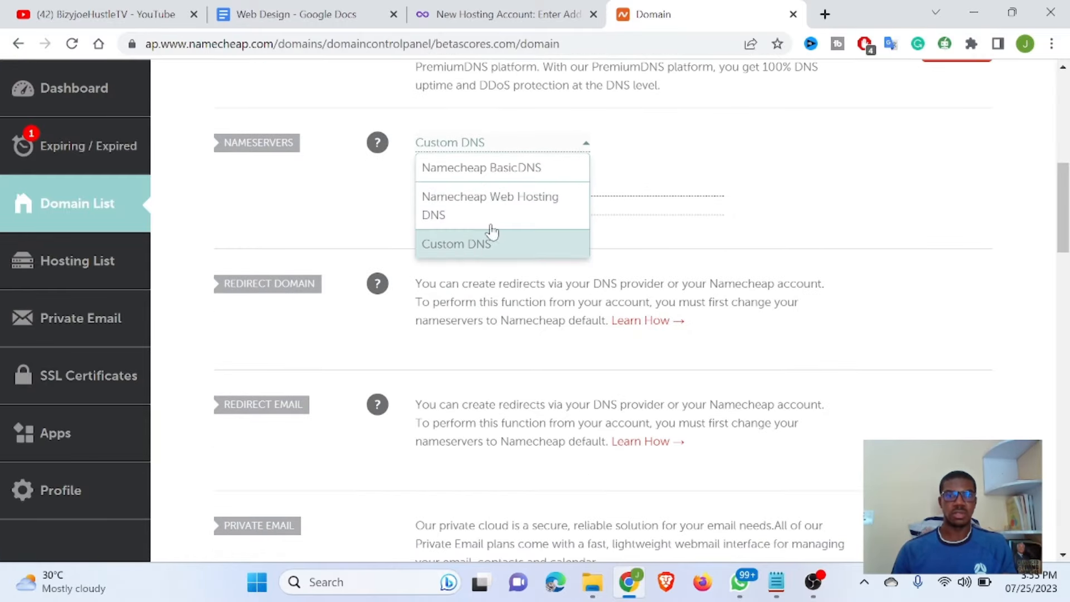
{"action": "left_click", "coordinate": [483, 246]}
{"action": "left_click_drag", "start_coordinate": [538, 186], "coordinate": [411, 194]}
{"action": "key", "text": "ctrl+v"}
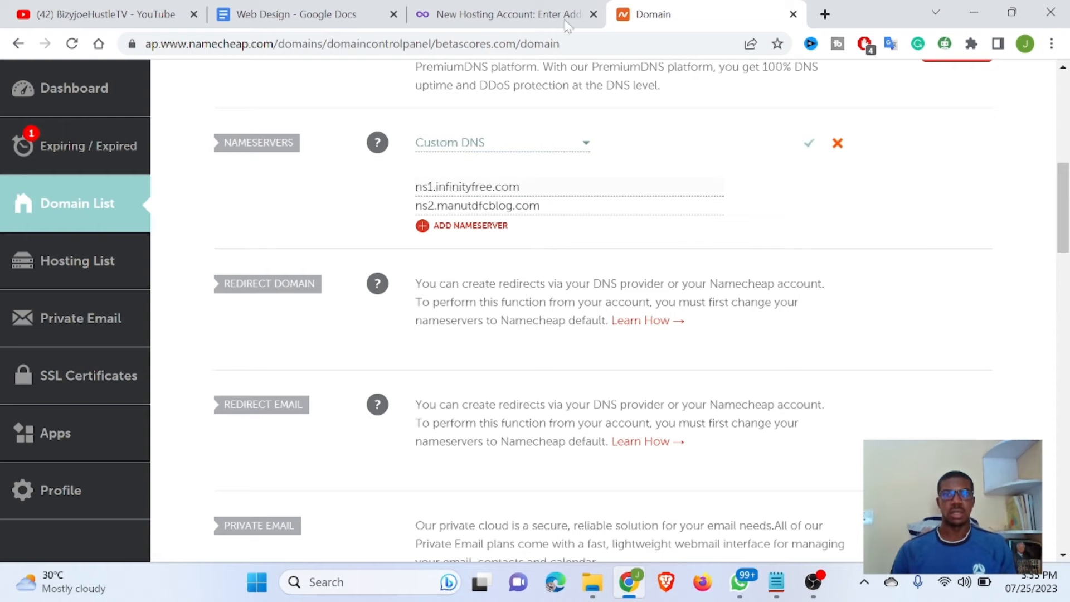
Step: Copy ns2.infinityfree.com from InfinityFree, set it as the domain's second nameserver in Namecheap, and save the nameserver changes
{"action": "left_click", "coordinate": [476, 15]}
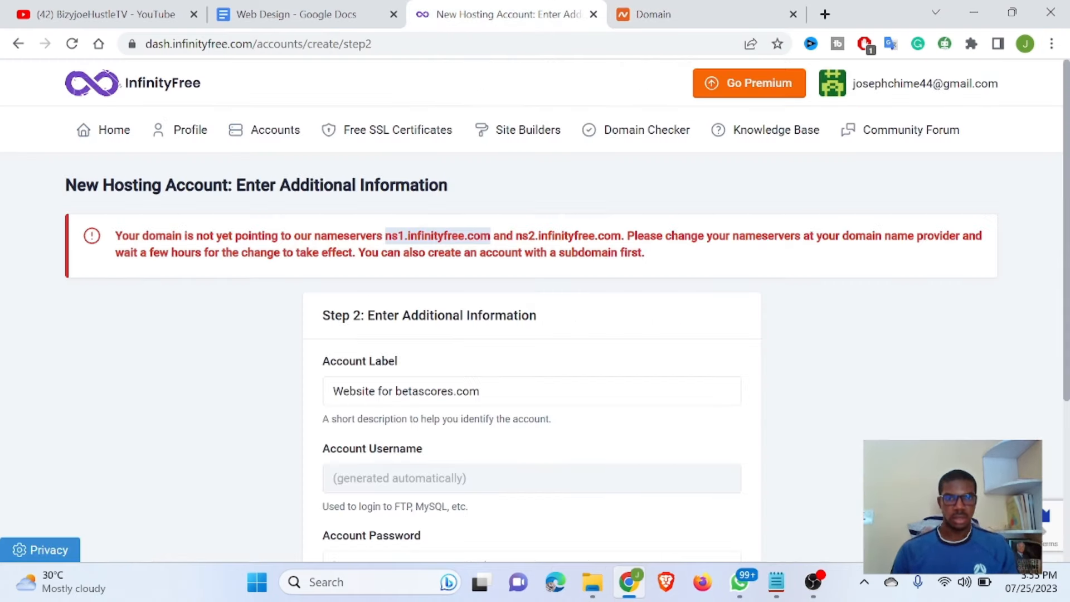
{"action": "left_click_drag", "start_coordinate": [516, 236], "coordinate": [611, 236]}
{"action": "key", "text": "ctrl+c"}
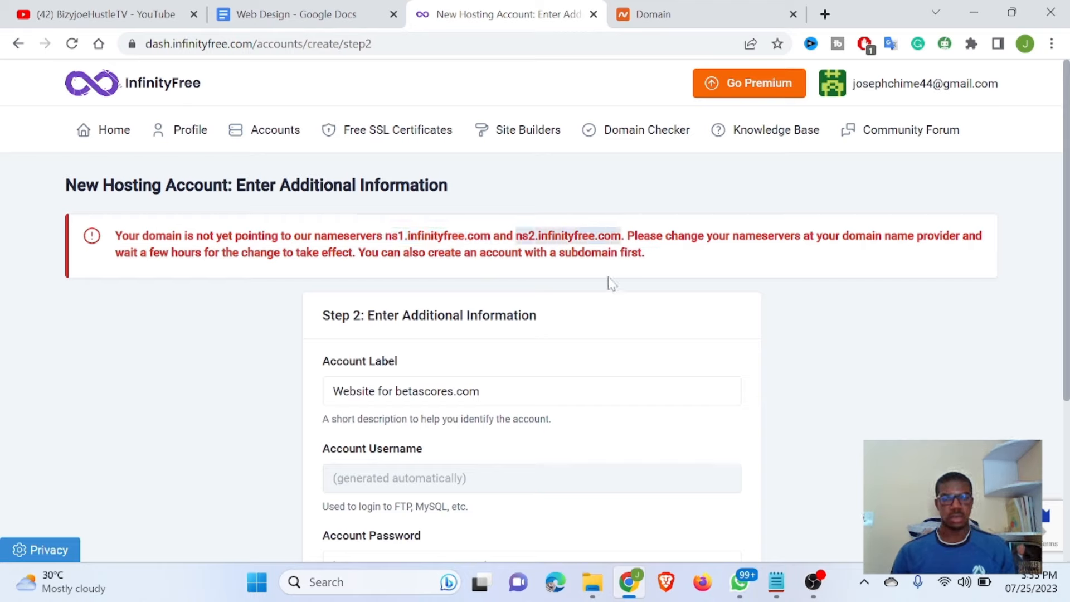
{"action": "left_click", "coordinate": [708, 16]}
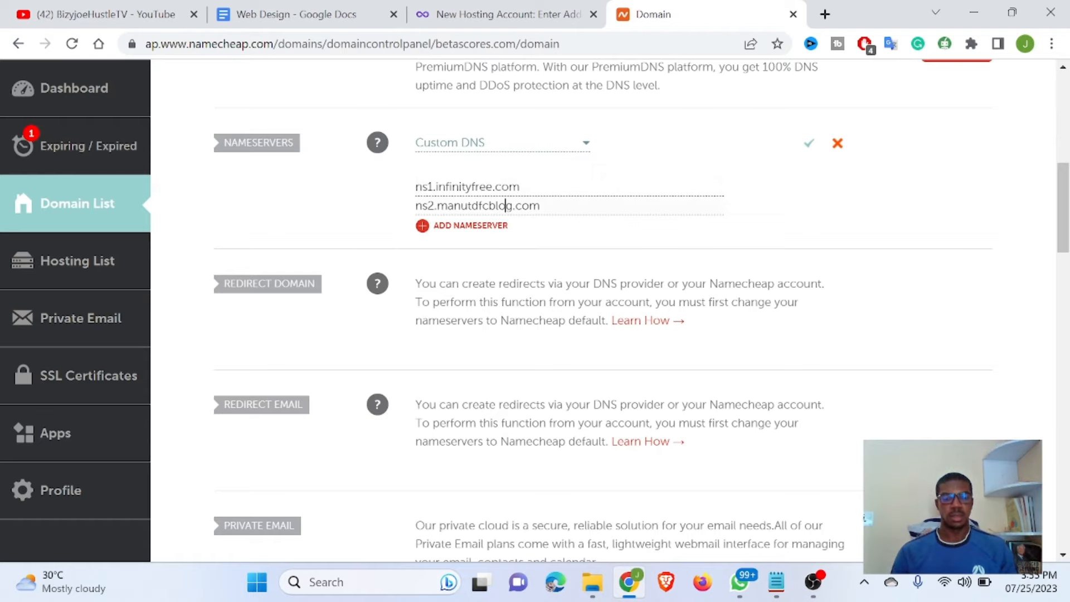
{"action": "key", "text": "ctrl+a"}
{"action": "key", "text": "ctrl+v"}
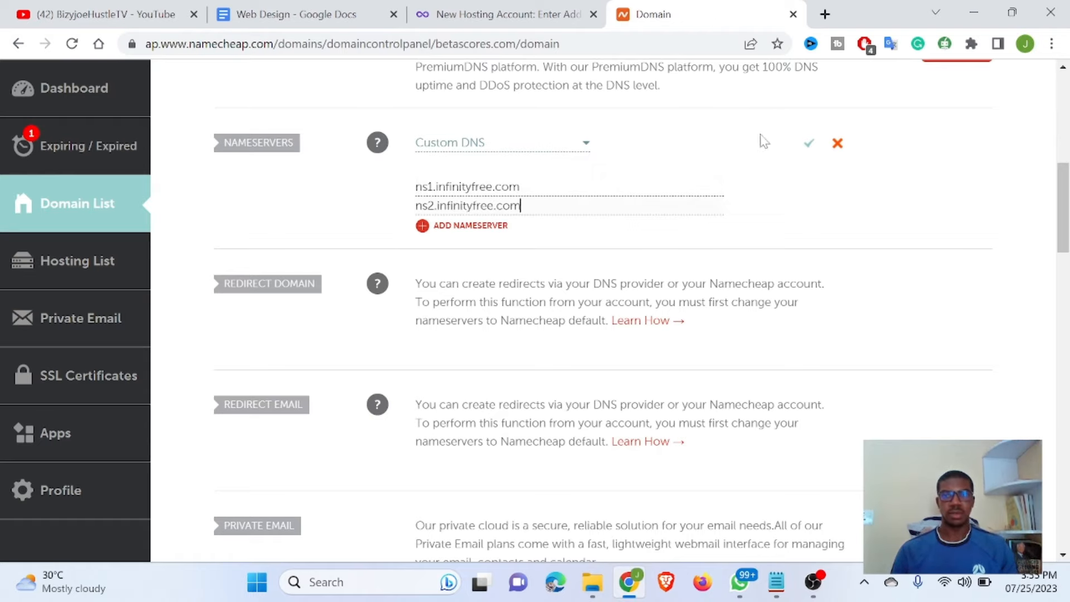
{"action": "left_click", "coordinate": [808, 146]}
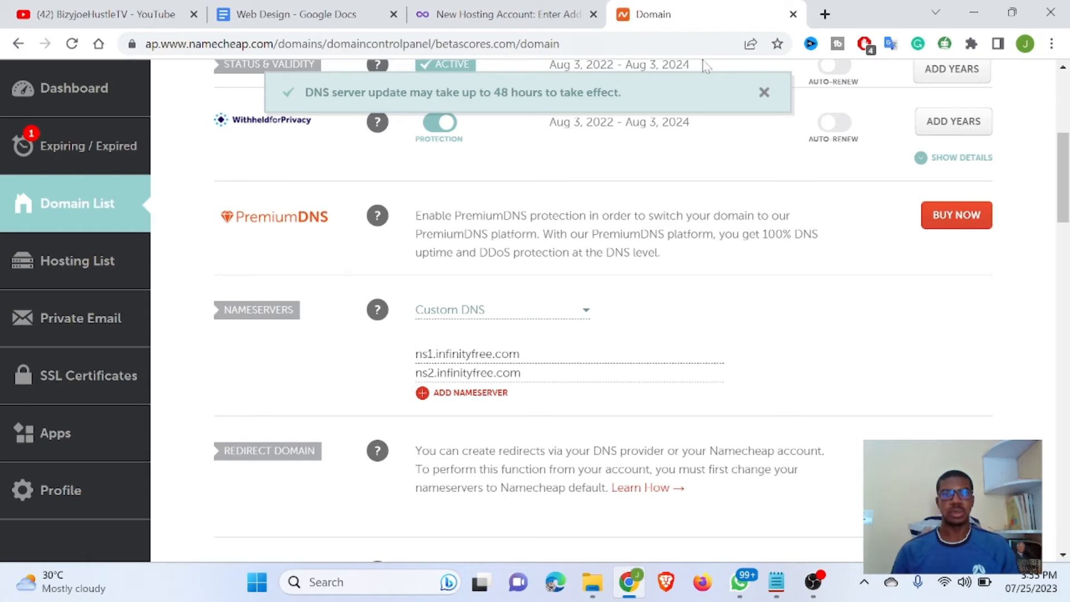
Step: Return to InfinityFree, fill in the account password again to create the hosting account, and check the password note in Notepad
{"action": "left_click", "coordinate": [502, 14]}
{"action": "scroll", "coordinate": [608, 267], "scroll_direction": "down", "scroll_amount": 4}
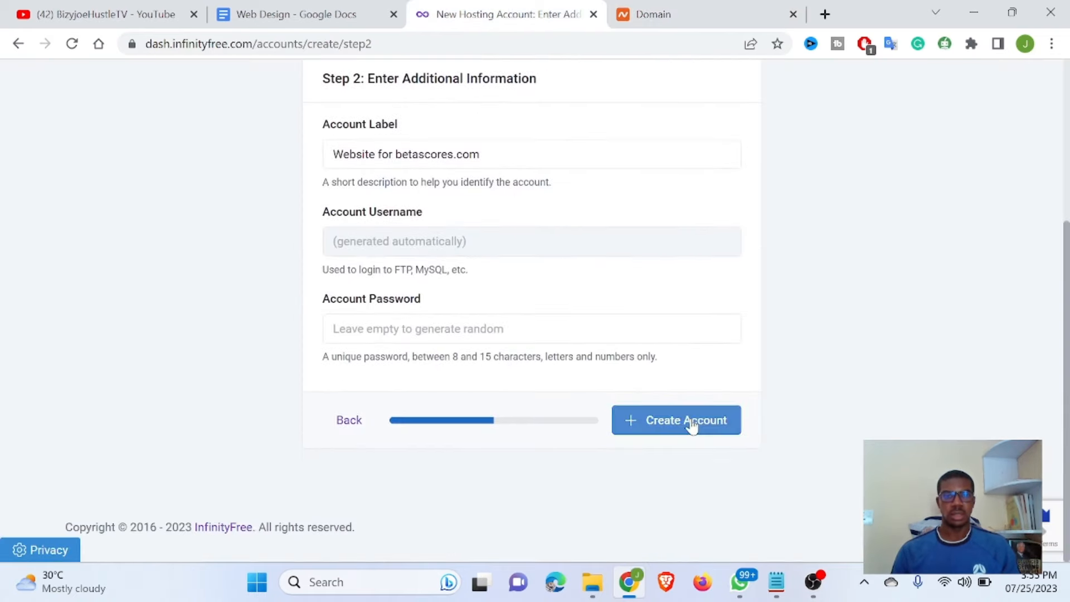
{"action": "left_click", "coordinate": [426, 329]}
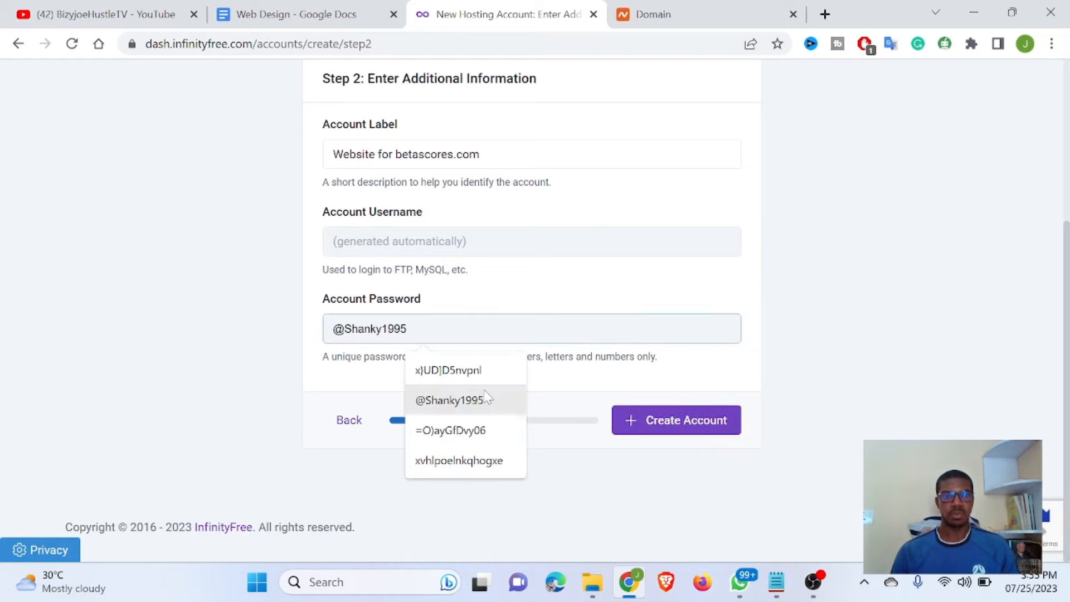
{"action": "left_click", "coordinate": [459, 372]}
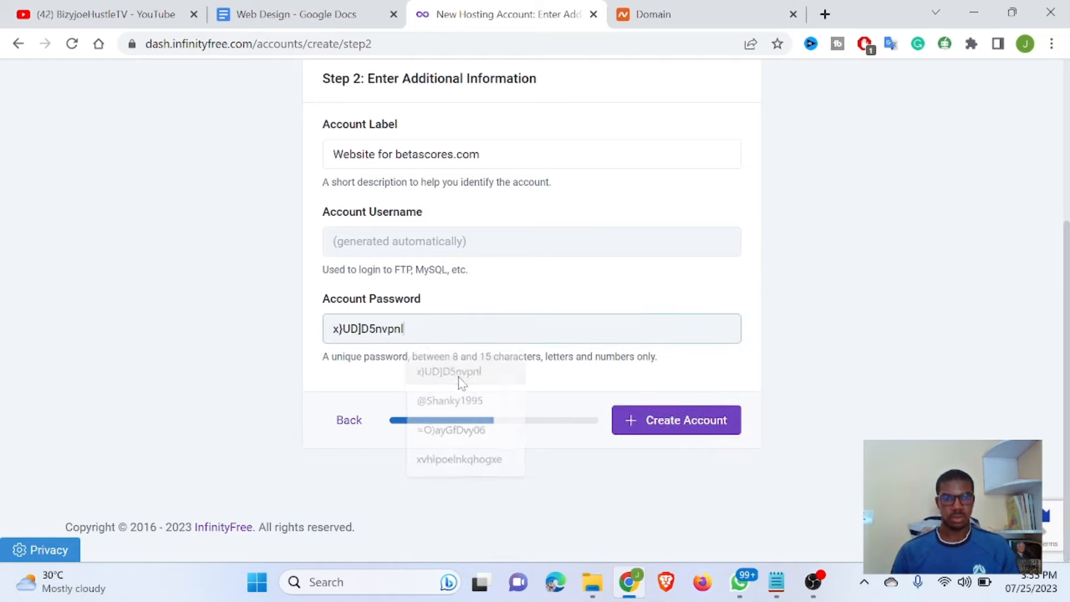
{"action": "left_click", "coordinate": [650, 433]}
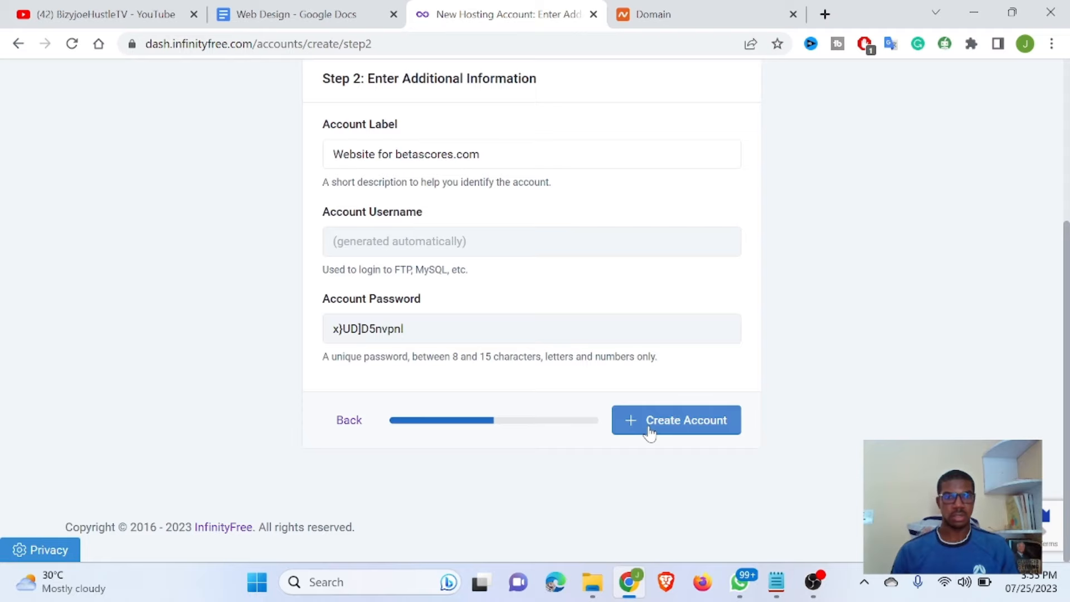
{"action": "left_click", "coordinate": [777, 583]}
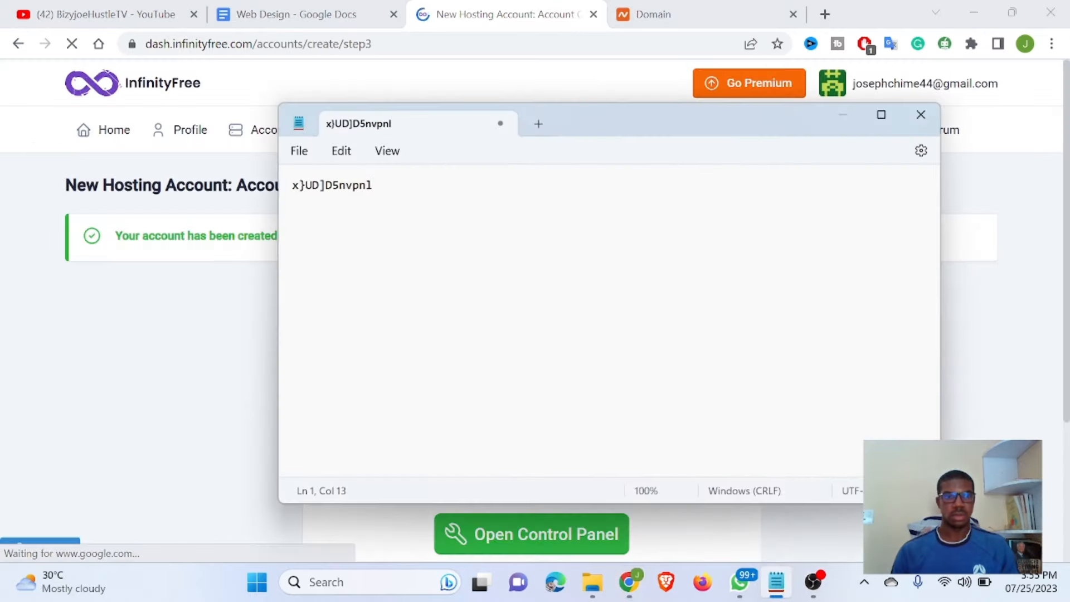
{"action": "left_click", "coordinate": [192, 338]}
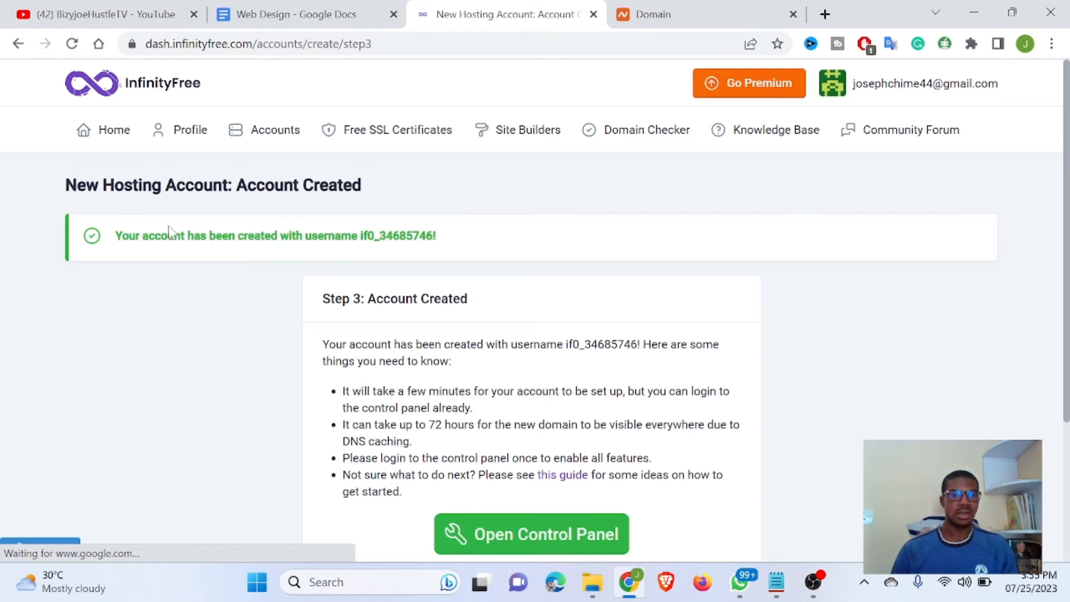
Step: Finish the new hosting account setup and look over the account details on its management page
{"action": "scroll", "coordinate": [377, 270], "scroll_direction": "down", "scroll_amount": 3}
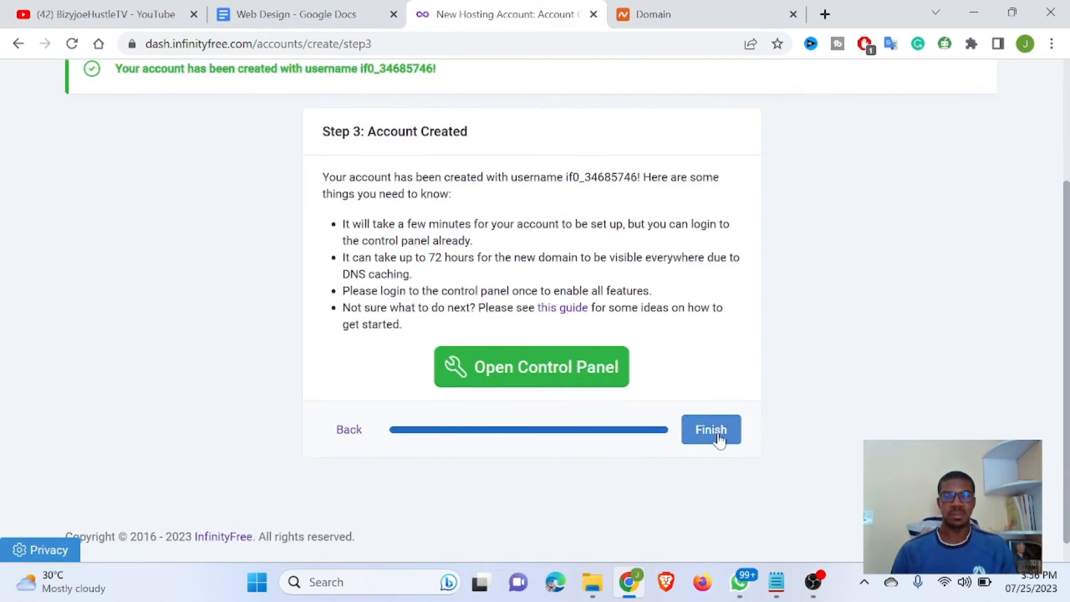
{"action": "left_click", "coordinate": [701, 431]}
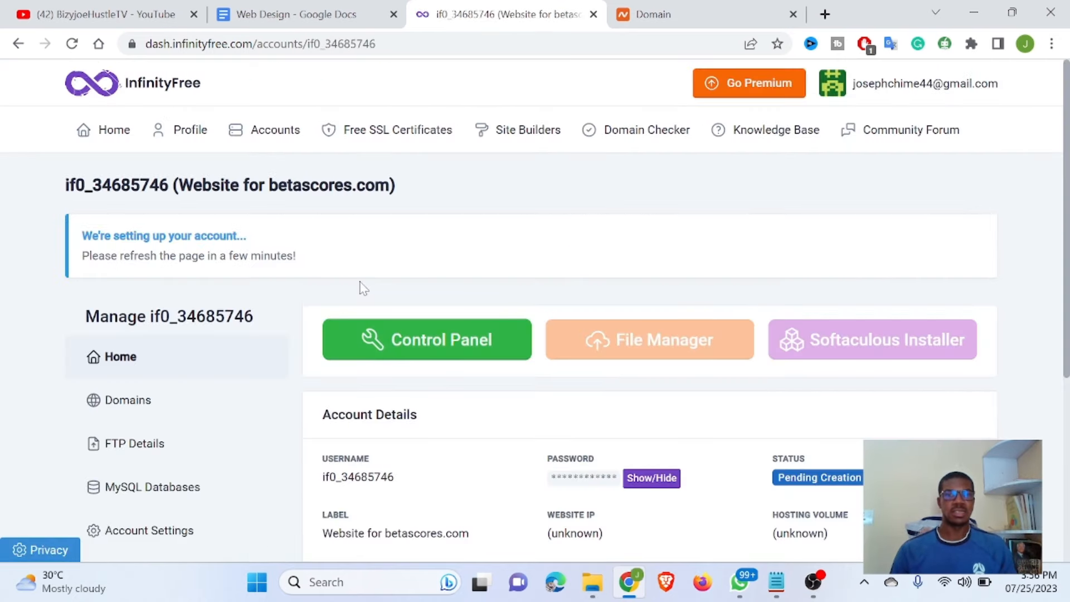
{"action": "scroll", "coordinate": [361, 290], "scroll_direction": "down", "scroll_amount": 4}
{"action": "scroll", "coordinate": [361, 329], "scroll_direction": "up", "scroll_amount": 4}
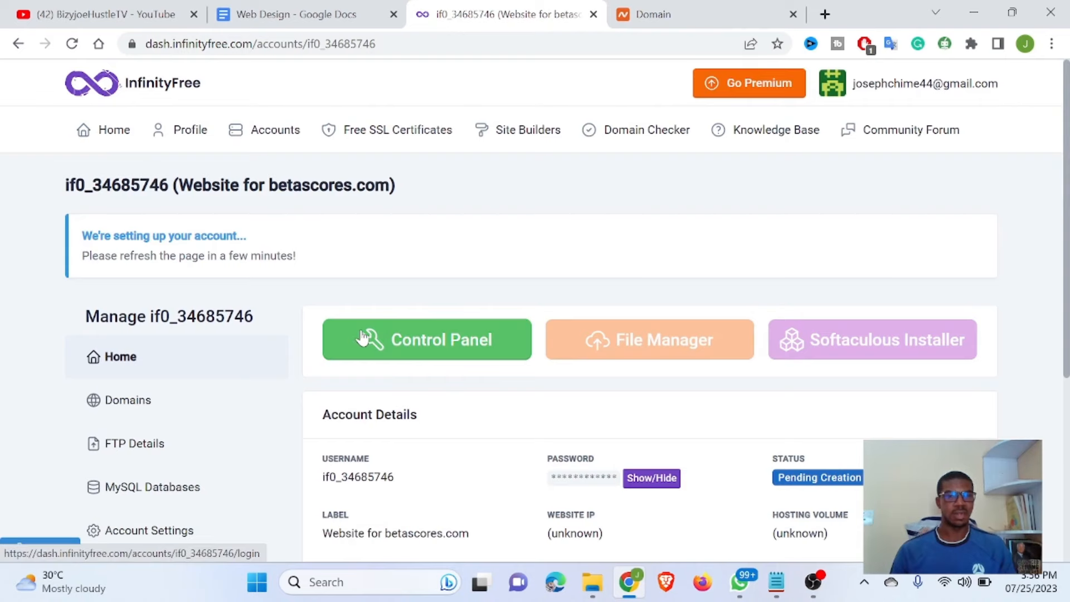
{"action": "scroll", "coordinate": [466, 353], "scroll_direction": "down", "scroll_amount": 3}
{"action": "scroll", "coordinate": [466, 352], "scroll_direction": "down", "scroll_amount": 1}
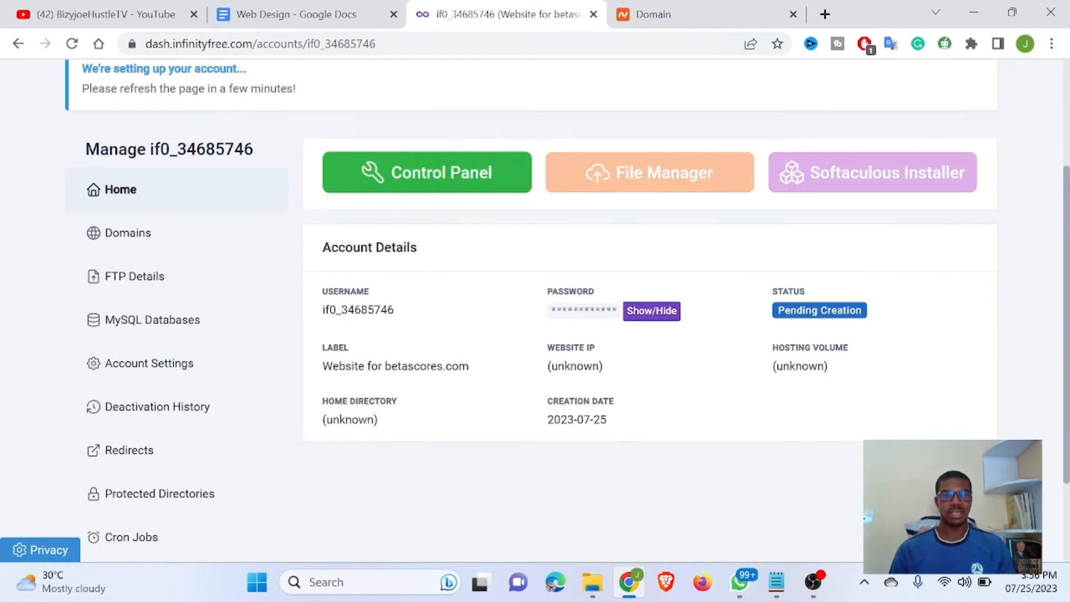
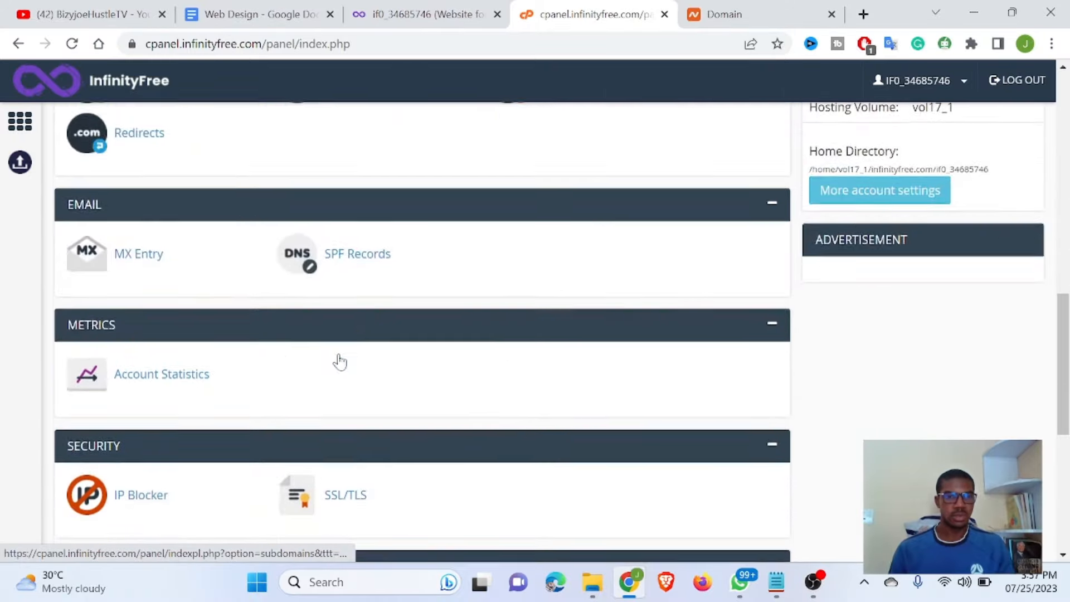
Step: Look over the hosting control panel's sections and open the Softaculous Apps Installer from the Software section
{"action": "scroll", "coordinate": [394, 288], "scroll_direction": "up", "scroll_amount": 8}
{"action": "scroll", "coordinate": [394, 288], "scroll_direction": "up", "scroll_amount": 10}
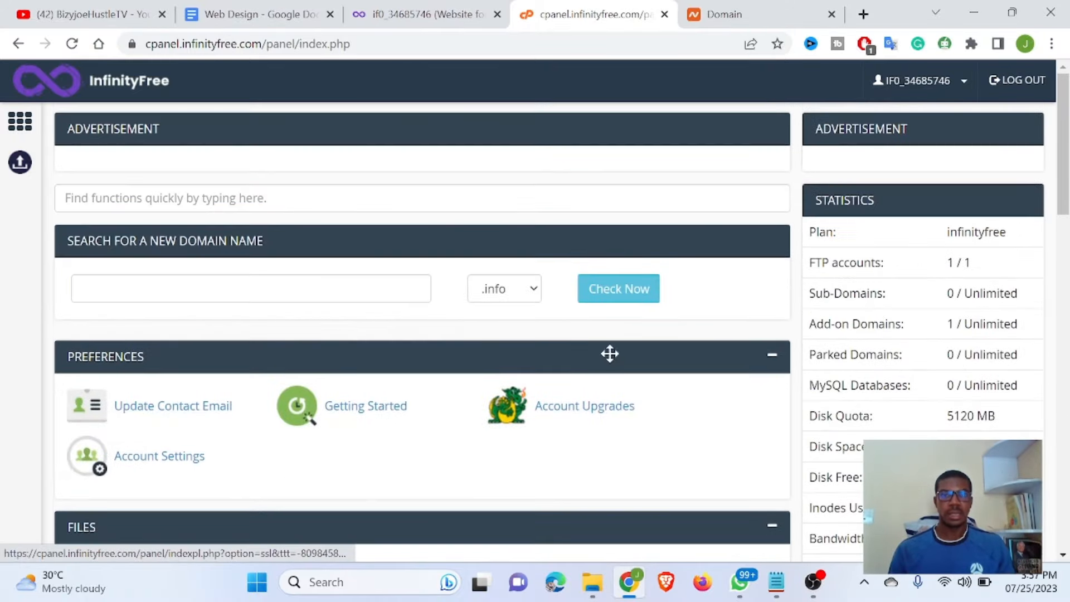
{"action": "scroll", "coordinate": [385, 296], "scroll_direction": "down", "scroll_amount": 10}
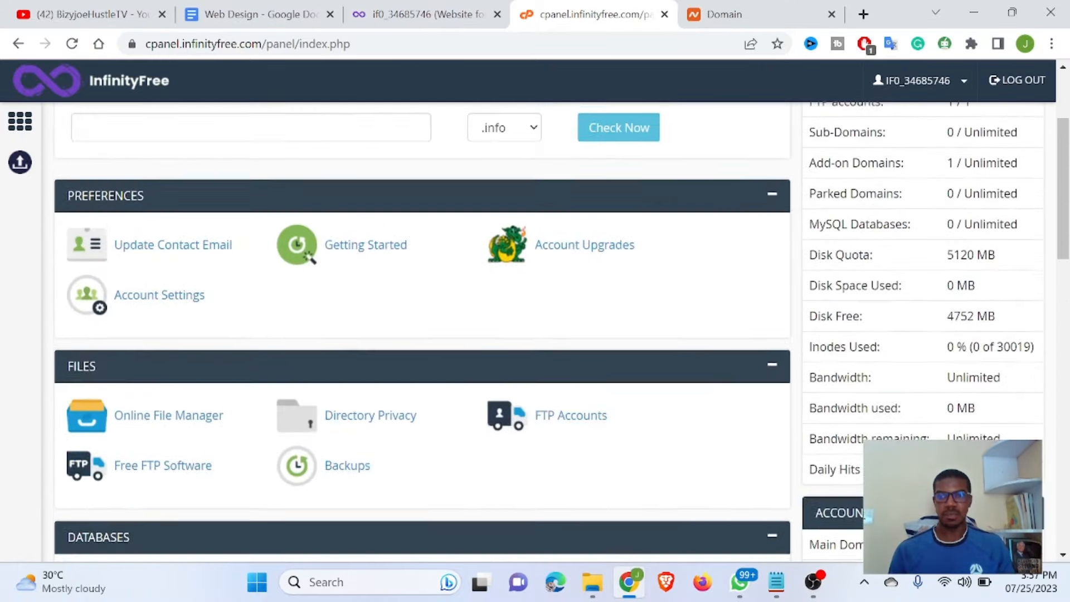
{"action": "scroll", "coordinate": [385, 296], "scroll_direction": "up", "scroll_amount": 1}
{"action": "scroll", "coordinate": [385, 297], "scroll_direction": "down", "scroll_amount": 10}
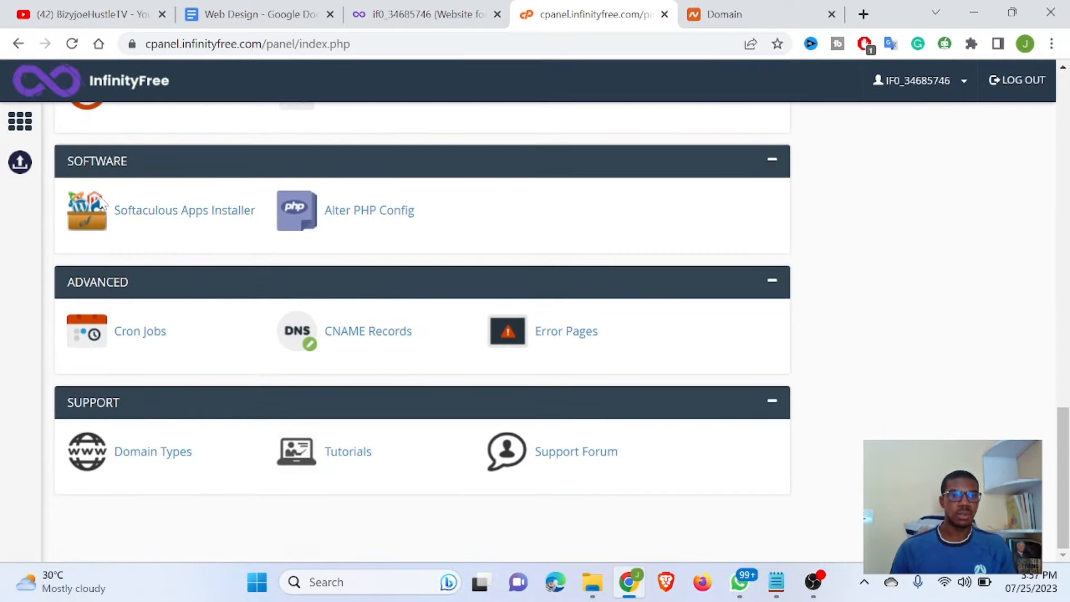
{"action": "left_click", "coordinate": [146, 216]}
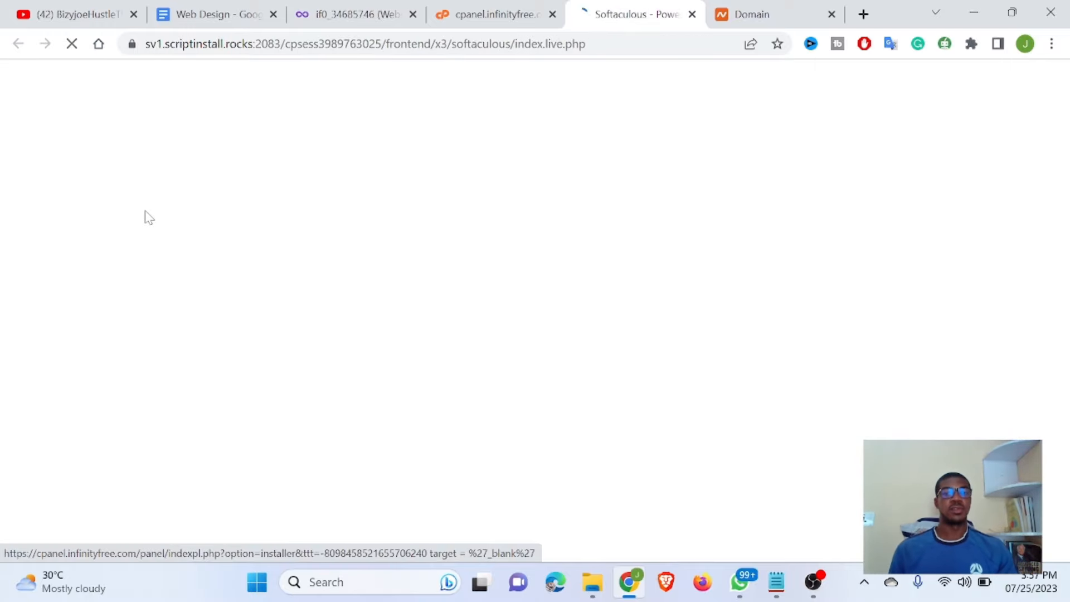
Step: Browse the Top Scripts in Softaculous and open the installation form for WordPress
{"action": "scroll", "coordinate": [506, 223], "scroll_direction": "down", "scroll_amount": 3}
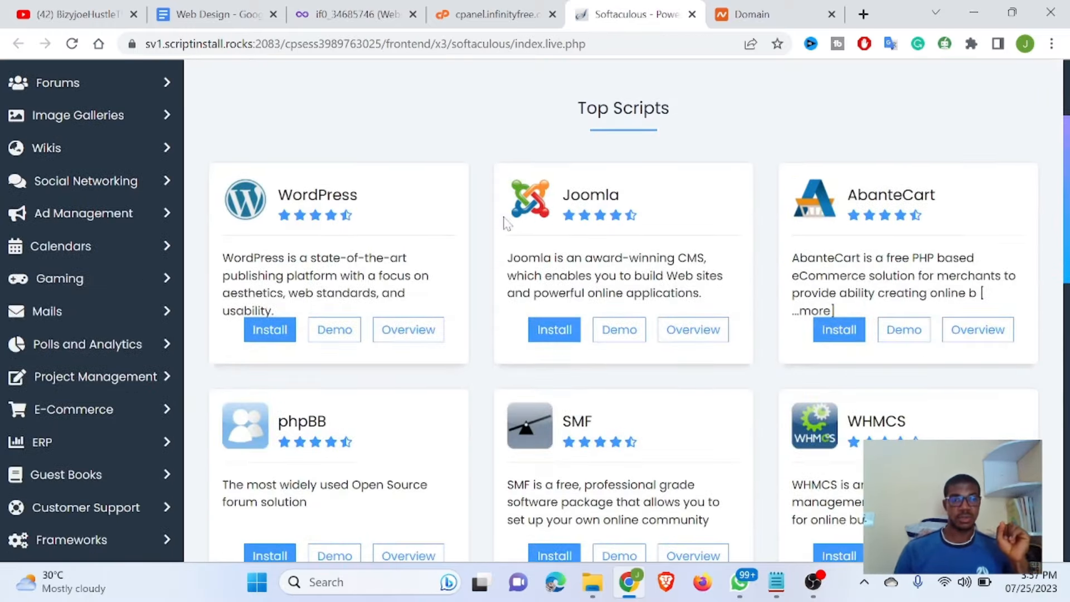
{"action": "scroll", "coordinate": [365, 194], "scroll_direction": "down", "scroll_amount": 3}
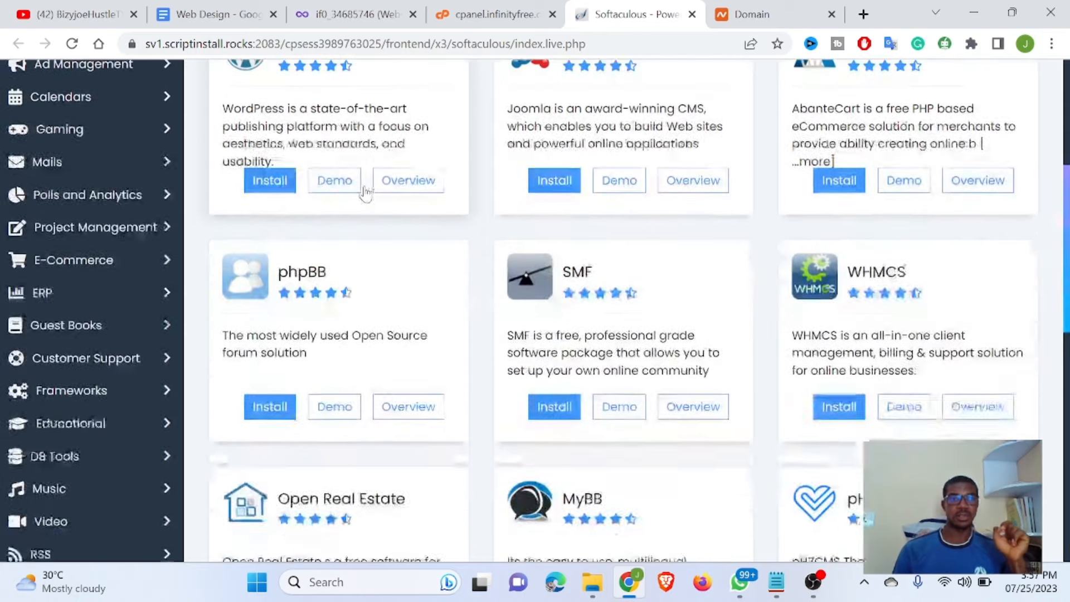
{"action": "scroll", "coordinate": [363, 191], "scroll_direction": "up", "scroll_amount": 1}
{"action": "scroll", "coordinate": [431, 440], "scroll_direction": "down", "scroll_amount": 4}
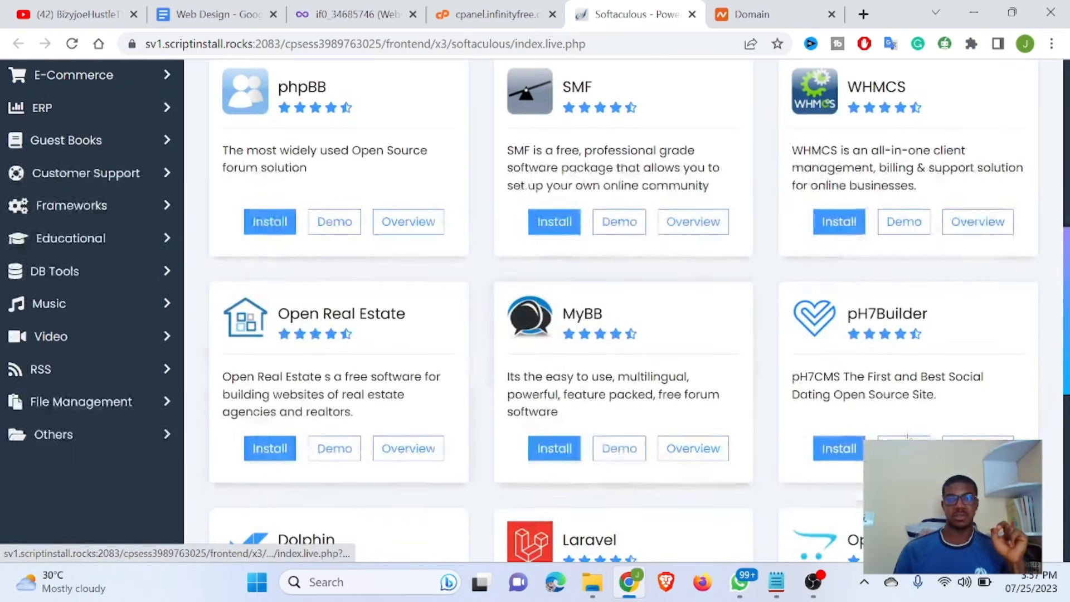
{"action": "scroll", "coordinate": [441, 434], "scroll_direction": "down", "scroll_amount": 6}
{"action": "scroll", "coordinate": [340, 359], "scroll_direction": "up", "scroll_amount": 13}
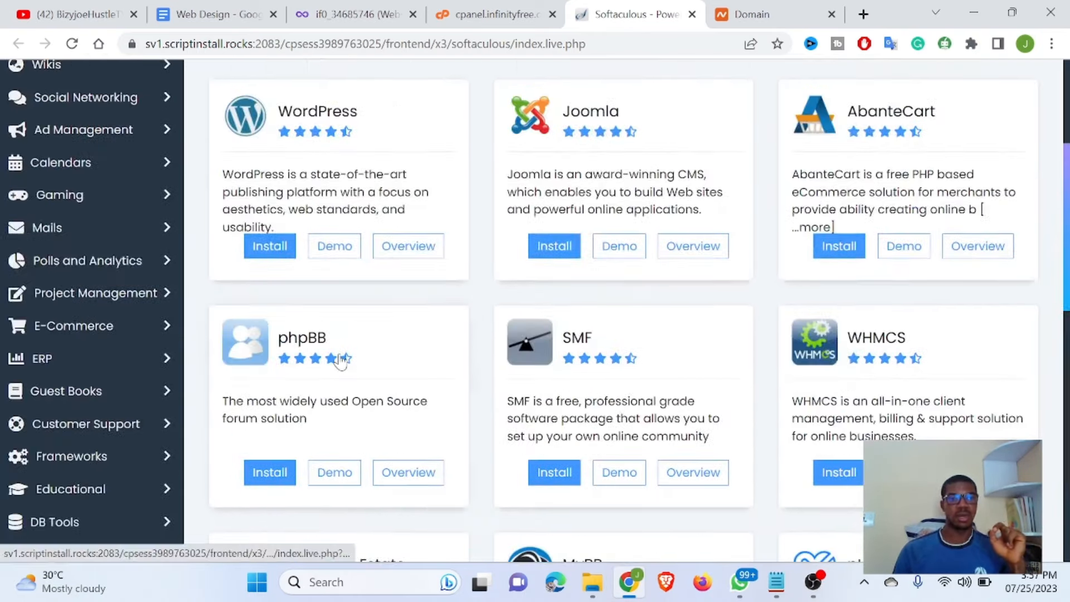
{"action": "scroll", "coordinate": [268, 254], "scroll_direction": "down", "scroll_amount": 3}
{"action": "left_click", "coordinate": [264, 251]}
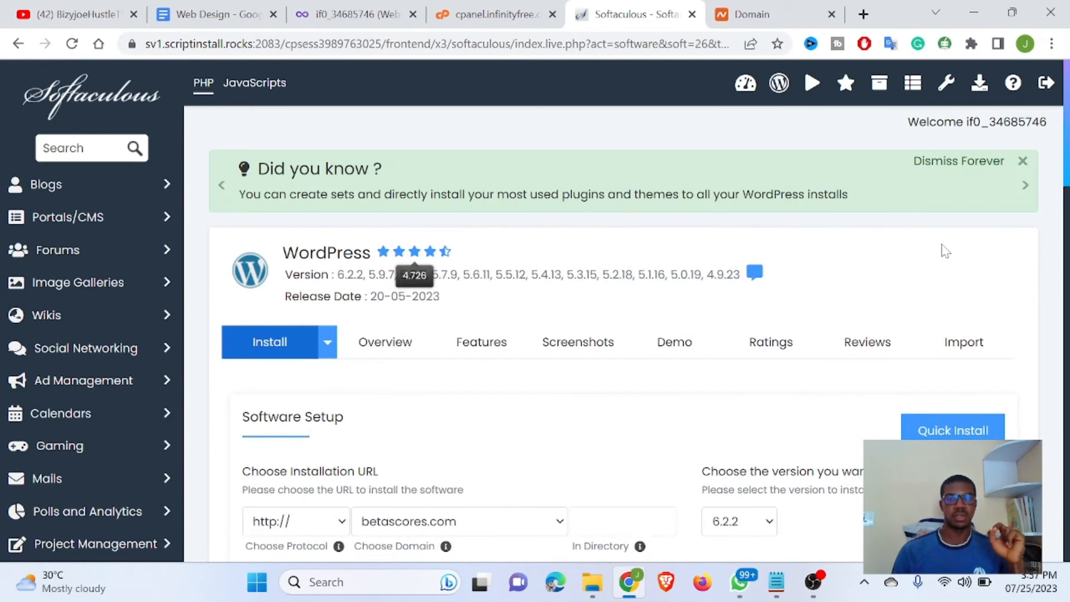
{"action": "scroll", "coordinate": [574, 333], "scroll_direction": "down", "scroll_amount": 3}
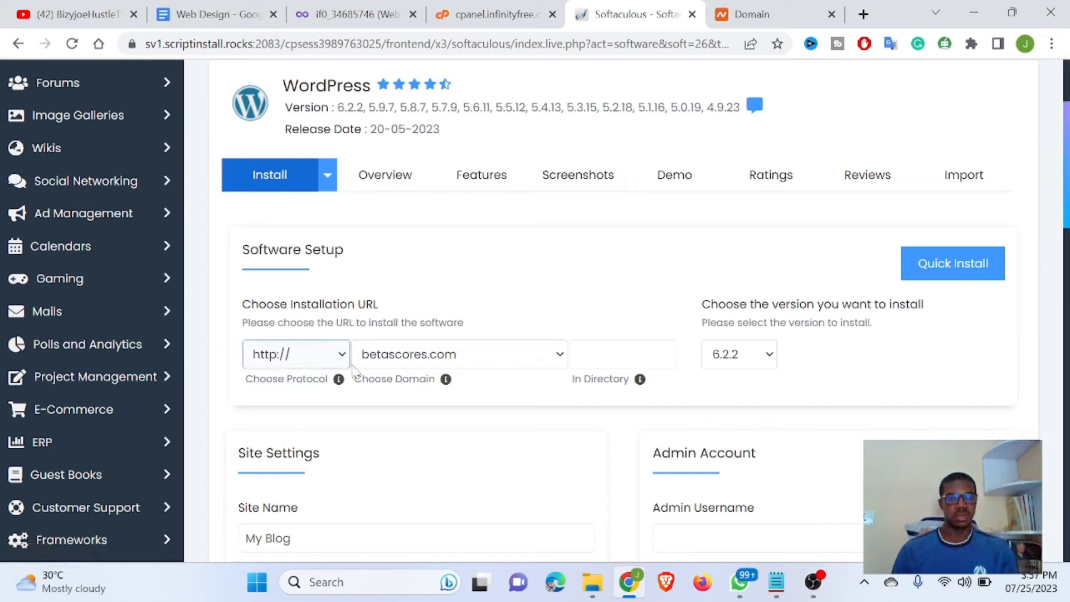
{"action": "left_click", "coordinate": [342, 360]}
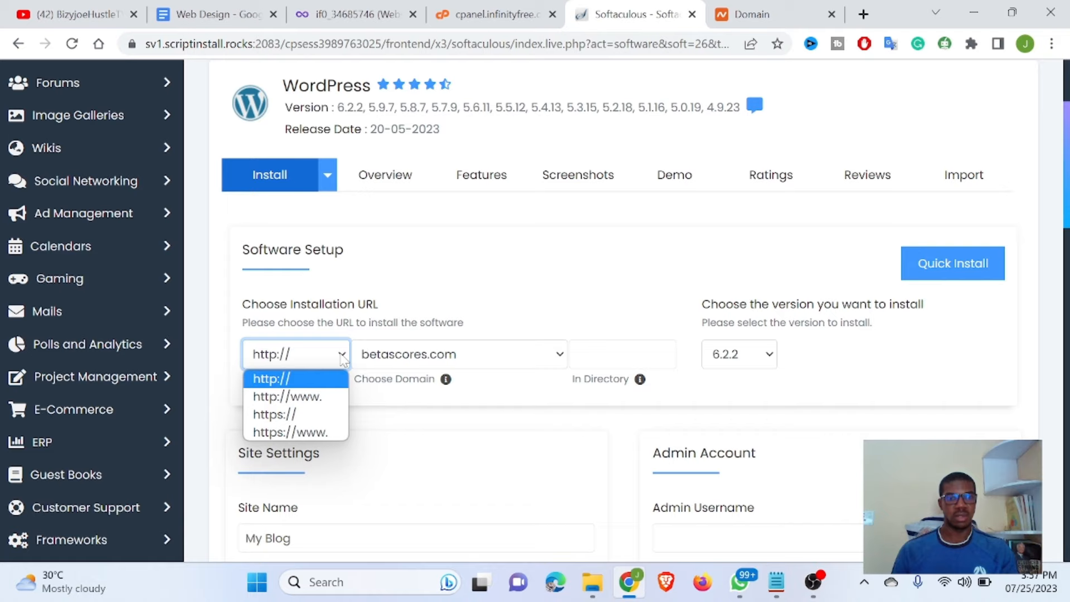
{"action": "left_click", "coordinate": [299, 415]}
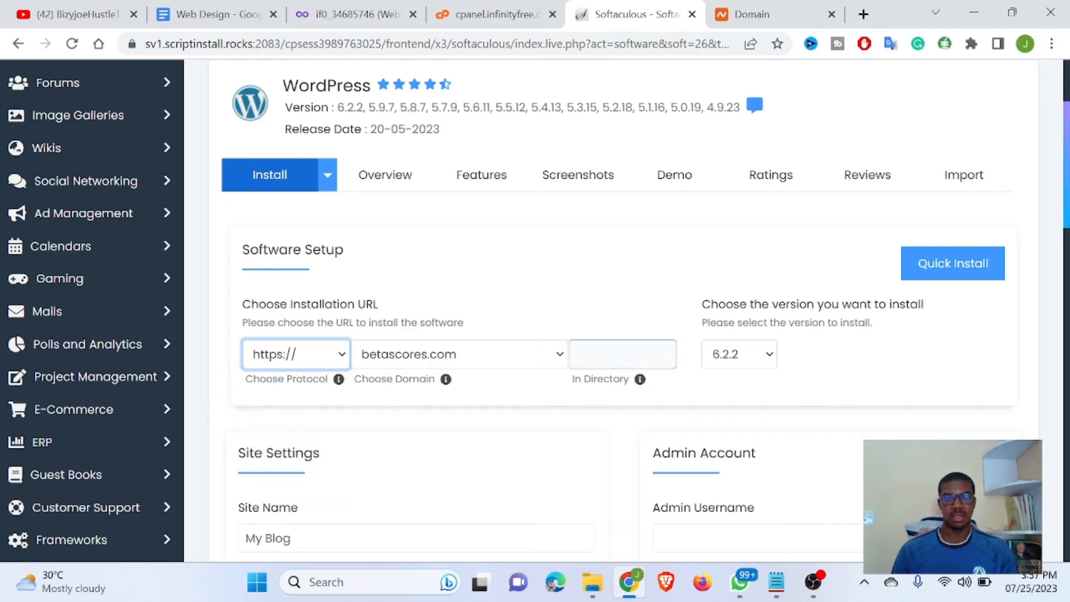
{"action": "scroll", "coordinate": [490, 351], "scroll_direction": "down", "scroll_amount": 1}
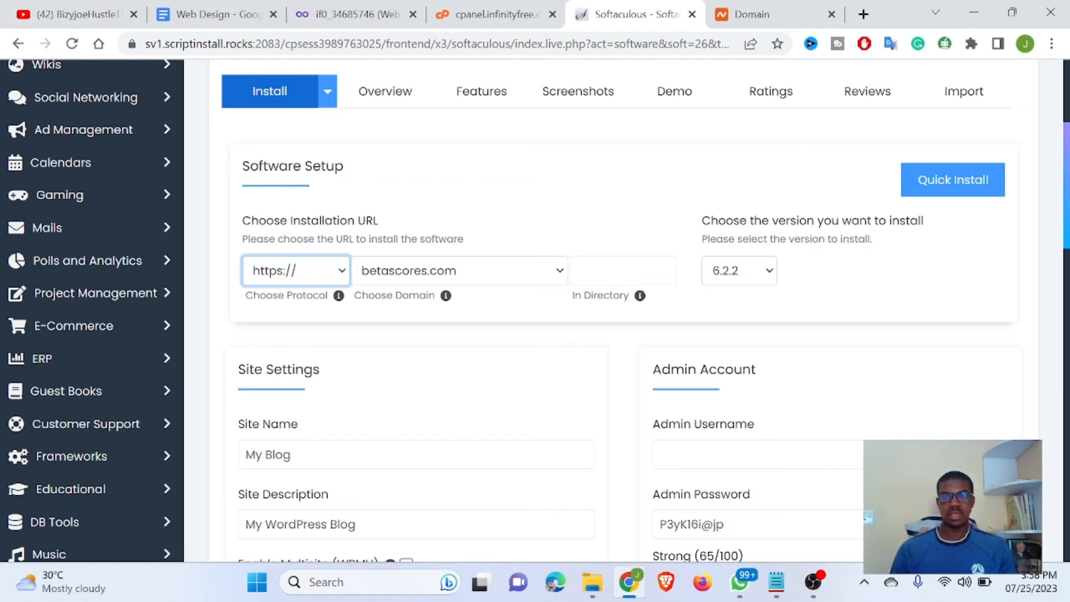
{"action": "left_click", "coordinate": [619, 272]}
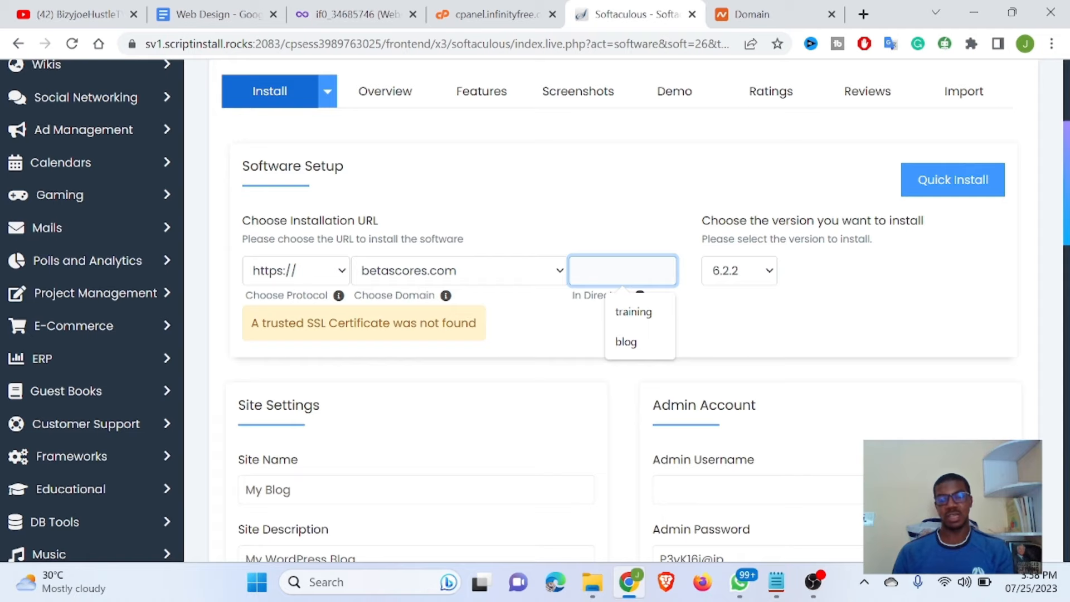
{"action": "left_click", "coordinate": [641, 262]}
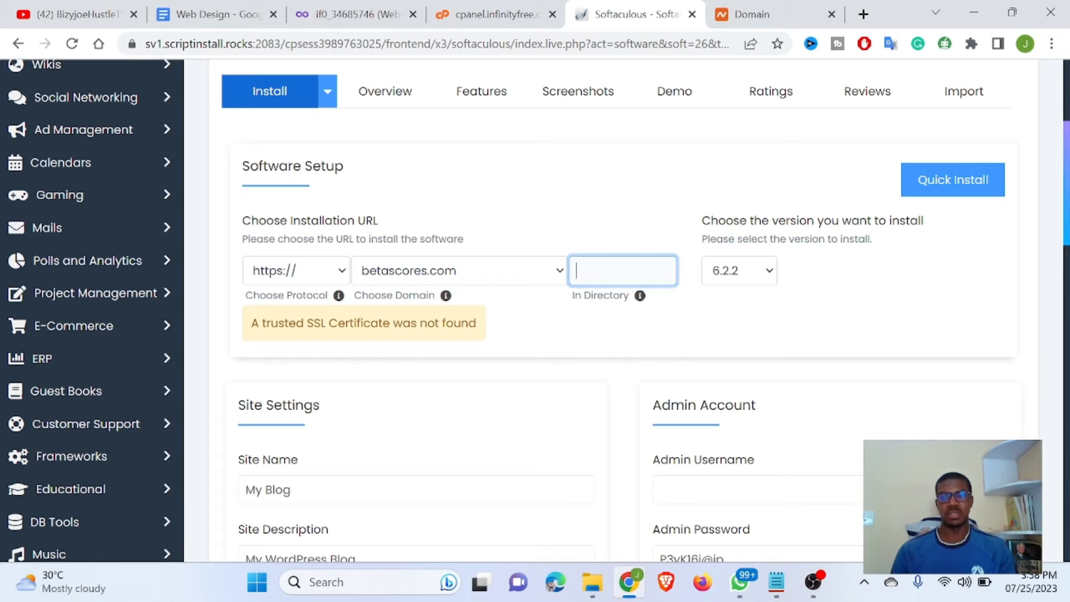
{"action": "left_click", "coordinate": [952, 295]}
Step: Keep My Blog as the site name and set the WordPress admin username to test1
{"action": "scroll", "coordinate": [522, 395], "scroll_direction": "down", "scroll_amount": 5}
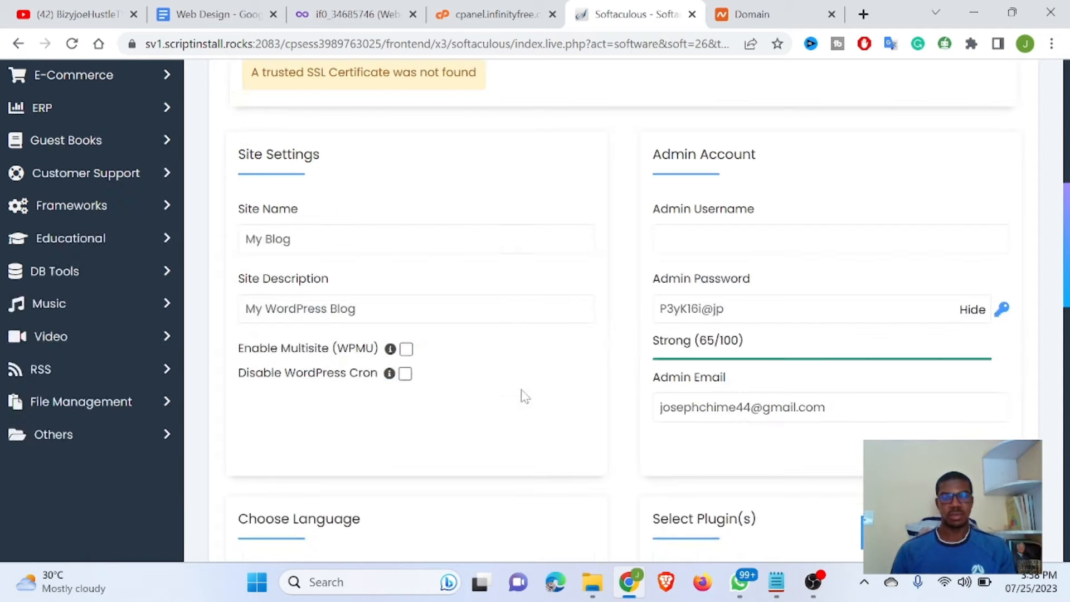
{"action": "left_click_drag", "start_coordinate": [291, 238], "coordinate": [225, 240]}
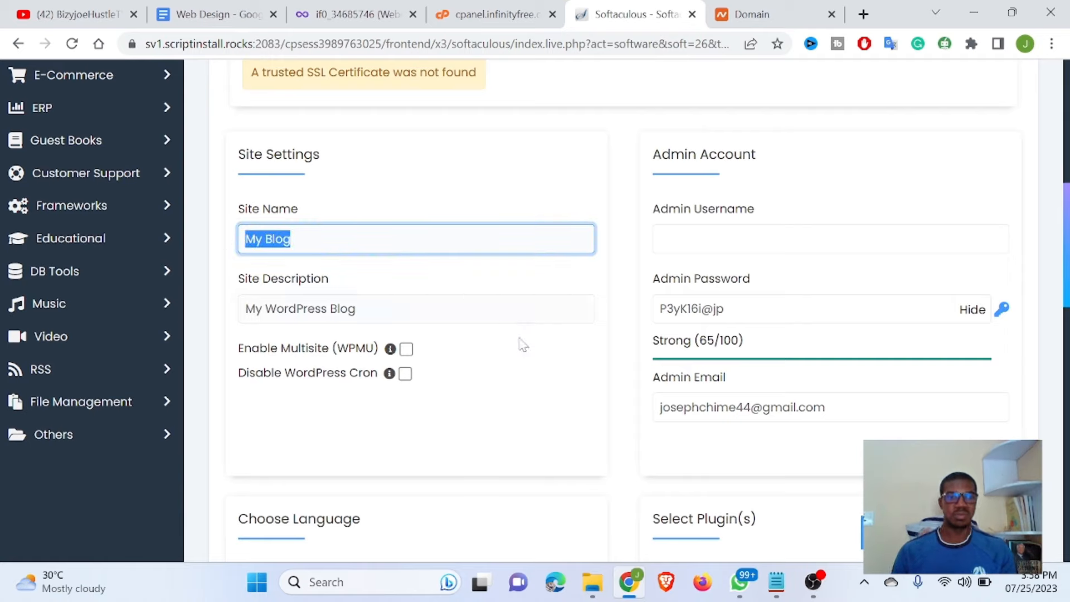
{"action": "left_click", "coordinate": [728, 238]}
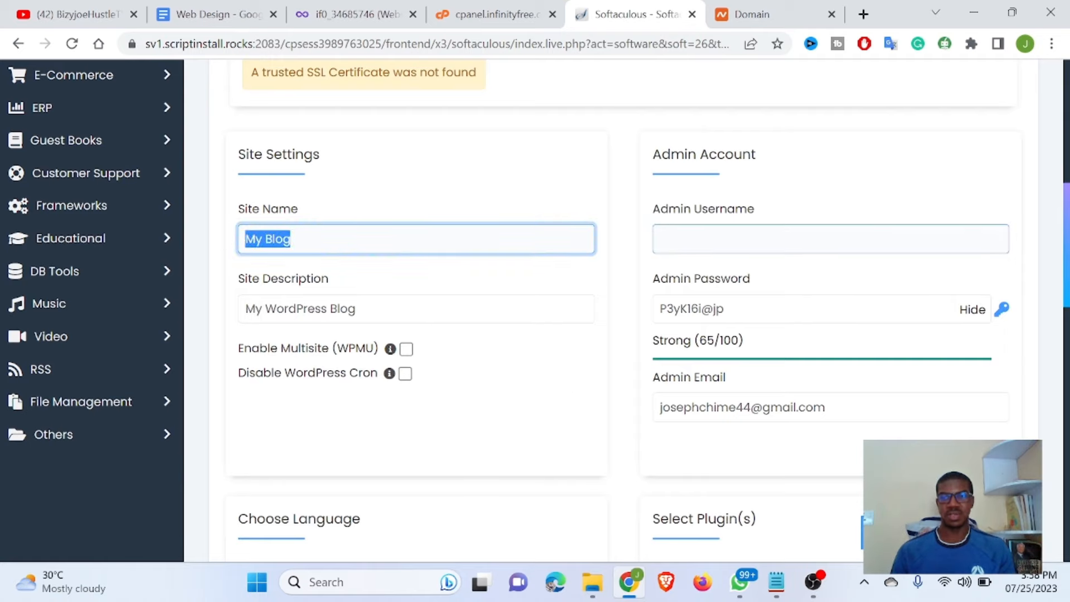
{"action": "left_click", "coordinate": [729, 239]}
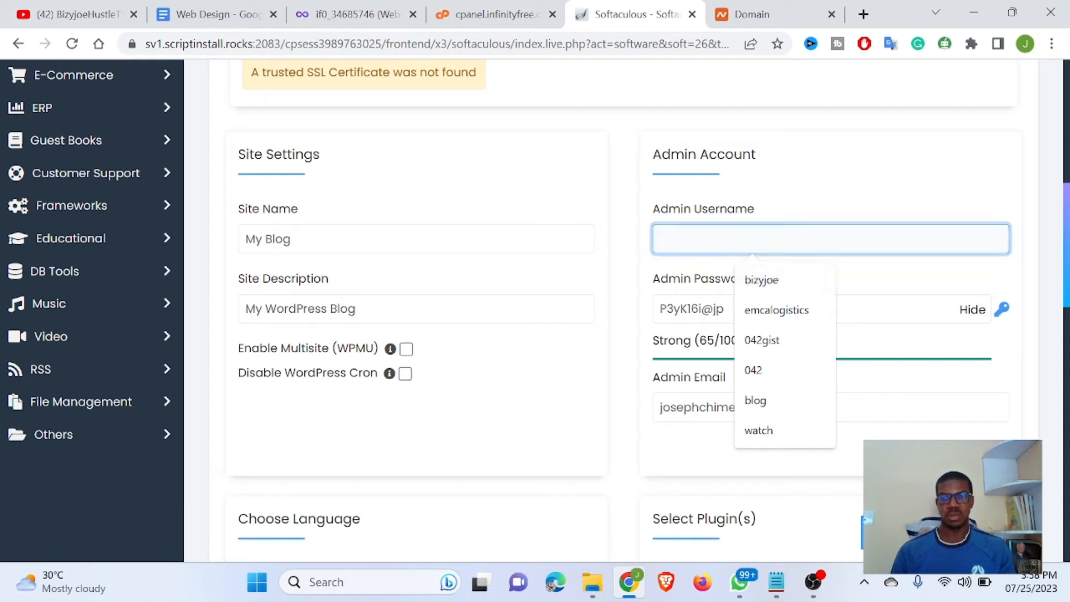
{"action": "type", "text": "test"}
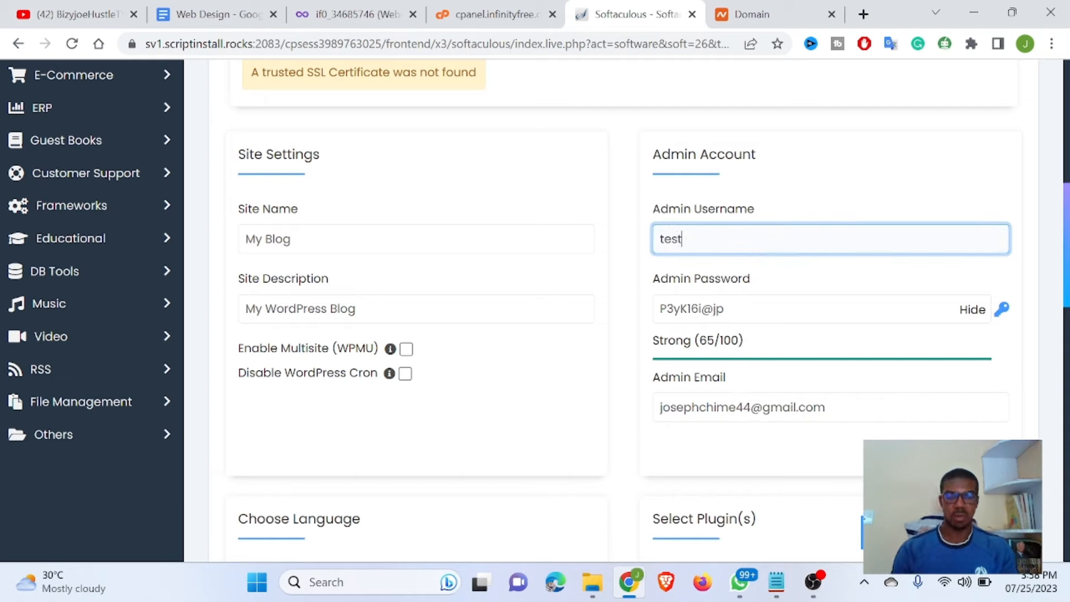
{"action": "type", "text": "1"}
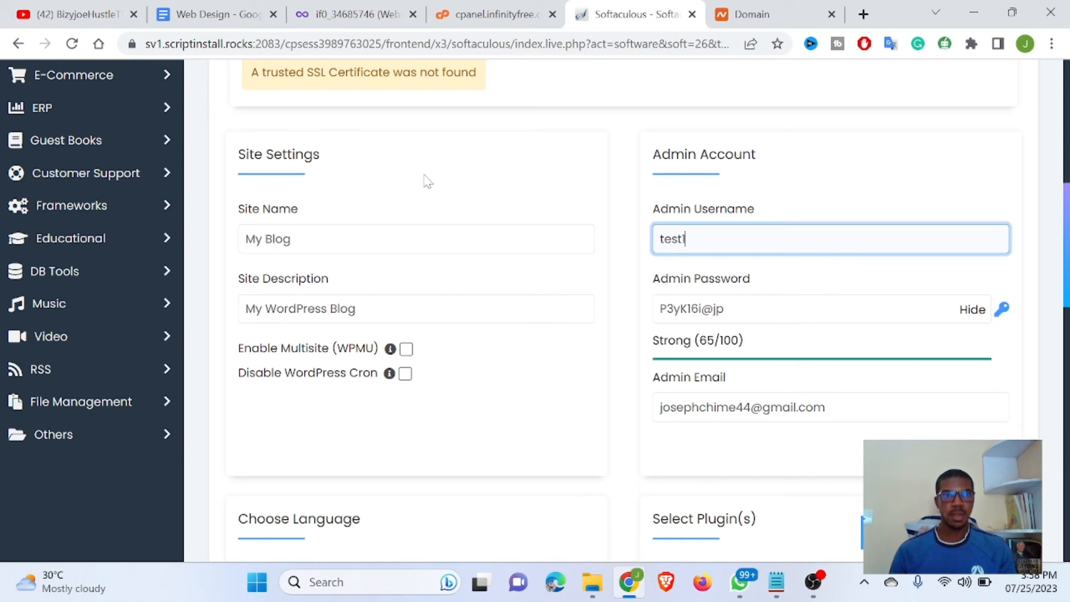
Step: Review the language, plugin and theme options, try to install WordPress on betascores.com, and dismiss the browser alert
{"action": "scroll", "coordinate": [469, 93], "scroll_direction": "up", "scroll_amount": 3}
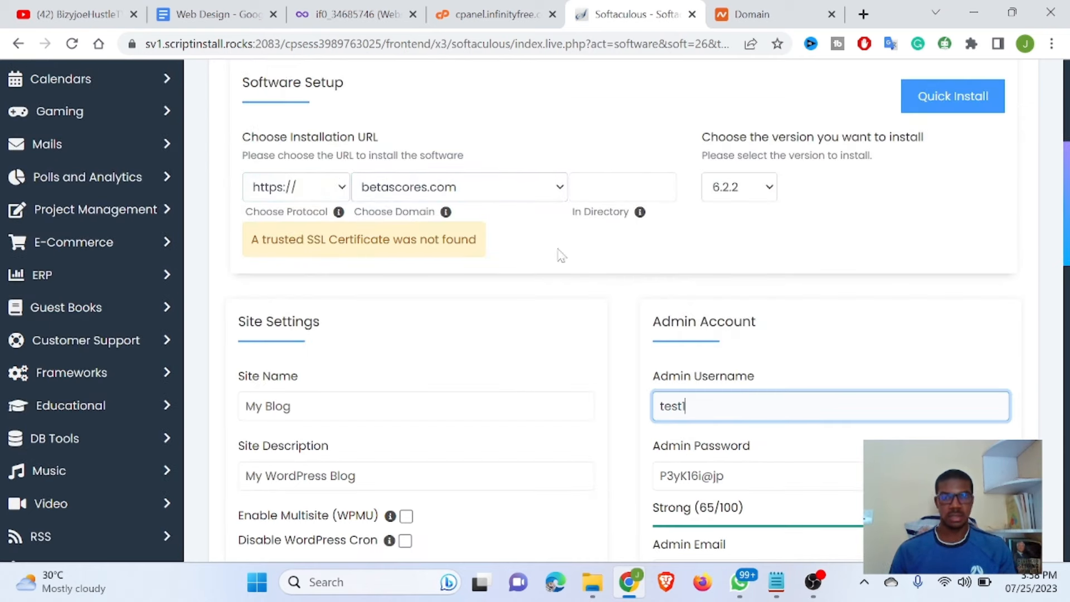
{"action": "scroll", "coordinate": [605, 260], "scroll_direction": "down", "scroll_amount": 4}
{"action": "scroll", "coordinate": [604, 262], "scroll_direction": "down", "scroll_amount": 14}
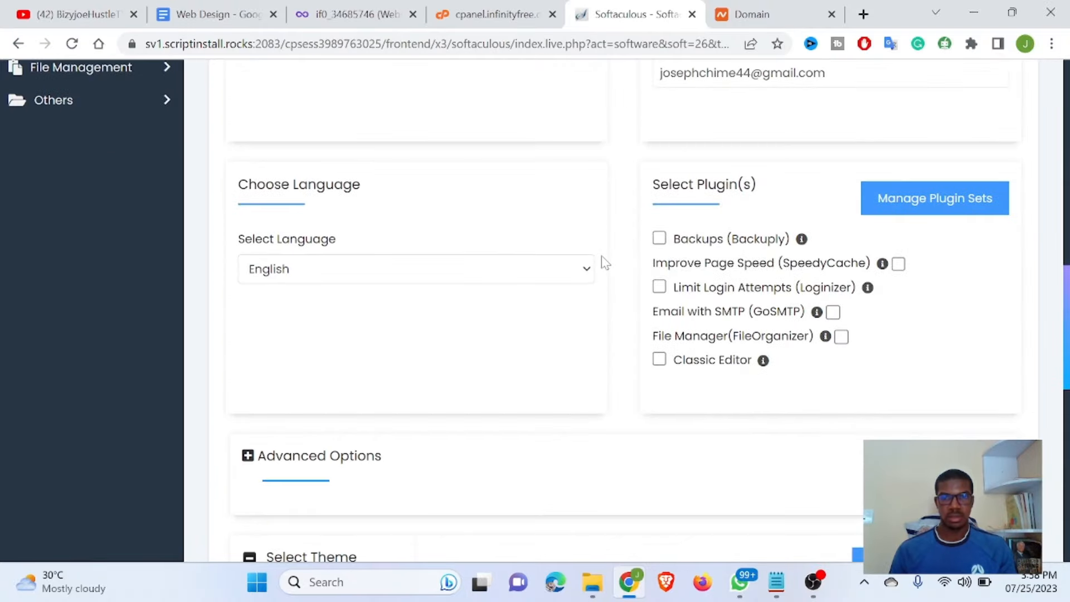
{"action": "scroll", "coordinate": [603, 262], "scroll_direction": "down", "scroll_amount": 4}
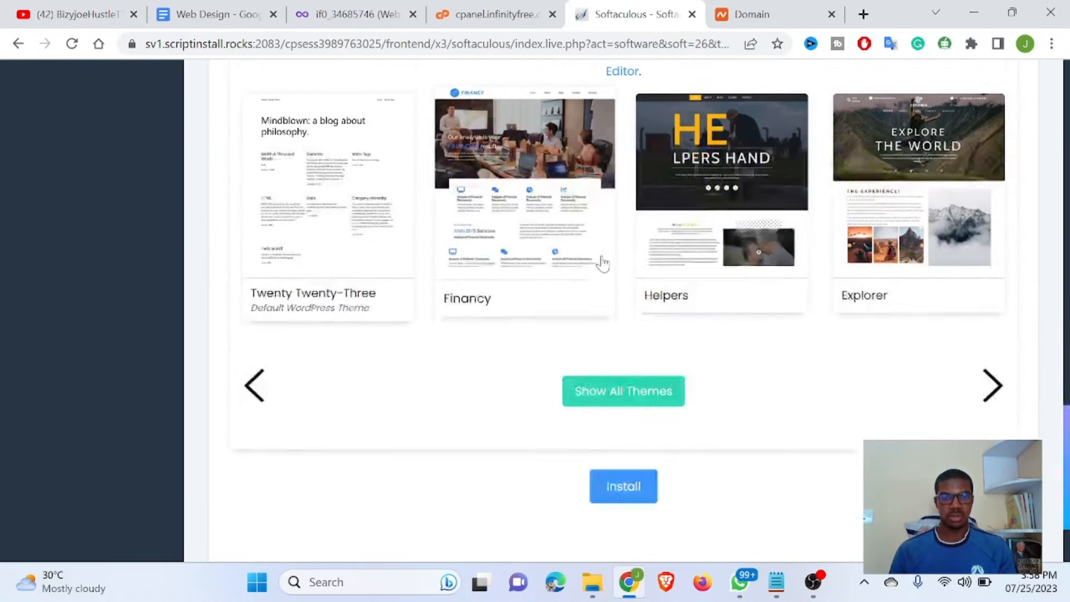
{"action": "left_click", "coordinate": [628, 357]}
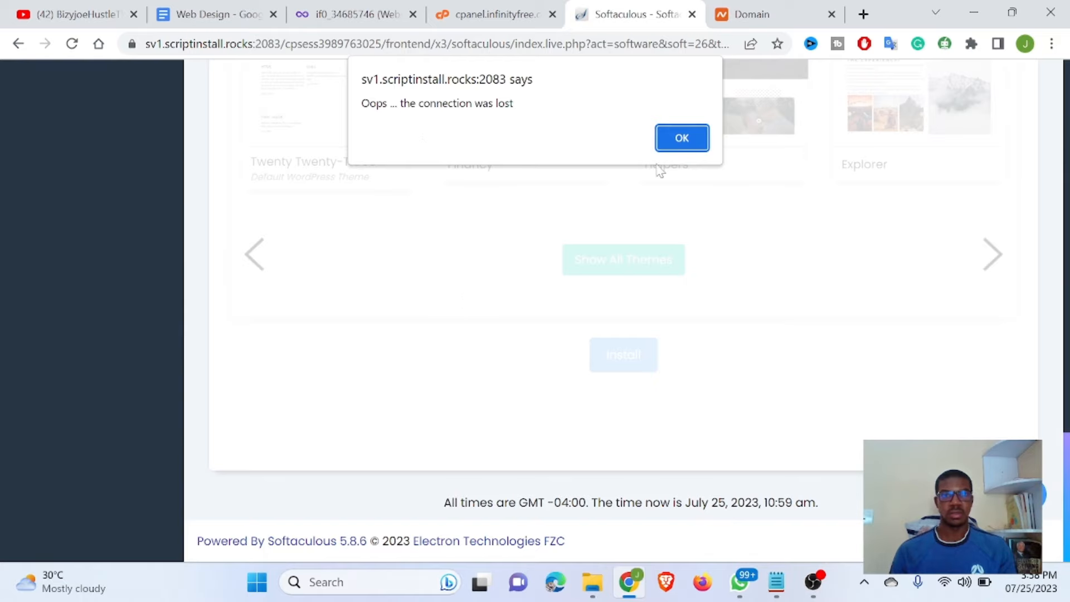
{"action": "left_click", "coordinate": [680, 140]}
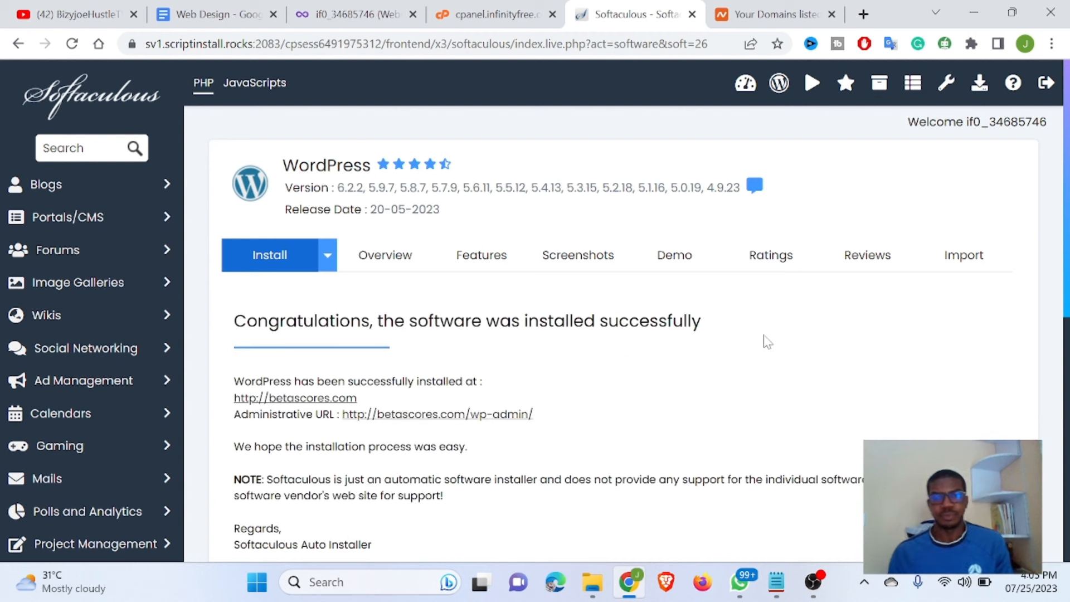
Step: Open the betascores.com site in a new tab, look through its blog homepage, and close the tab
{"action": "scroll", "coordinate": [767, 341], "scroll_direction": "down", "scroll_amount": 3}
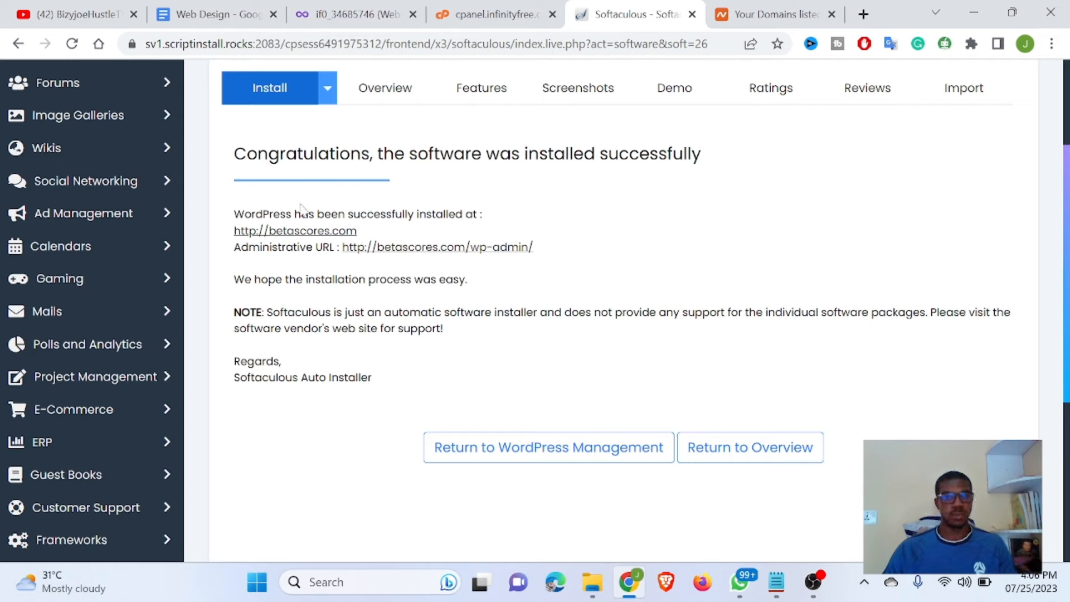
{"action": "right_click", "coordinate": [308, 239]}
{"action": "left_click", "coordinate": [354, 248]}
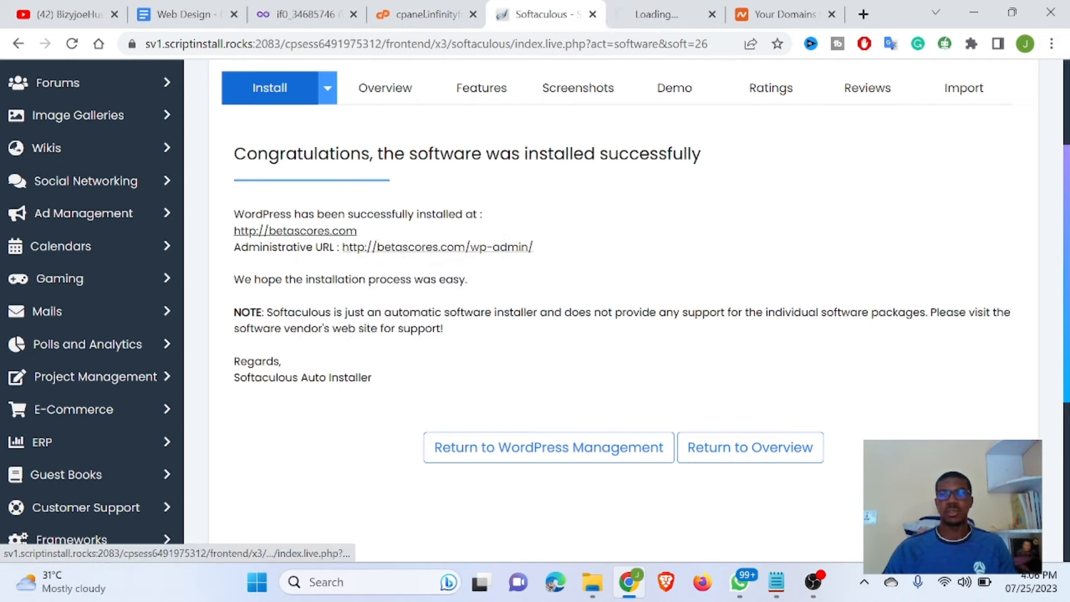
{"action": "left_click", "coordinate": [657, 17]}
{"action": "left_click", "coordinate": [342, 342]}
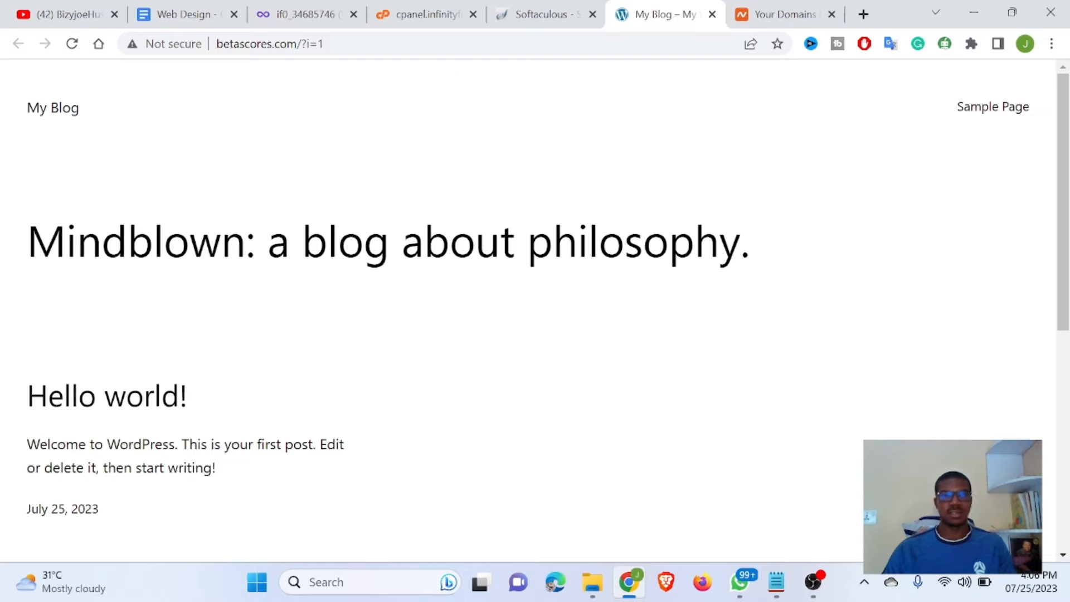
{"action": "scroll", "coordinate": [144, 290], "scroll_direction": "down", "scroll_amount": 5}
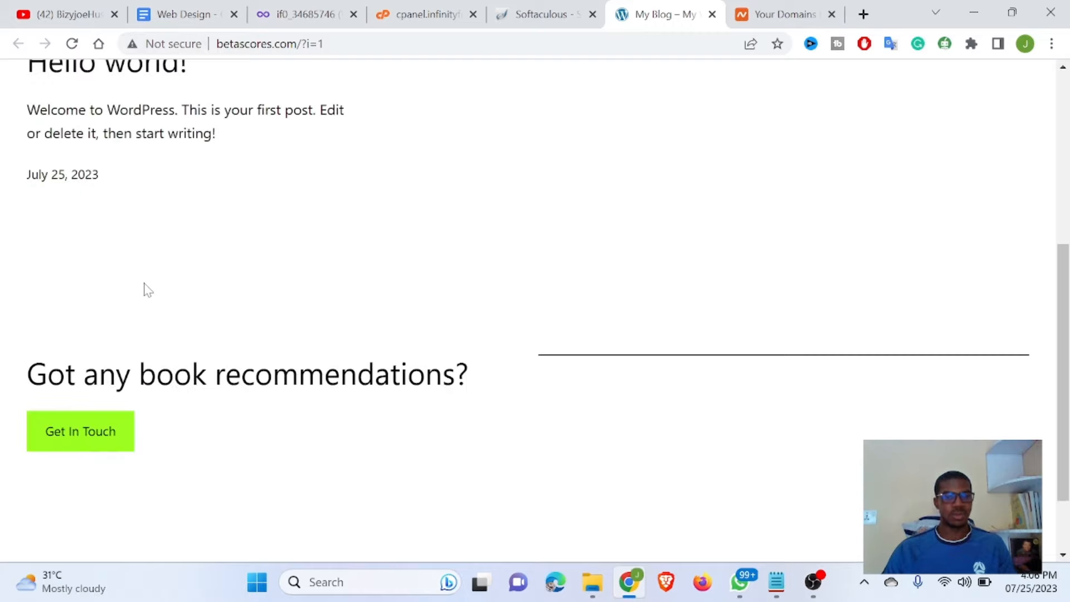
{"action": "scroll", "coordinate": [200, 340], "scroll_direction": "down", "scroll_amount": 2}
{"action": "scroll", "coordinate": [192, 353], "scroll_direction": "up", "scroll_amount": 8}
{"action": "scroll", "coordinate": [192, 353], "scroll_direction": "down", "scroll_amount": 1}
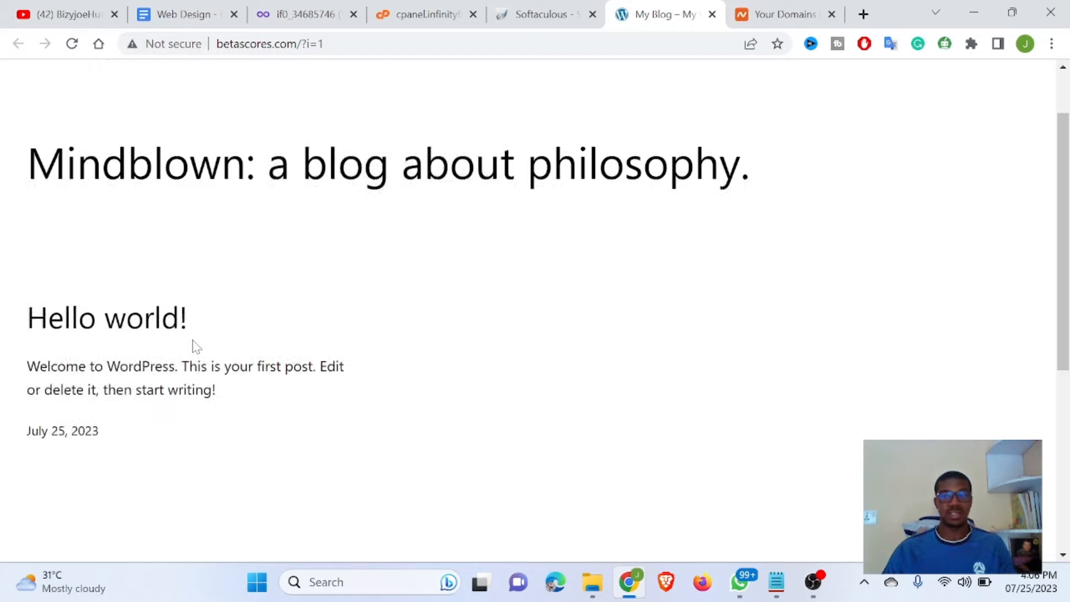
{"action": "scroll", "coordinate": [195, 346], "scroll_direction": "up", "scroll_amount": 1}
{"action": "scroll", "coordinate": [194, 341], "scroll_direction": "up", "scroll_amount": 1}
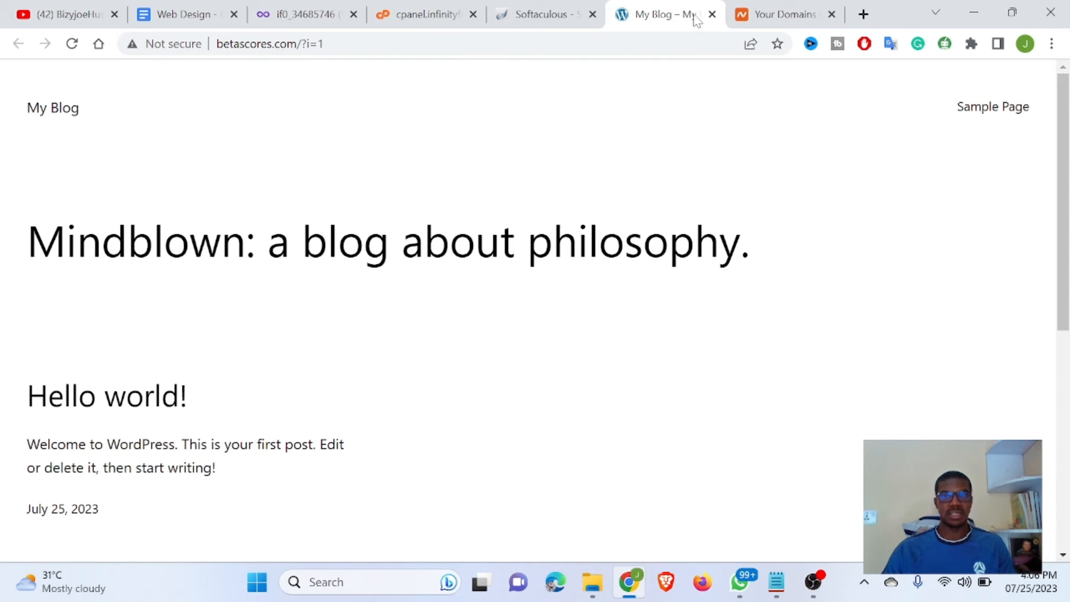
{"action": "left_click", "coordinate": [713, 14]}
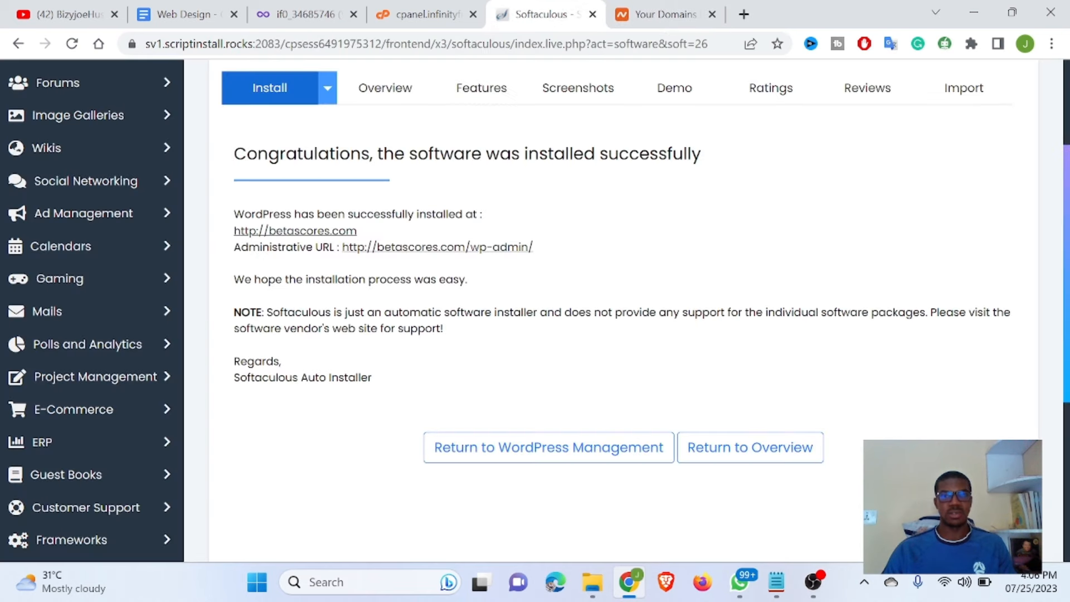
Step: Open the site's wp-admin administrative URL in a new tab and switch to the WordPress dashboard
{"action": "right_click", "coordinate": [408, 254]}
{"action": "left_click", "coordinate": [446, 263]}
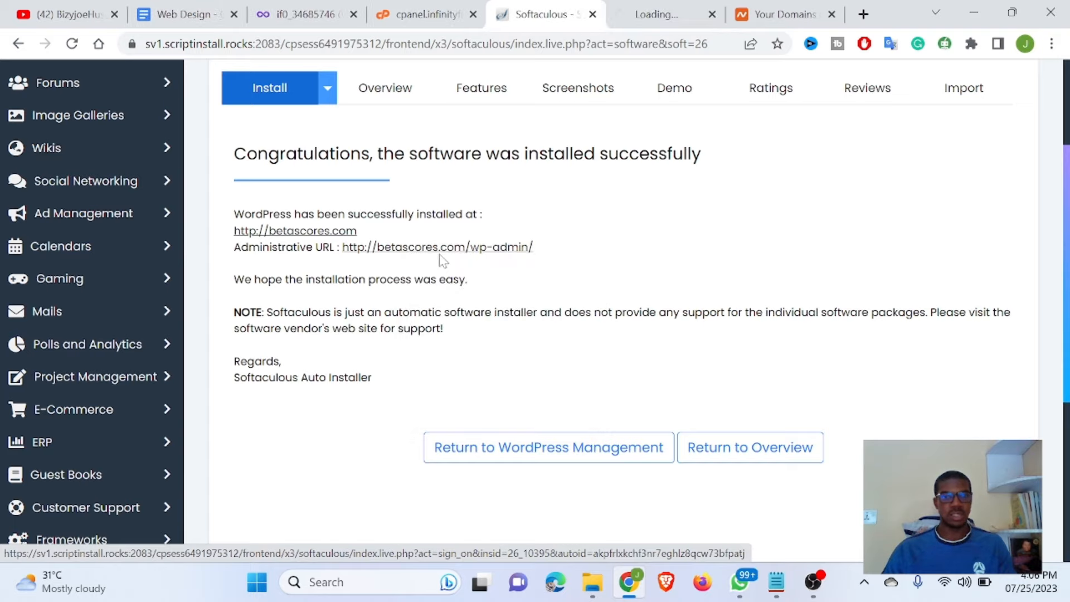
{"action": "left_click", "coordinate": [642, 21]}
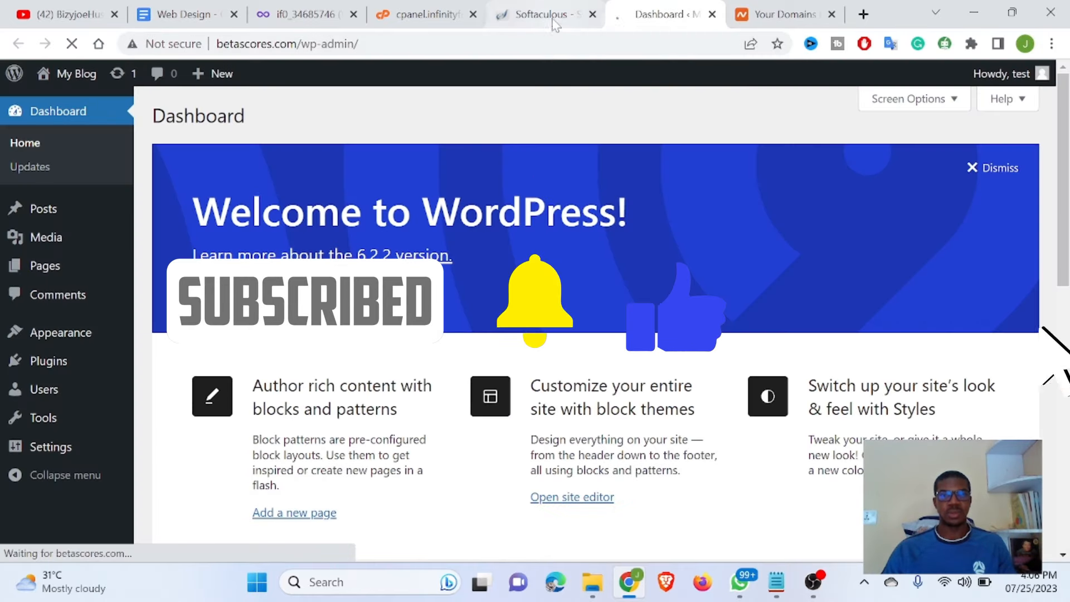
Step: Review the WordPress installation confirmation in Softaculous and look through the new site's WordPress dashboard
{"action": "left_click", "coordinate": [554, 20]}
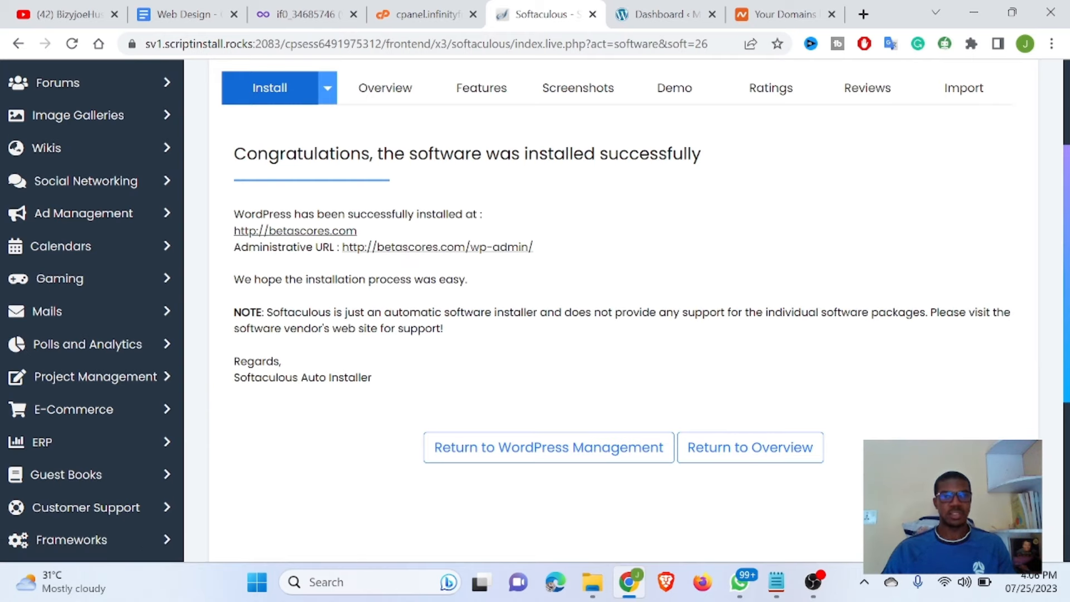
{"action": "scroll", "coordinate": [332, 185], "scroll_direction": "up", "scroll_amount": 3}
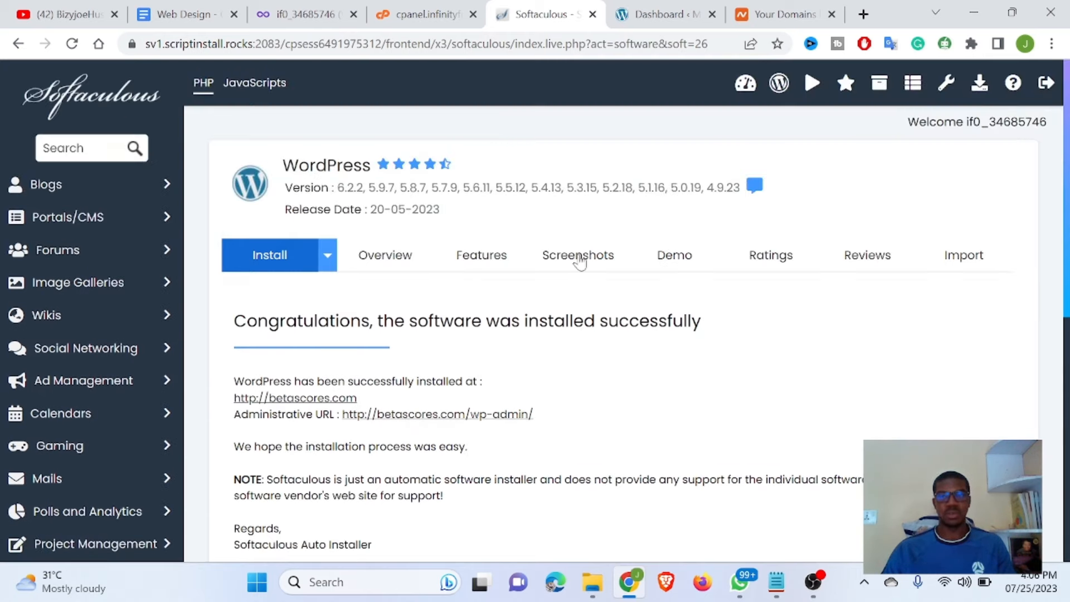
{"action": "left_click", "coordinate": [661, 17]}
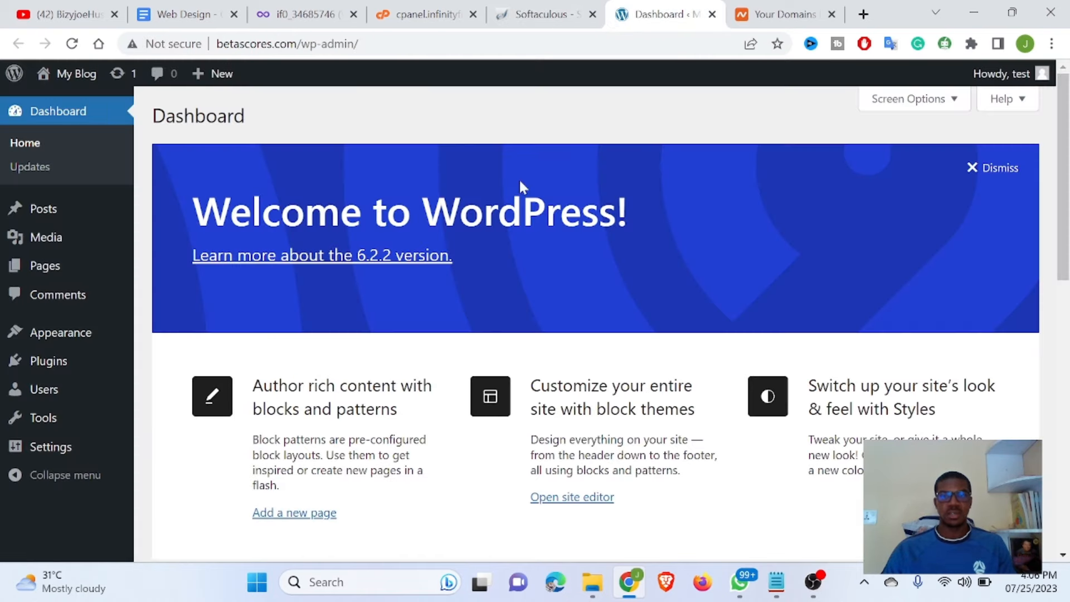
{"action": "scroll", "coordinate": [491, 310], "scroll_direction": "down", "scroll_amount": 10}
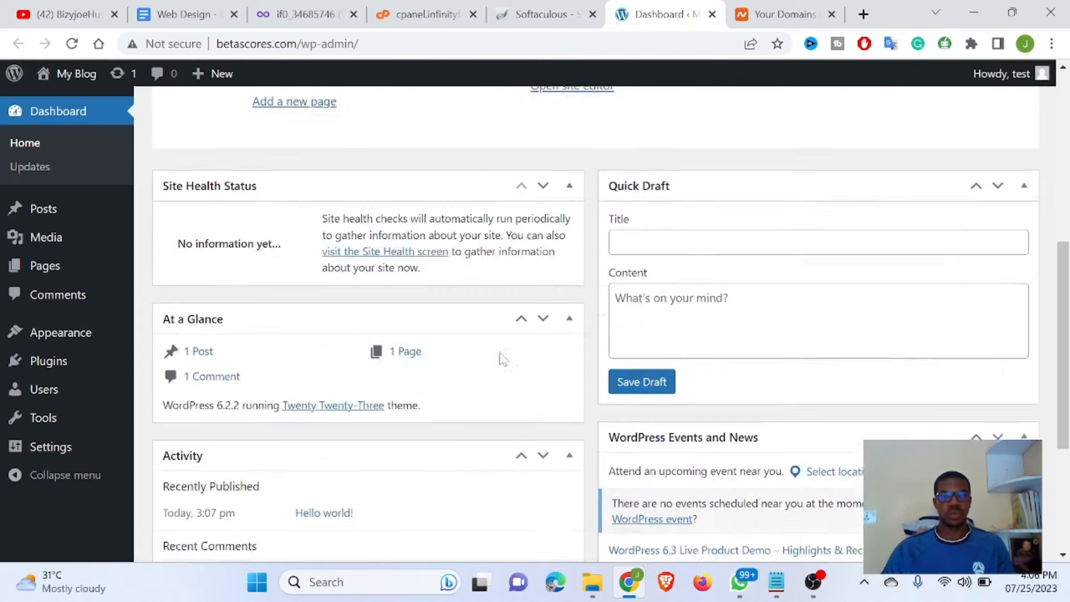
{"action": "scroll", "coordinate": [500, 353], "scroll_direction": "up", "scroll_amount": 7}
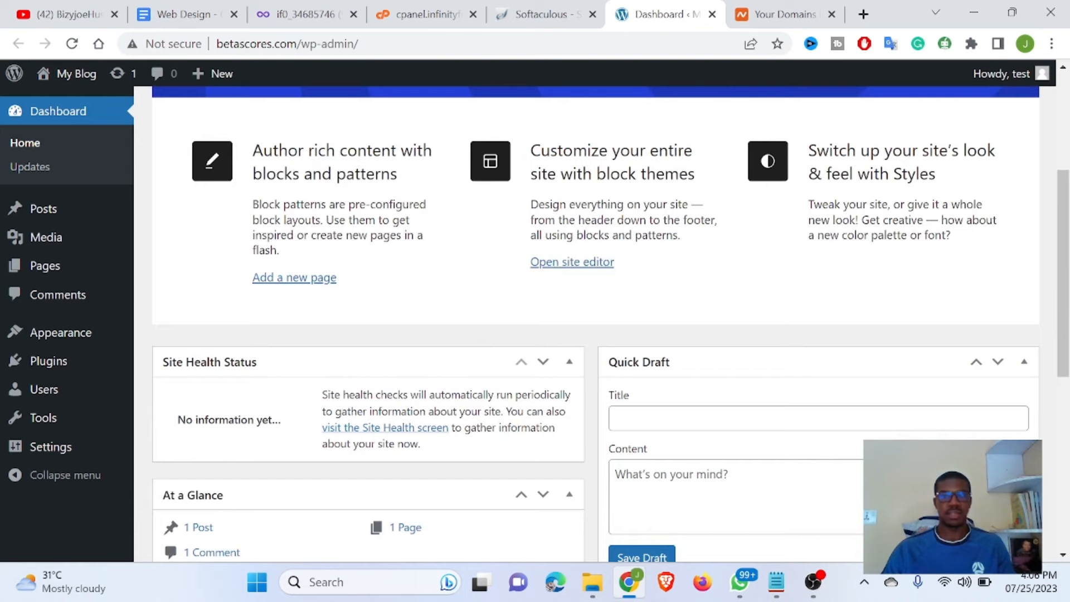
{"action": "scroll", "coordinate": [504, 221], "scroll_direction": "up", "scroll_amount": 3}
Step: Switch to the Web Design document in Google Docs and insert two blank lines below the Install WordPress item
{"action": "left_click", "coordinate": [178, 14]}
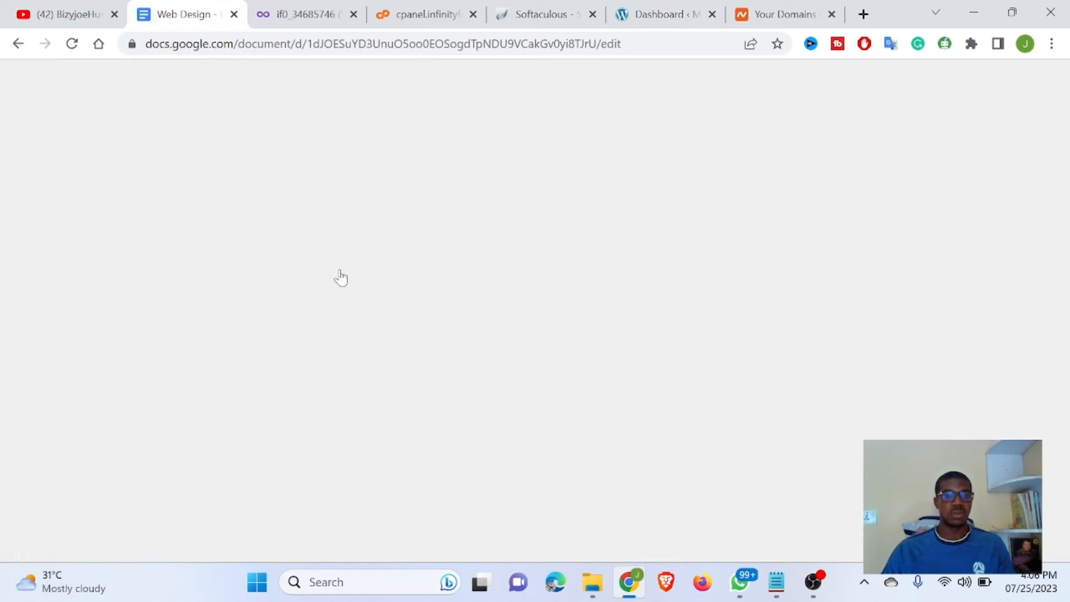
{"action": "left_click", "coordinate": [590, 322]}
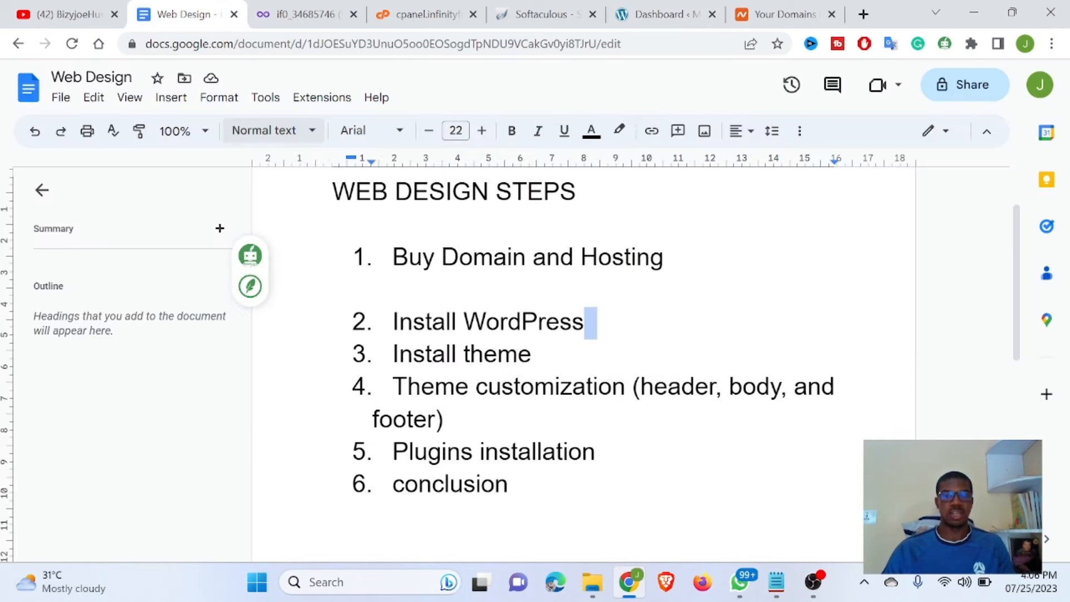
{"action": "key", "text": "Return"}
{"action": "key", "text": "Return"}
{"action": "key", "text": "Return"}
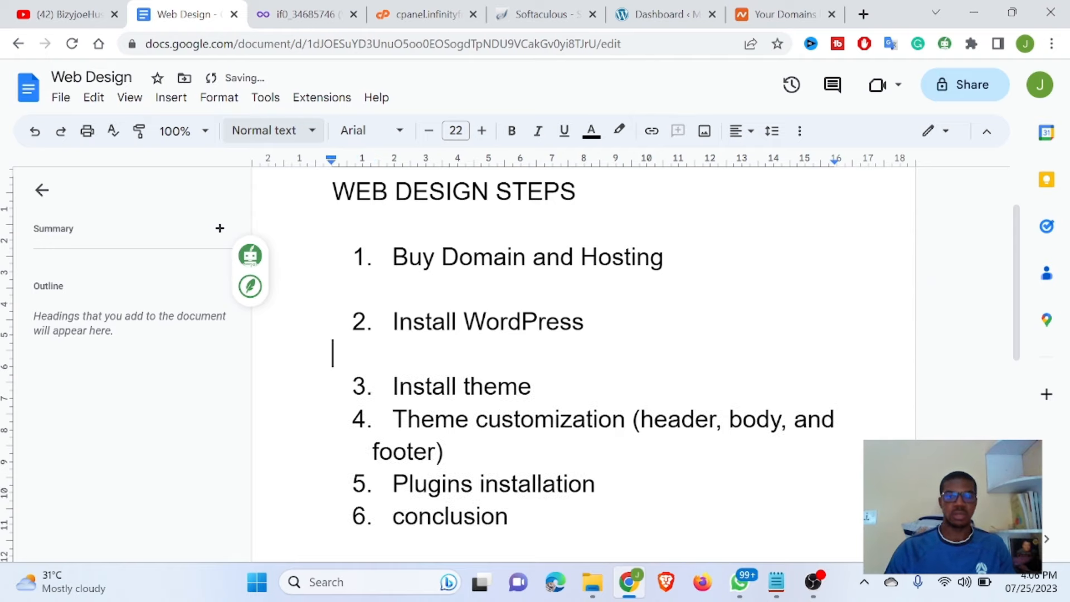
{"action": "scroll", "coordinate": [557, 335], "scroll_direction": "down", "scroll_amount": 3}
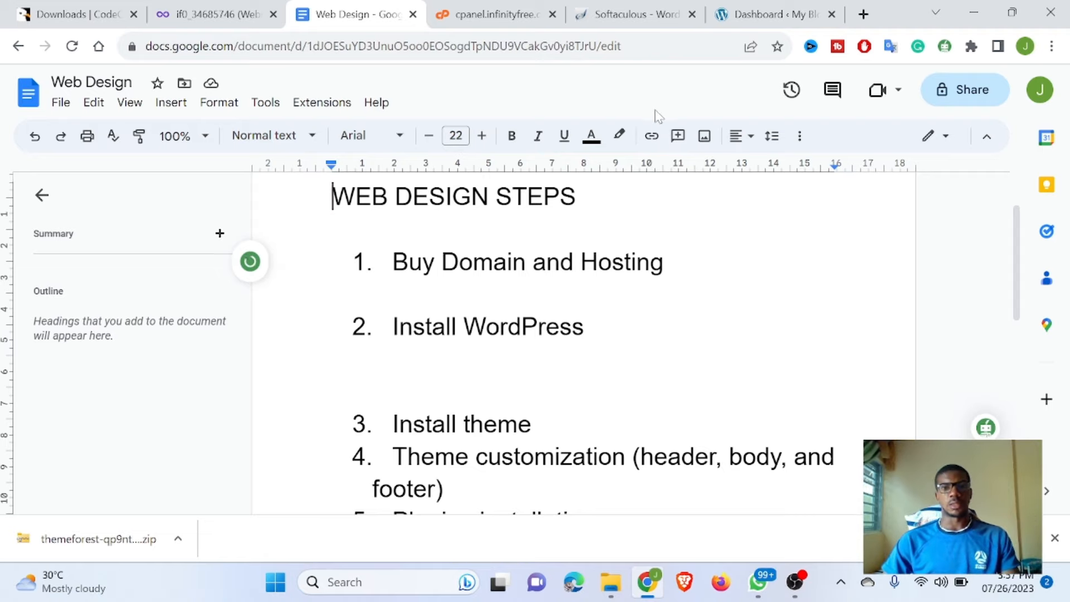
Step: Look over the WordPress dashboard and the betascores.com installation on the Softaculous WordPress Management page
{"action": "left_click", "coordinate": [774, 18]}
{"action": "scroll", "coordinate": [574, 245], "scroll_direction": "down", "scroll_amount": 2}
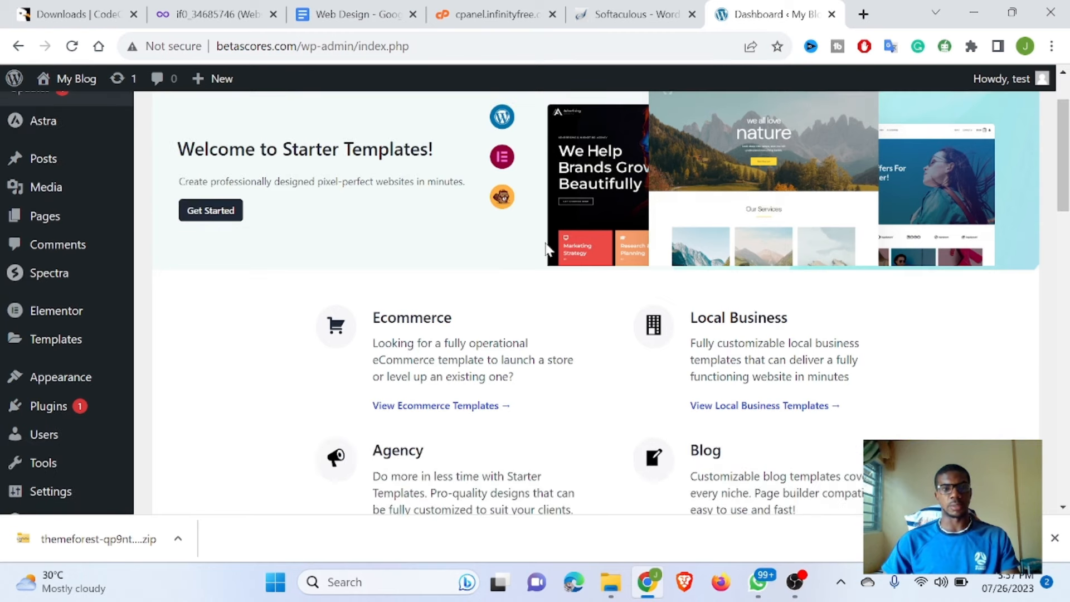
{"action": "scroll", "coordinate": [495, 246], "scroll_direction": "up", "scroll_amount": 2}
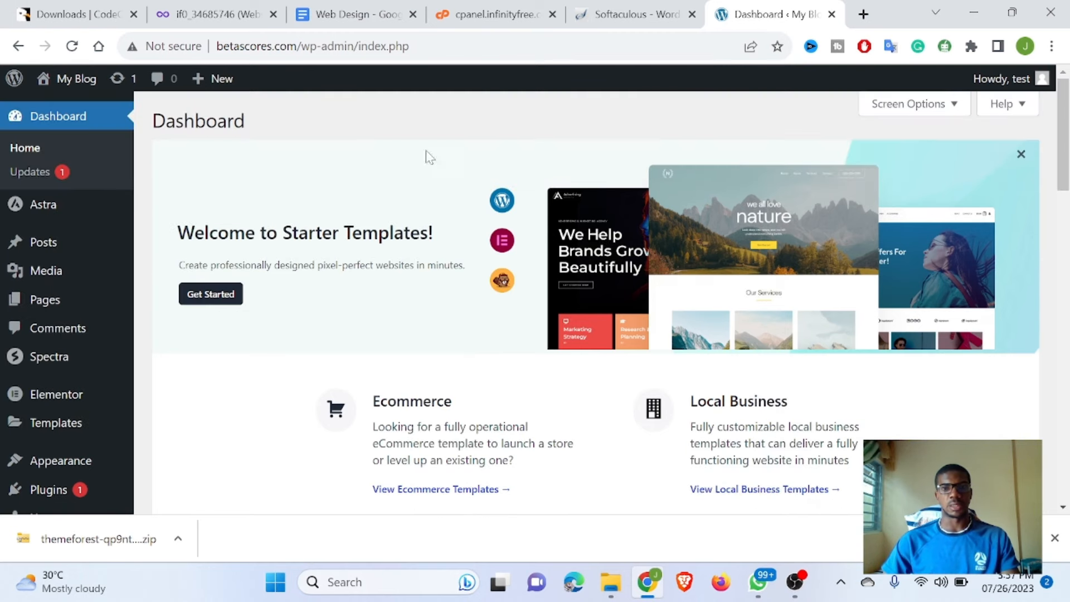
{"action": "left_click", "coordinate": [630, 25]}
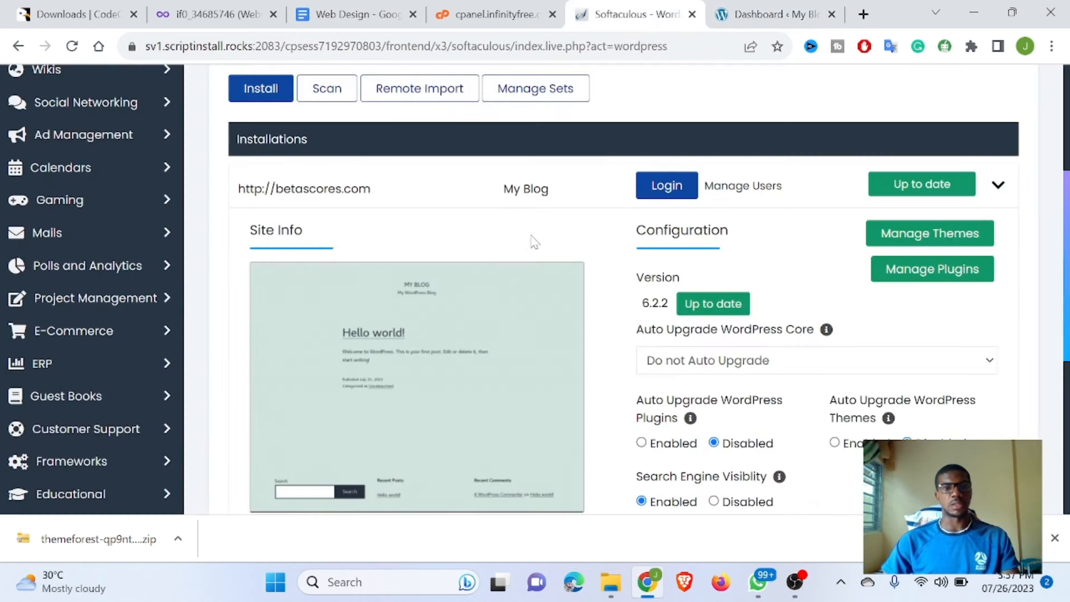
{"action": "scroll", "coordinate": [337, 270], "scroll_direction": "up", "scroll_amount": 3}
{"action": "scroll", "coordinate": [336, 263], "scroll_direction": "down", "scroll_amount": 1}
{"action": "scroll", "coordinate": [336, 263], "scroll_direction": "up", "scroll_amount": 1}
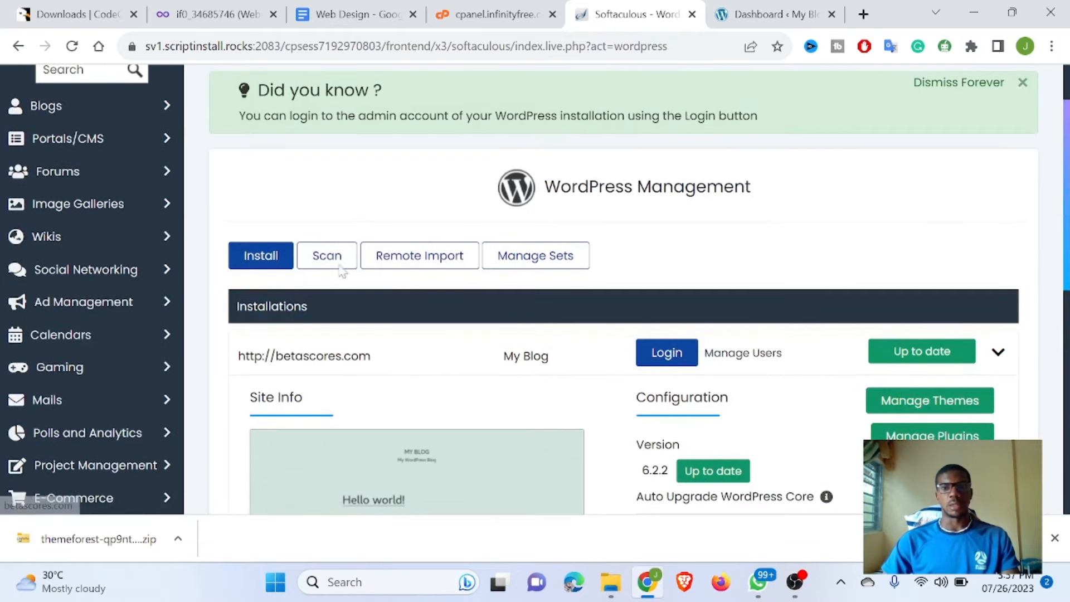
Step: Return to the WordPress dashboard, open the installed themes page, and dismiss the browser's downloads bar
{"action": "left_click", "coordinate": [747, 20]}
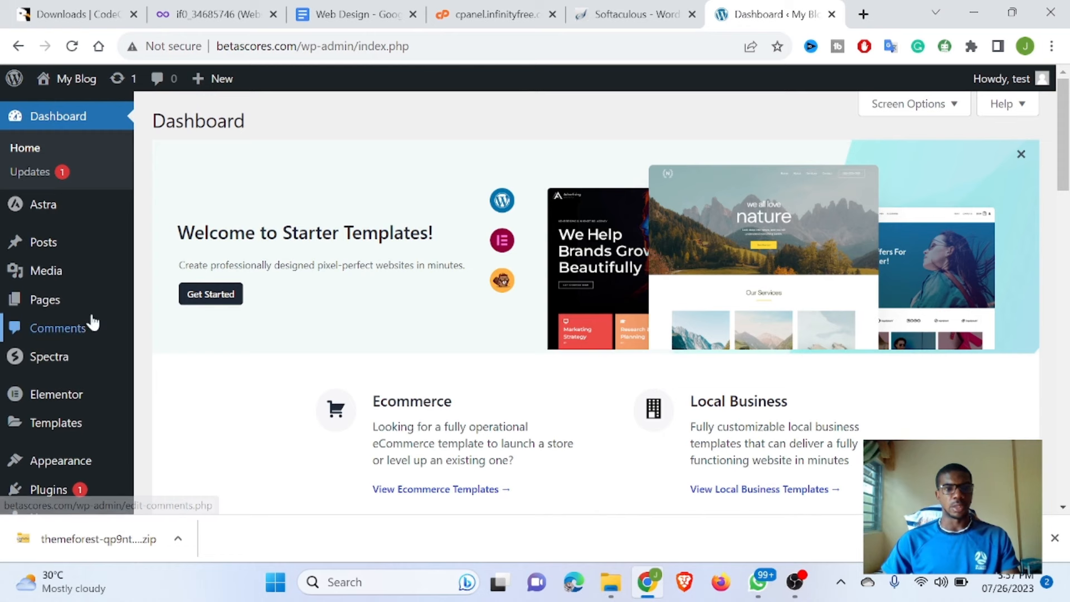
{"action": "scroll", "coordinate": [66, 345], "scroll_direction": "down", "scroll_amount": 4}
{"action": "mouse_move", "coordinate": [65, 349]}
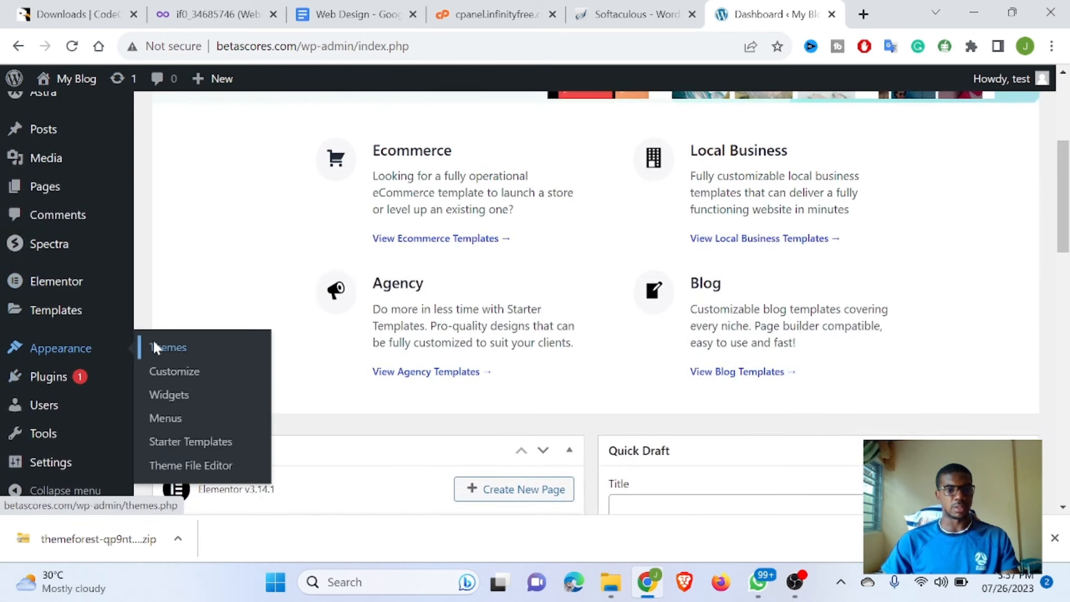
{"action": "left_click", "coordinate": [155, 347]}
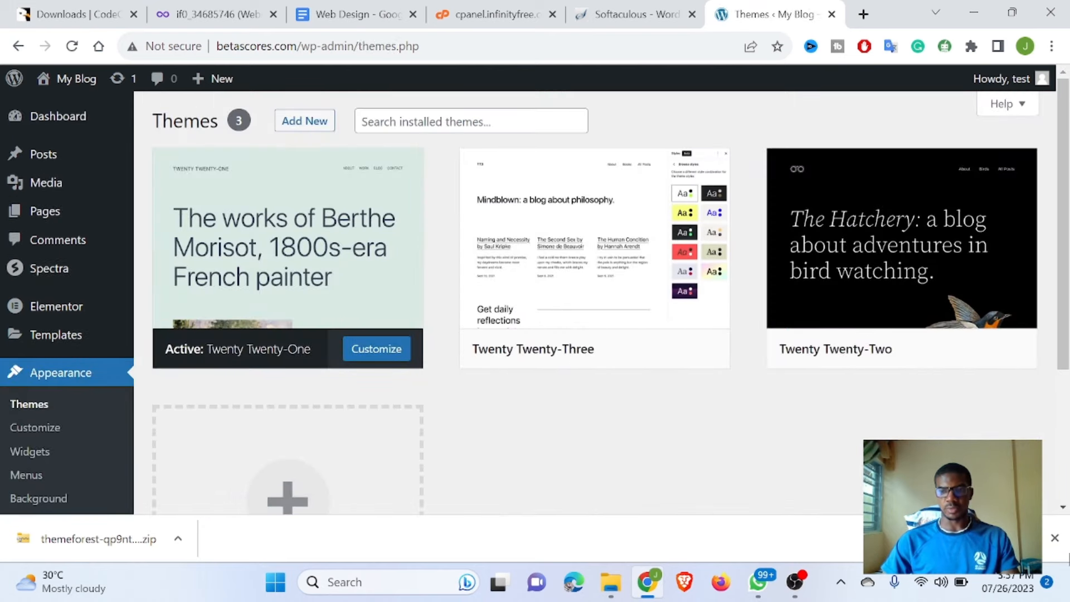
{"action": "left_click", "coordinate": [1055, 538]}
{"action": "scroll", "coordinate": [736, 417], "scroll_direction": "down", "scroll_amount": 3}
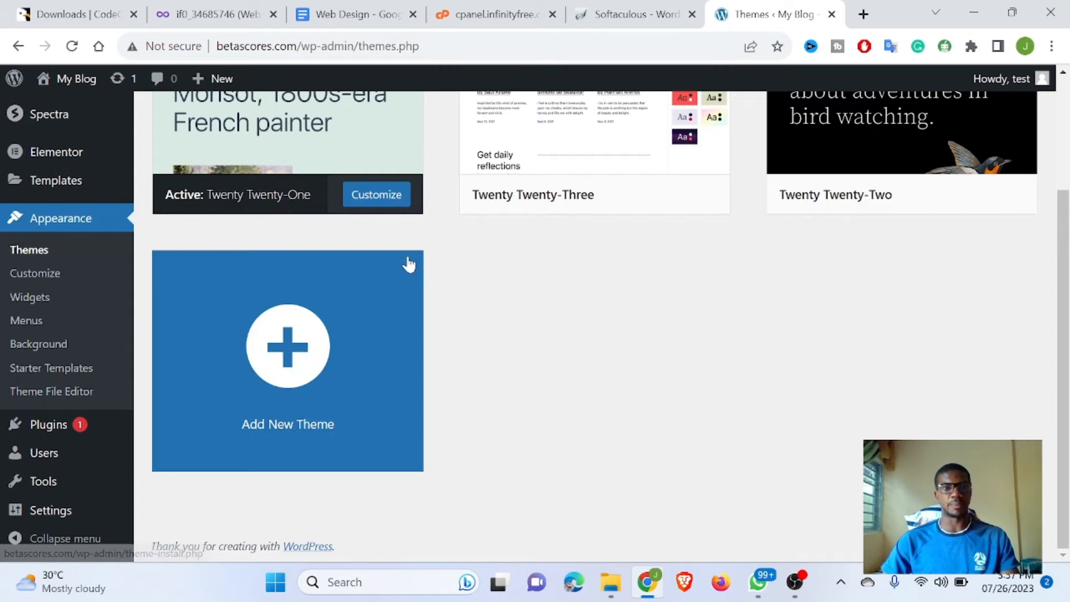
Step: Examine the purchased themes and the JNews download options on the CodeCanyon downloads page, and dismiss the options list
{"action": "key", "text": "ctrl+1"}
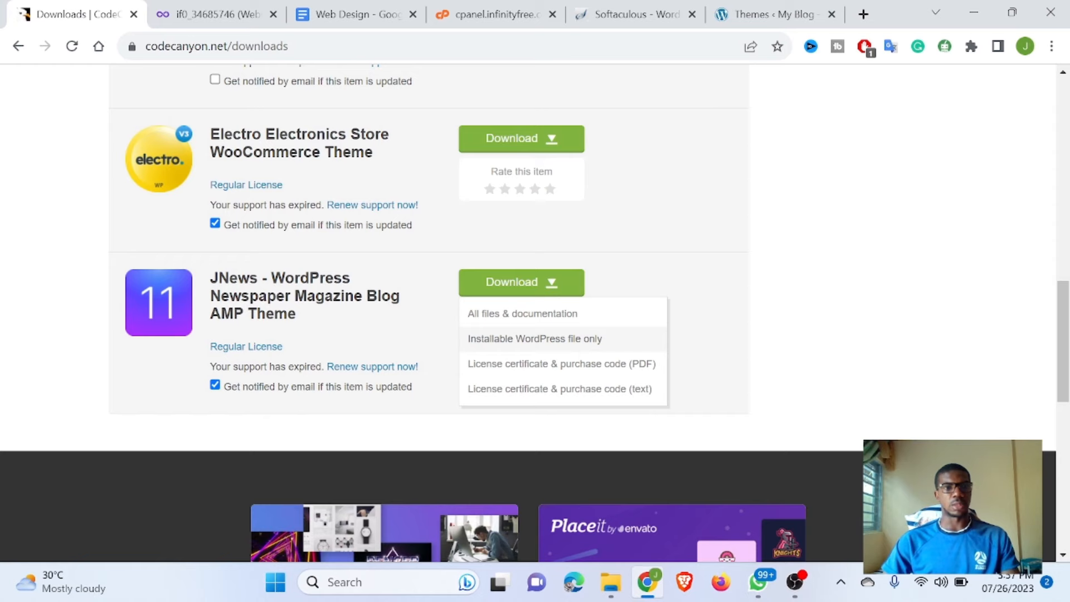
{"action": "scroll", "coordinate": [328, 201], "scroll_direction": "up", "scroll_amount": 1}
{"action": "scroll", "coordinate": [340, 245], "scroll_direction": "up", "scroll_amount": 3}
{"action": "scroll", "coordinate": [340, 265], "scroll_direction": "down", "scroll_amount": 2}
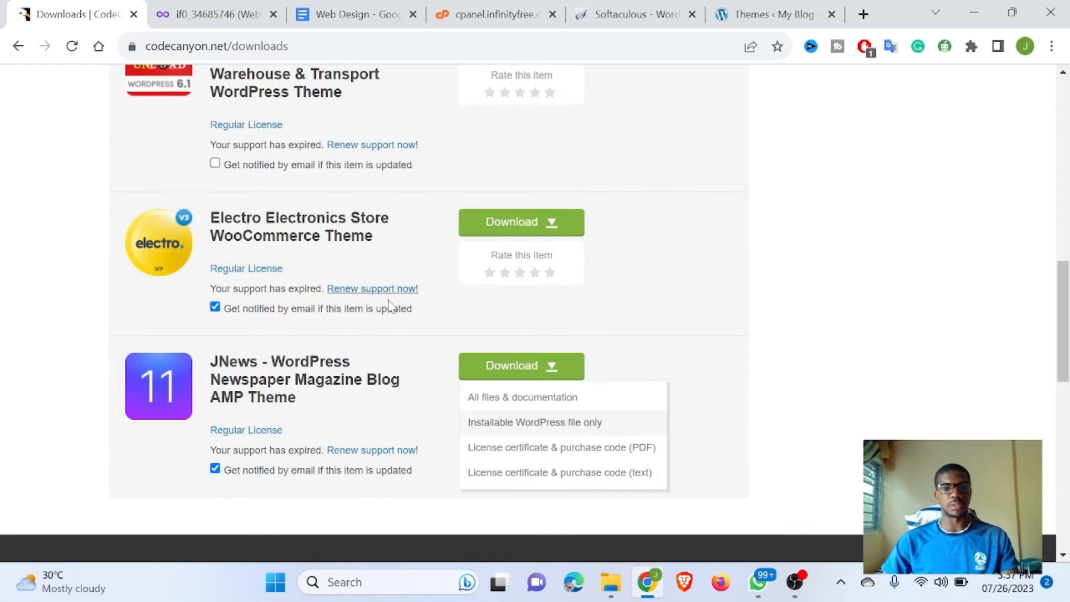
{"action": "scroll", "coordinate": [386, 328], "scroll_direction": "up", "scroll_amount": 2}
{"action": "scroll", "coordinate": [389, 338], "scroll_direction": "down", "scroll_amount": 5}
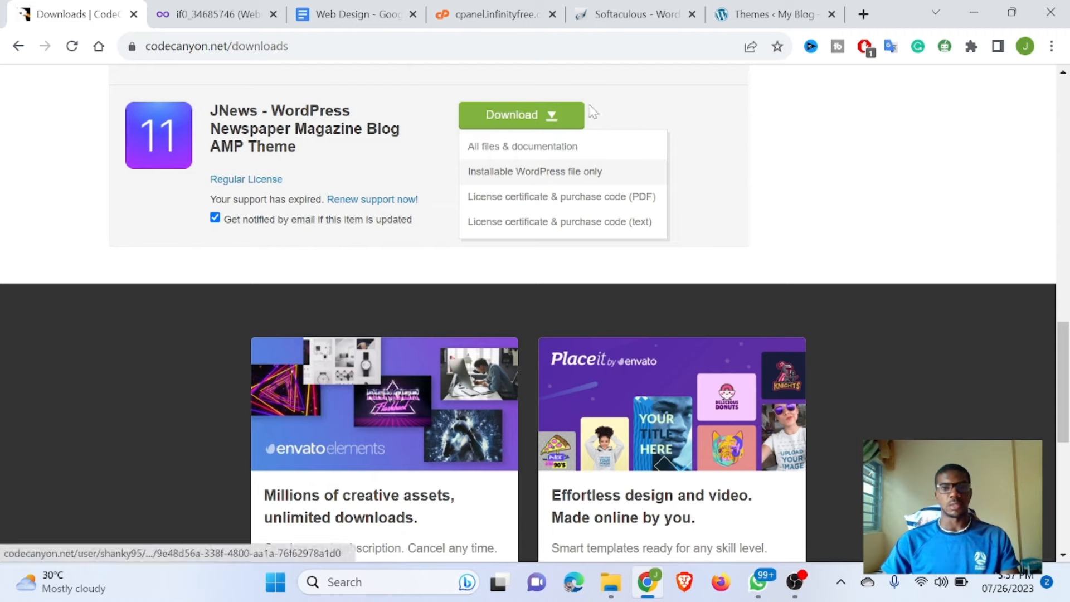
{"action": "left_click", "coordinate": [723, 108]}
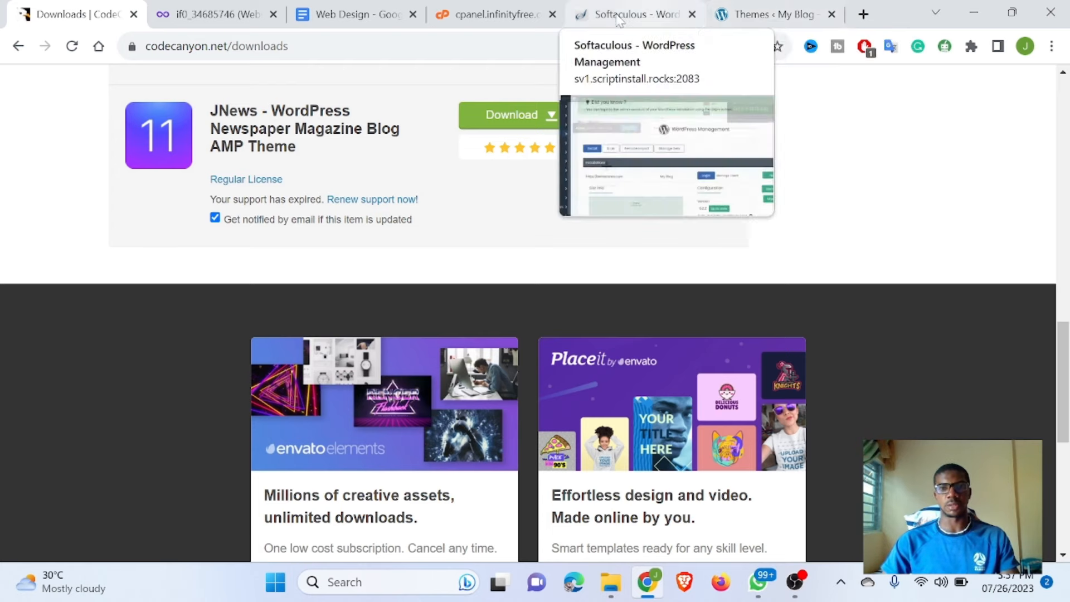
Step: Start adding a new theme on the WordPress site and open the zip upload form
{"action": "left_click", "coordinate": [756, 17]}
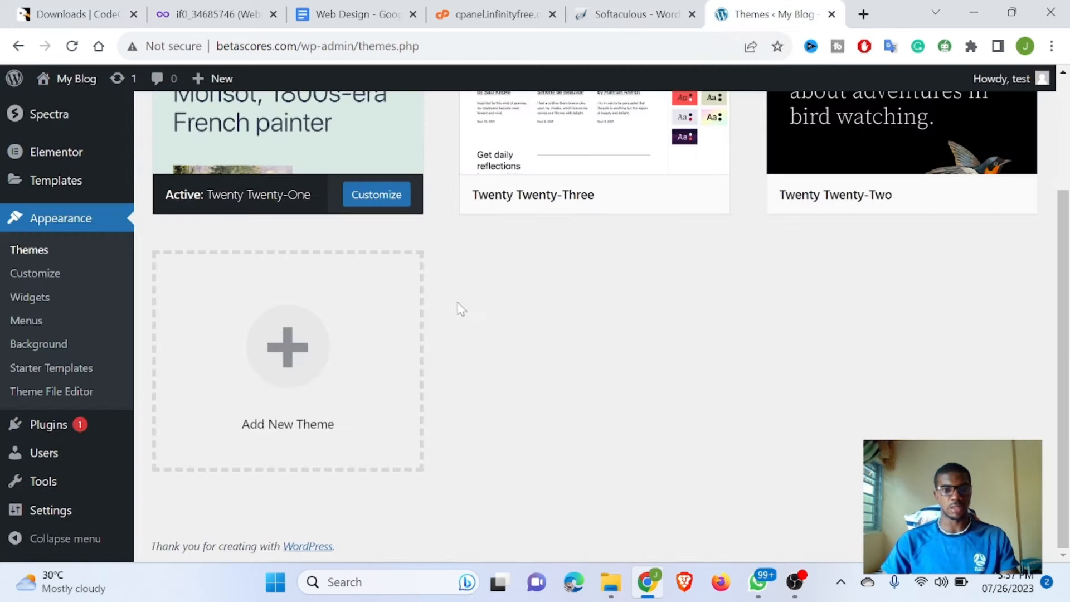
{"action": "left_click", "coordinate": [299, 365]}
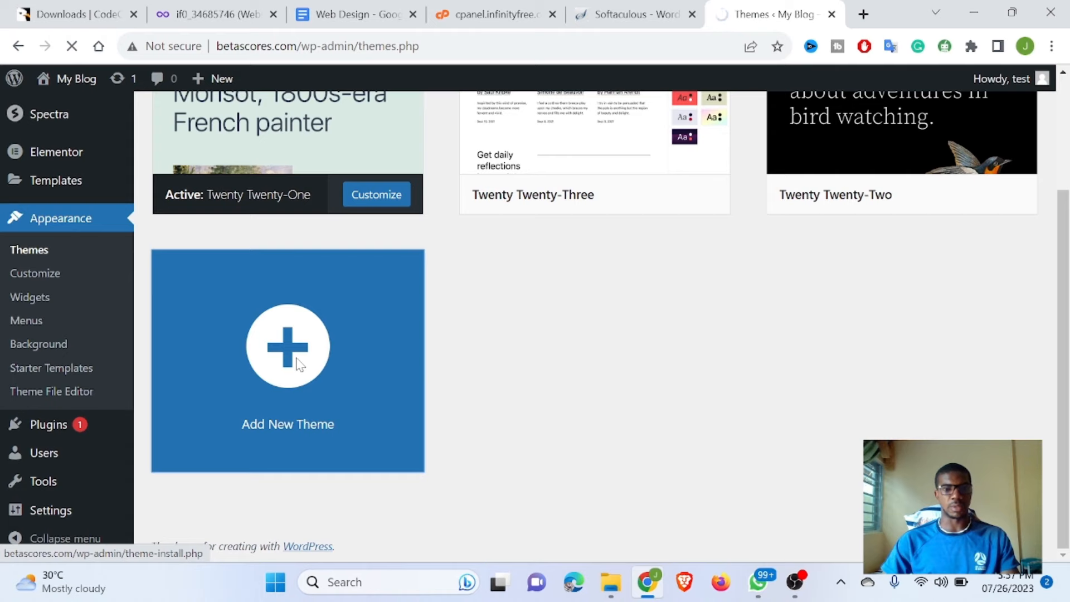
{"action": "scroll", "coordinate": [413, 282], "scroll_direction": "up", "scroll_amount": 3}
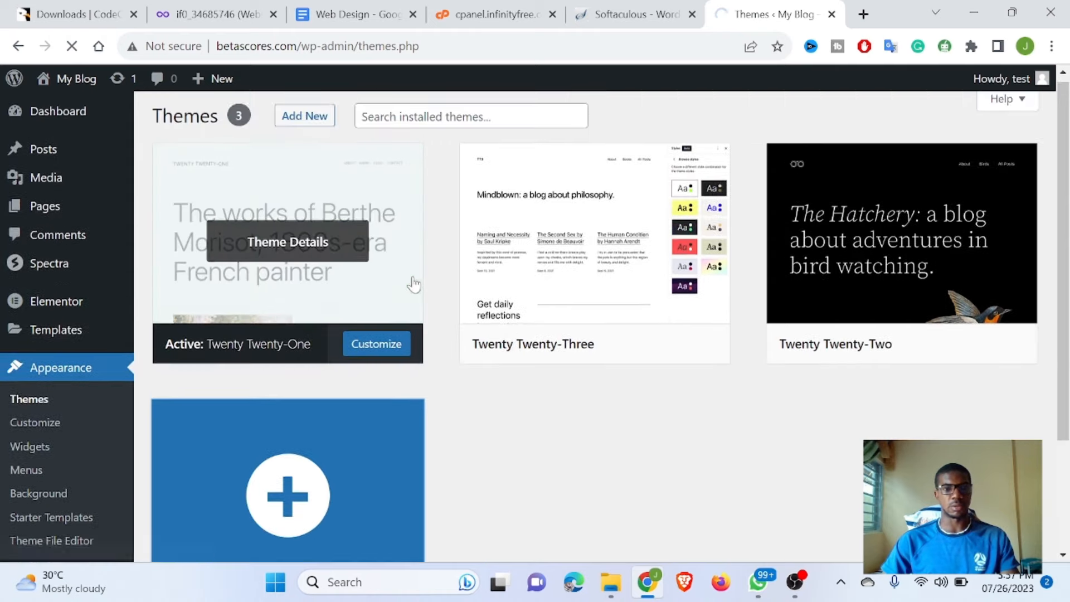
{"action": "scroll", "coordinate": [411, 282], "scroll_direction": "down", "scroll_amount": 3}
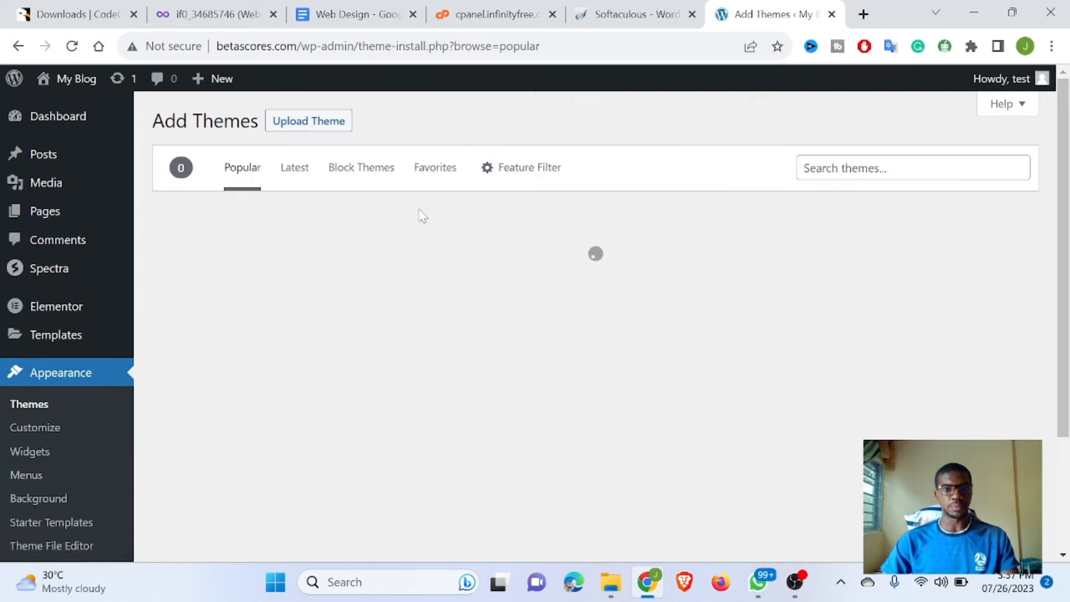
{"action": "left_click", "coordinate": [317, 128]}
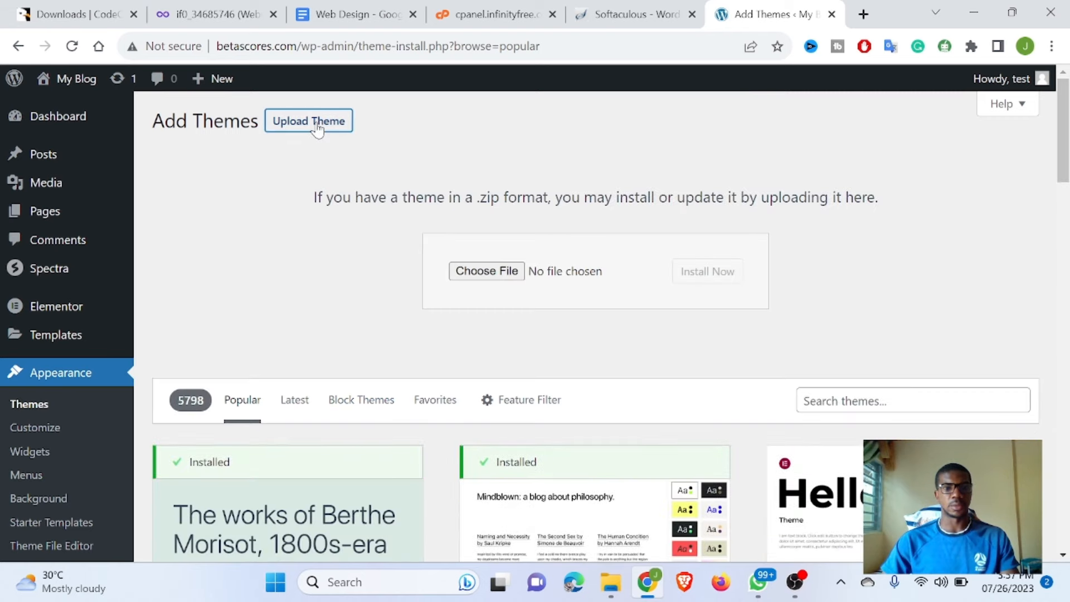
Step: Upload the themeforest JNews theme zip from the Downloads folder, install it, and activate the theme
{"action": "left_click", "coordinate": [468, 269]}
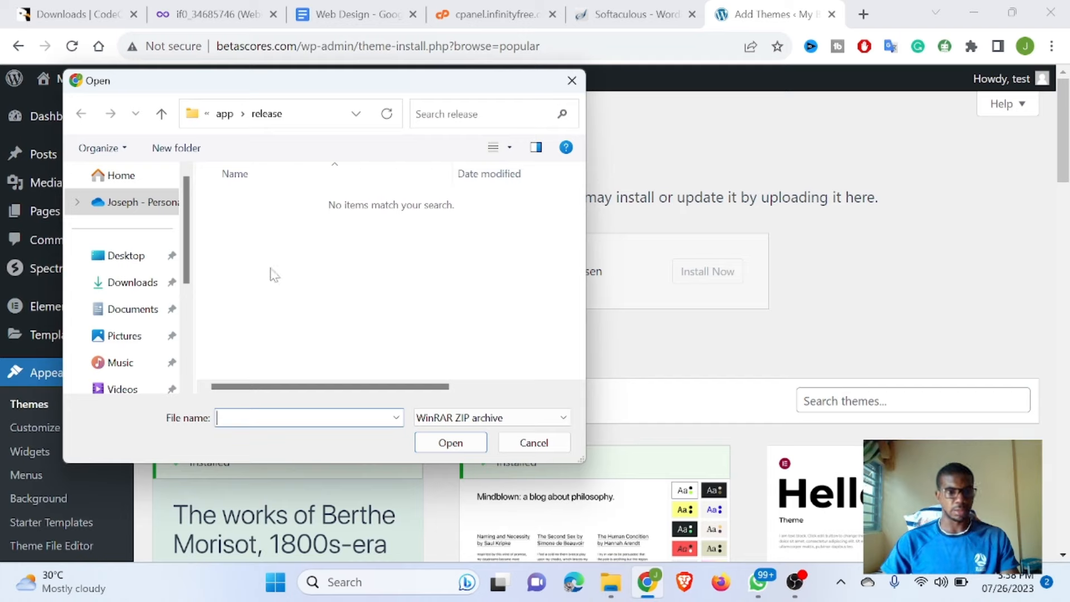
{"action": "left_click", "coordinate": [134, 282]}
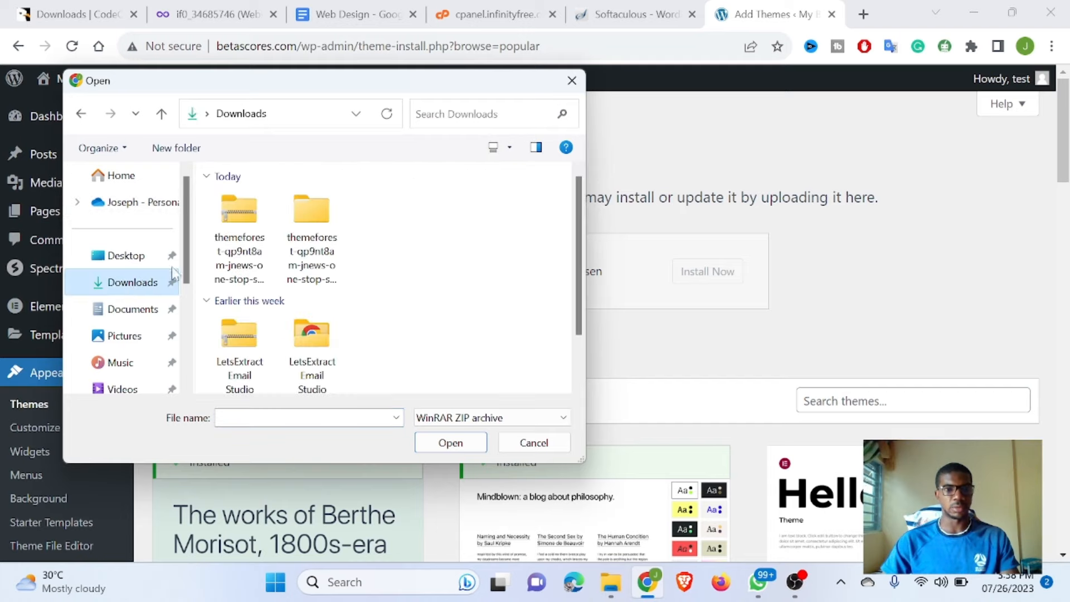
{"action": "left_click", "coordinate": [254, 223]}
{"action": "left_click", "coordinate": [438, 443]}
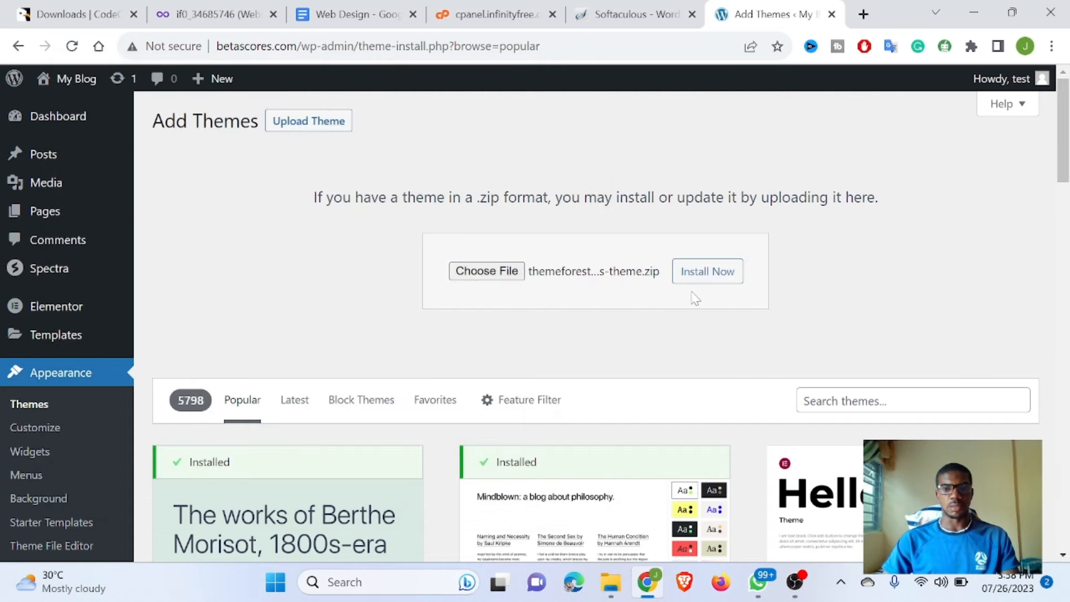
{"action": "left_click", "coordinate": [702, 278]}
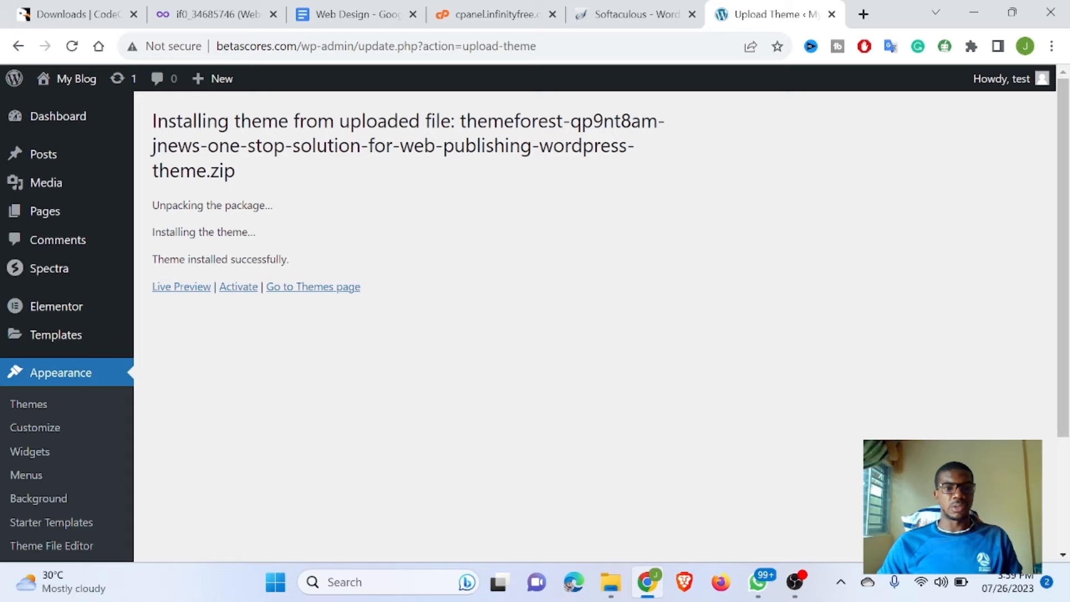
{"action": "left_click", "coordinate": [239, 289]}
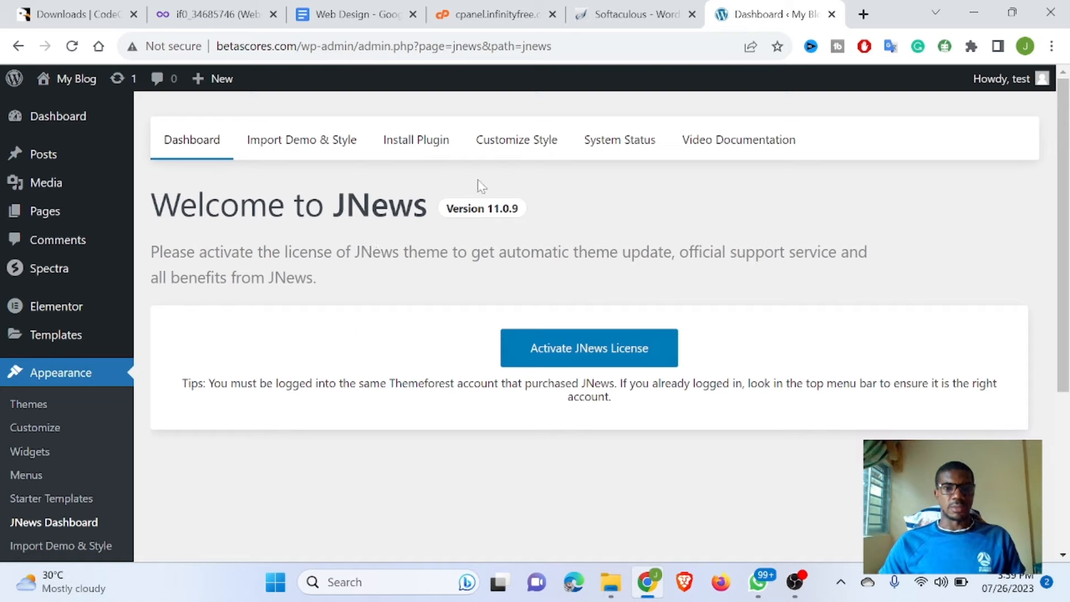
Step: Activate the JNews license and look through the JNews dashboard's welcome, plugin and demo sections
{"action": "left_click", "coordinate": [602, 357]}
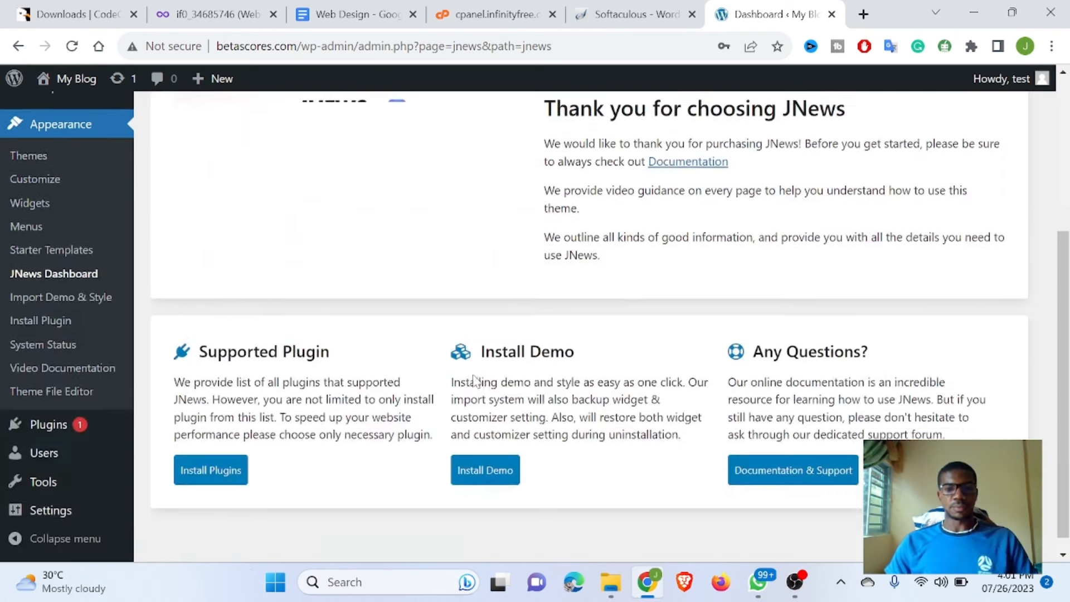
{"action": "scroll", "coordinate": [473, 373], "scroll_direction": "up", "scroll_amount": 3}
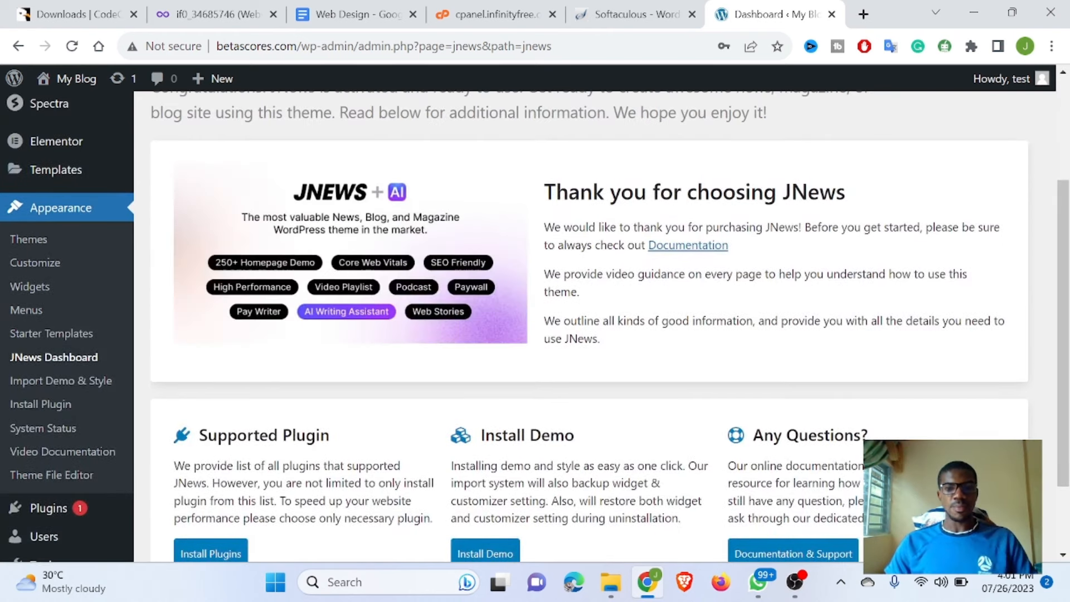
{"action": "scroll", "coordinate": [474, 377], "scroll_direction": "up", "scroll_amount": 3}
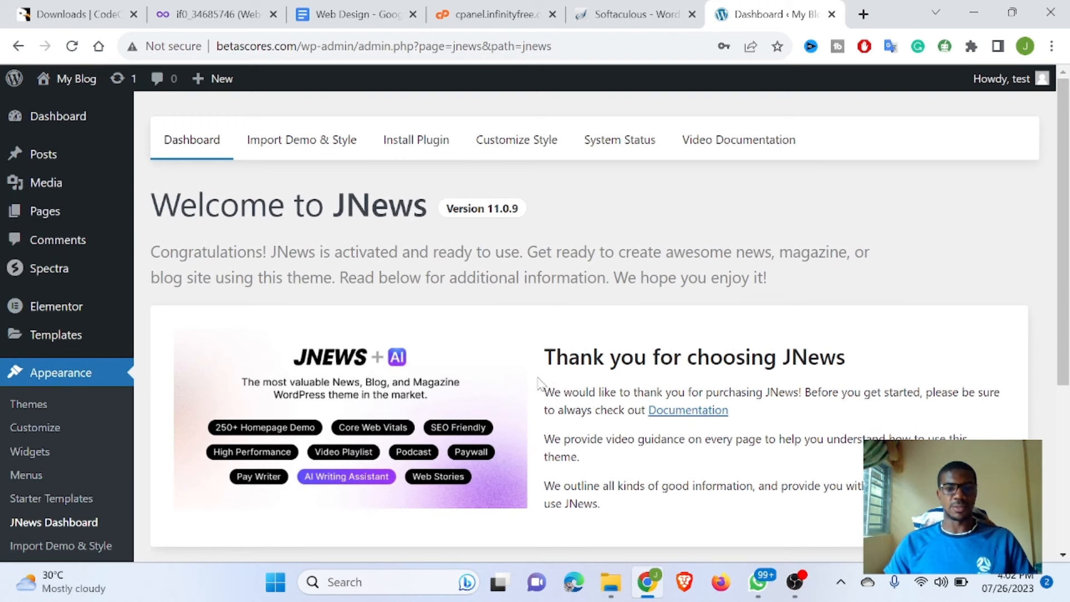
{"action": "scroll", "coordinate": [461, 392], "scroll_direction": "down", "scroll_amount": 3}
{"action": "scroll", "coordinate": [461, 392], "scroll_direction": "up", "scroll_amount": 2}
{"action": "scroll", "coordinate": [461, 390], "scroll_direction": "down", "scroll_amount": 4}
{"action": "scroll", "coordinate": [446, 384], "scroll_direction": "down", "scroll_amount": 1}
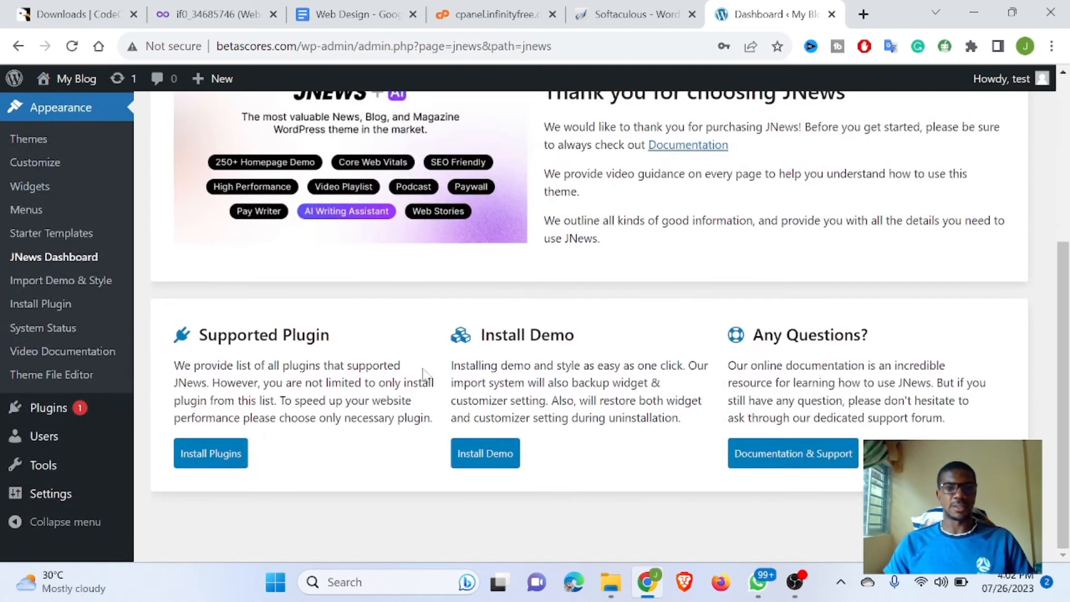
Step: Open the live betascores.com site in a separate tab, check how the homepage looks with the JNews theme, and close it
{"action": "scroll", "coordinate": [90, 158], "scroll_direction": "up", "scroll_amount": 5}
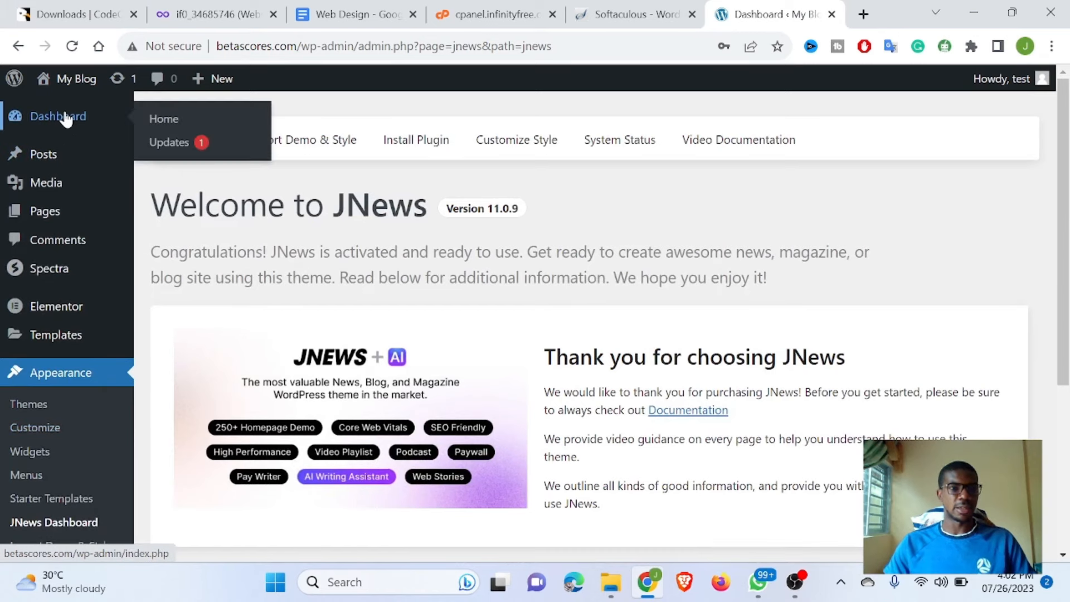
{"action": "right_click", "coordinate": [59, 100]}
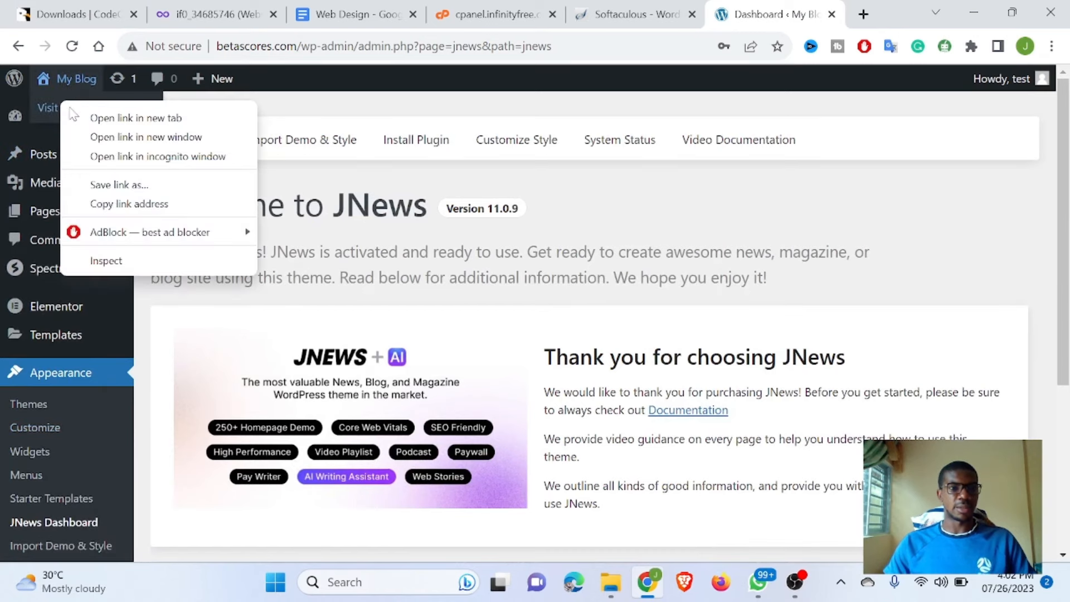
{"action": "left_click", "coordinate": [90, 115]}
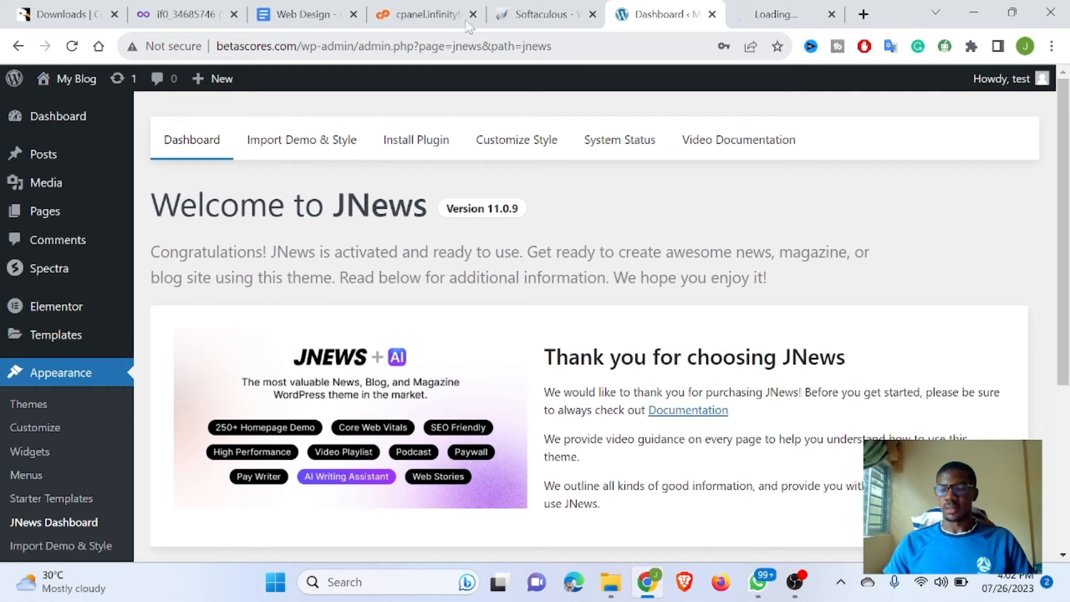
{"action": "left_click", "coordinate": [764, 11]}
{"action": "scroll", "coordinate": [552, 201], "scroll_direction": "down", "scroll_amount": 4}
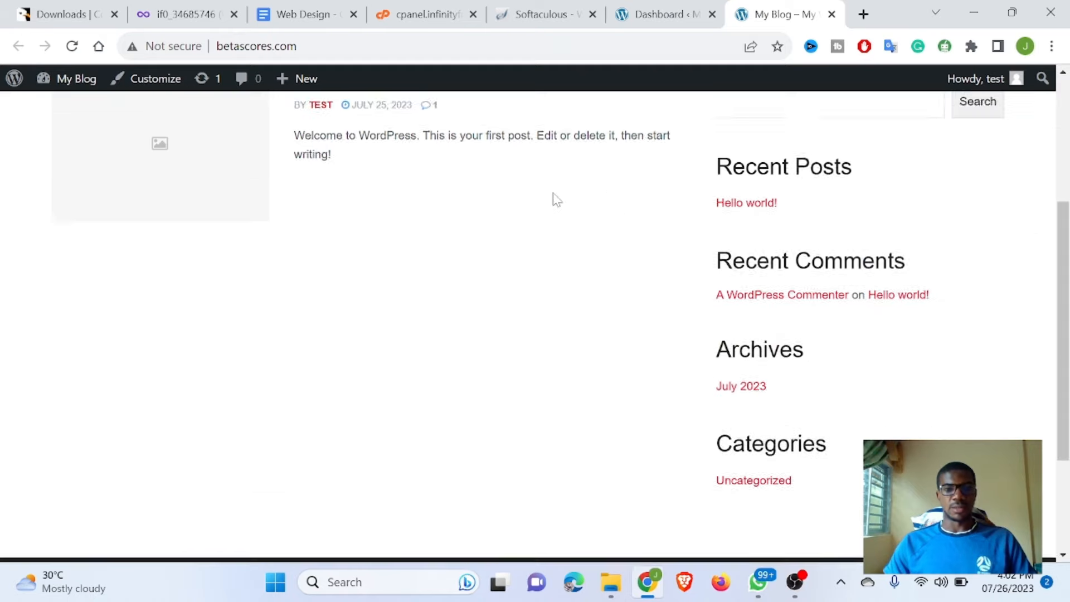
{"action": "scroll", "coordinate": [428, 173], "scroll_direction": "up", "scroll_amount": 4}
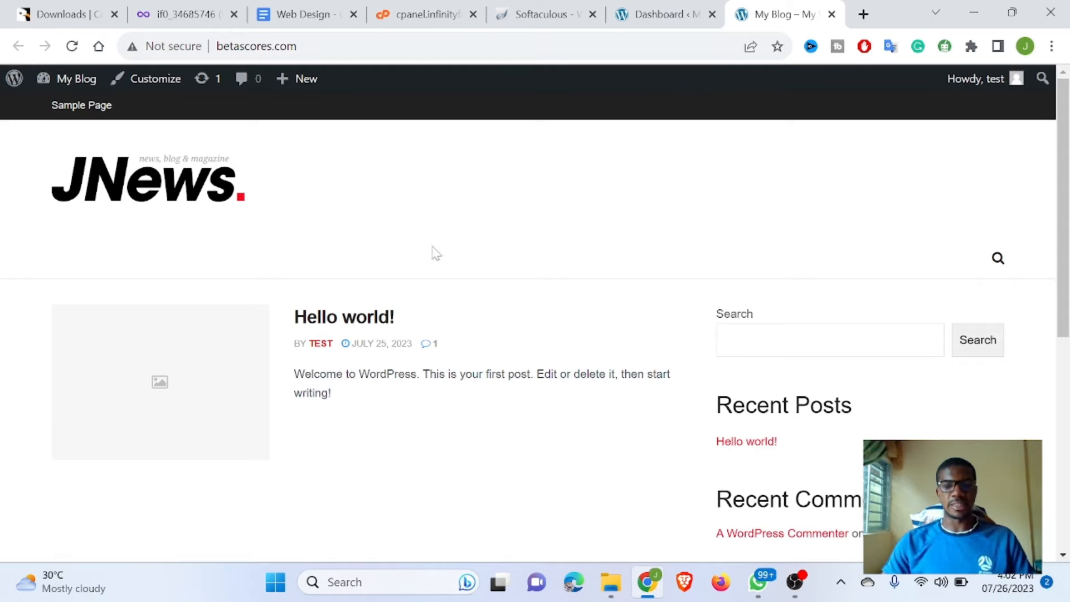
{"action": "left_click", "coordinate": [832, 14]}
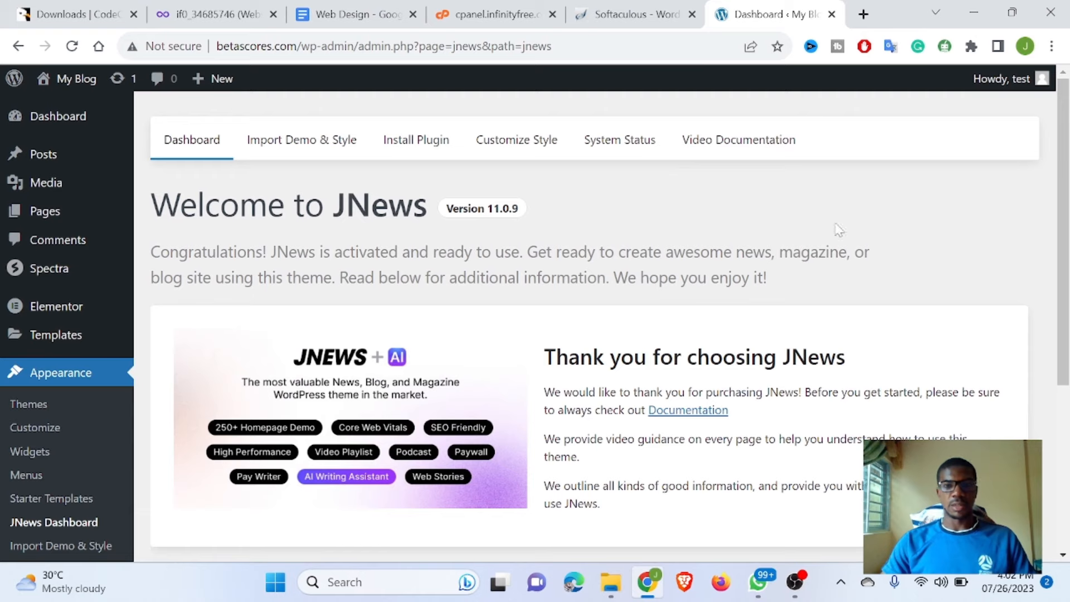
Step: Open the JNews Import Demo & Style page and look through the available demos as far as Parenting News, Newspaper and Game
{"action": "left_click", "coordinate": [312, 150]}
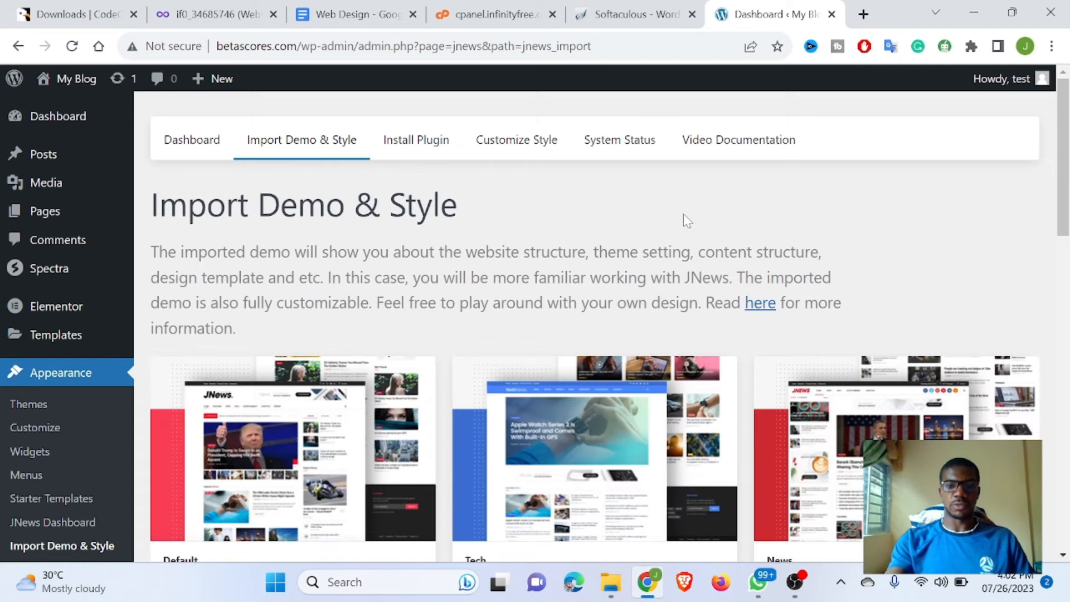
{"action": "scroll", "coordinate": [684, 215], "scroll_direction": "down", "scroll_amount": 2}
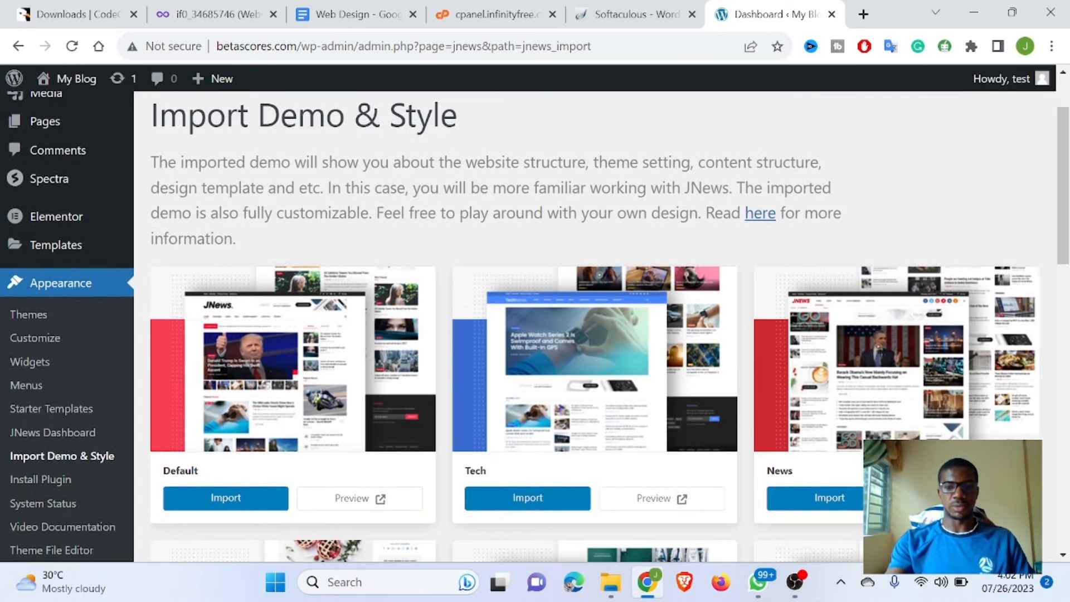
{"action": "scroll", "coordinate": [683, 215], "scroll_direction": "down", "scroll_amount": 2}
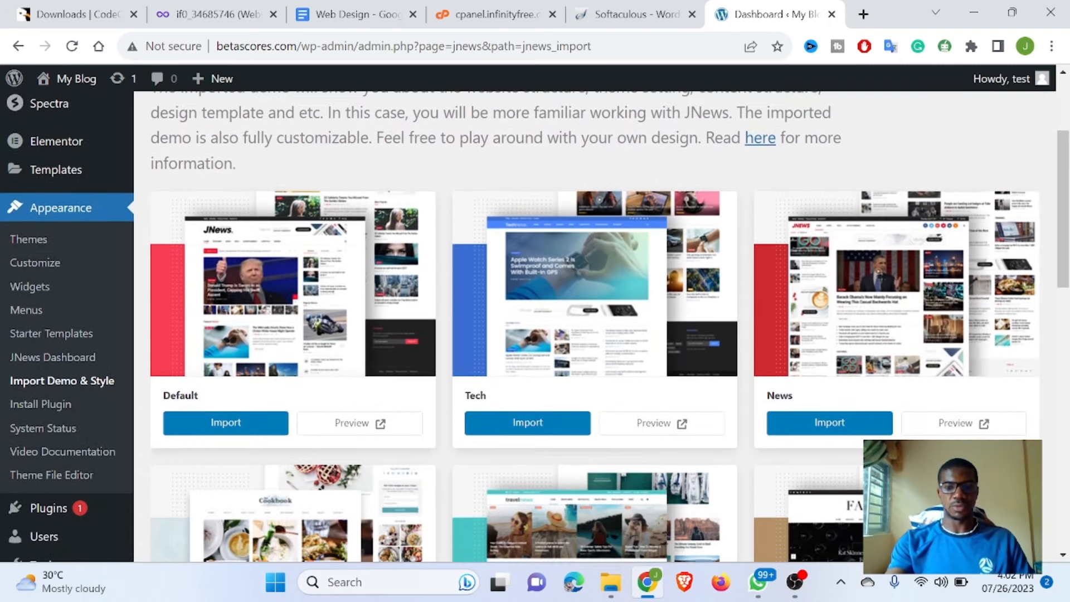
{"action": "scroll", "coordinate": [683, 215], "scroll_direction": "down", "scroll_amount": 3}
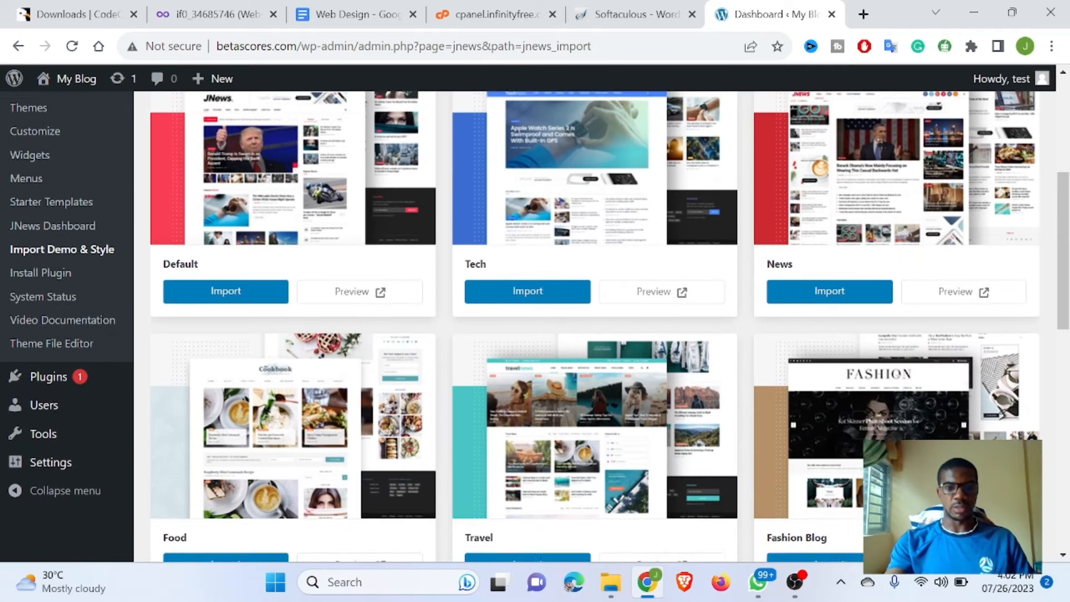
{"action": "scroll", "coordinate": [602, 326], "scroll_direction": "down", "scroll_amount": 2}
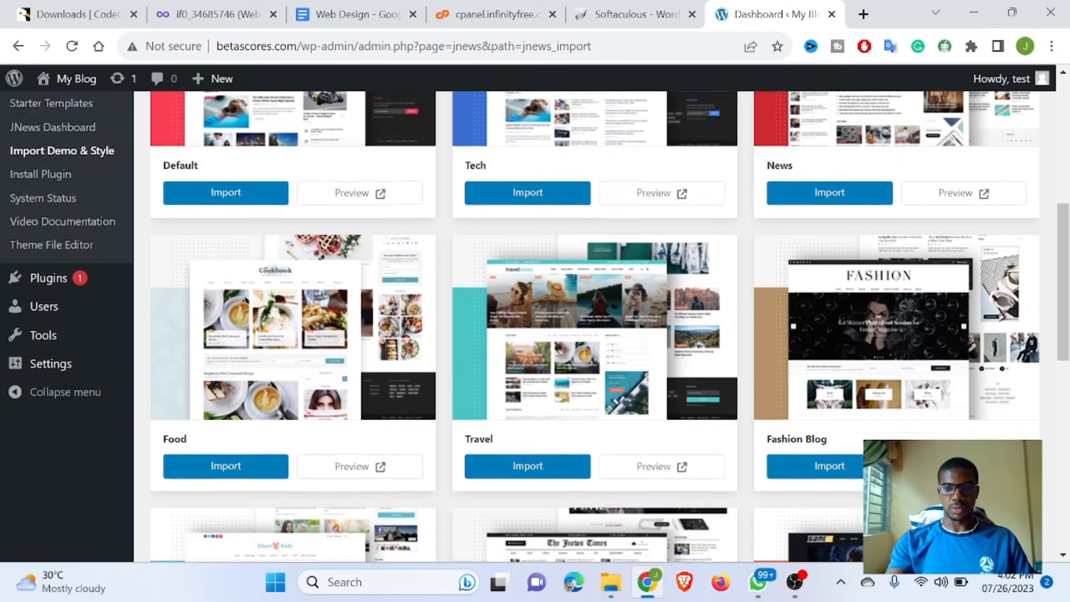
{"action": "scroll", "coordinate": [602, 326], "scroll_direction": "down", "scroll_amount": 2}
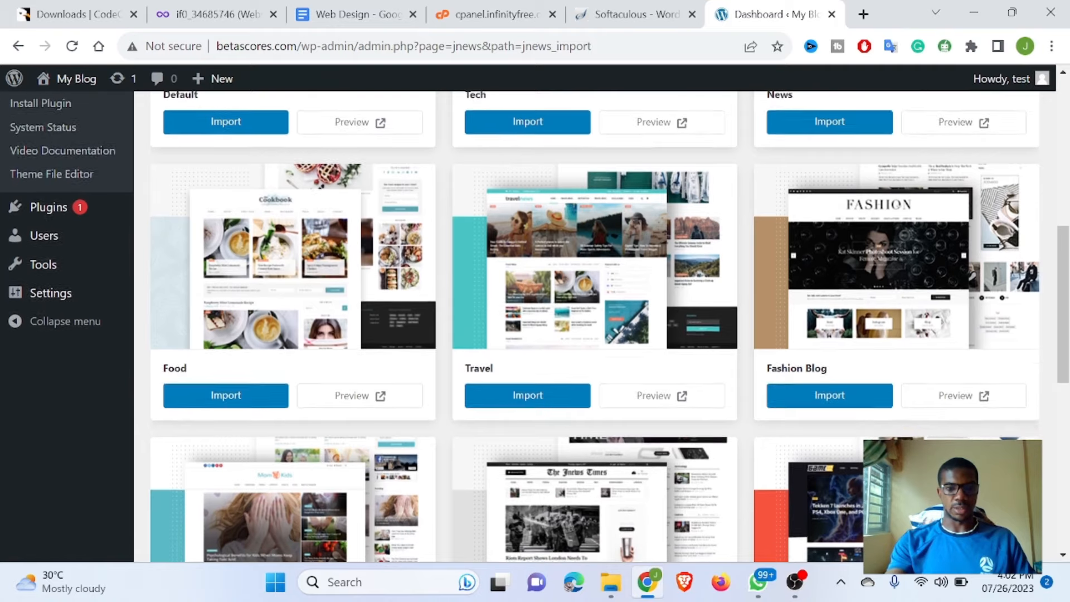
{"action": "scroll", "coordinate": [602, 326], "scroll_direction": "down", "scroll_amount": 1}
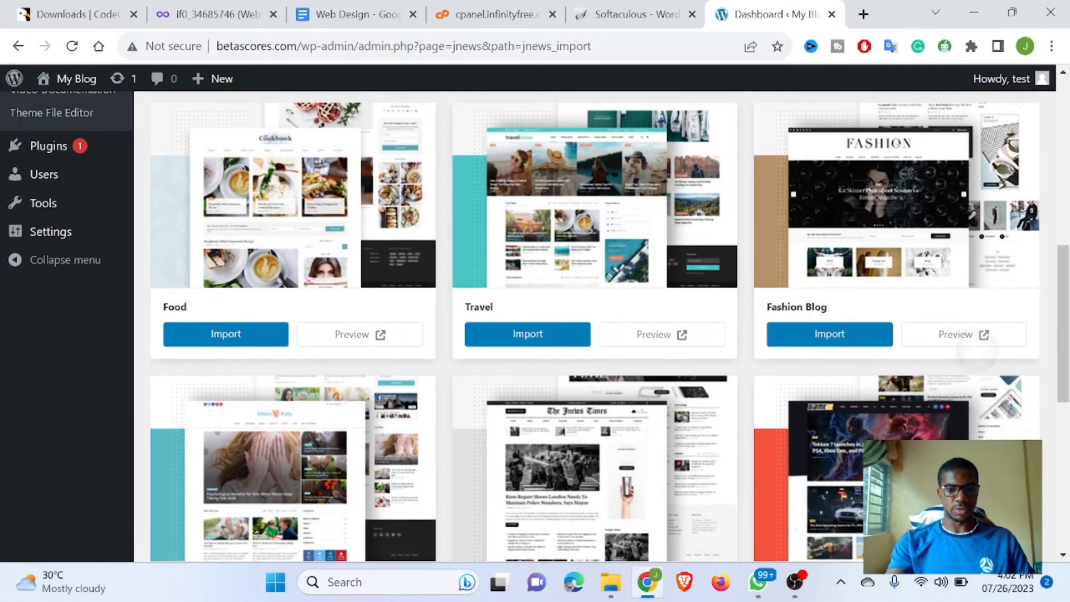
{"action": "scroll", "coordinate": [602, 326], "scroll_direction": "down", "scroll_amount": 2}
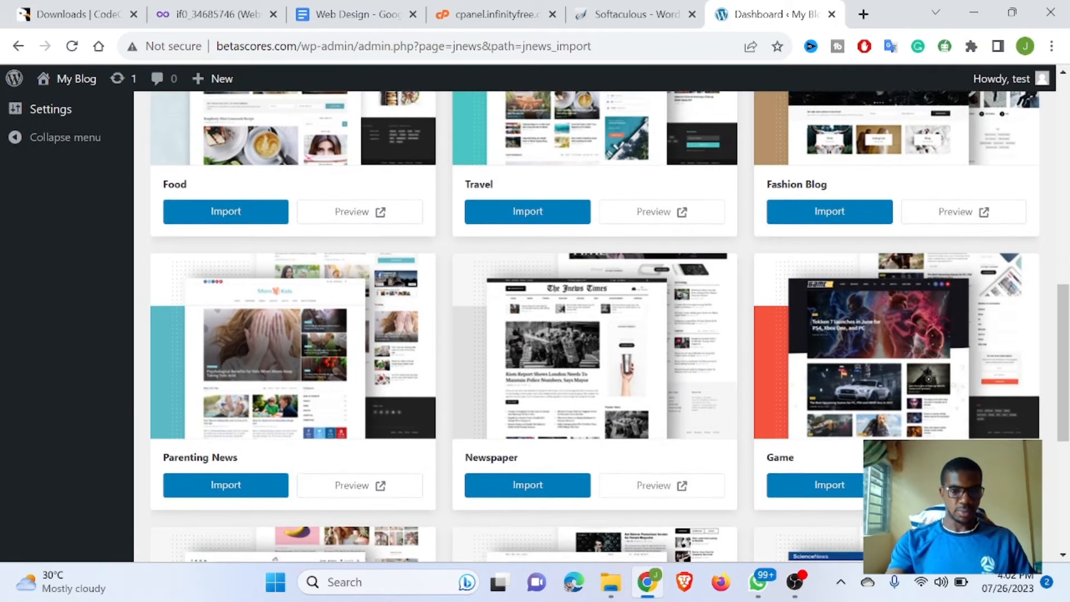
{"action": "scroll", "coordinate": [602, 326], "scroll_direction": "down", "scroll_amount": 1}
{"action": "scroll", "coordinate": [602, 326], "scroll_direction": "down", "scroll_amount": 1}
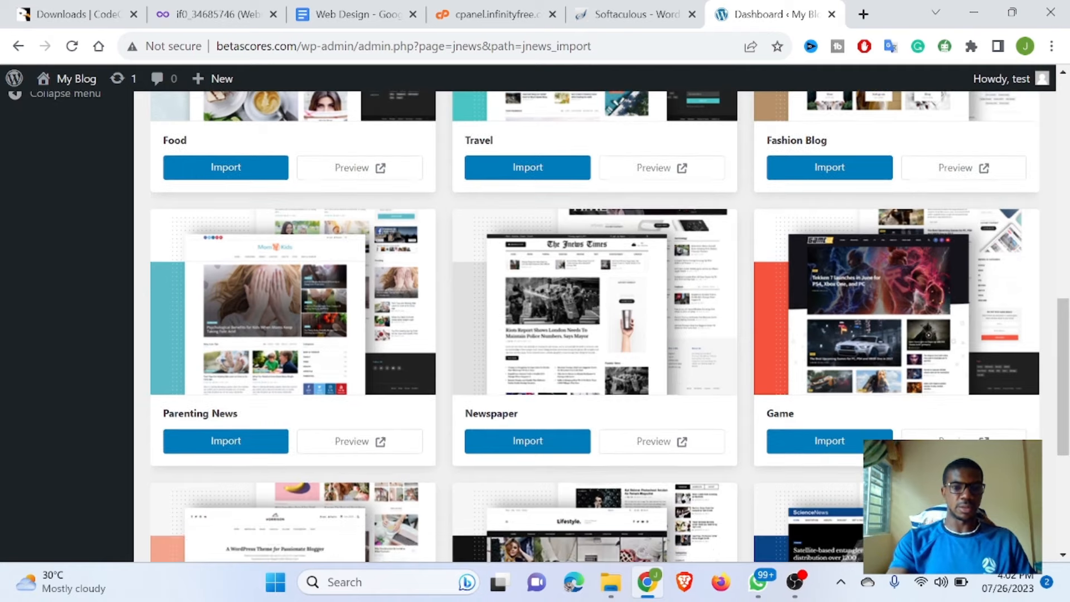
Step: Preview the Parenting News demo, look through its homepage, and close the preview
{"action": "left_click", "coordinate": [360, 441]}
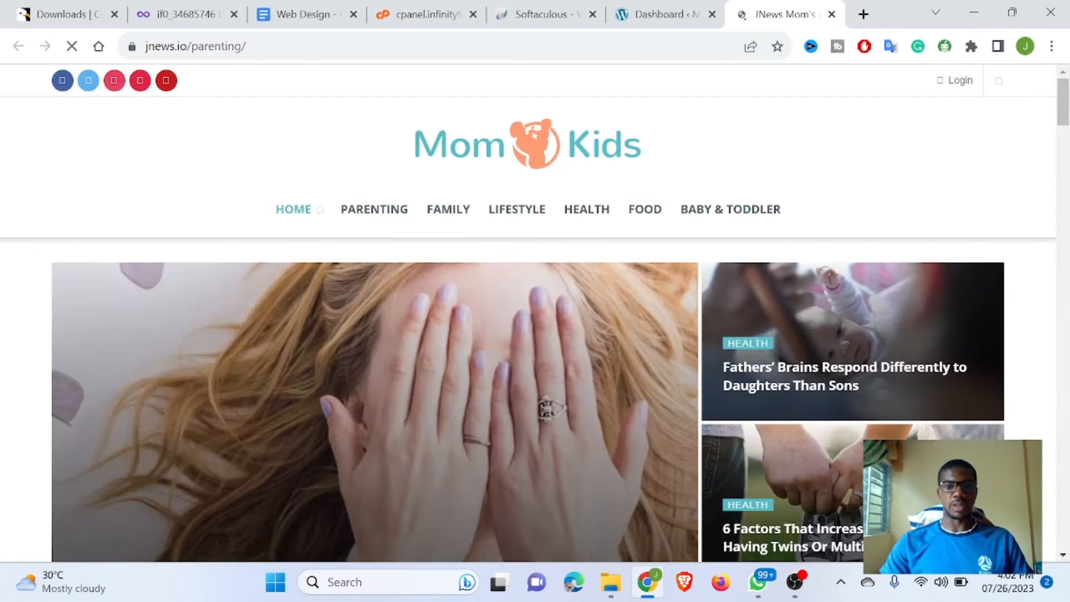
{"action": "scroll", "coordinate": [535, 312], "scroll_direction": "down", "scroll_amount": 6}
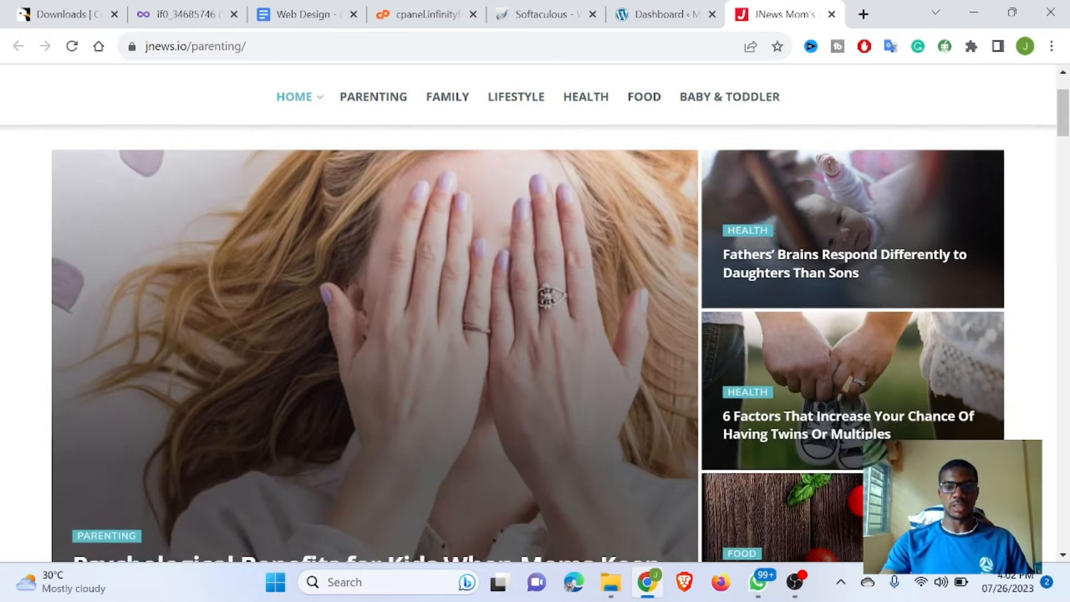
{"action": "scroll", "coordinate": [535, 312], "scroll_direction": "down", "scroll_amount": 12}
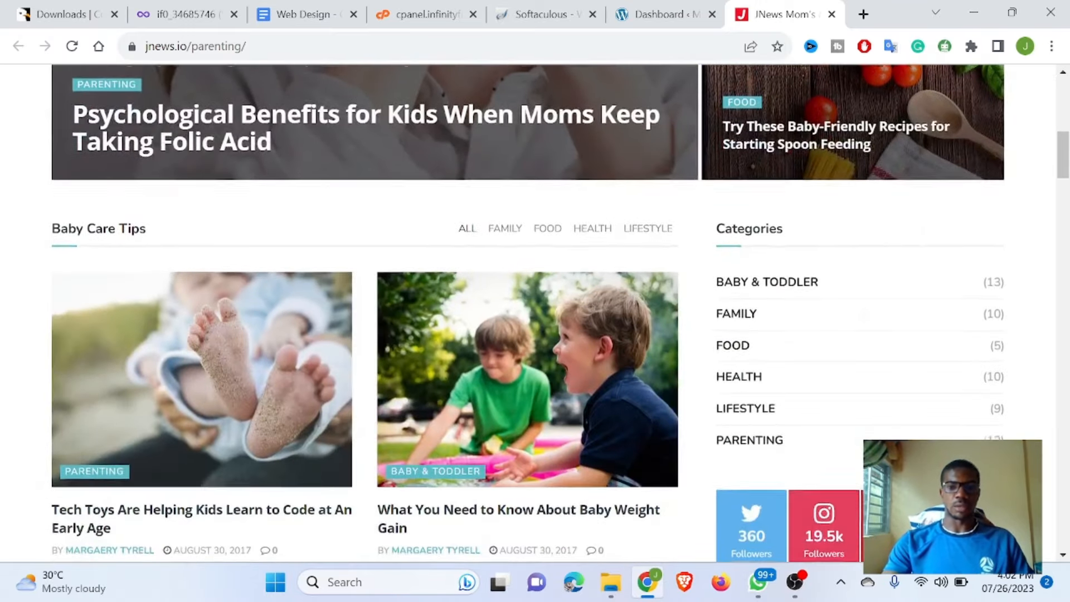
{"action": "scroll", "coordinate": [535, 312], "scroll_direction": "down", "scroll_amount": 10}
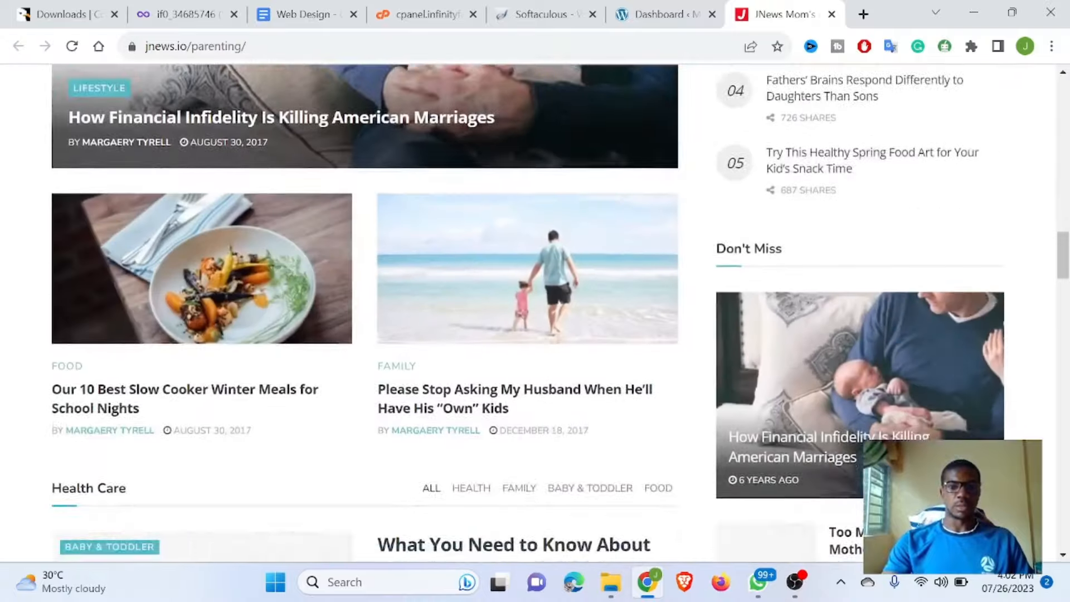
{"action": "scroll", "coordinate": [535, 312], "scroll_direction": "up", "scroll_amount": 15}
{"action": "scroll", "coordinate": [535, 312], "scroll_direction": "up", "scroll_amount": 15}
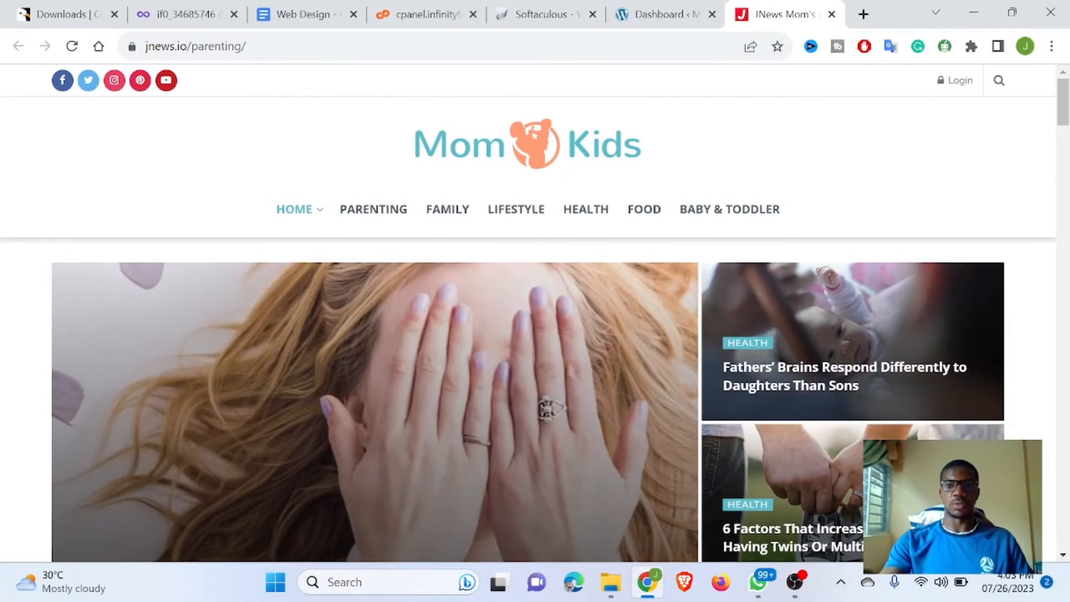
{"action": "left_click", "coordinate": [665, 14]}
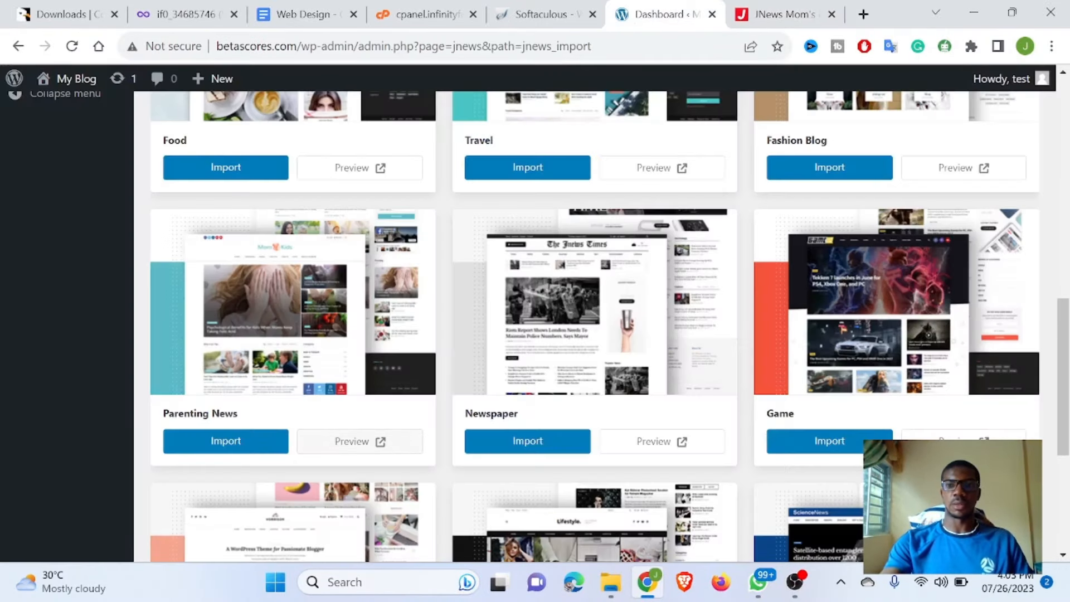
{"action": "left_click", "coordinate": [787, 14]}
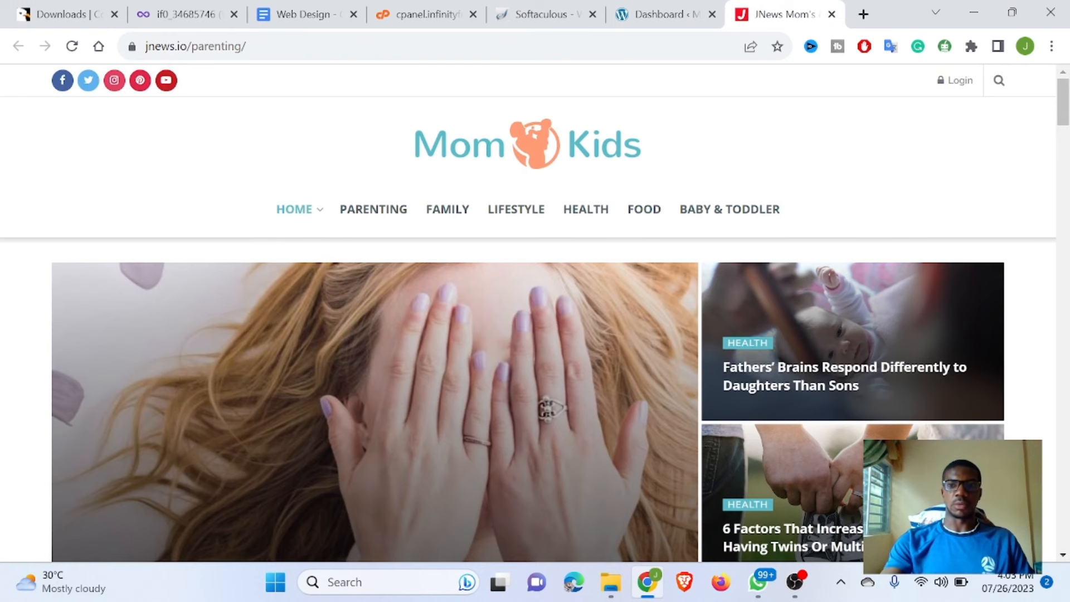
{"action": "left_click", "coordinate": [831, 15]}
Step: Import the Parenting News demo with plugins and content included and Elementor as the builder content, and dismiss the completion dialog
{"action": "scroll", "coordinate": [539, 326], "scroll_direction": "down", "scroll_amount": 1}
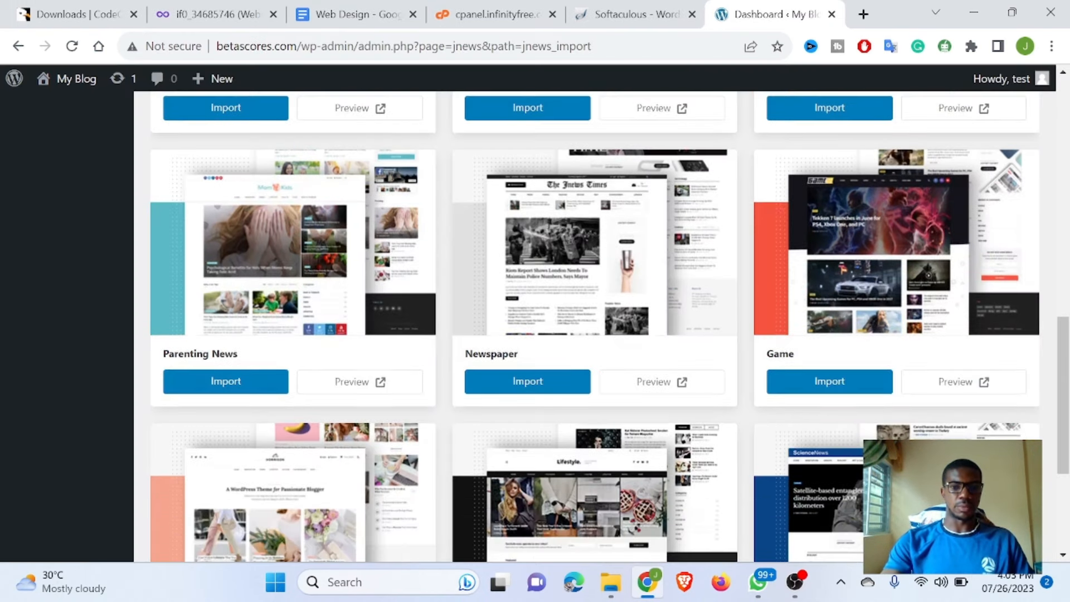
{"action": "left_click", "coordinate": [245, 385]}
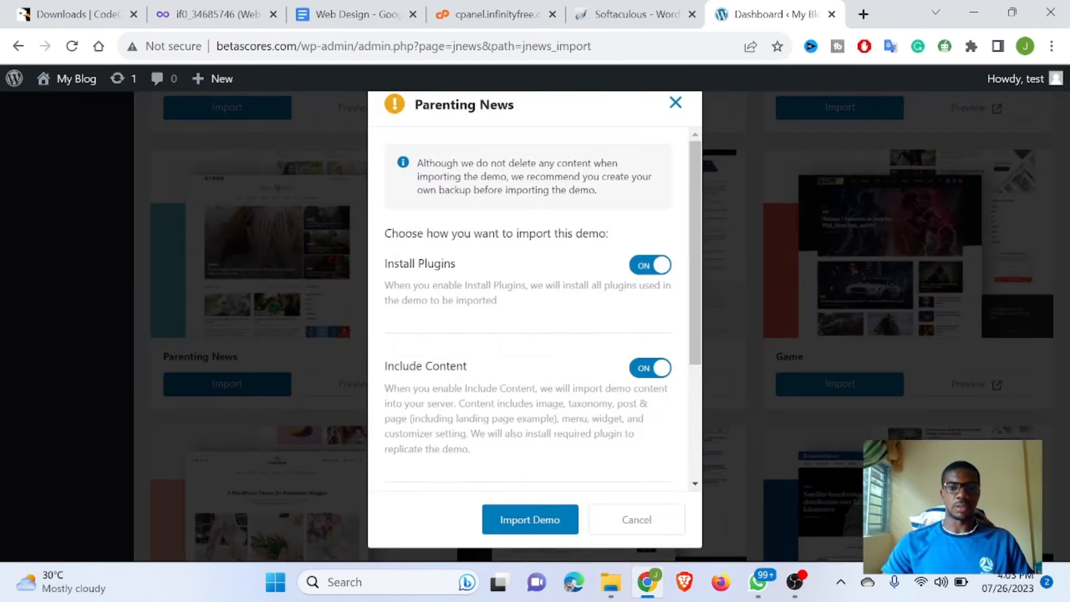
{"action": "scroll", "coordinate": [535, 306], "scroll_direction": "down", "scroll_amount": 1}
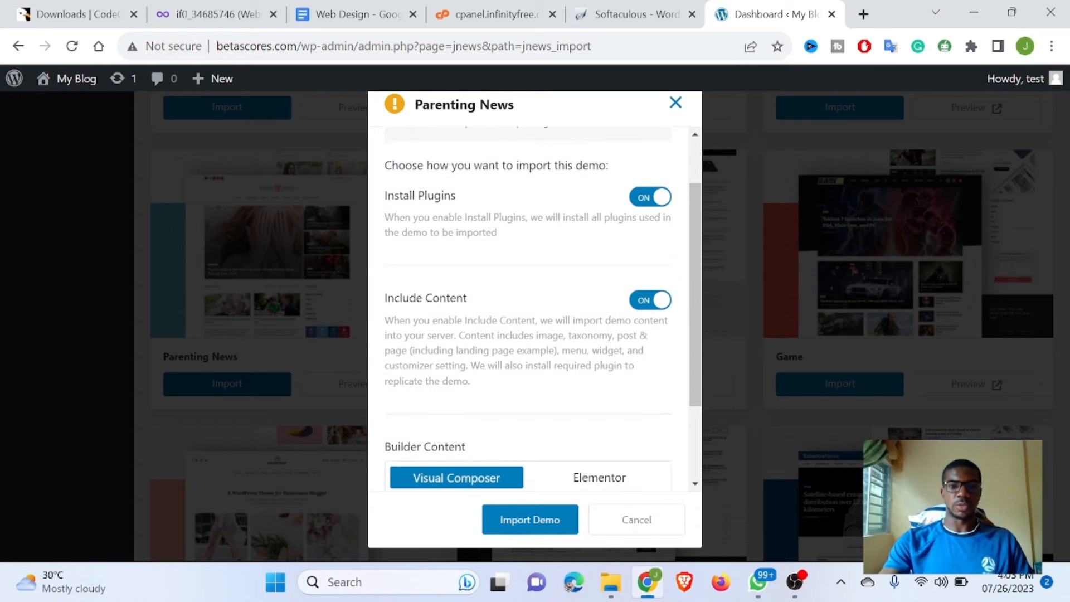
{"action": "scroll", "coordinate": [528, 309], "scroll_direction": "down", "scroll_amount": 2}
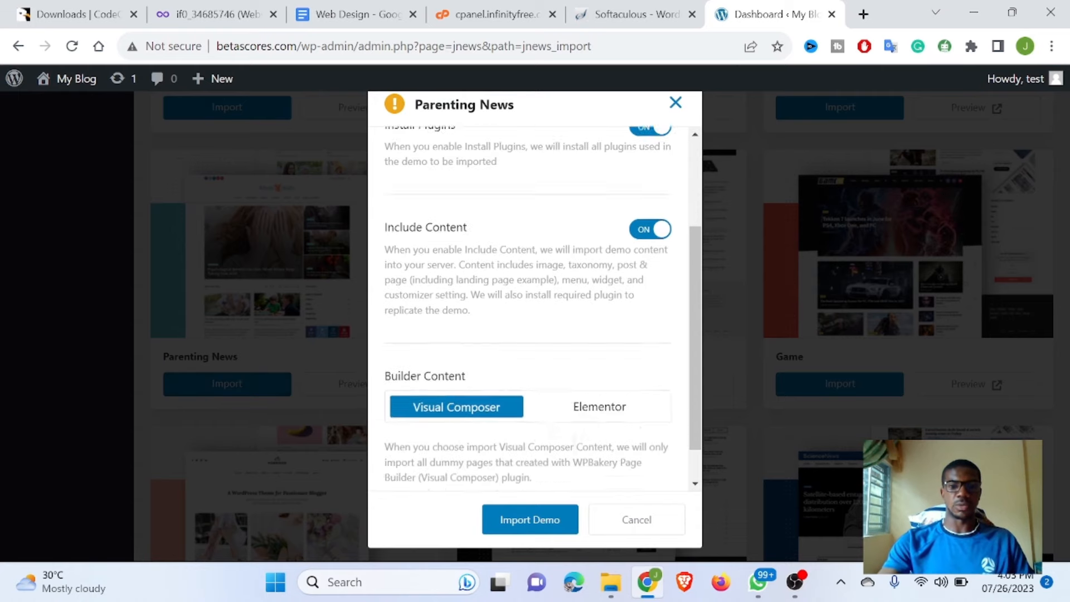
{"action": "scroll", "coordinate": [528, 309], "scroll_direction": "down", "scroll_amount": 1}
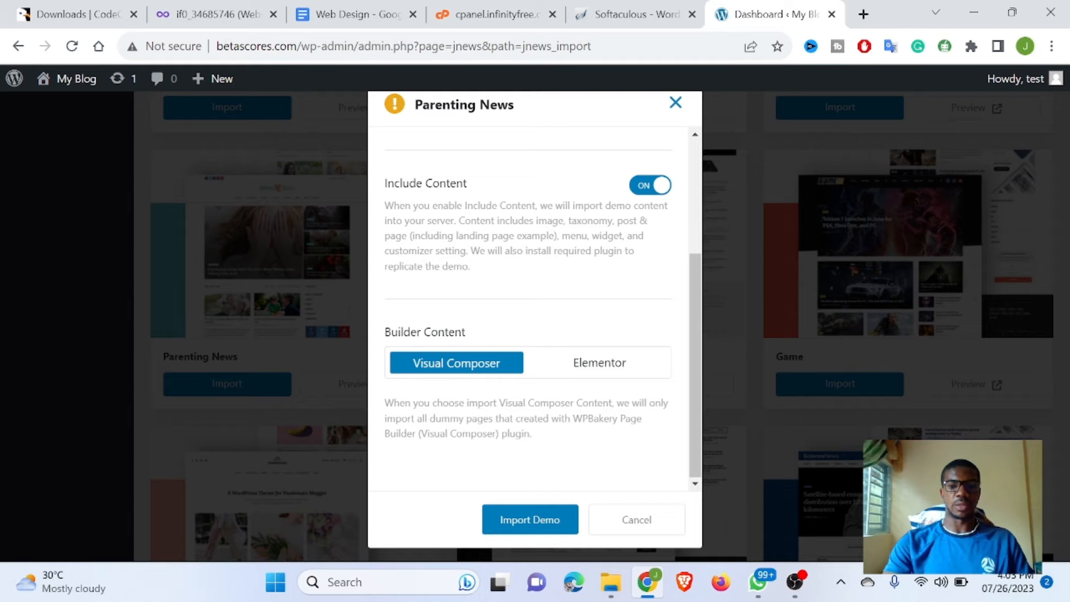
{"action": "left_click", "coordinate": [599, 362]}
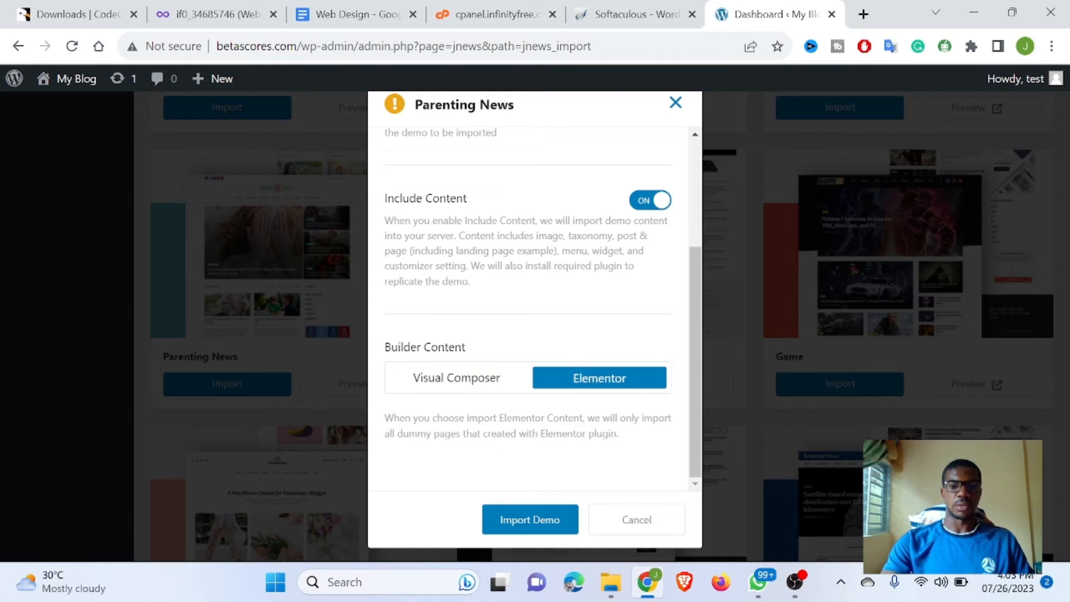
{"action": "left_click", "coordinate": [530, 519]}
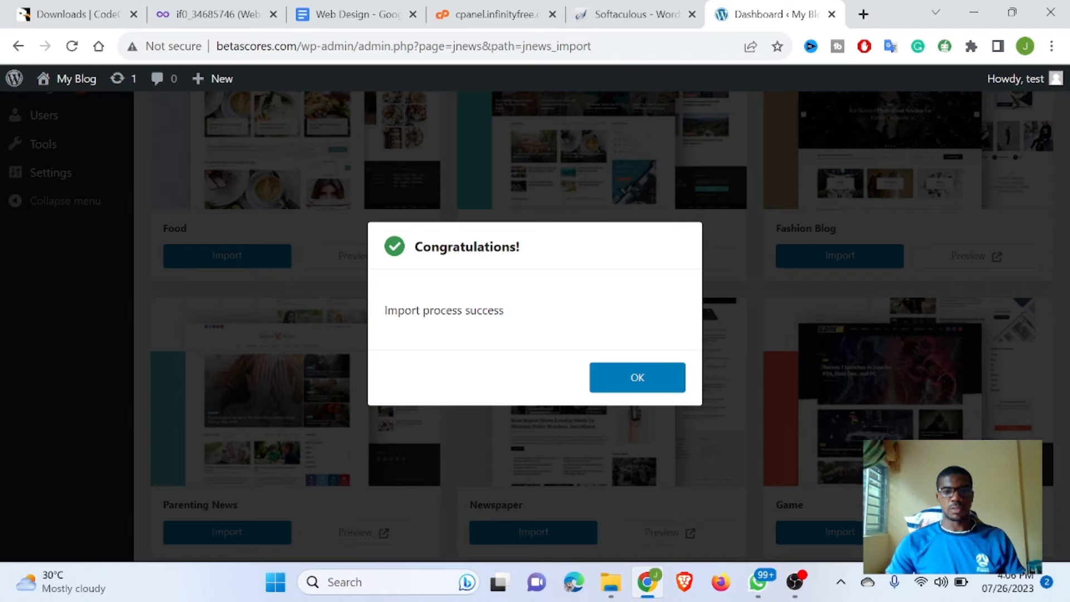
{"action": "left_click", "coordinate": [653, 385]}
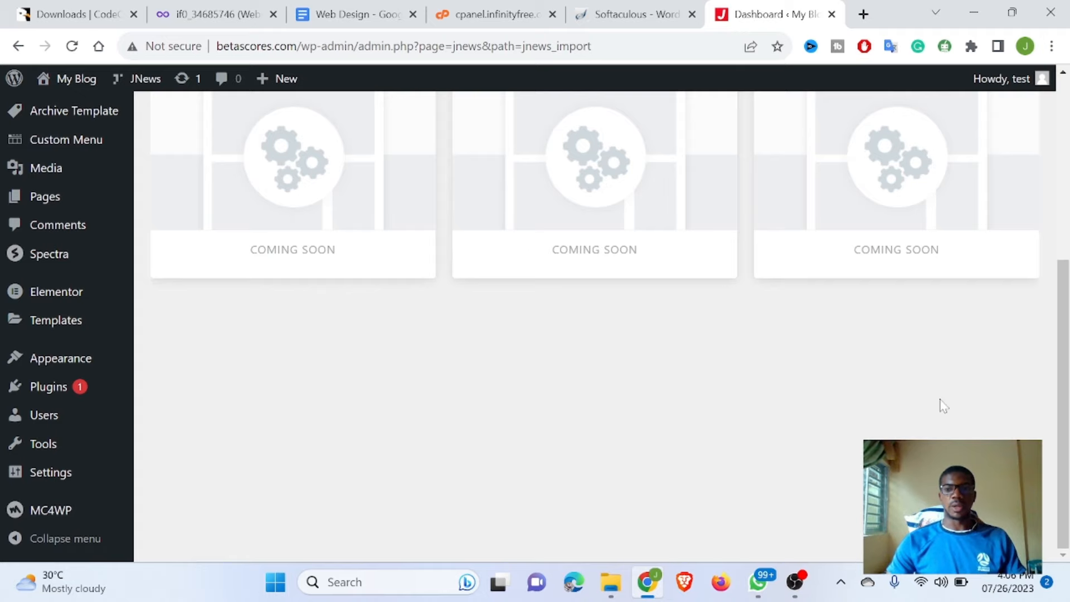
Step: Open the live site in a new tab and check its homepage after the demo import
{"action": "left_click_drag", "start_coordinate": [1065, 354], "coordinate": [1066, 211]}
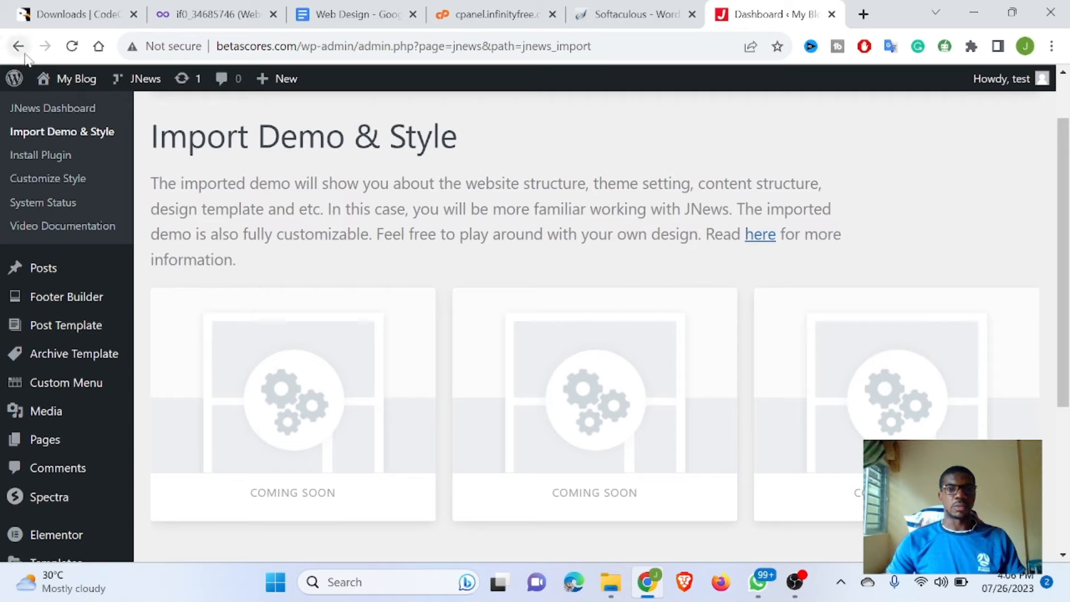
{"action": "mouse_move", "coordinate": [81, 82]}
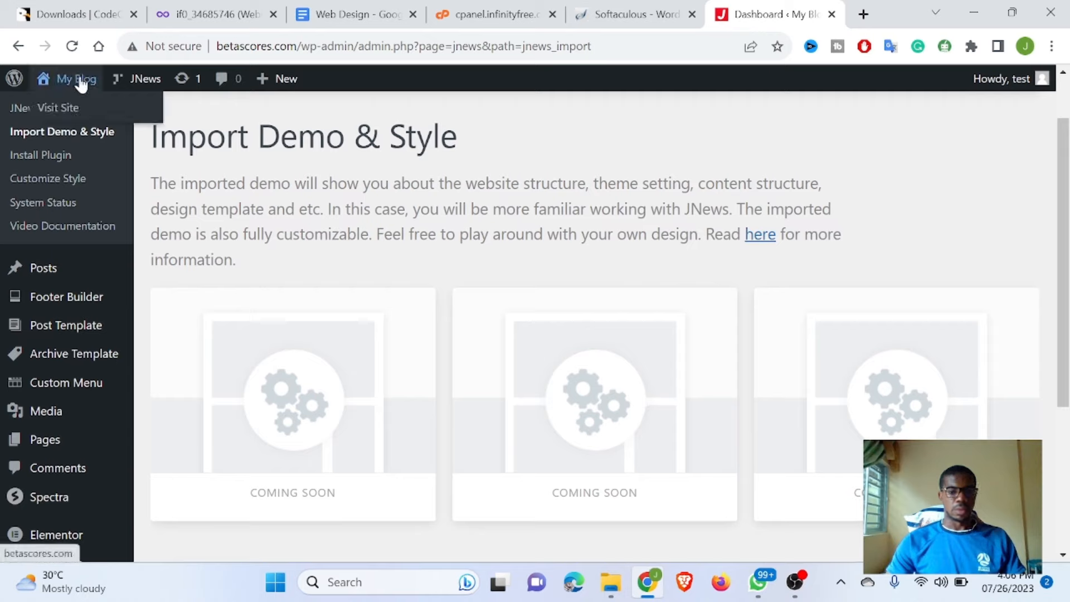
{"action": "right_click", "coordinate": [59, 111]}
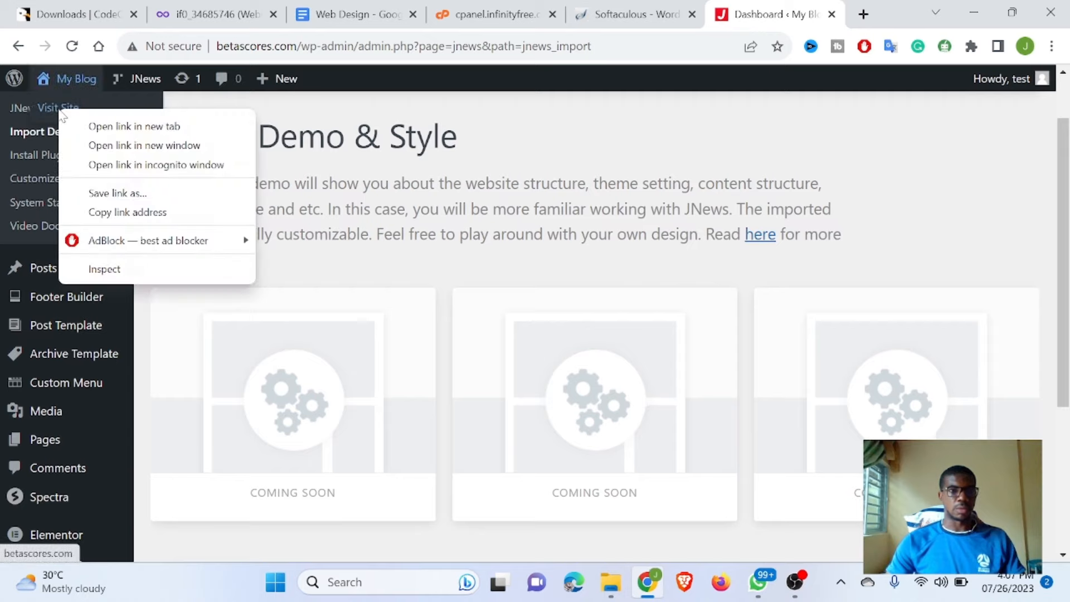
{"action": "left_click", "coordinate": [103, 128]}
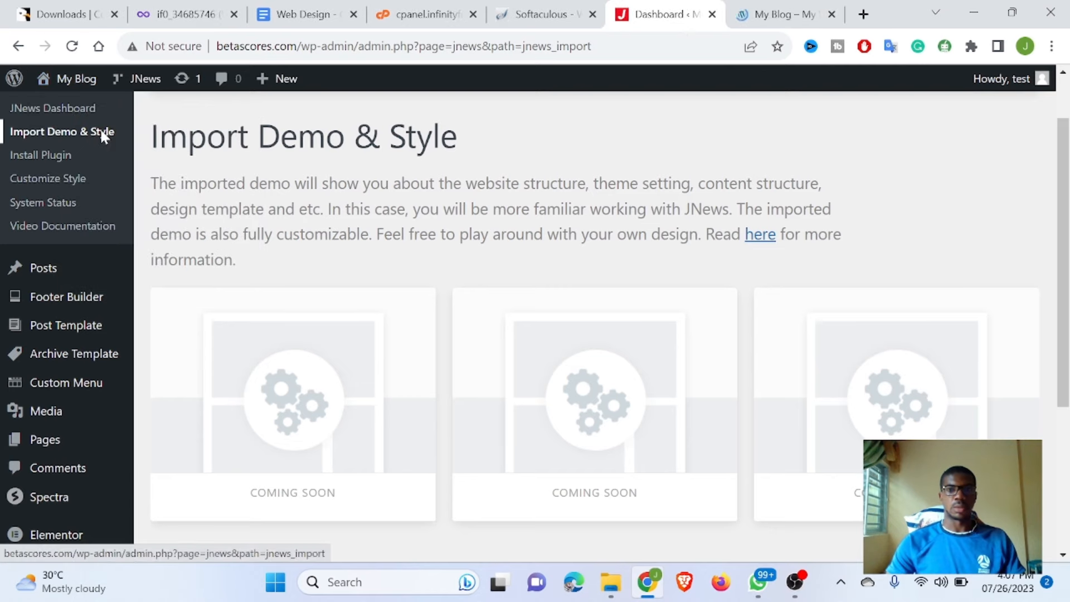
{"action": "left_click", "coordinate": [766, 17]}
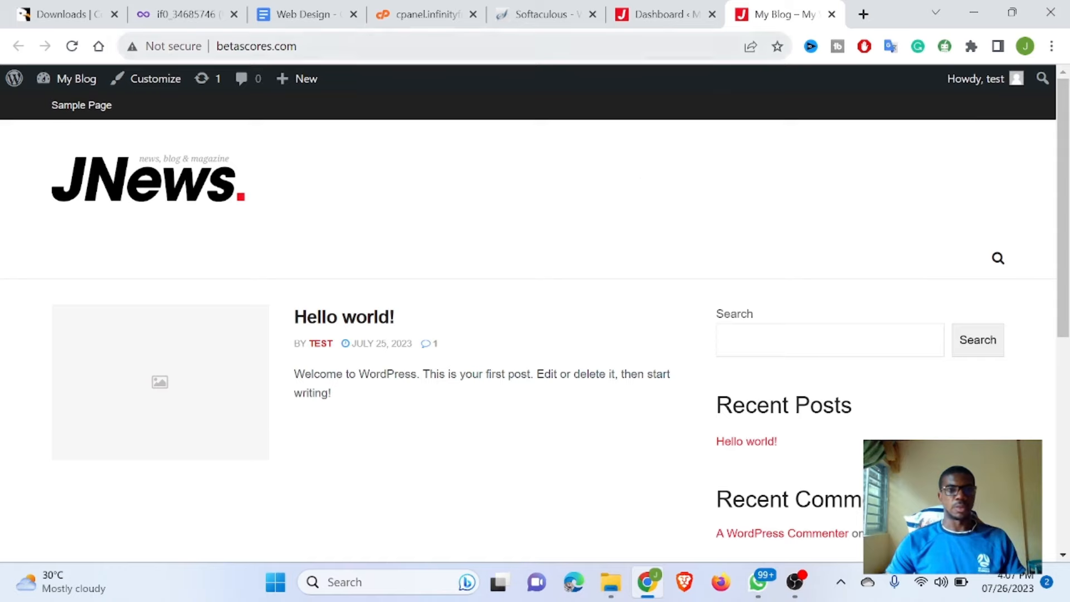
Step: Copy the live site's address and open betascores.com in a new Incognito window
{"action": "left_click", "coordinate": [424, 46]}
{"action": "key", "text": "ctrl+c"}
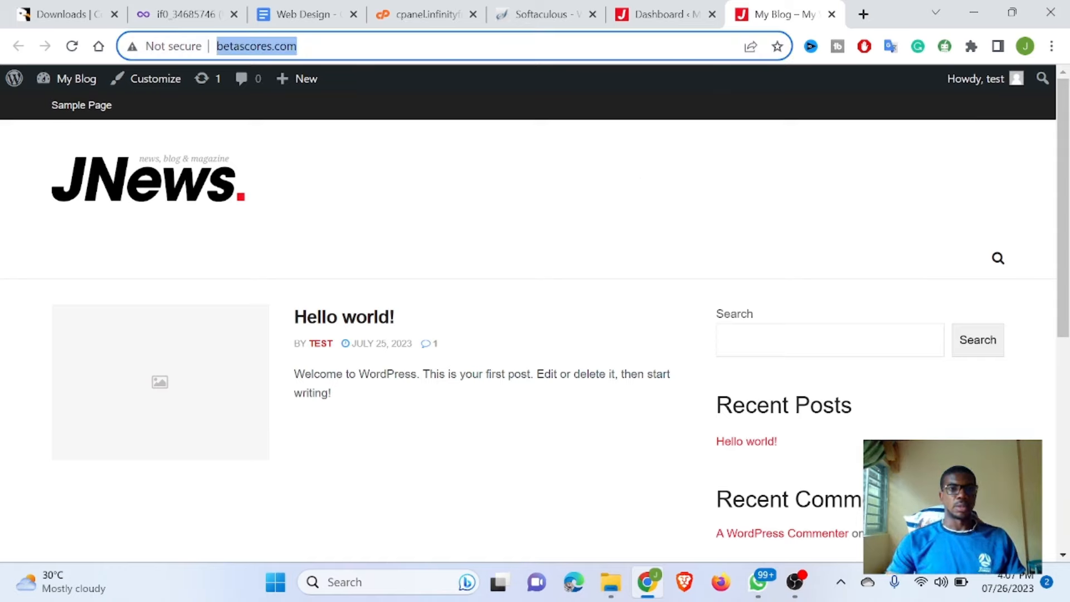
{"action": "left_click", "coordinate": [1053, 46]}
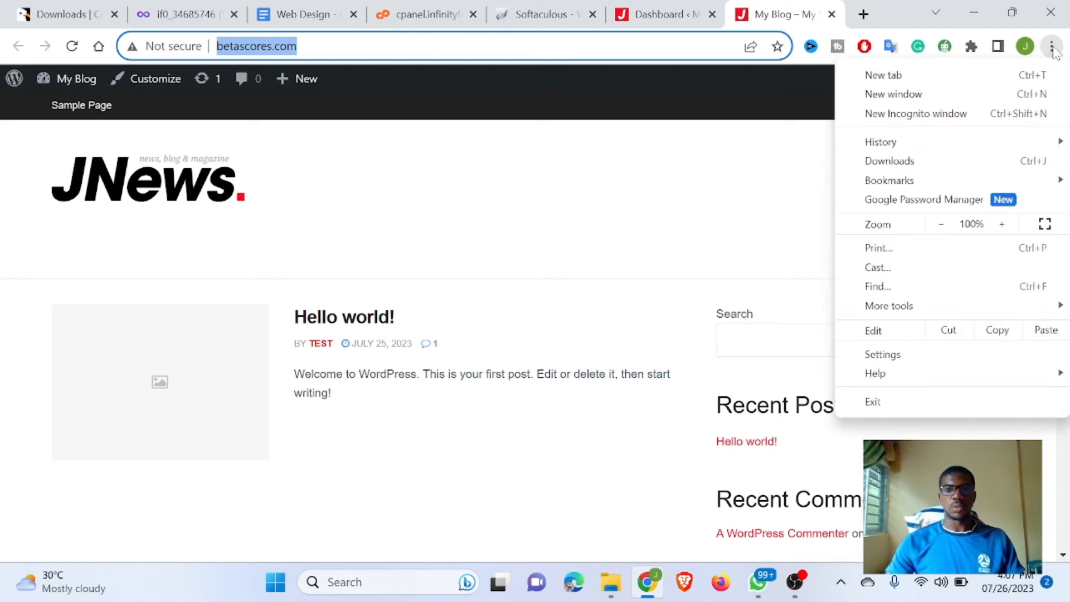
{"action": "left_click", "coordinate": [933, 114]}
{"action": "key", "text": "ctrl+v"}
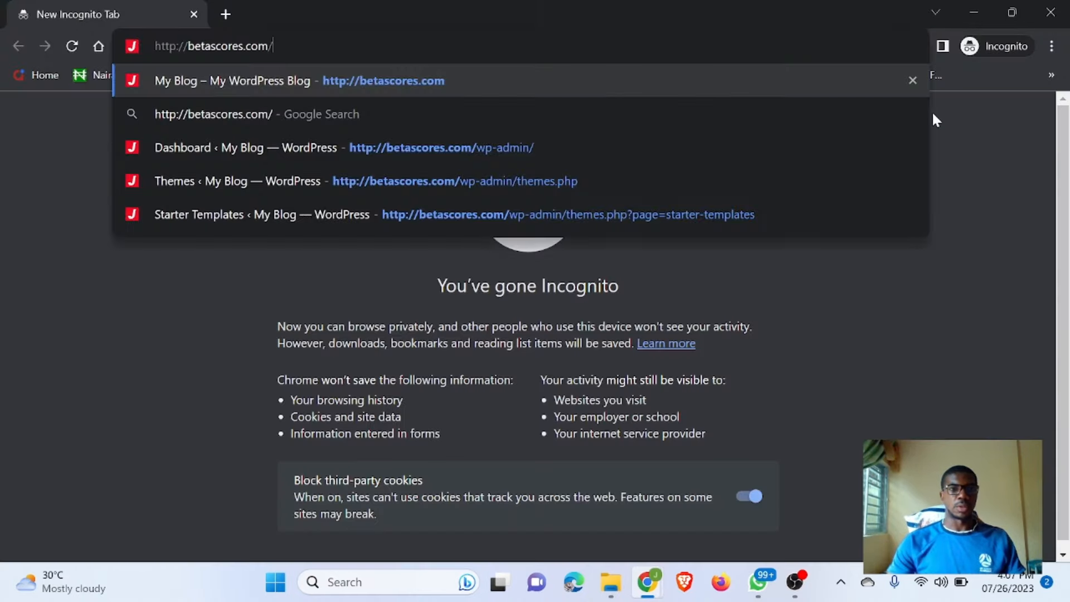
{"action": "key", "text": "Return"}
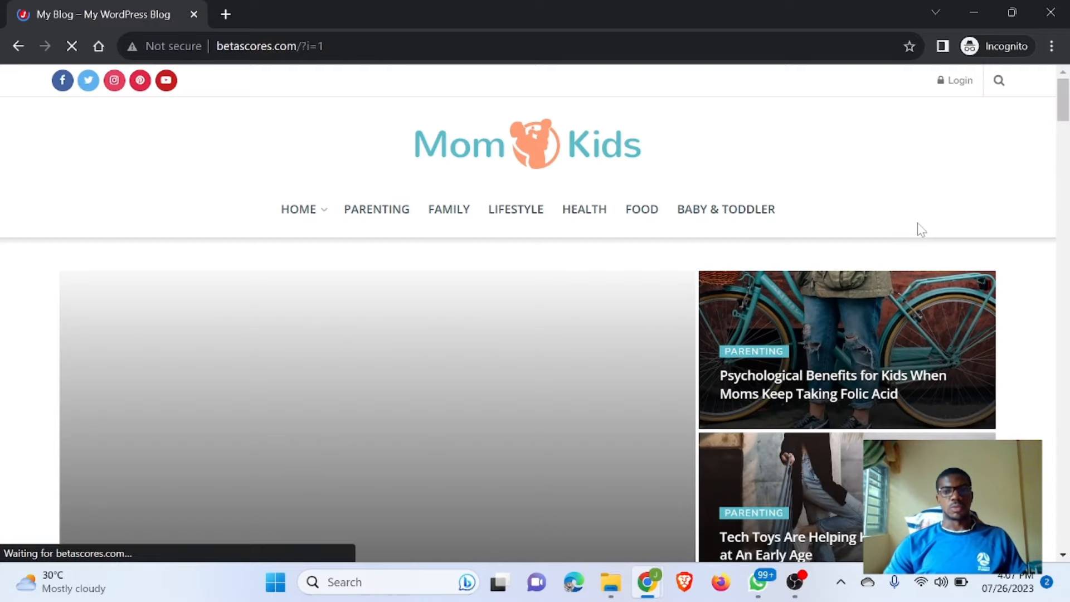
Step: Look through the imported Mom Kids homepage from the header to the Latest Post section
{"action": "scroll", "coordinate": [920, 229], "scroll_direction": "down", "scroll_amount": 2}
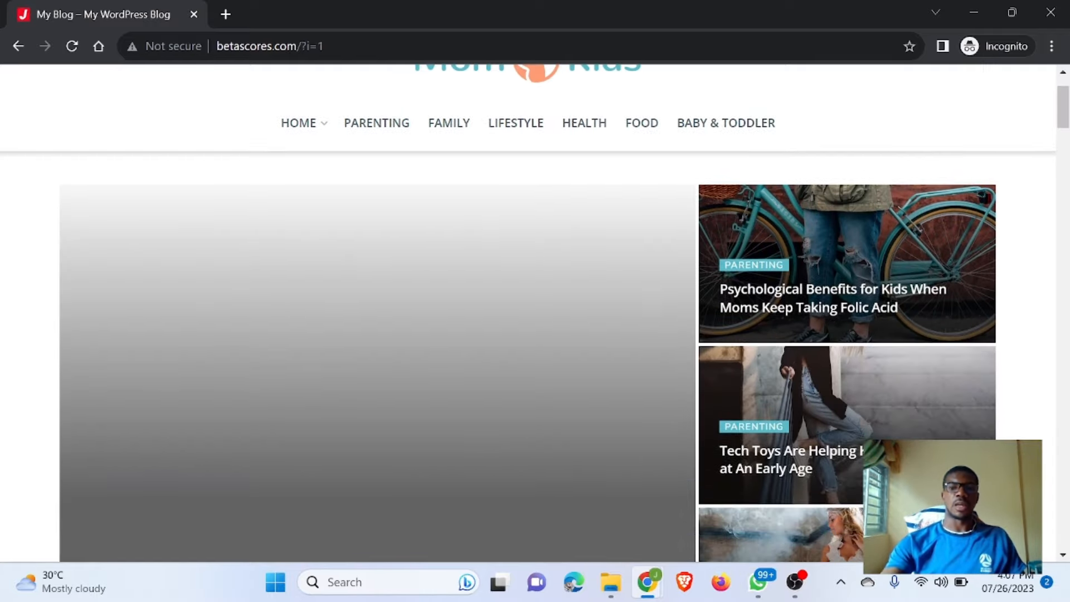
{"action": "scroll", "coordinate": [535, 312], "scroll_direction": "down", "scroll_amount": 5}
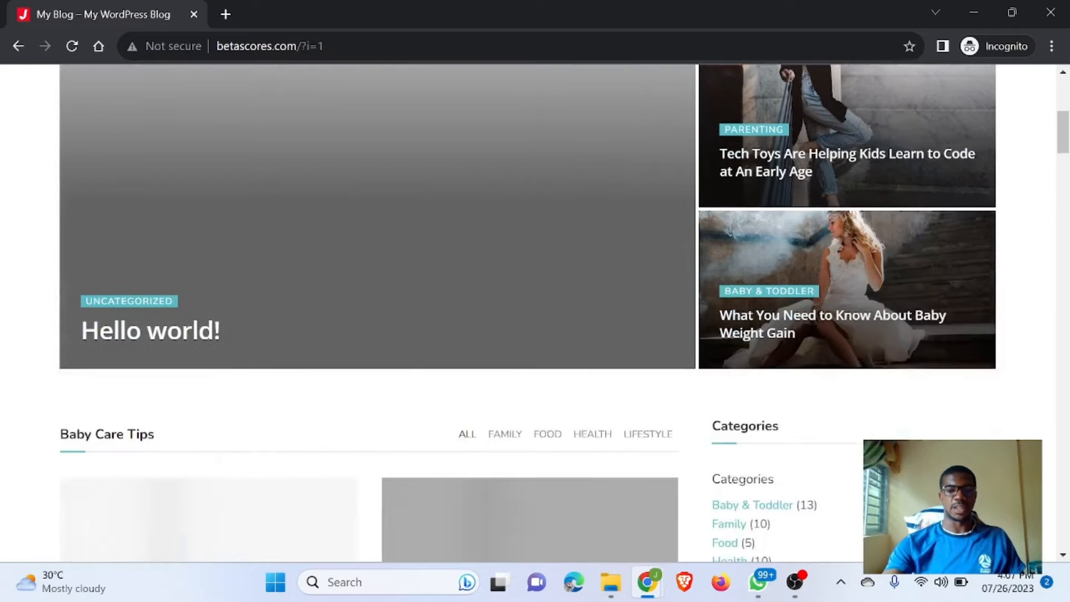
{"action": "scroll", "coordinate": [535, 312], "scroll_direction": "down", "scroll_amount": 7}
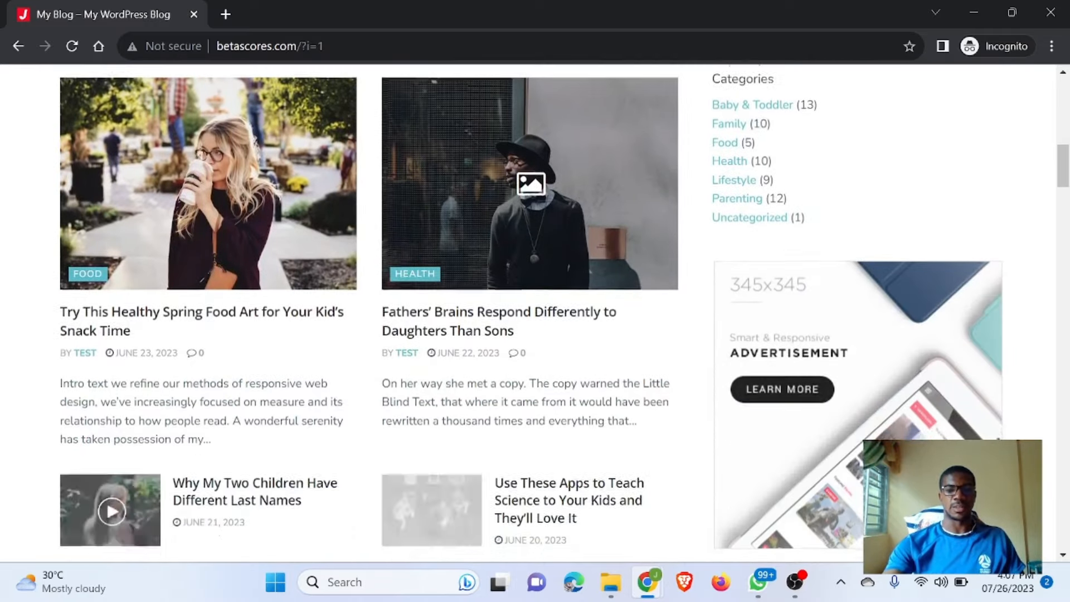
{"action": "scroll", "coordinate": [536, 312], "scroll_direction": "down", "scroll_amount": 8}
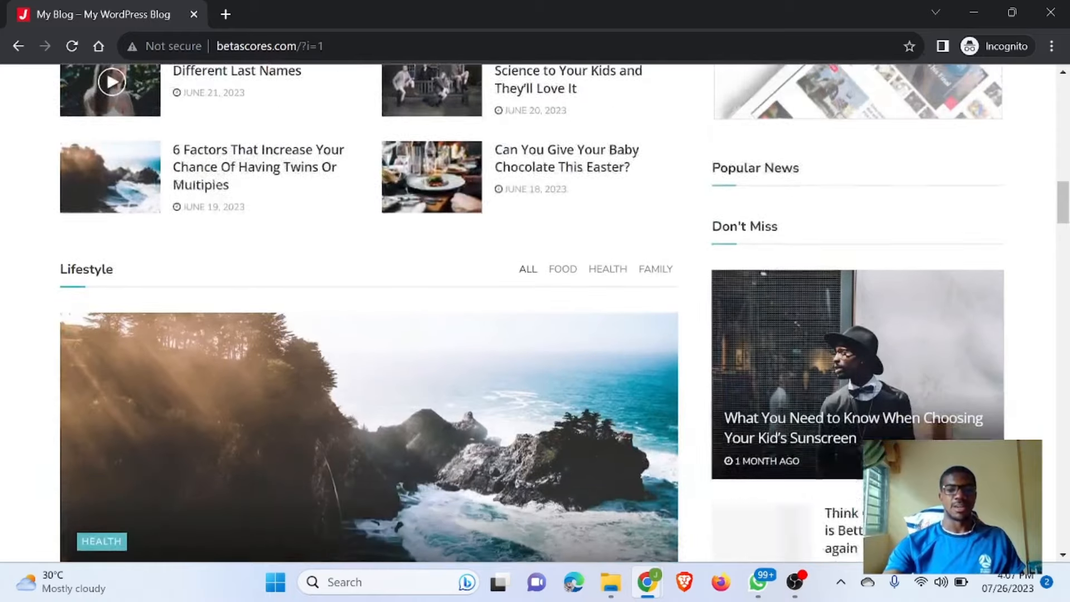
{"action": "scroll", "coordinate": [536, 312], "scroll_direction": "down", "scroll_amount": 14}
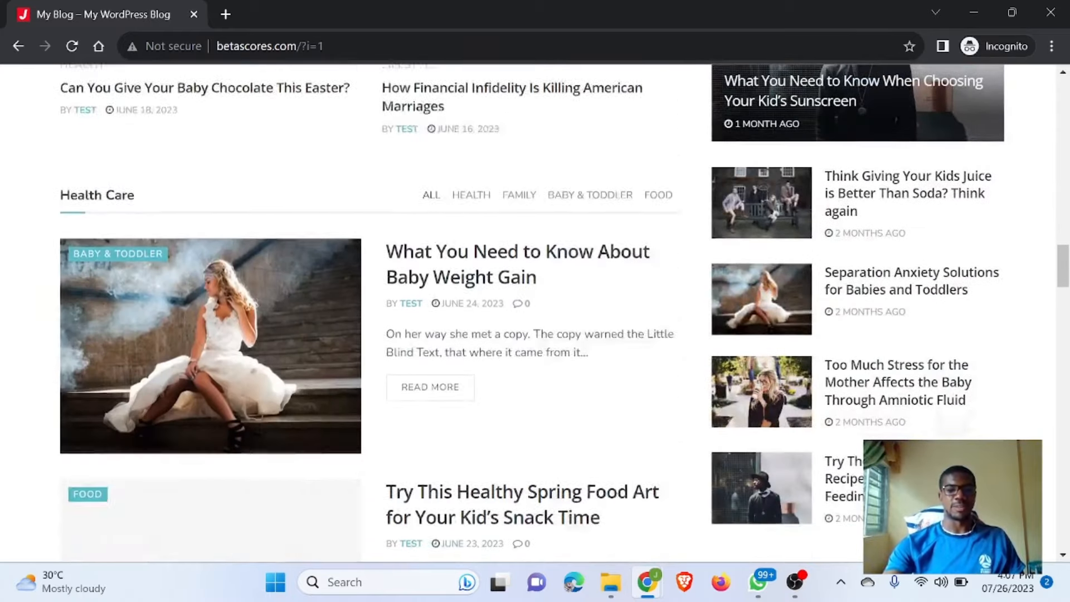
{"action": "scroll", "coordinate": [535, 313], "scroll_direction": "down", "scroll_amount": 9}
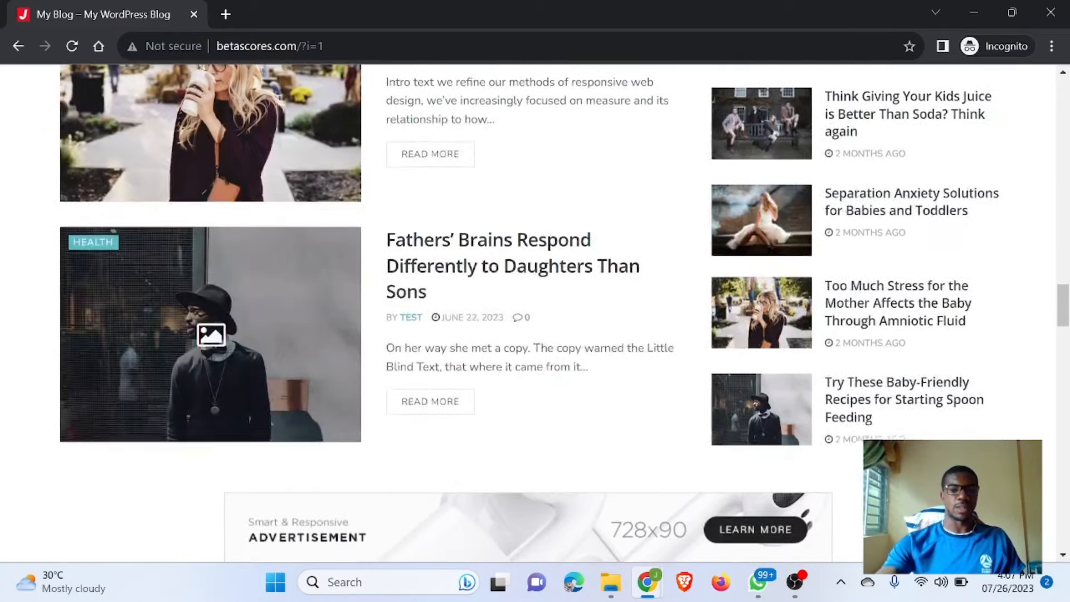
{"action": "scroll", "coordinate": [535, 312], "scroll_direction": "down", "scroll_amount": 12}
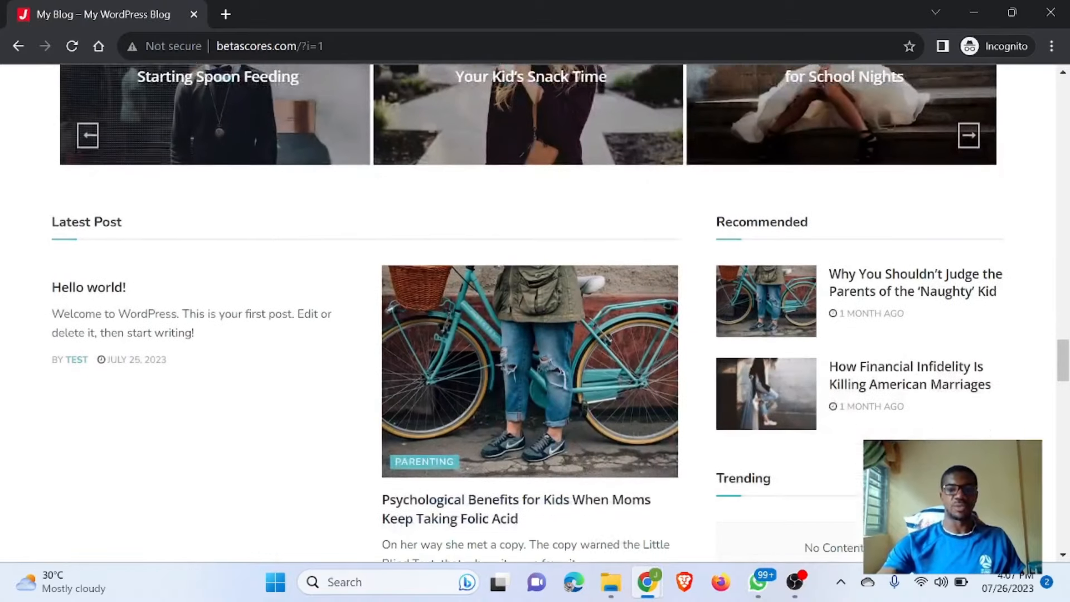
Step: Close the live site tab in the regular window and add a blank line after "Install theme" in the Web Design document
{"action": "key", "text": "alt+Tab"}
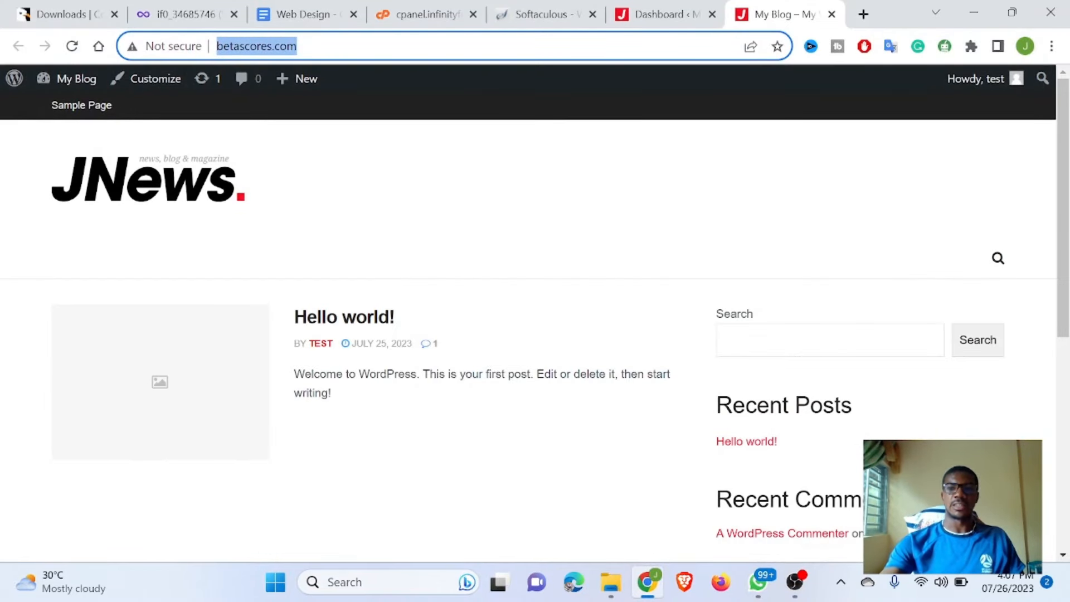
{"action": "key", "text": "ctrl+w"}
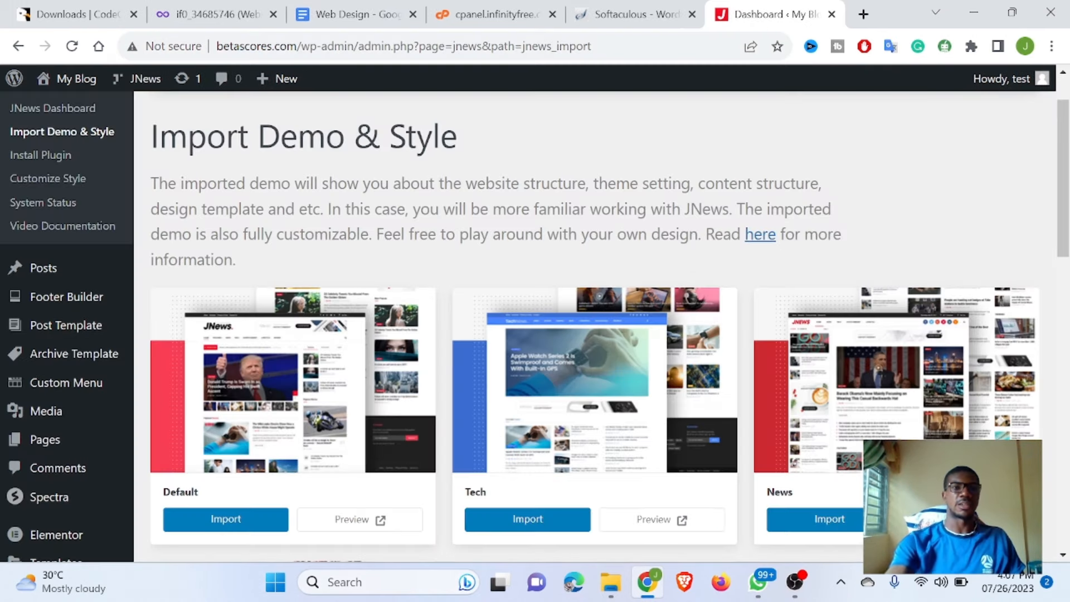
{"action": "key", "text": "ctrl+3"}
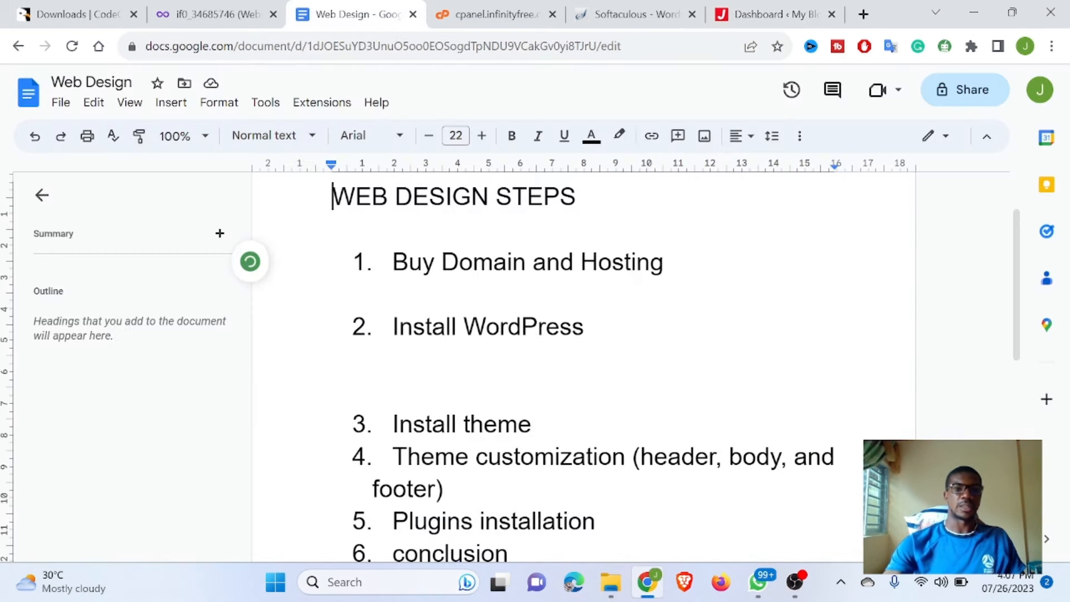
{"action": "scroll", "coordinate": [622, 377], "scroll_direction": "down", "scroll_amount": 1}
{"action": "scroll", "coordinate": [622, 376], "scroll_direction": "down", "scroll_amount": 1}
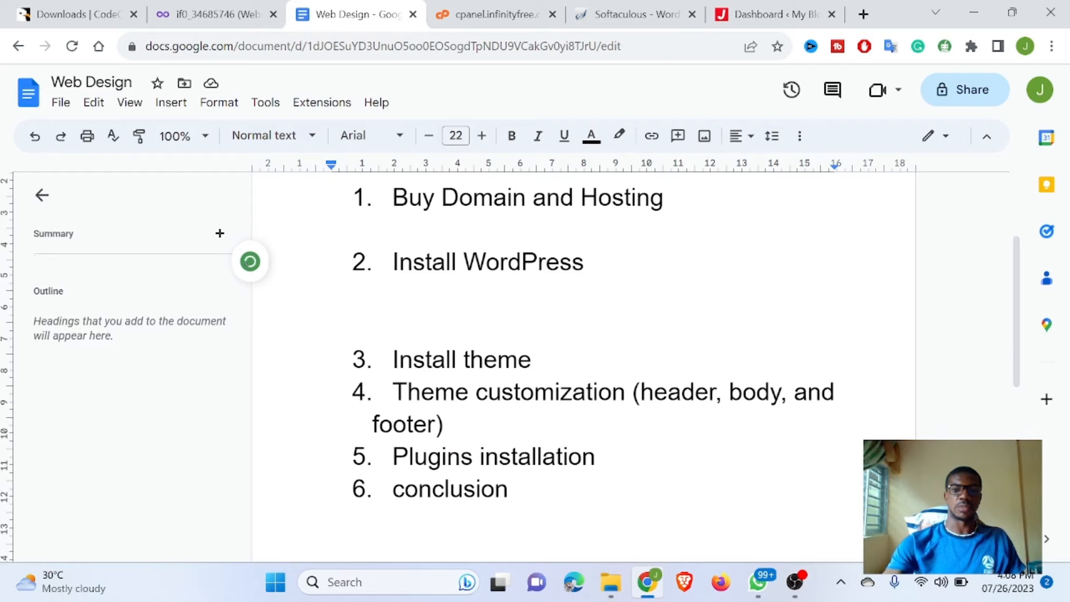
{"action": "left_click", "coordinate": [532, 359]}
{"action": "key", "text": "Return"}
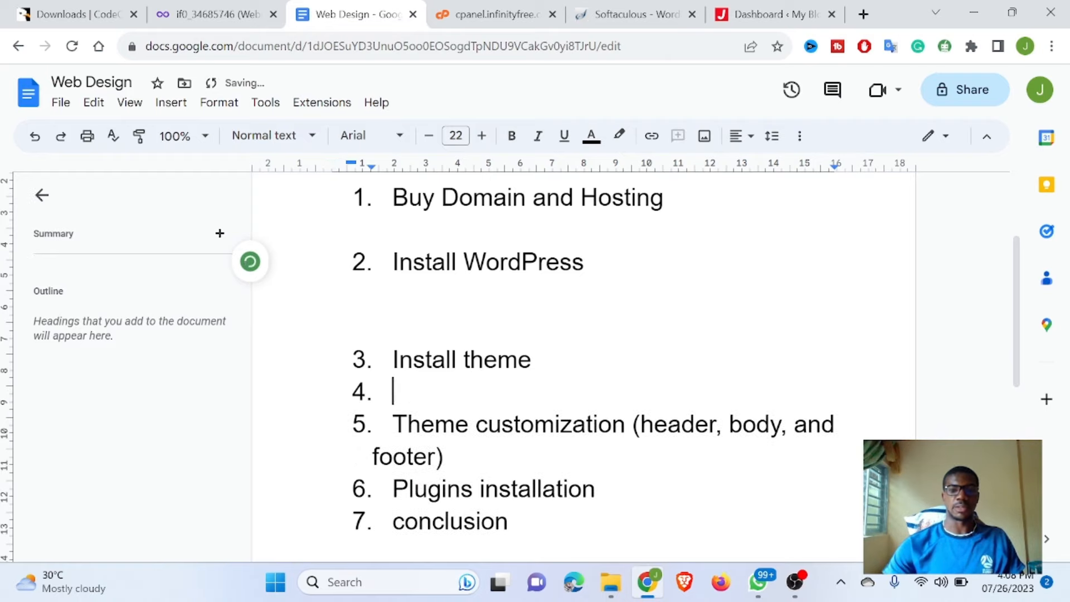
{"action": "key", "text": "BackSpace"}
{"action": "scroll", "coordinate": [583, 362], "scroll_direction": "down", "scroll_amount": 3}
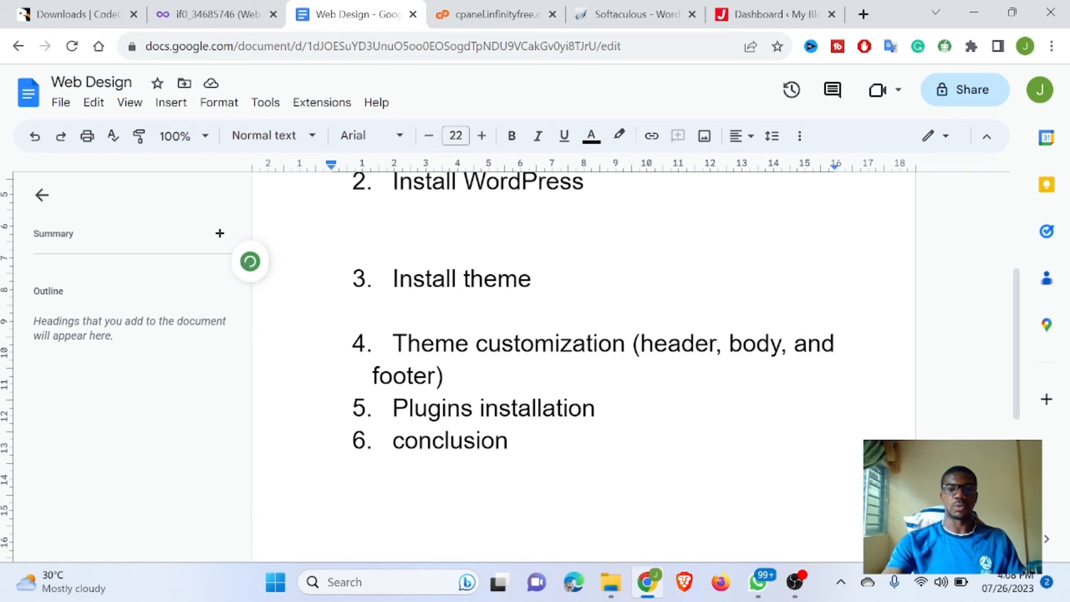
Step: Return to the WordPress dashboard and open JNews's Customize Style page
{"action": "left_click", "coordinate": [773, 18]}
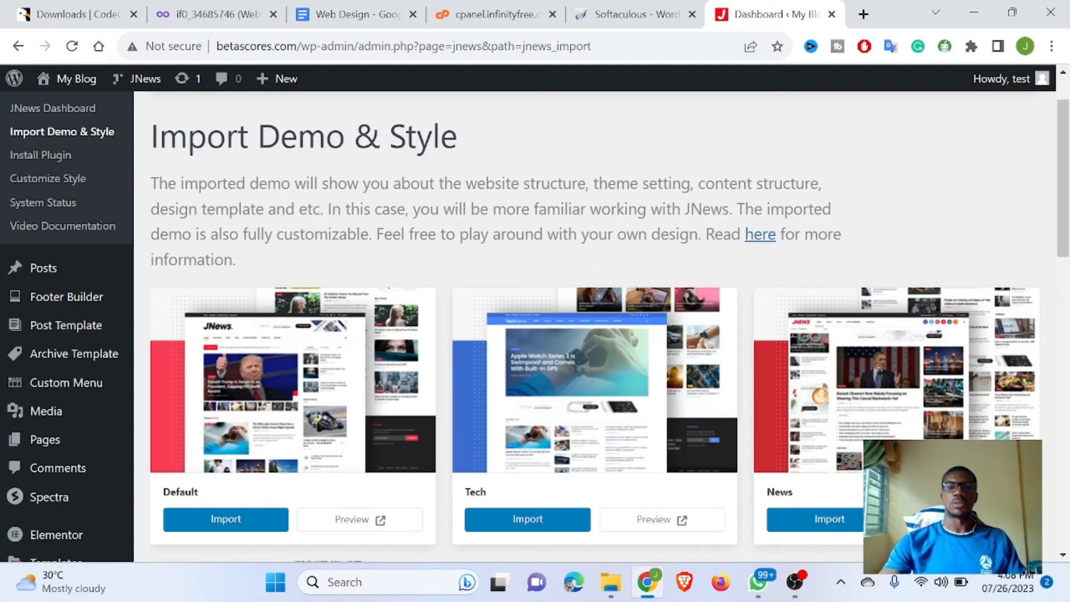
{"action": "scroll", "coordinate": [595, 326], "scroll_direction": "down", "scroll_amount": 2}
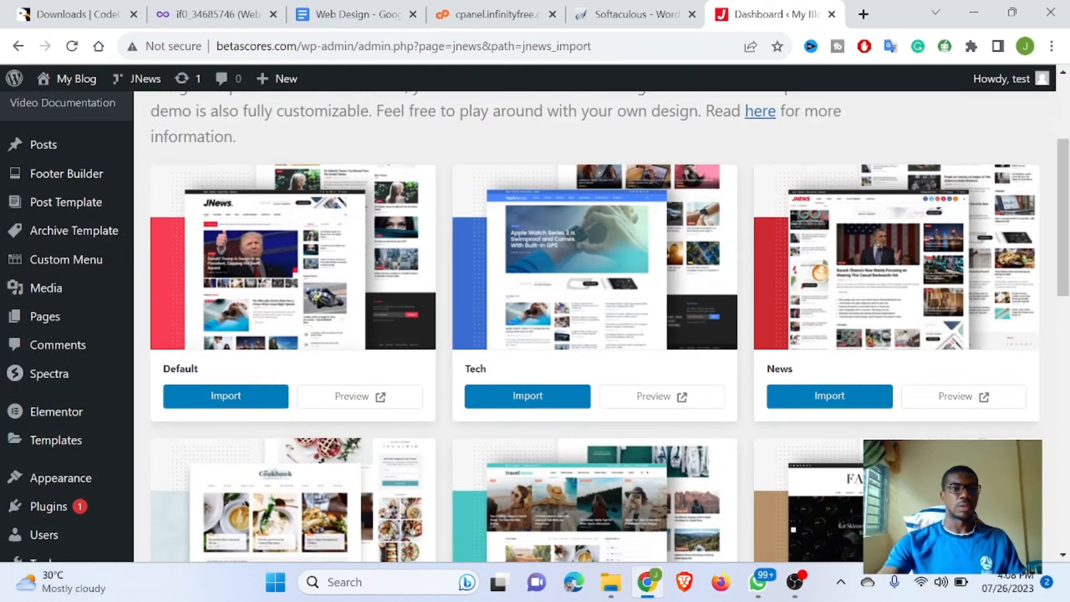
{"action": "scroll", "coordinate": [594, 326], "scroll_direction": "up", "scroll_amount": 4}
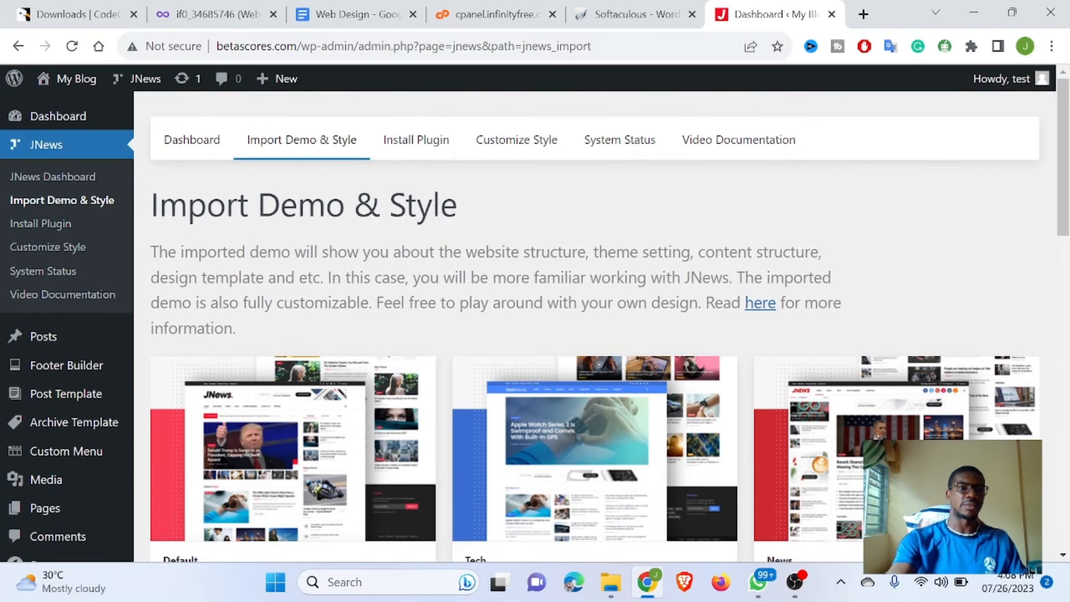
{"action": "scroll", "coordinate": [535, 321], "scroll_direction": "down", "scroll_amount": 1}
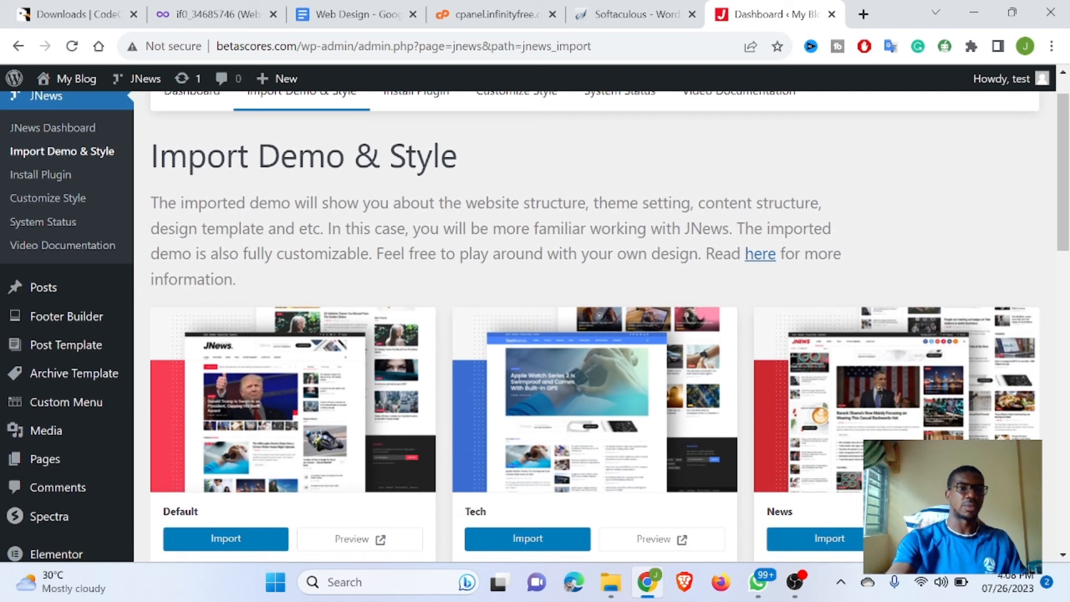
{"action": "scroll", "coordinate": [535, 321], "scroll_direction": "up", "scroll_amount": 1}
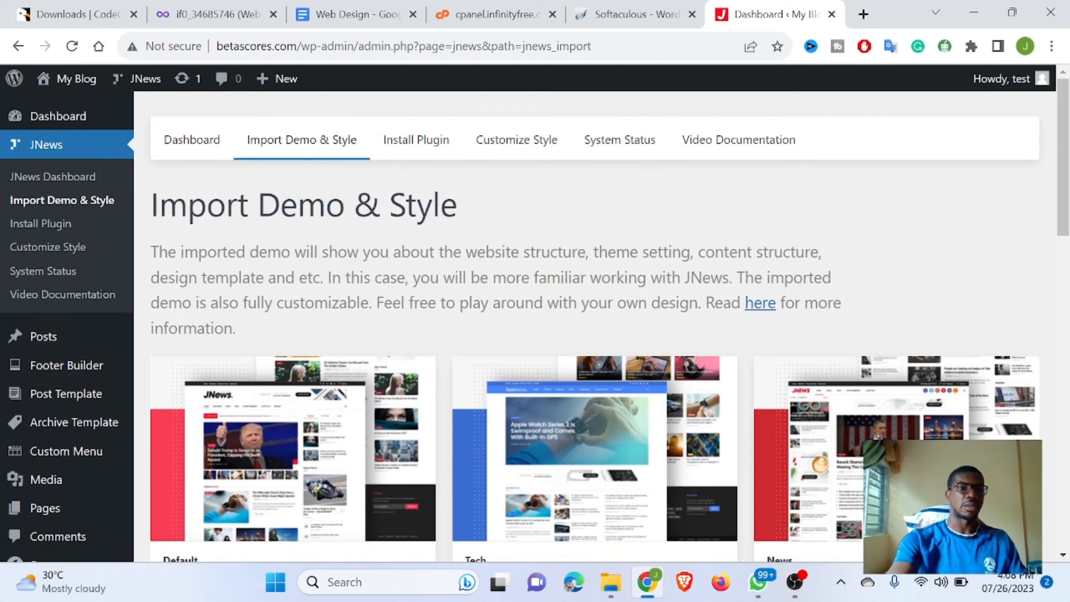
{"action": "left_click", "coordinate": [48, 247]}
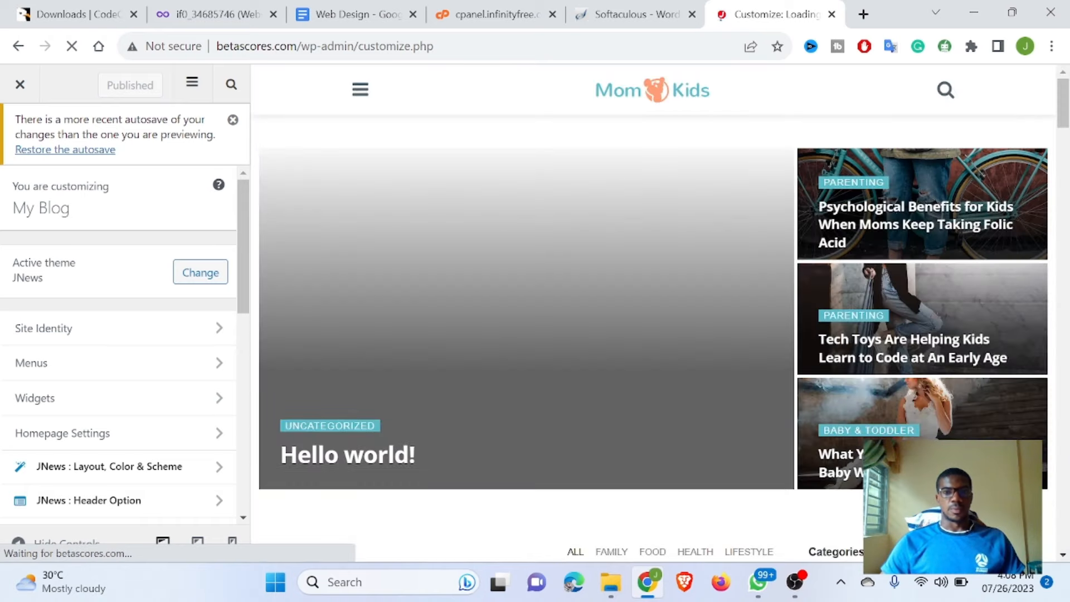
Step: Look over the homepage preview and the list of customization sections from Site Identity to JNews : Scheme Style
{"action": "scroll", "coordinate": [653, 312], "scroll_direction": "down", "scroll_amount": 1}
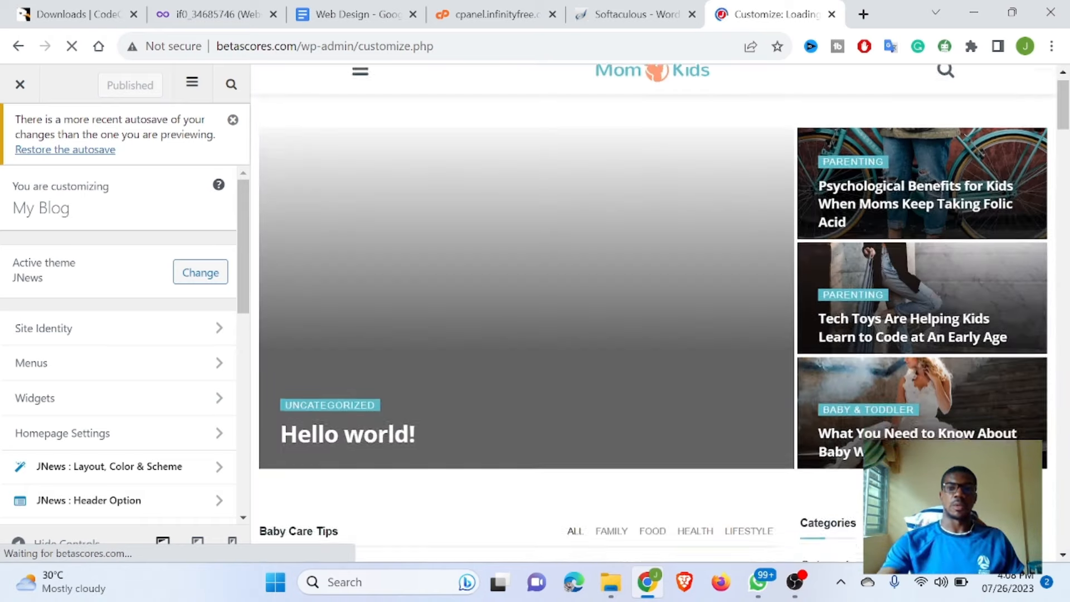
{"action": "scroll", "coordinate": [653, 312], "scroll_direction": "up", "scroll_amount": 1}
{"action": "scroll", "coordinate": [653, 312], "scroll_direction": "down", "scroll_amount": 2}
{"action": "scroll", "coordinate": [653, 312], "scroll_direction": "up", "scroll_amount": 1}
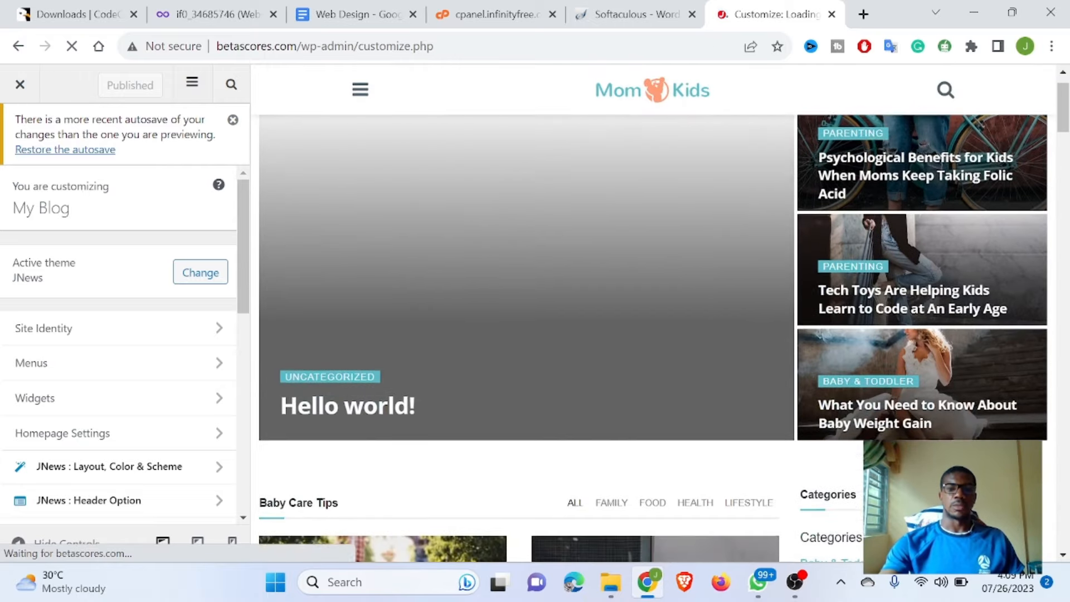
{"action": "scroll", "coordinate": [920, 206], "scroll_direction": "up", "scroll_amount": 1}
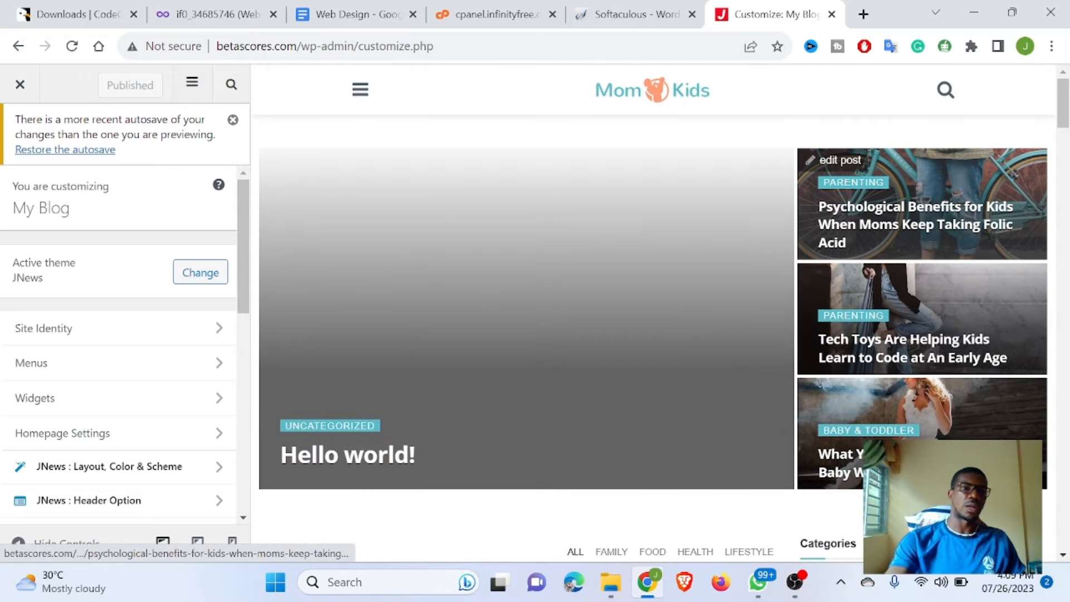
{"action": "scroll", "coordinate": [117, 335], "scroll_direction": "down", "scroll_amount": 2}
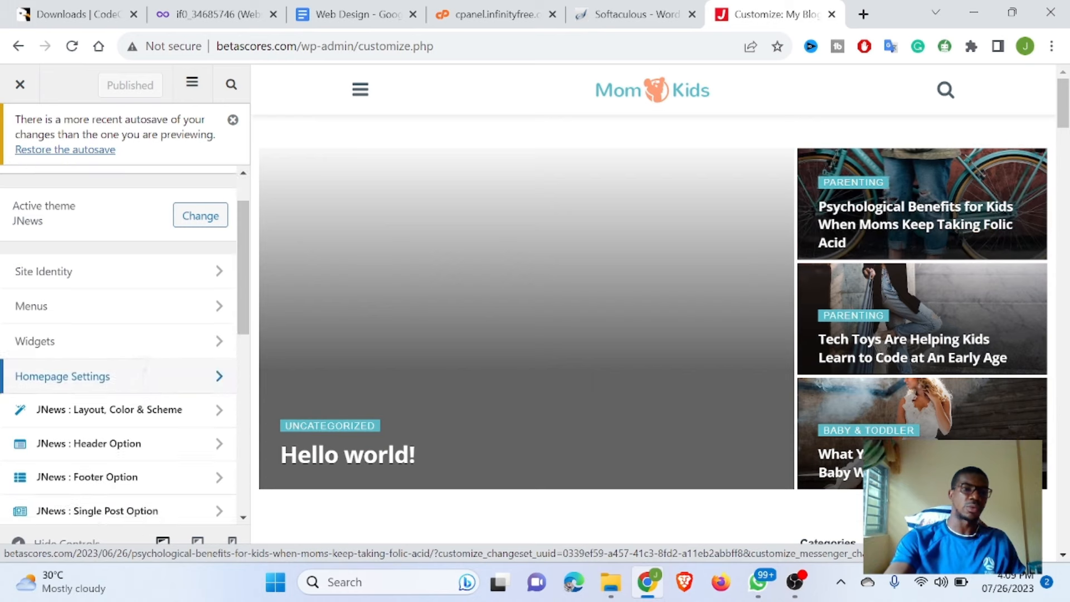
{"action": "scroll", "coordinate": [117, 335], "scroll_direction": "down", "scroll_amount": 5}
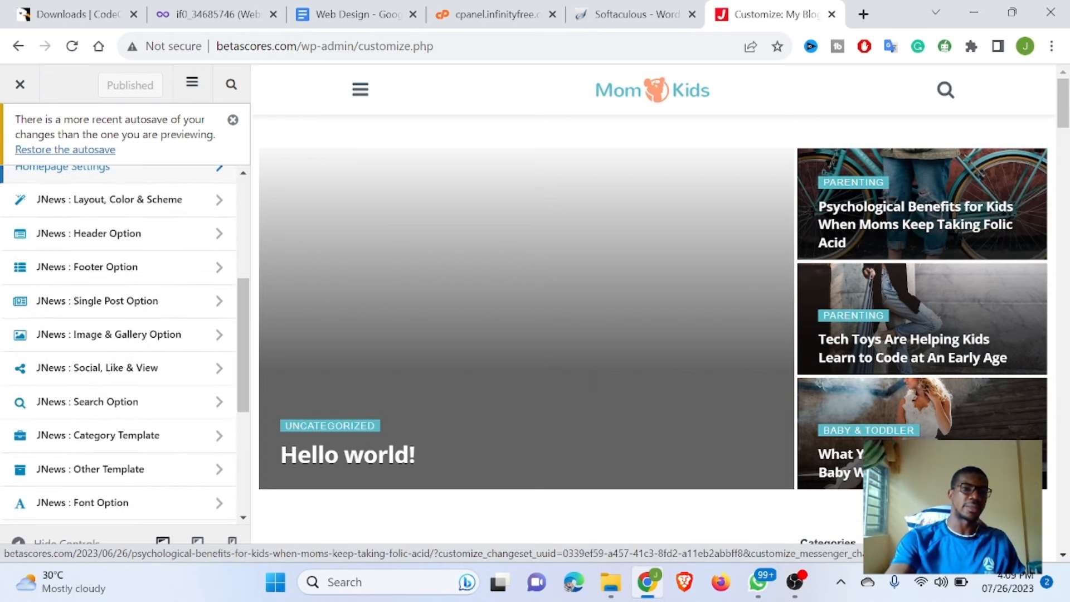
{"action": "scroll", "coordinate": [117, 334], "scroll_direction": "down", "scroll_amount": 3}
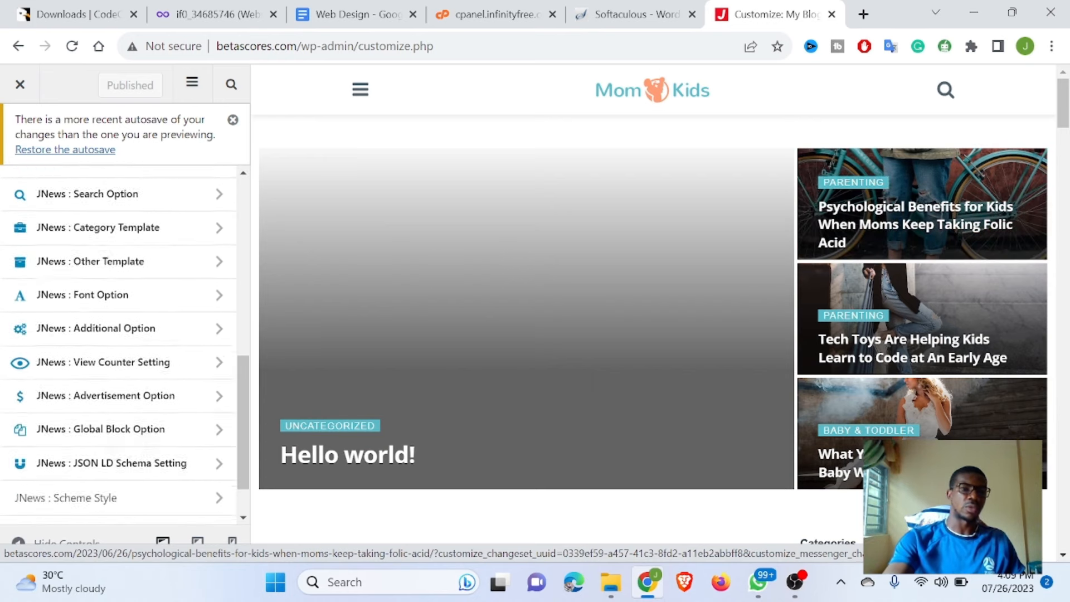
{"action": "scroll", "coordinate": [117, 335], "scroll_direction": "up", "scroll_amount": 8}
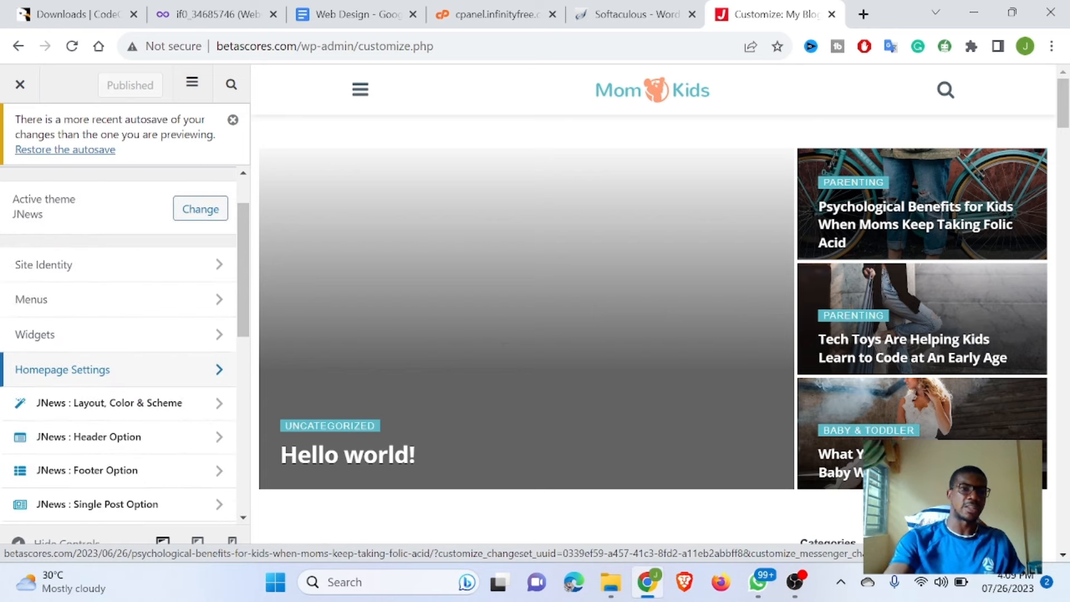
Step: Open the Site Identity settings and clear the site title
{"action": "left_click", "coordinate": [117, 265]}
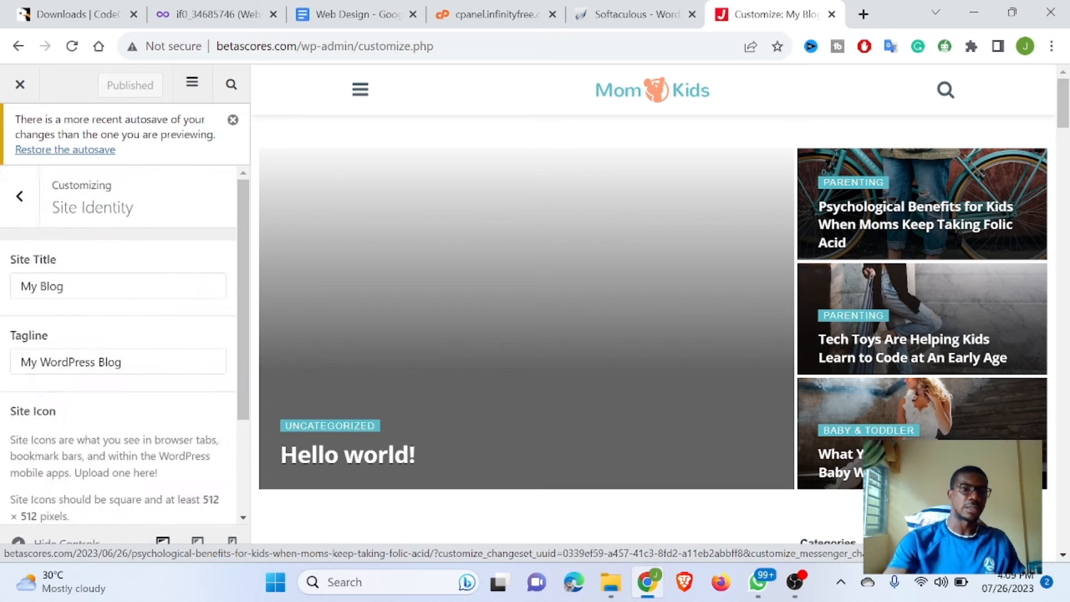
{"action": "left_click", "coordinate": [62, 290]}
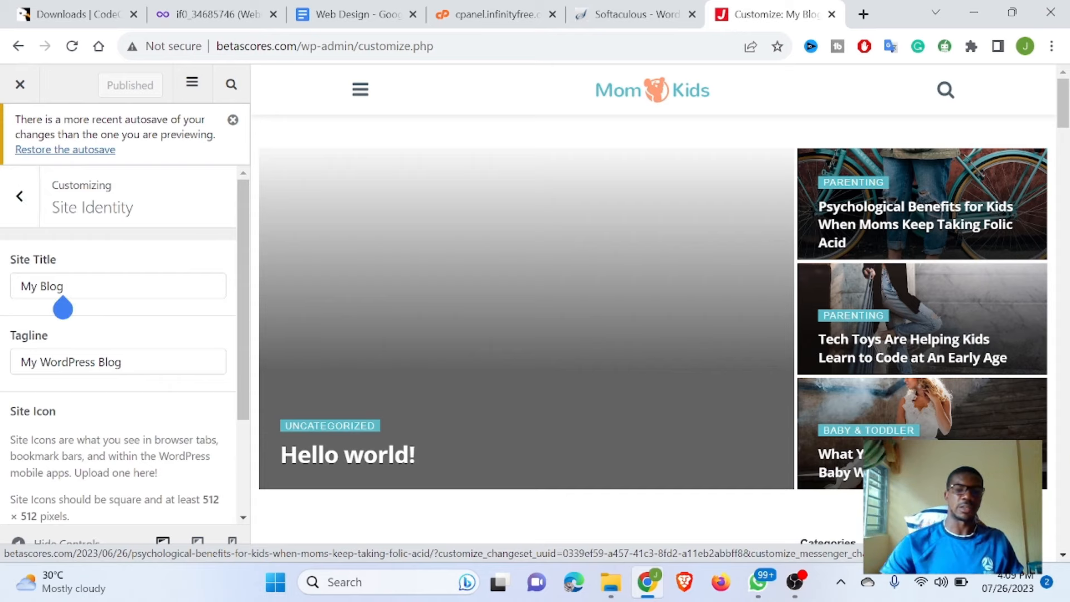
{"action": "key", "text": "BackSpace"}
{"action": "key", "text": "BackSpace"}
{"action": "key", "text": "BackSpace"}
{"action": "key", "text": "BackSpace"}
{"action": "key", "text": "BackSpace"}
{"action": "key", "text": "BackSpace"}
{"action": "key", "text": "BackSpace"}
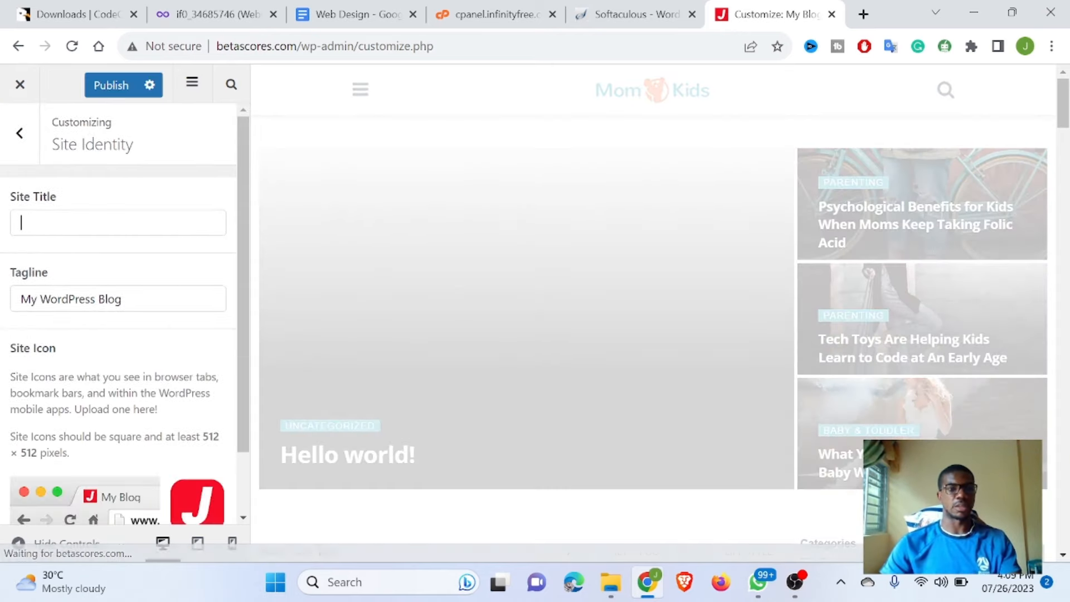
Step: Set the site title to "Test Blog" and replace the tagline with "News || Football || Games"
{"action": "type", "text": "Tes"}
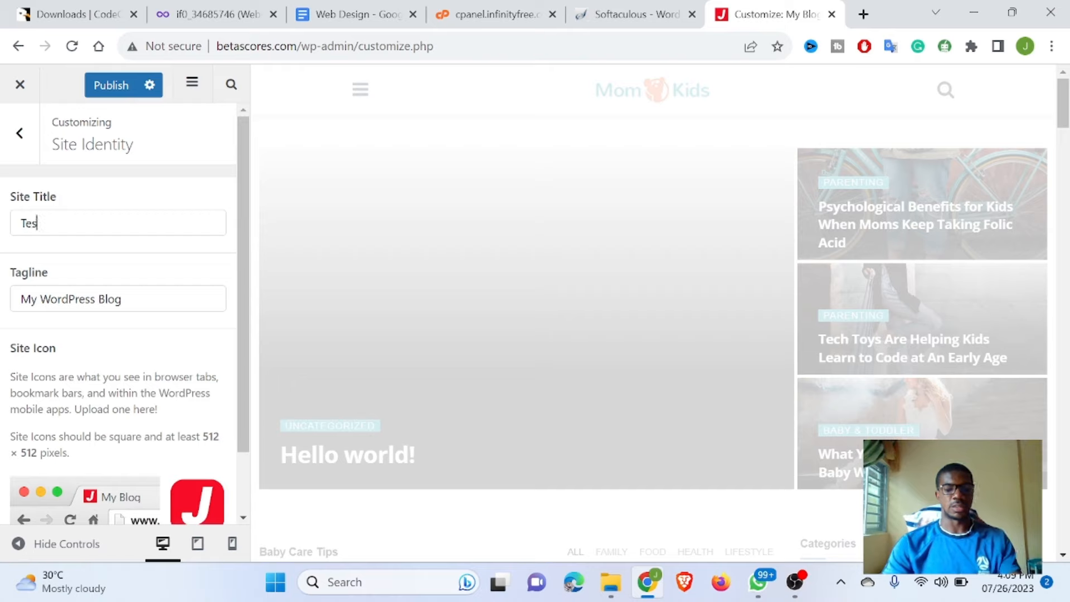
{"action": "type", "text": "t Blog"}
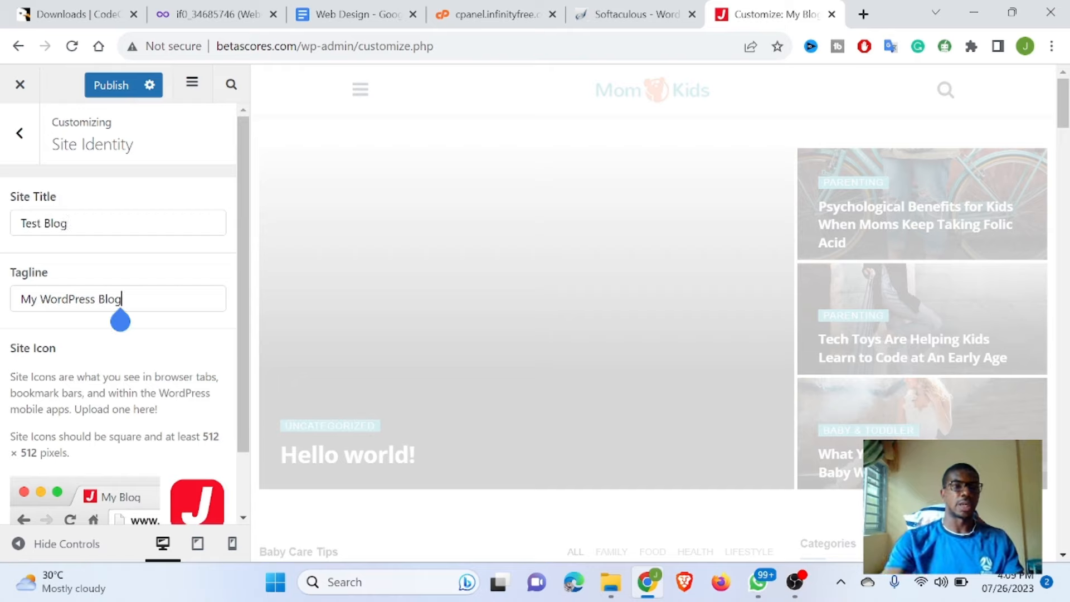
{"action": "left_click", "coordinate": [121, 299]}
{"action": "key", "text": "BackSpace"}
{"action": "key", "text": "BackSpace"}
{"action": "key", "text": "BackSpace"}
{"action": "key", "text": "BackSpace"}
{"action": "key", "text": "BackSpace"}
{"action": "key", "text": "BackSpace"}
{"action": "key", "text": "BackSpace"}
{"action": "key", "text": "BackSpace"}
{"action": "key", "text": "BackSpace"}
{"action": "key", "text": "BackSpace"}
{"action": "key", "text": "BackSpace"}
{"action": "key", "text": "BackSpace"}
{"action": "key", "text": "BackSpace"}
{"action": "key", "text": "BackSpace"}
{"action": "key", "text": "BackSpace"}
{"action": "key", "text": "BackSpace"}
{"action": "key", "text": "BackSpace"}
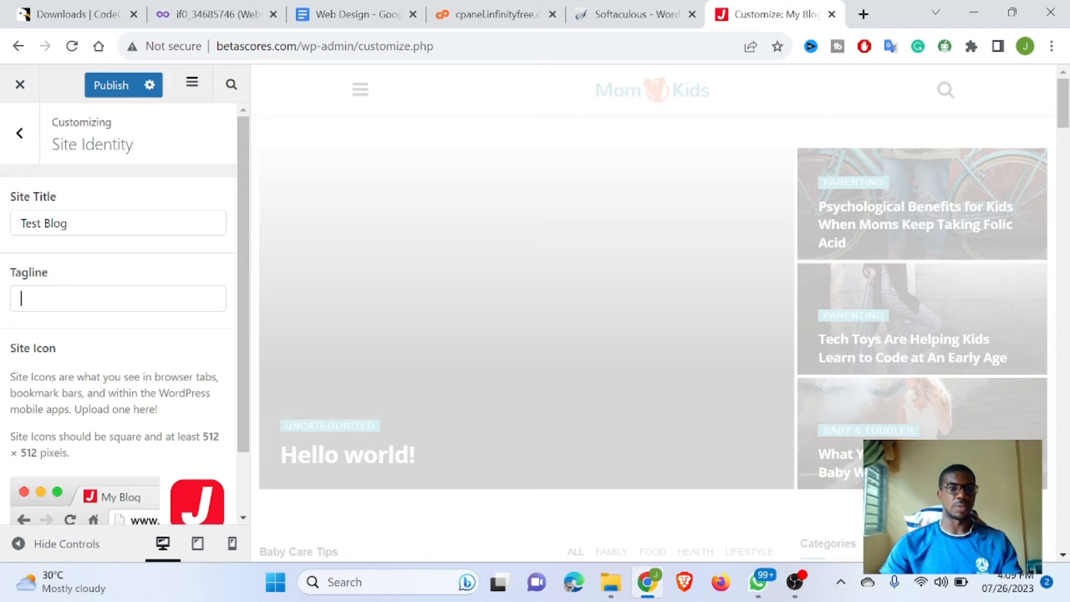
{"action": "type", "text": "News "}
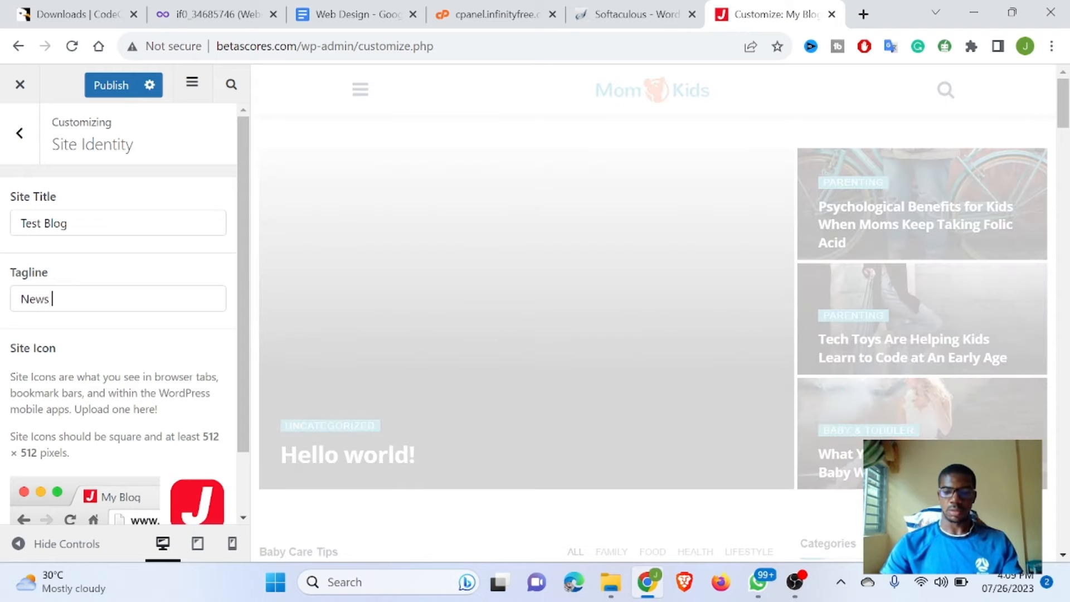
{"action": "type", "text": "||"}
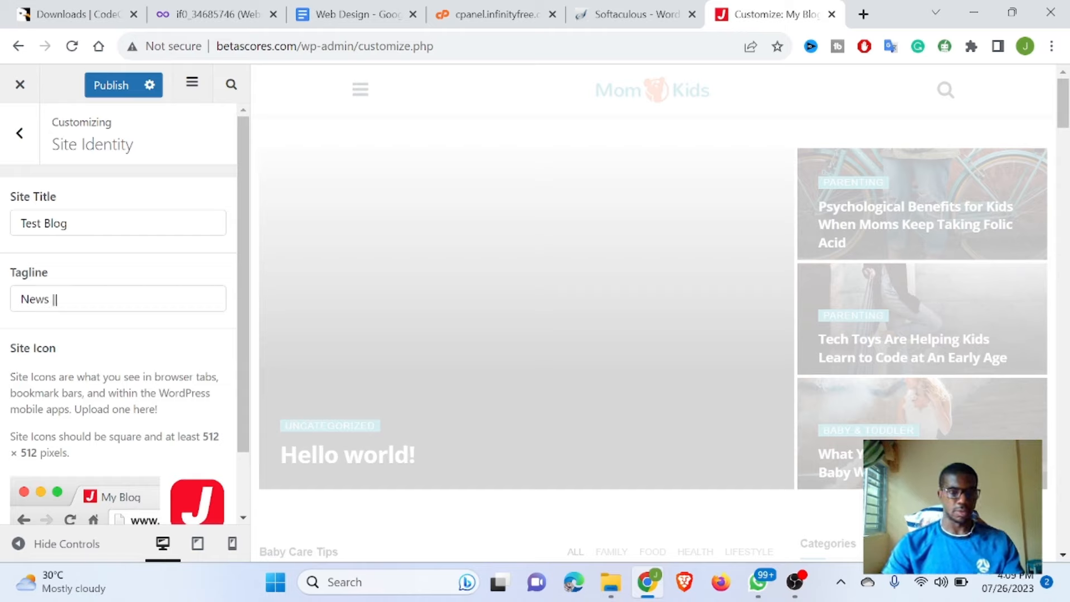
{"action": "type", "text": " Football"}
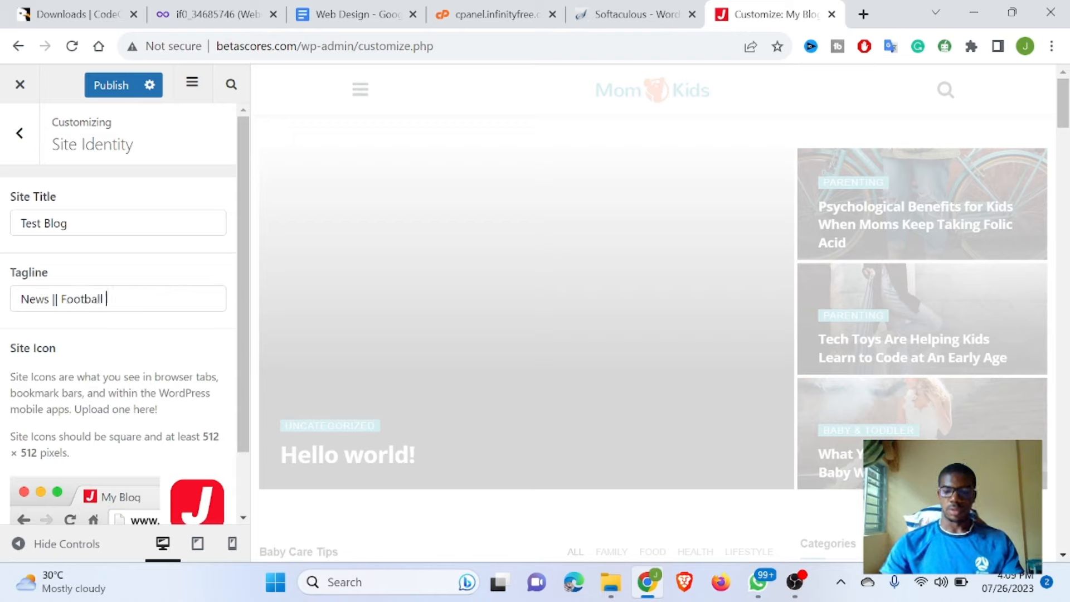
{"action": "type", "text": " ||"}
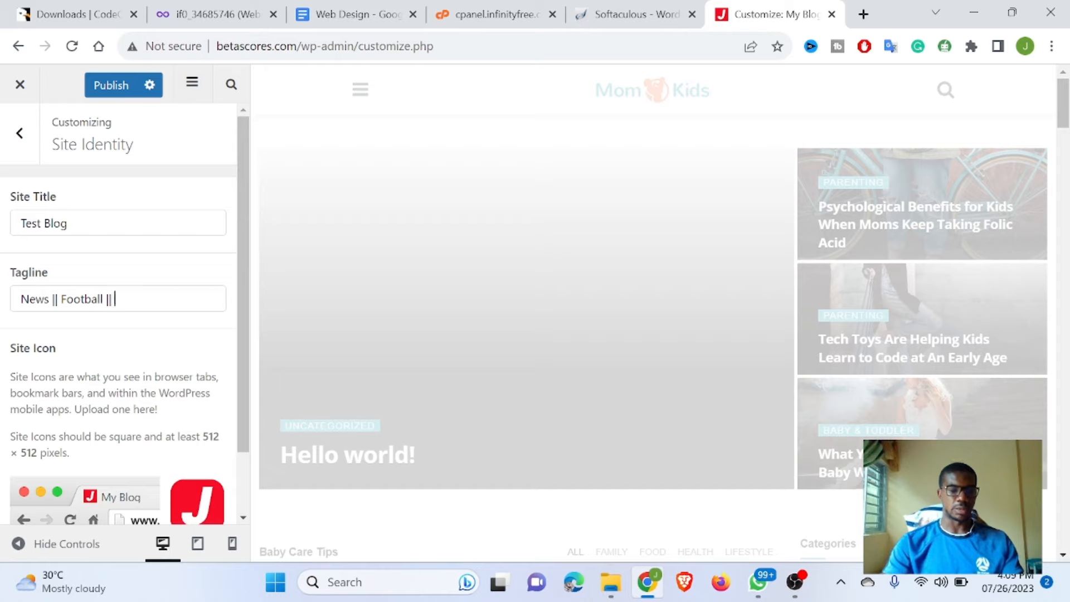
{"action": "type", "text": " Ga"}
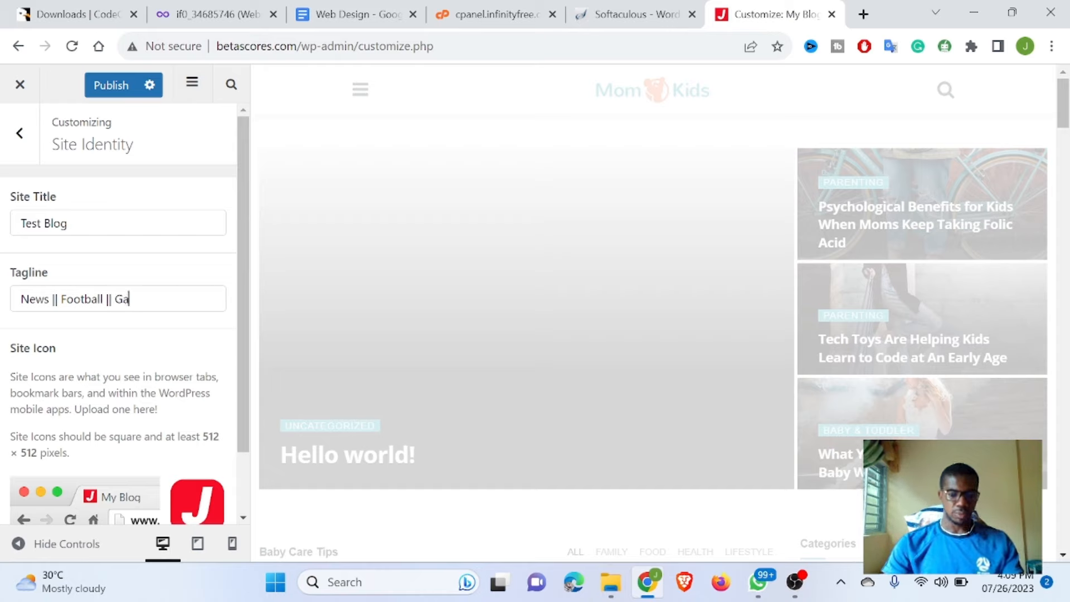
{"action": "type", "text": "mes"}
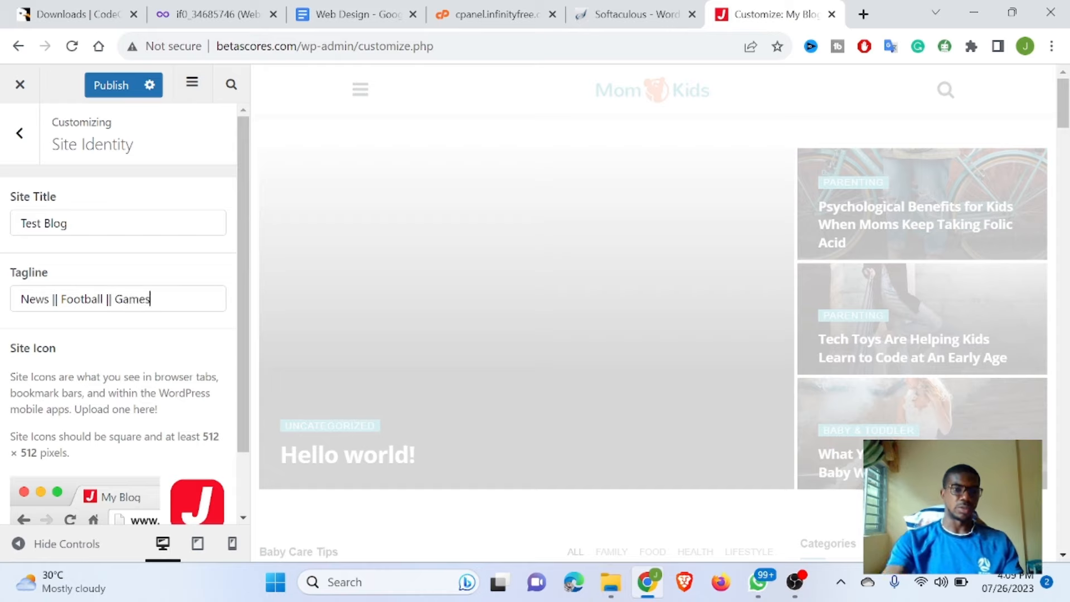
Step: Replace the site icon with the QR code image bit.ly_46UTube101 uploaded from Downloads, cropped to the full image
{"action": "scroll", "coordinate": [118, 313], "scroll_direction": "down", "scroll_amount": 1}
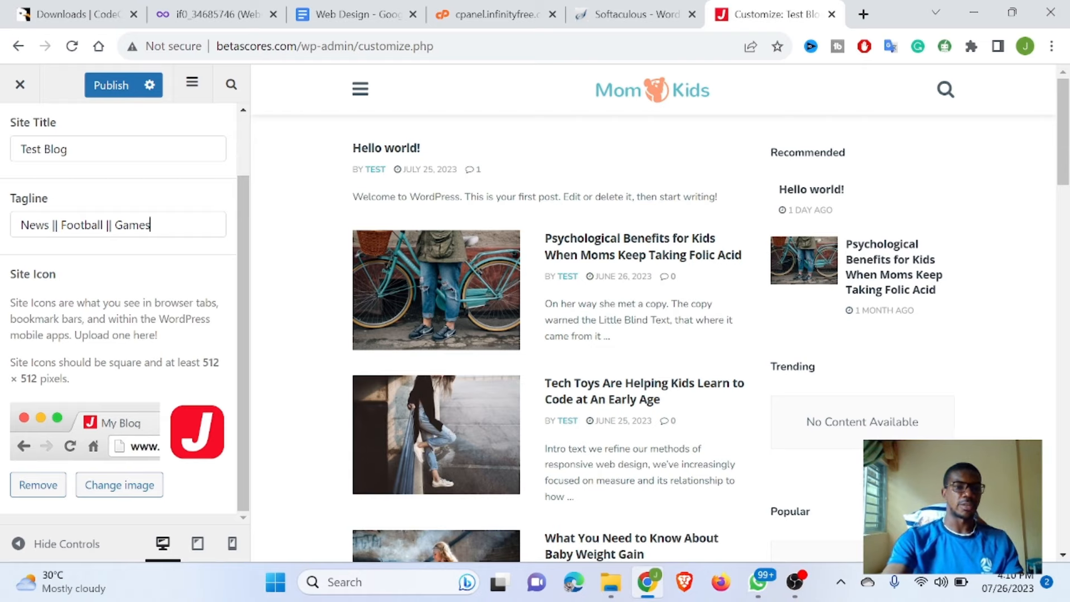
{"action": "left_click", "coordinate": [120, 485]}
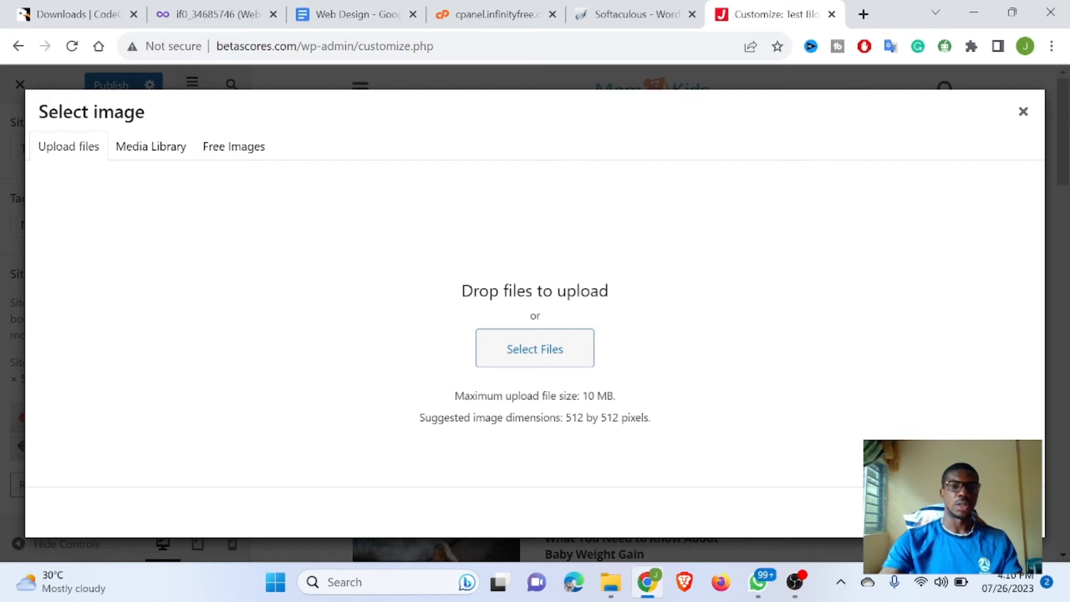
{"action": "left_click", "coordinate": [535, 349]}
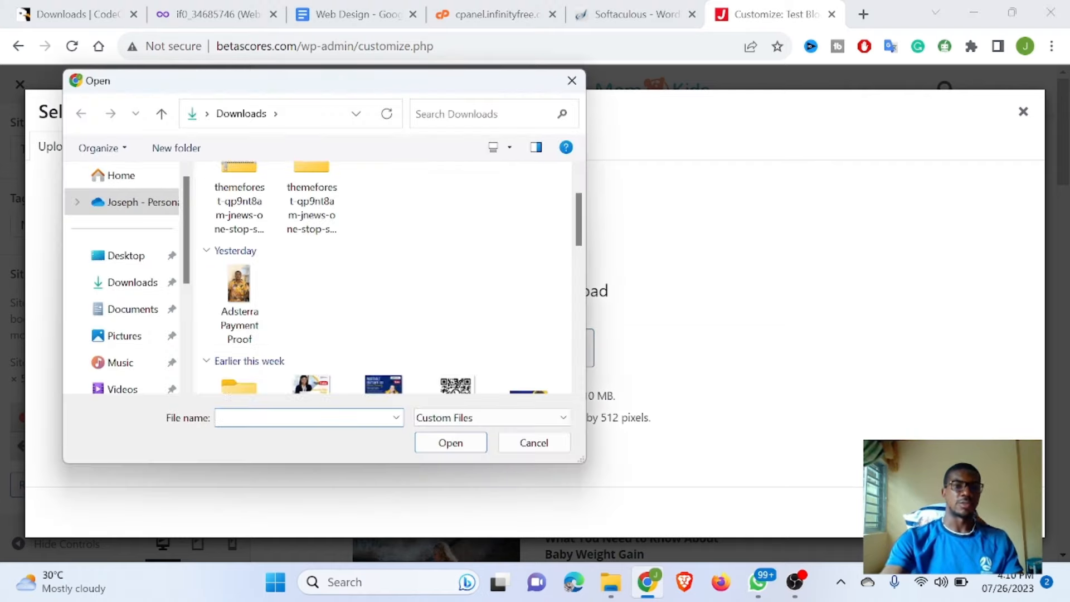
{"action": "scroll", "coordinate": [384, 278], "scroll_direction": "down", "scroll_amount": 3}
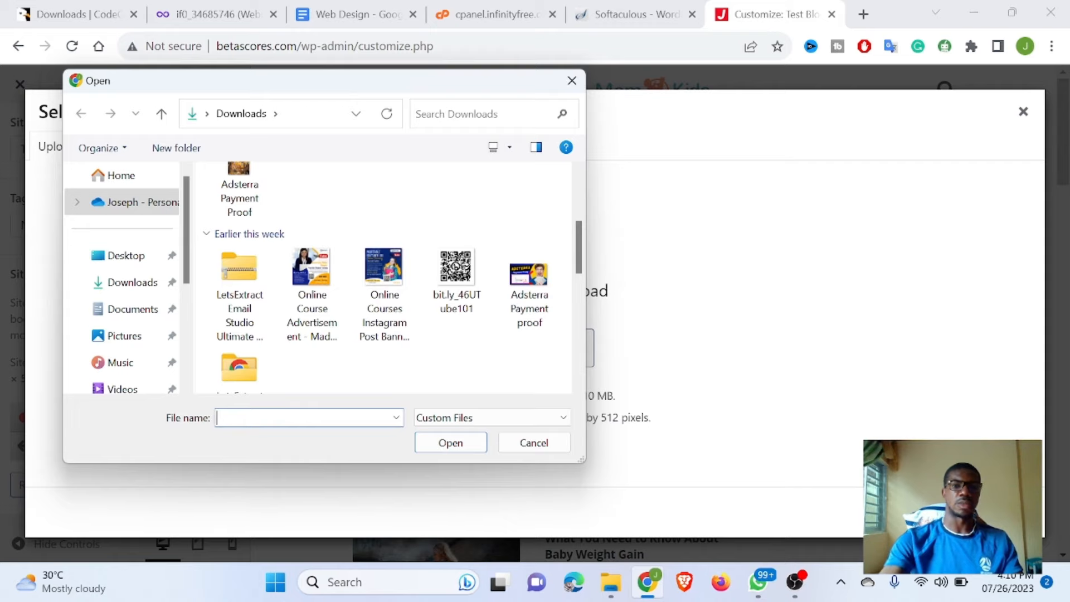
{"action": "left_click", "coordinate": [456, 282]}
{"action": "double_click", "coordinate": [457, 282]}
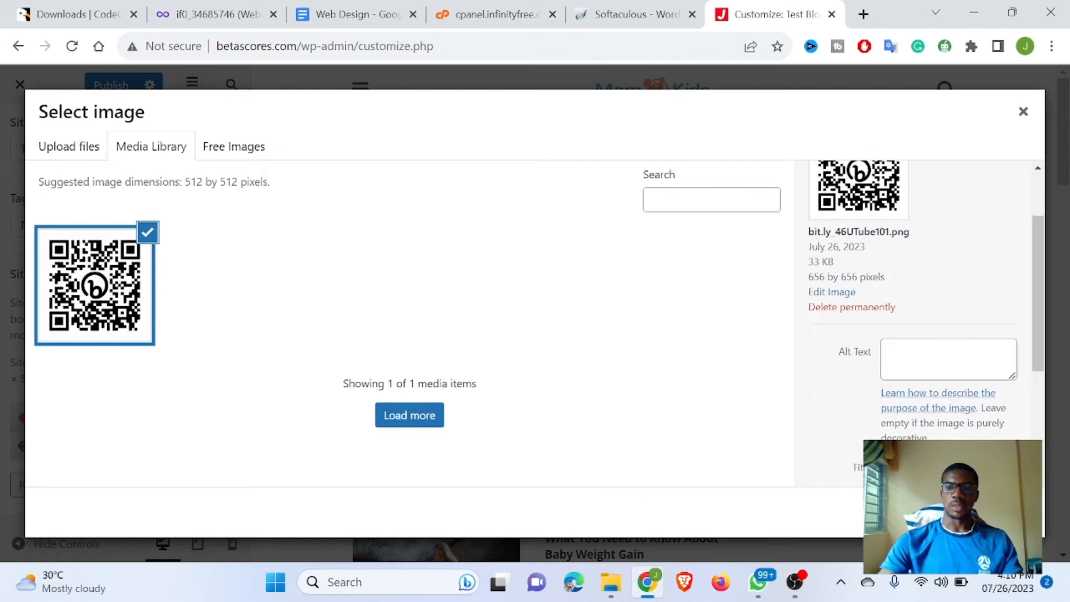
{"action": "left_click", "coordinate": [1006, 512]}
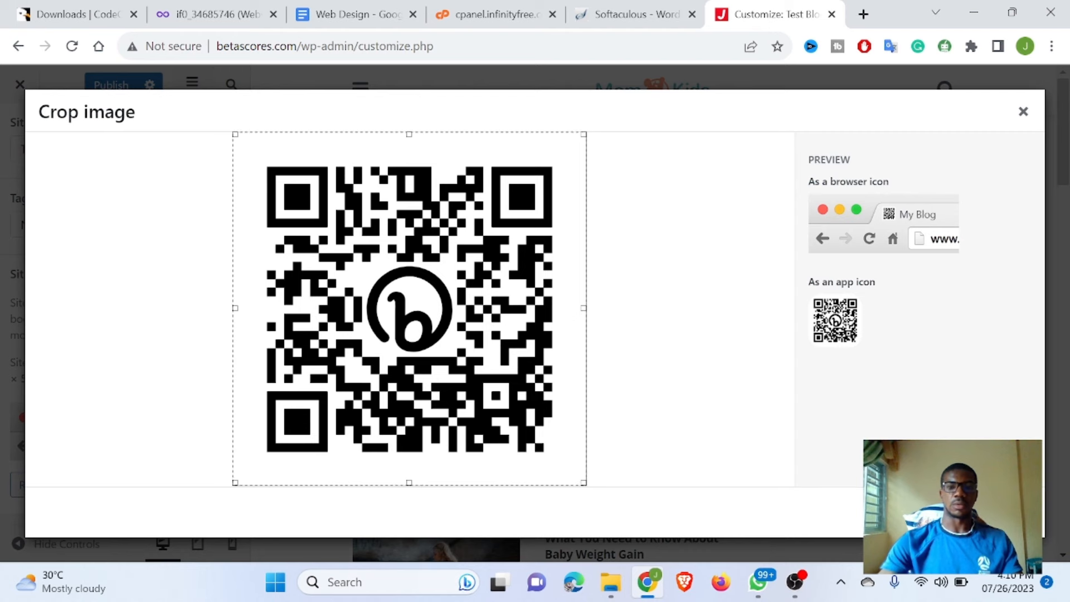
{"action": "left_click", "coordinate": [1004, 512]}
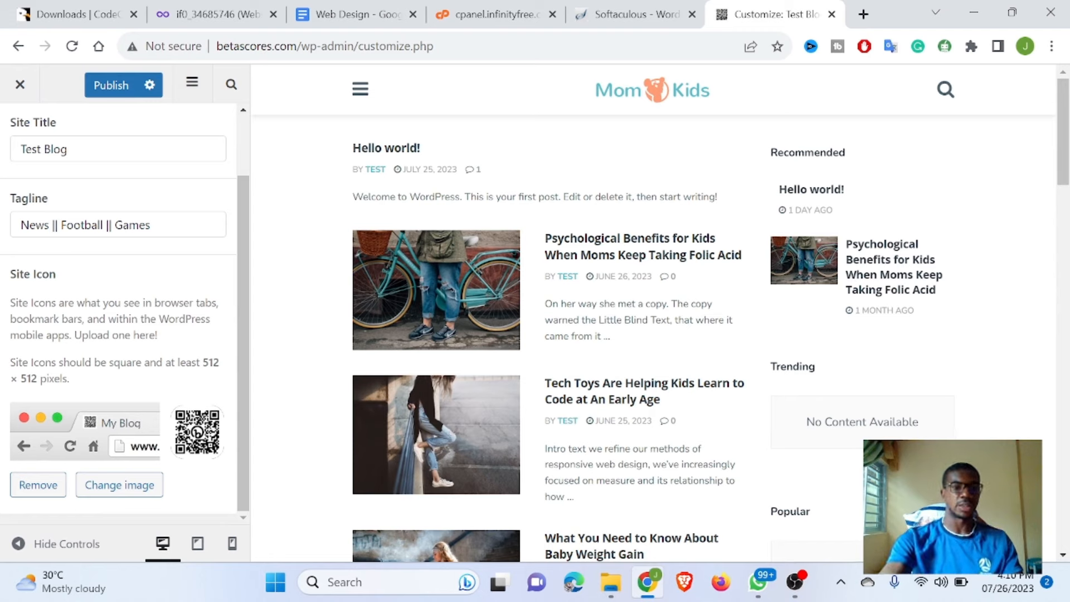
Step: Look through the Main Navigation items in the customizer's menu settings, then return to the customizer overview
{"action": "scroll", "coordinate": [118, 312], "scroll_direction": "up", "scroll_amount": 2}
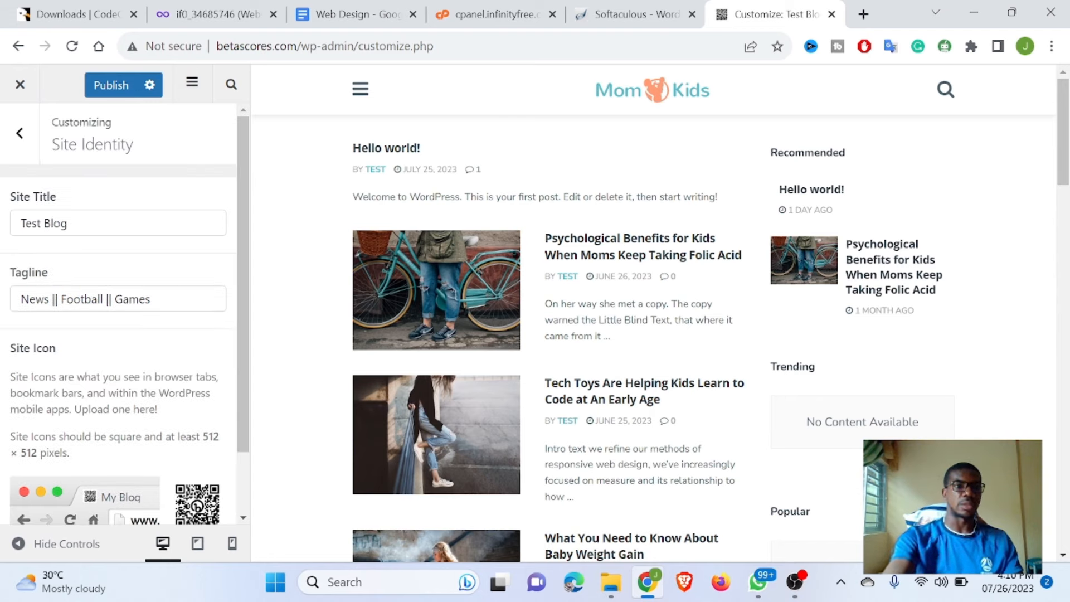
{"action": "left_click", "coordinate": [20, 132]}
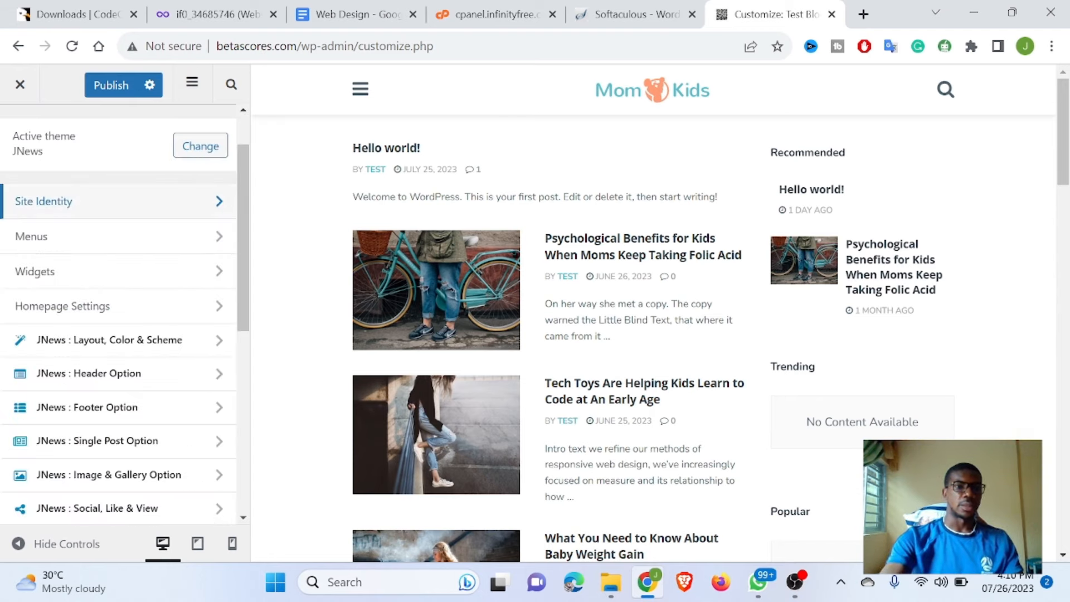
{"action": "left_click", "coordinate": [138, 229]}
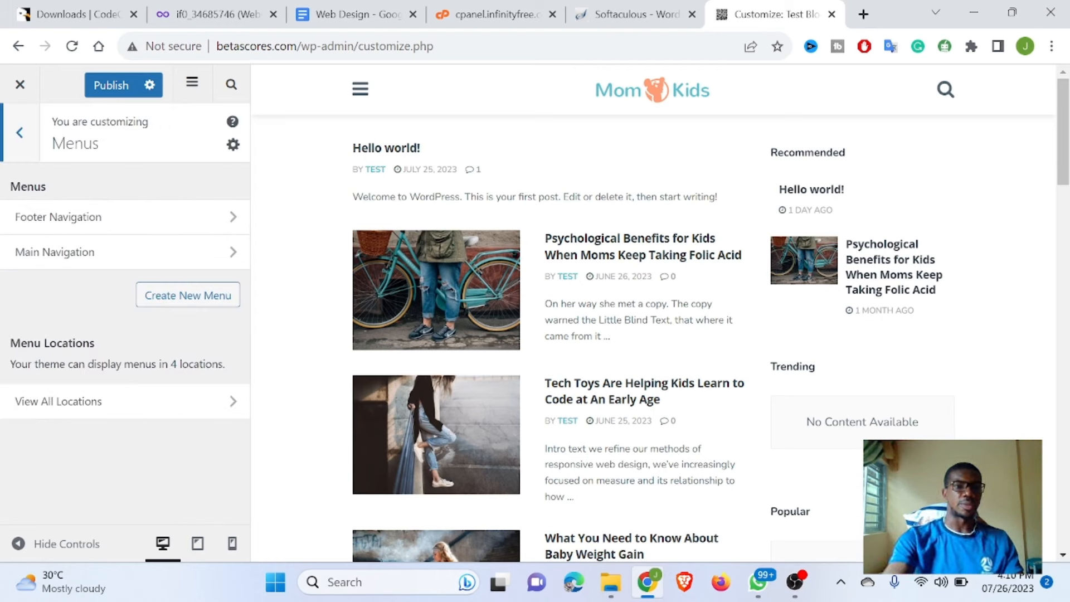
{"action": "left_click", "coordinate": [55, 251]}
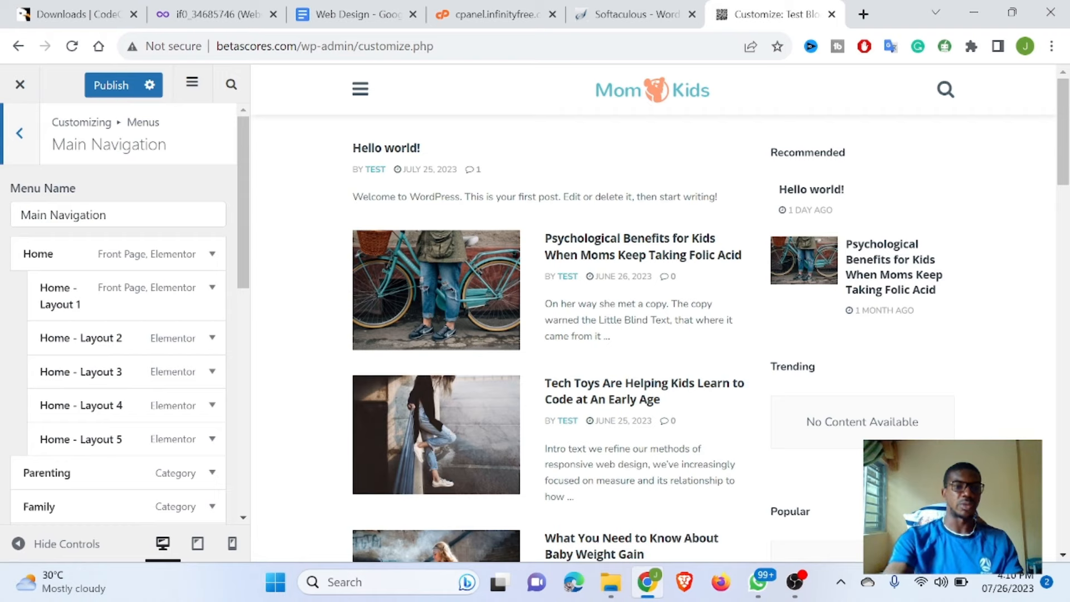
{"action": "left_click", "coordinate": [20, 132]}
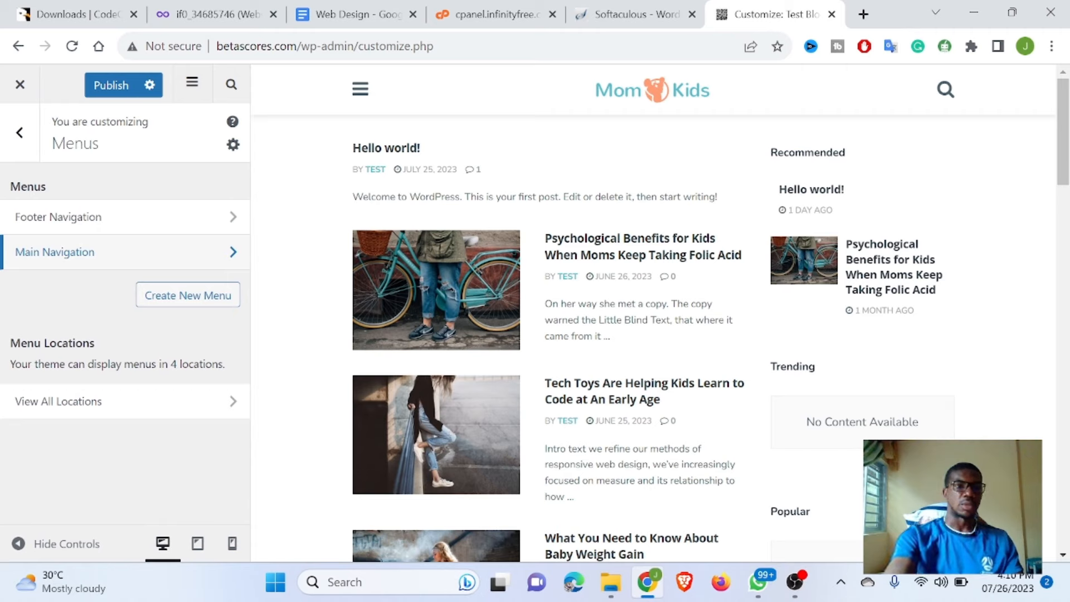
{"action": "left_click", "coordinate": [19, 133]}
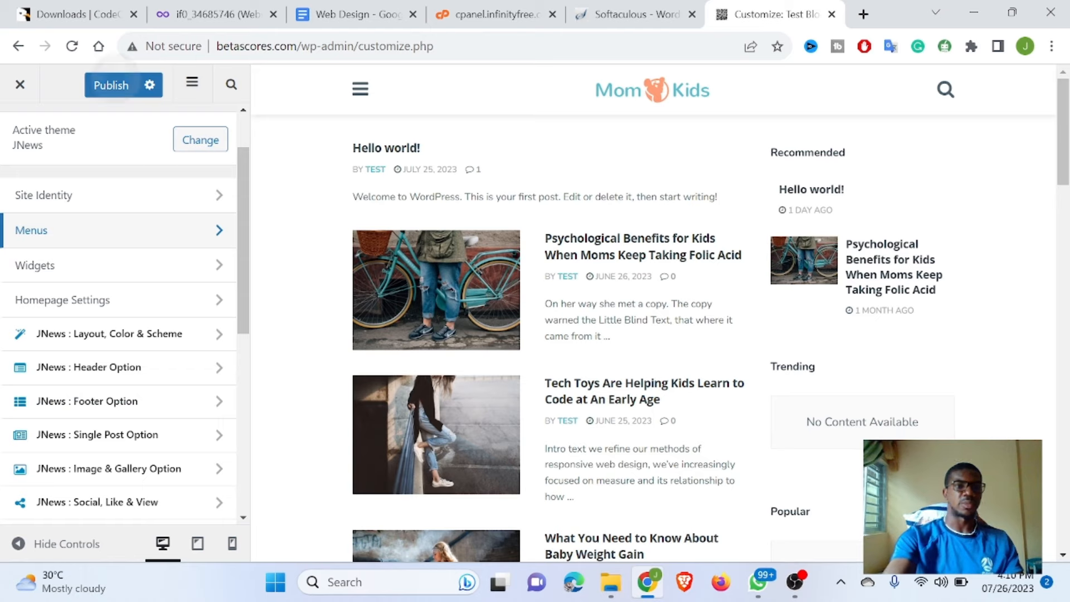
Step: Publish the site identity changes and close the customizer
{"action": "left_click", "coordinate": [111, 85]}
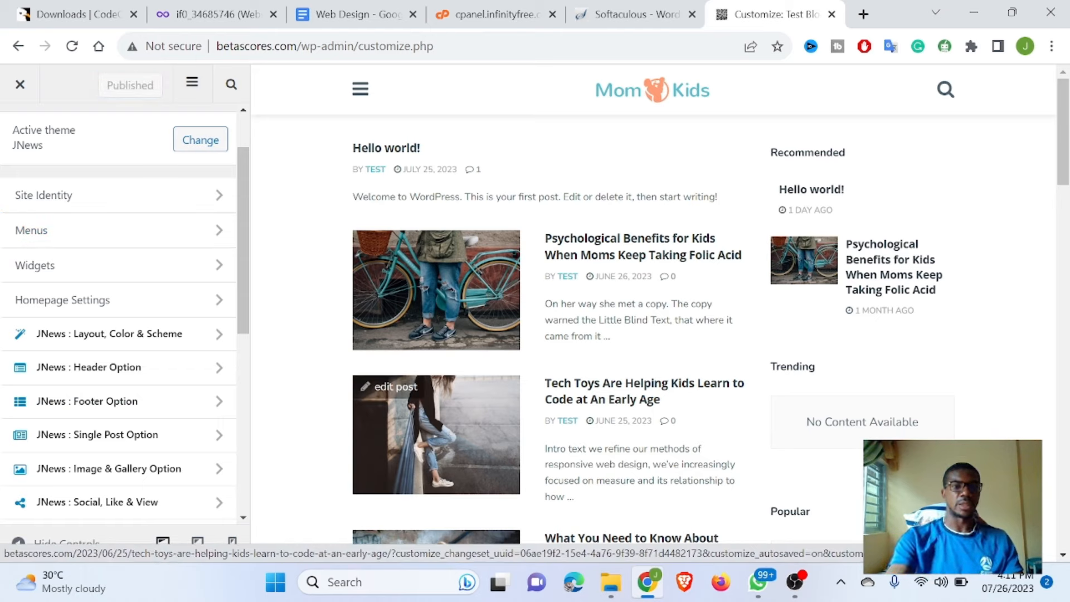
{"action": "left_click", "coordinate": [19, 84]}
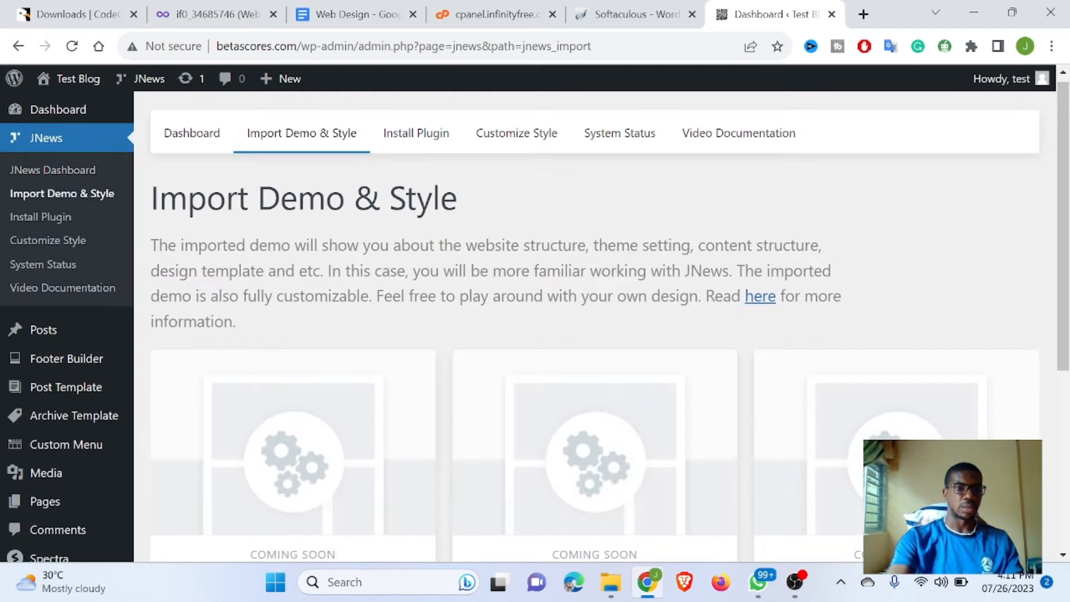
Step: Open the page for managing the site's navigation menus from the Appearance settings
{"action": "scroll", "coordinate": [595, 323], "scroll_direction": "down", "scroll_amount": 2}
{"action": "scroll", "coordinate": [595, 323], "scroll_direction": "down", "scroll_amount": 1}
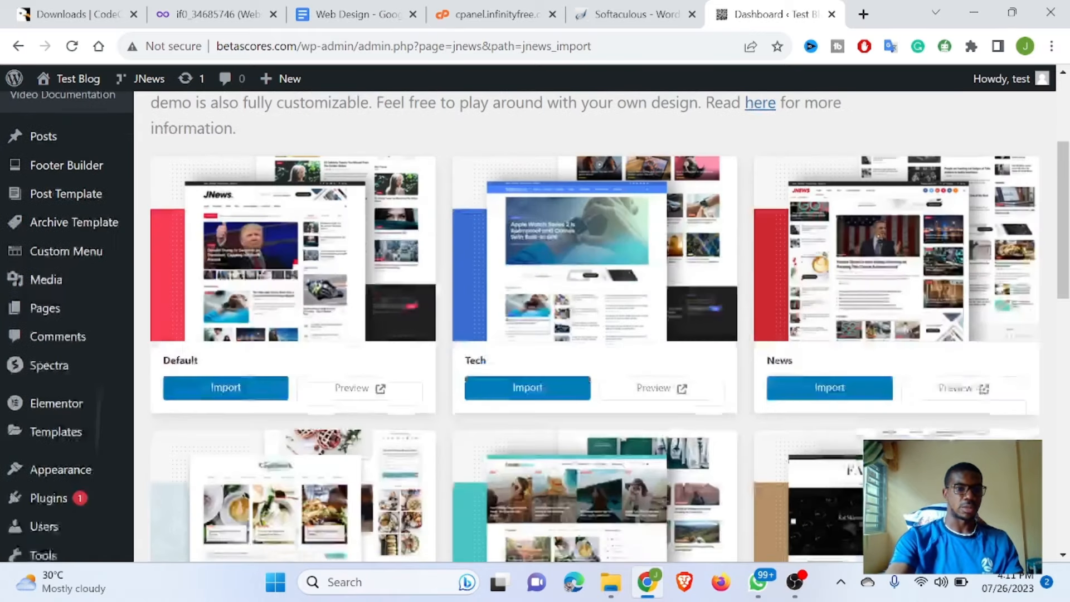
{"action": "left_click", "coordinate": [60, 452]}
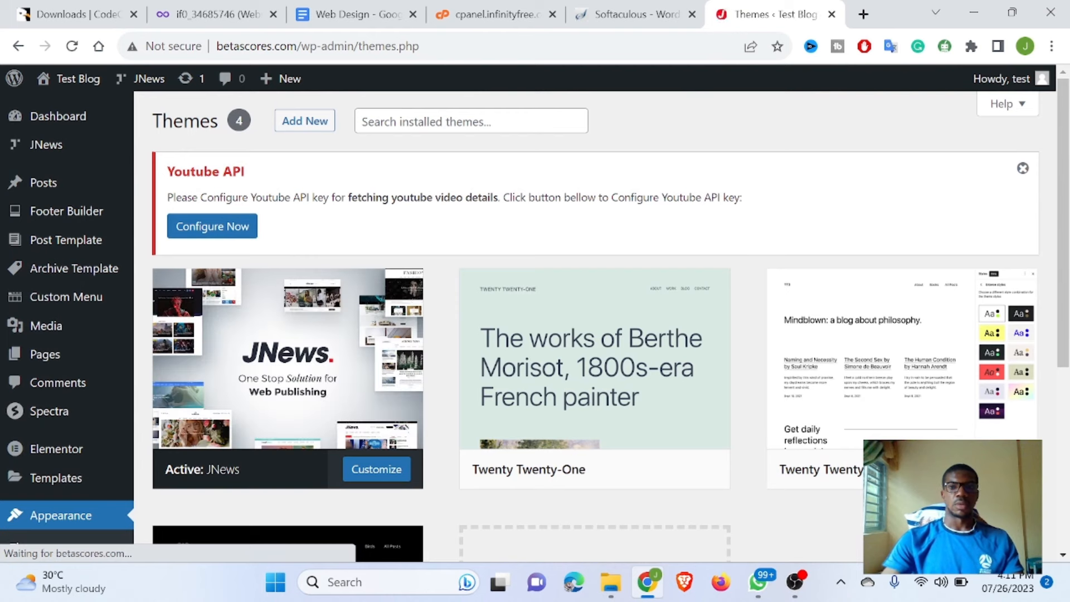
{"action": "scroll", "coordinate": [594, 323], "scroll_direction": "down", "scroll_amount": 2}
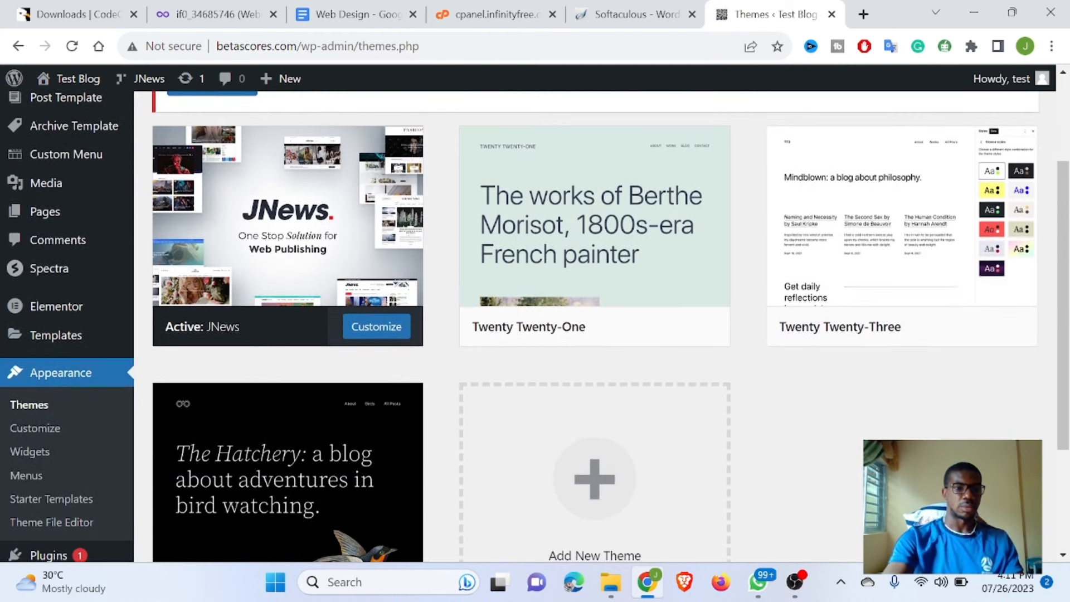
{"action": "left_click", "coordinate": [26, 475]}
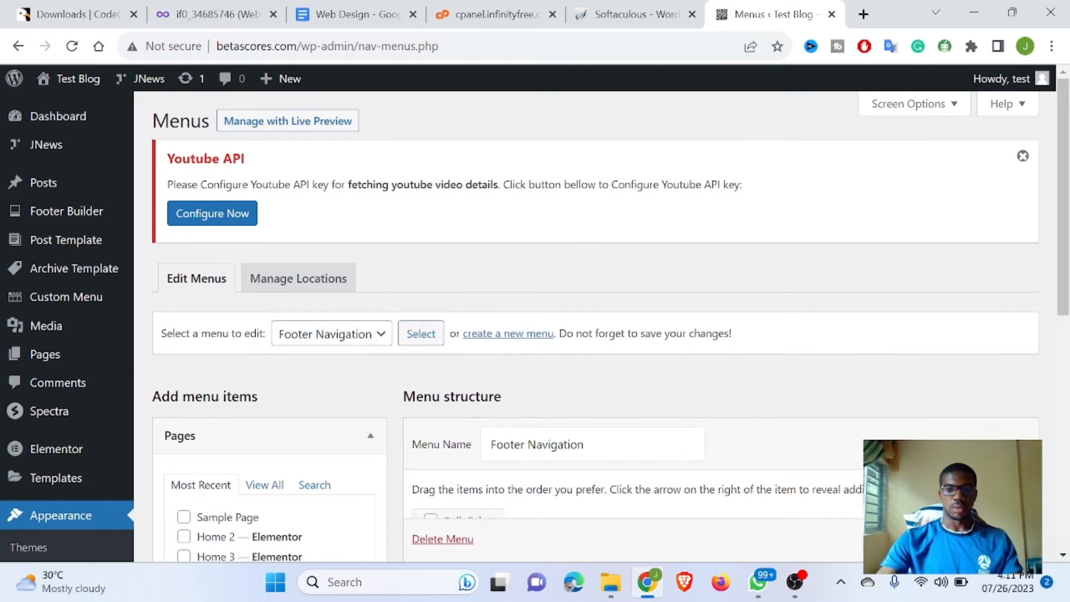
Step: Load the Main Navigation menu for editing in place of Footer Navigation
{"action": "scroll", "coordinate": [535, 321], "scroll_direction": "down", "scroll_amount": 2}
{"action": "scroll", "coordinate": [595, 323], "scroll_direction": "down", "scroll_amount": 1}
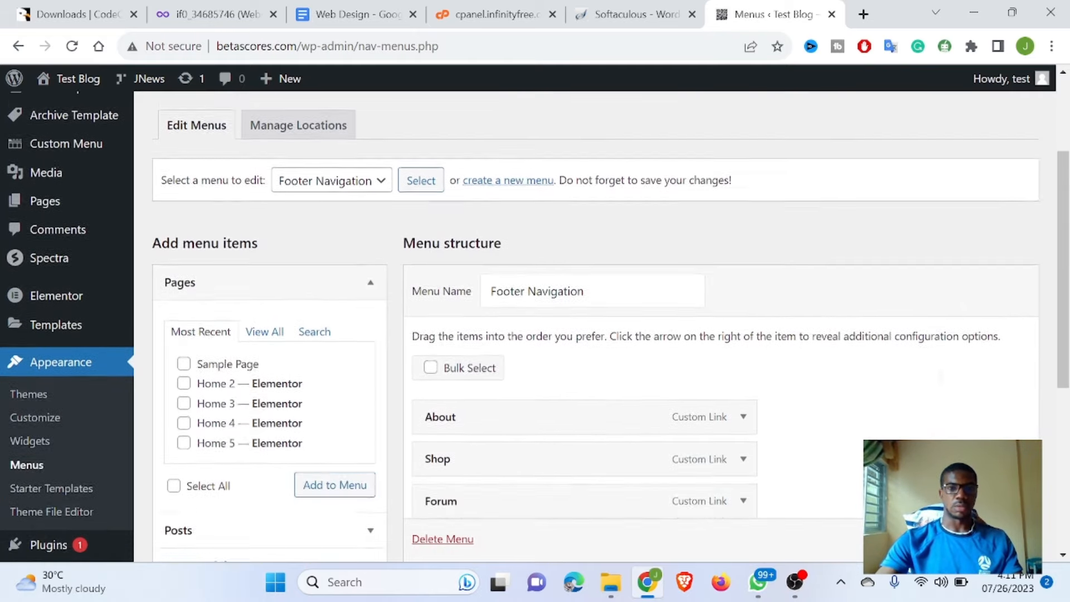
{"action": "scroll", "coordinate": [595, 324], "scroll_direction": "up", "scroll_amount": 1}
{"action": "scroll", "coordinate": [595, 323], "scroll_direction": "up", "scroll_amount": 1}
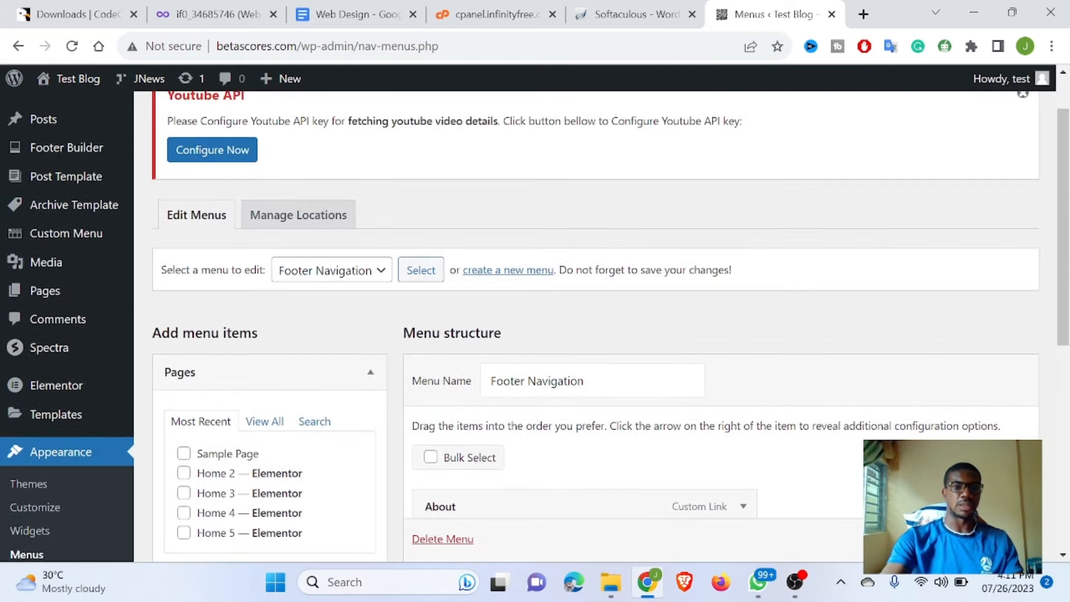
{"action": "left_click", "coordinate": [331, 269]}
{"action": "left_click", "coordinate": [322, 324]}
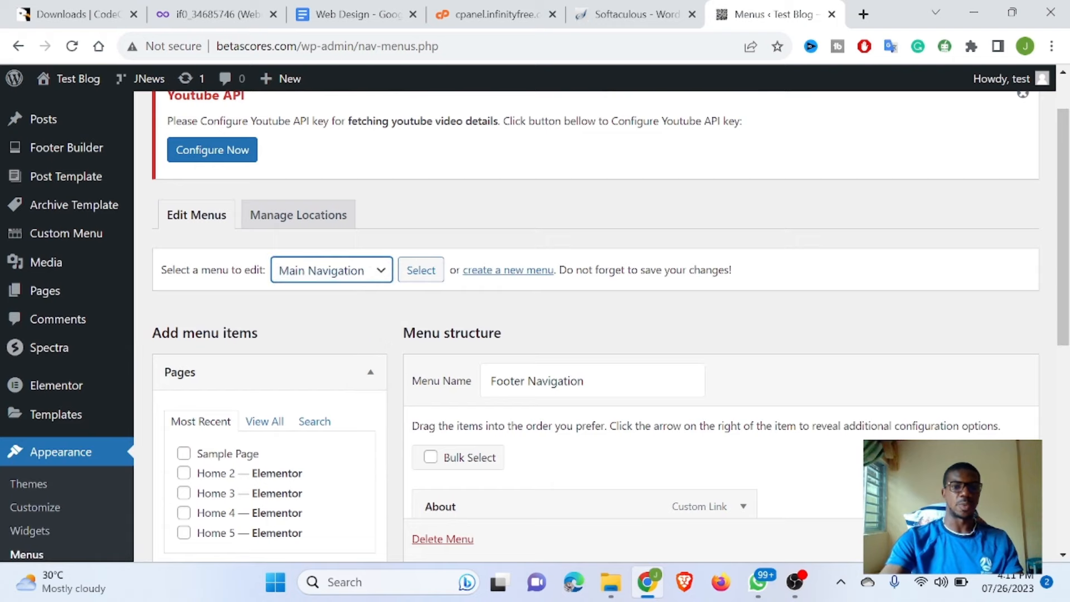
{"action": "left_click", "coordinate": [420, 269]}
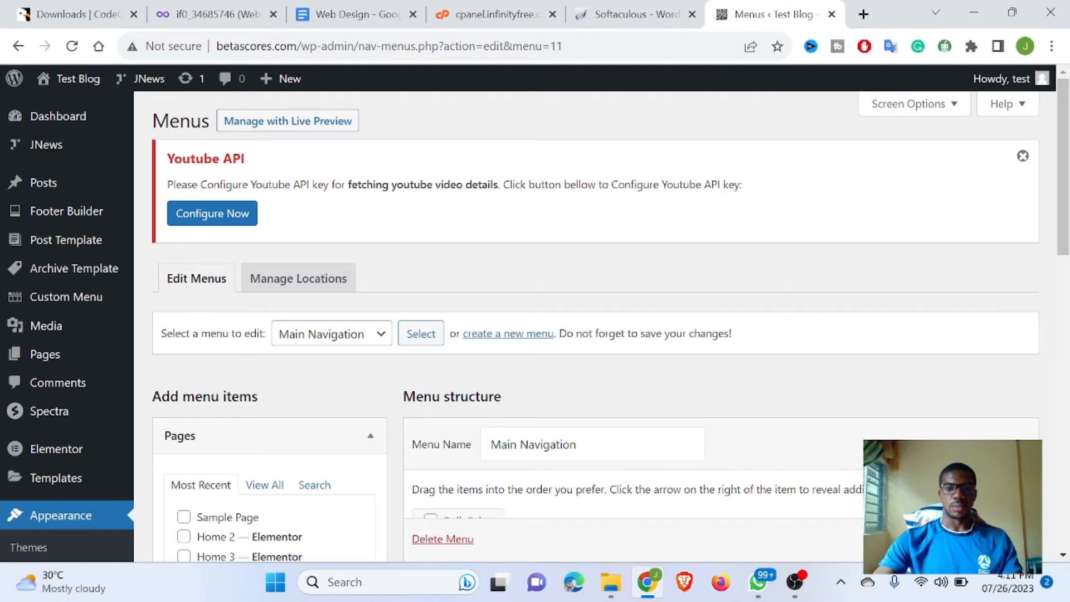
Step: Remove the Home - Layout 1 sub item from the Main Navigation menu structure
{"action": "scroll", "coordinate": [602, 321], "scroll_direction": "down", "scroll_amount": 5}
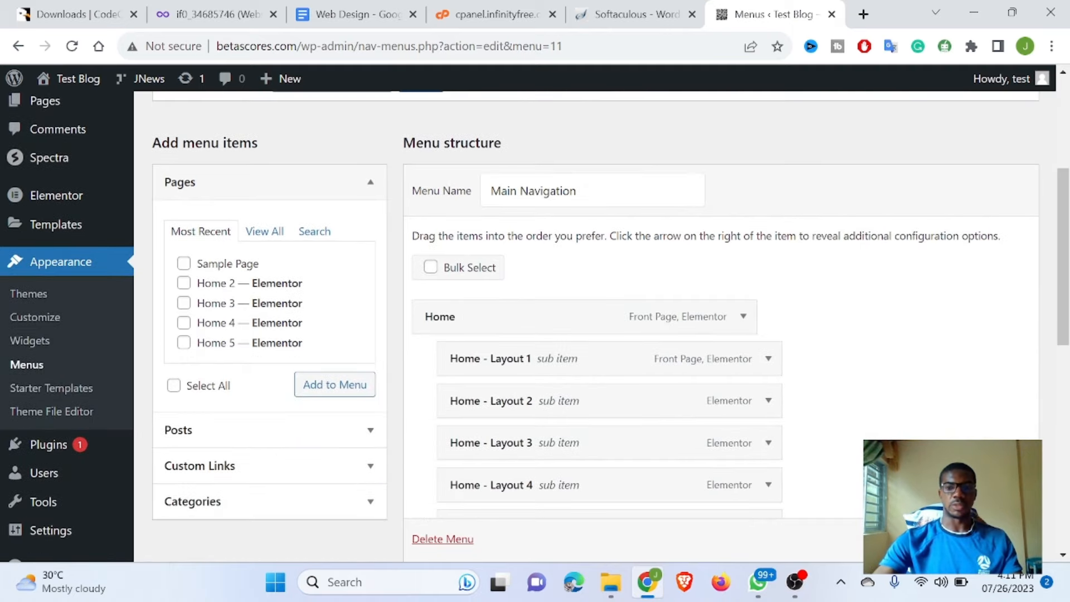
{"action": "scroll", "coordinate": [602, 321], "scroll_direction": "down", "scroll_amount": 2}
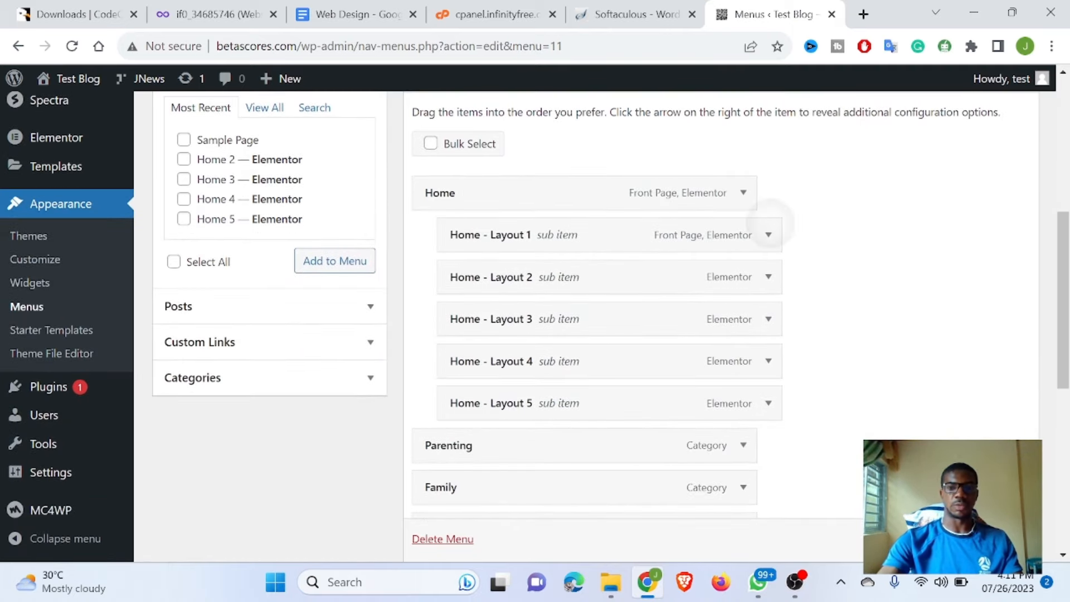
{"action": "left_click", "coordinate": [768, 234]}
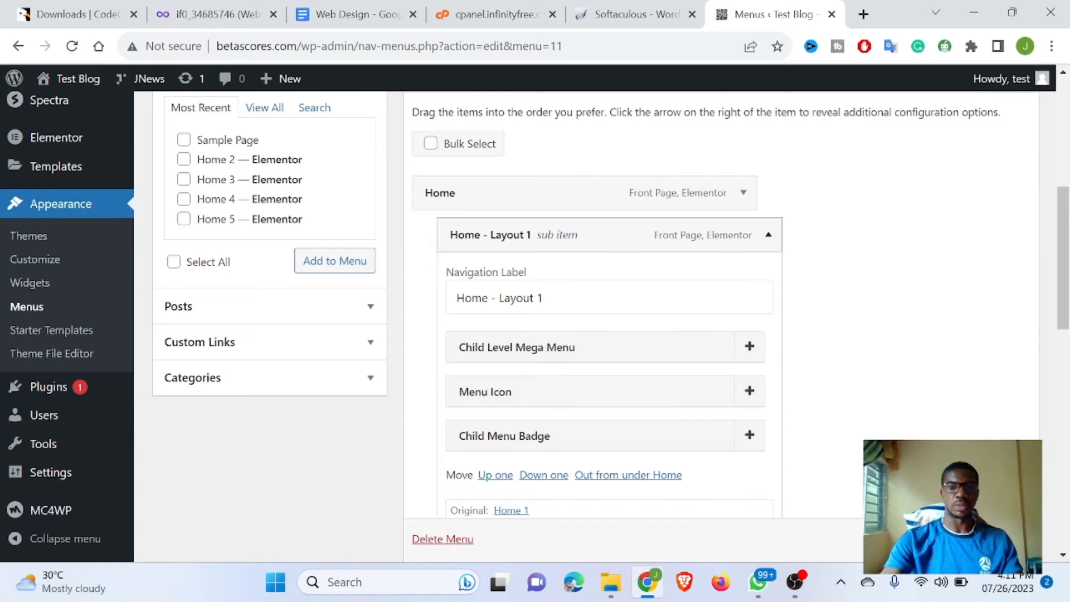
{"action": "scroll", "coordinate": [602, 307], "scroll_direction": "down", "scroll_amount": 2}
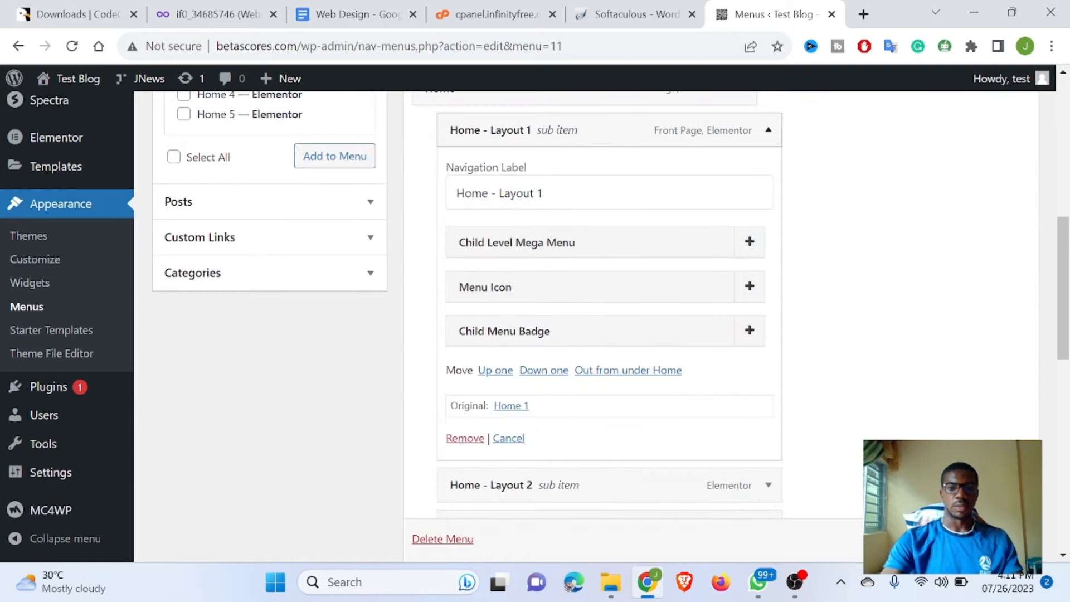
{"action": "left_click", "coordinate": [465, 438]}
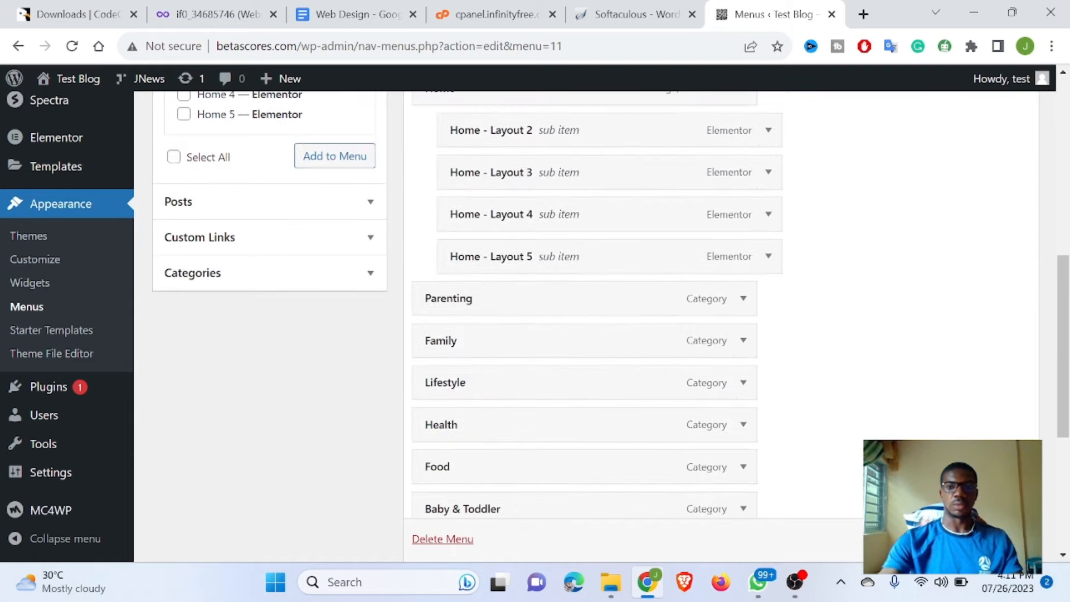
Step: Remove the Home - Layout 2 sub item from under Home in the menu structure
{"action": "left_click", "coordinate": [769, 130]}
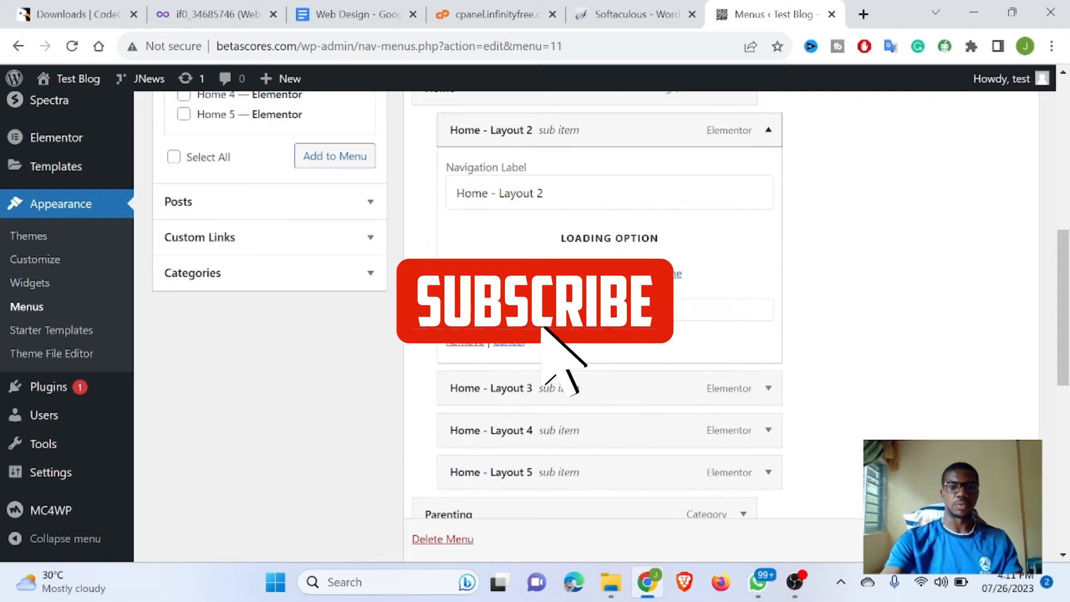
{"action": "scroll", "coordinate": [597, 306], "scroll_direction": "down", "scroll_amount": 8}
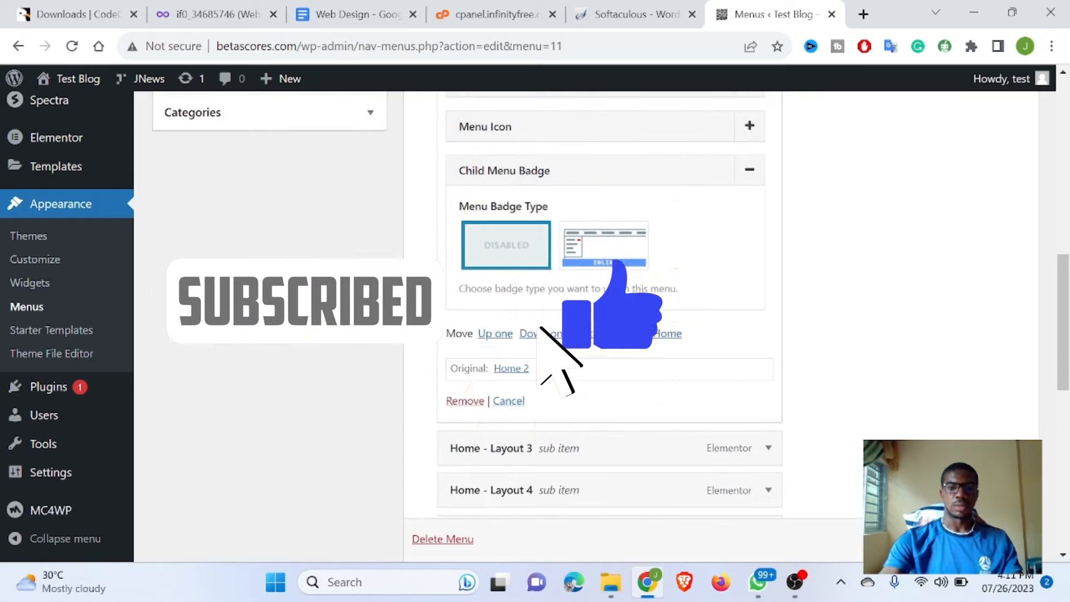
{"action": "scroll", "coordinate": [596, 306], "scroll_direction": "up", "scroll_amount": 2}
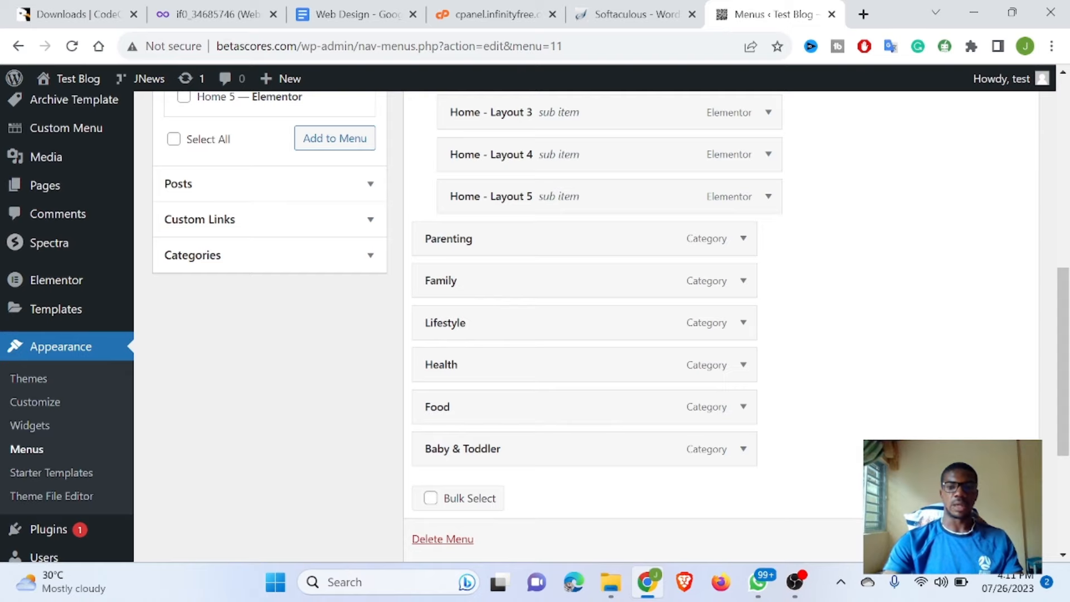
Step: Expand the Food category item in the menu structure to view its settings and its remove option
{"action": "left_click", "coordinate": [743, 406]}
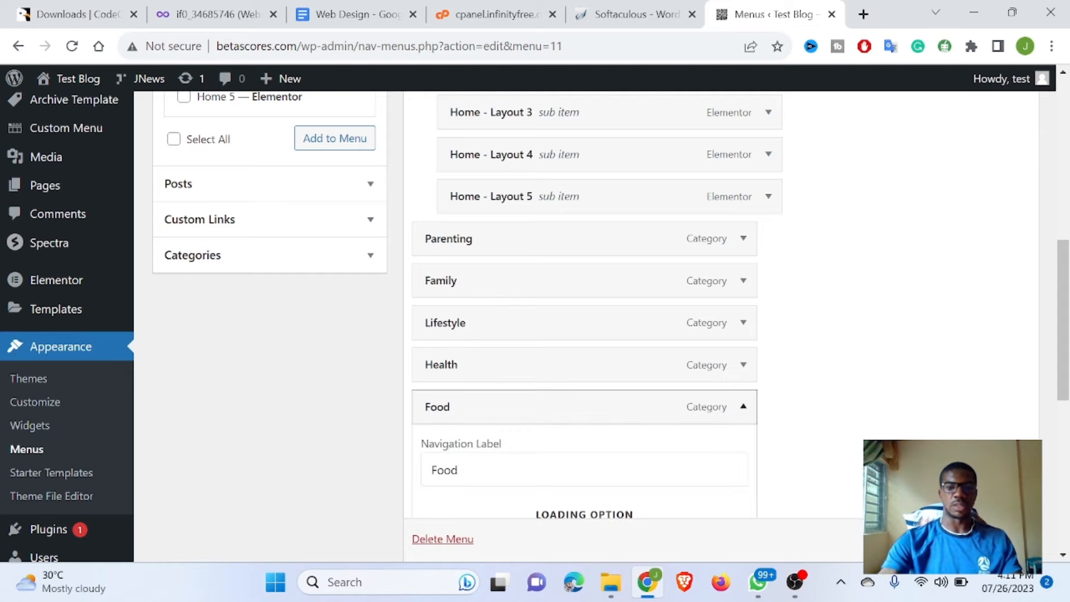
{"action": "scroll", "coordinate": [584, 306], "scroll_direction": "down", "scroll_amount": 5}
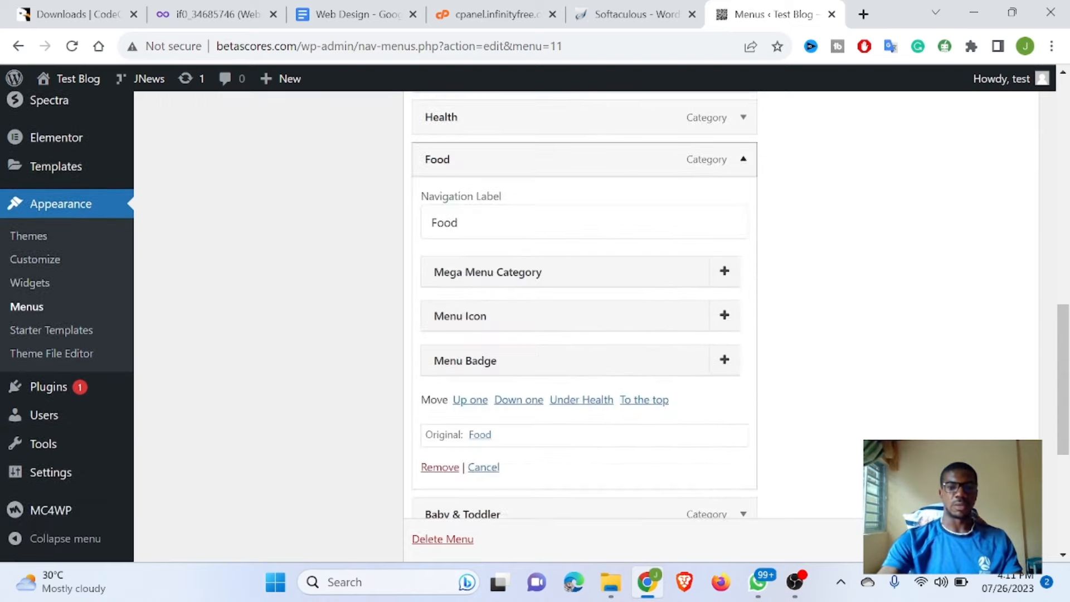
{"action": "left_click", "coordinate": [440, 467]}
{"action": "scroll", "coordinate": [584, 306], "scroll_direction": "up", "scroll_amount": 4}
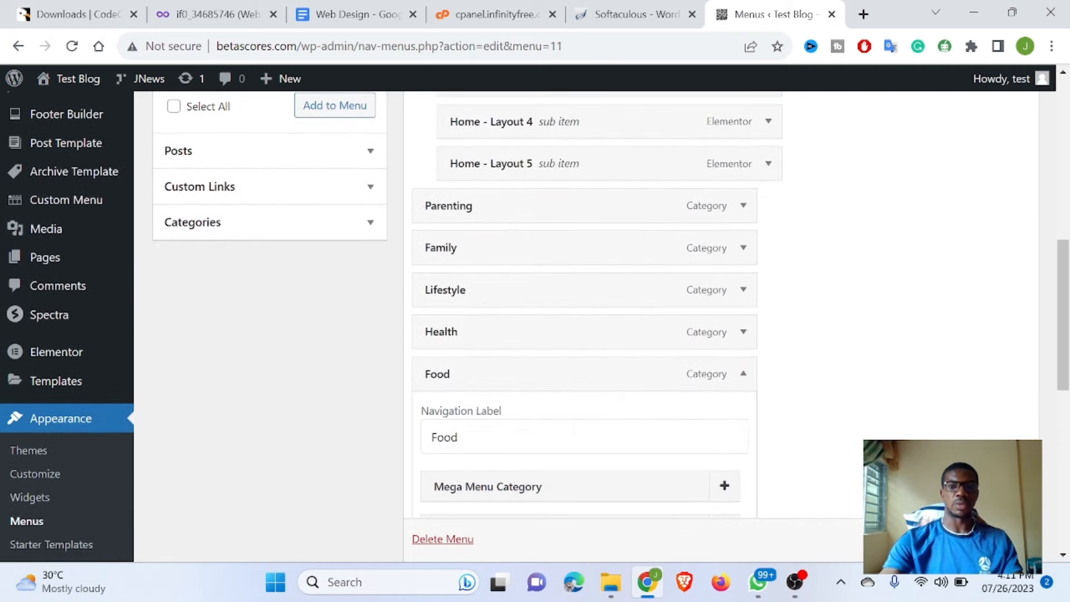
Step: Expand the categories that can be added to the menu and compare them with the items in the menu structure
{"action": "left_click", "coordinate": [192, 222]}
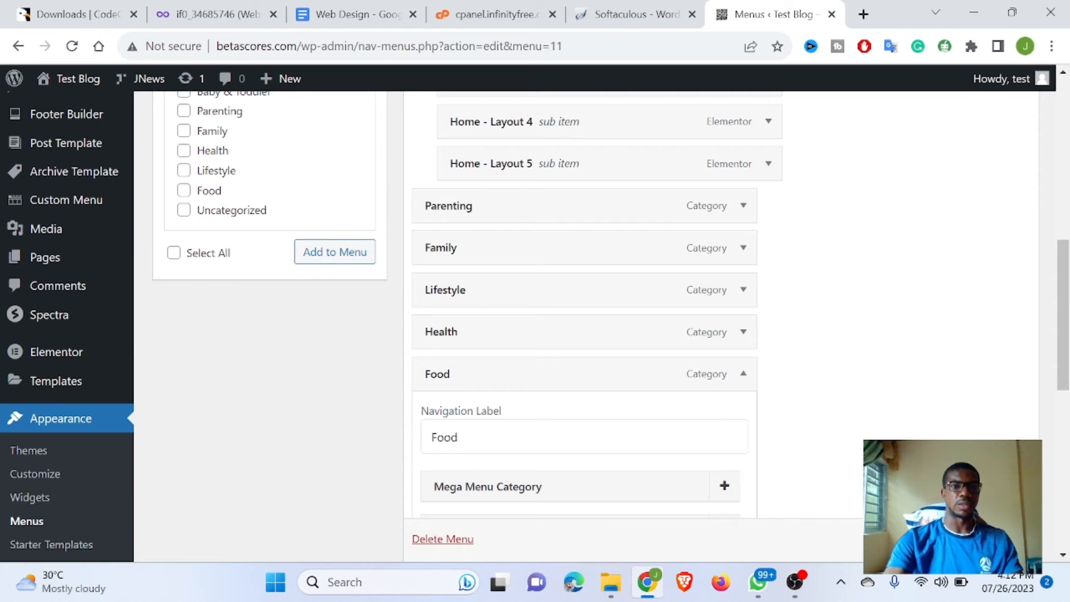
{"action": "scroll", "coordinate": [584, 307], "scroll_direction": "up", "scroll_amount": 3}
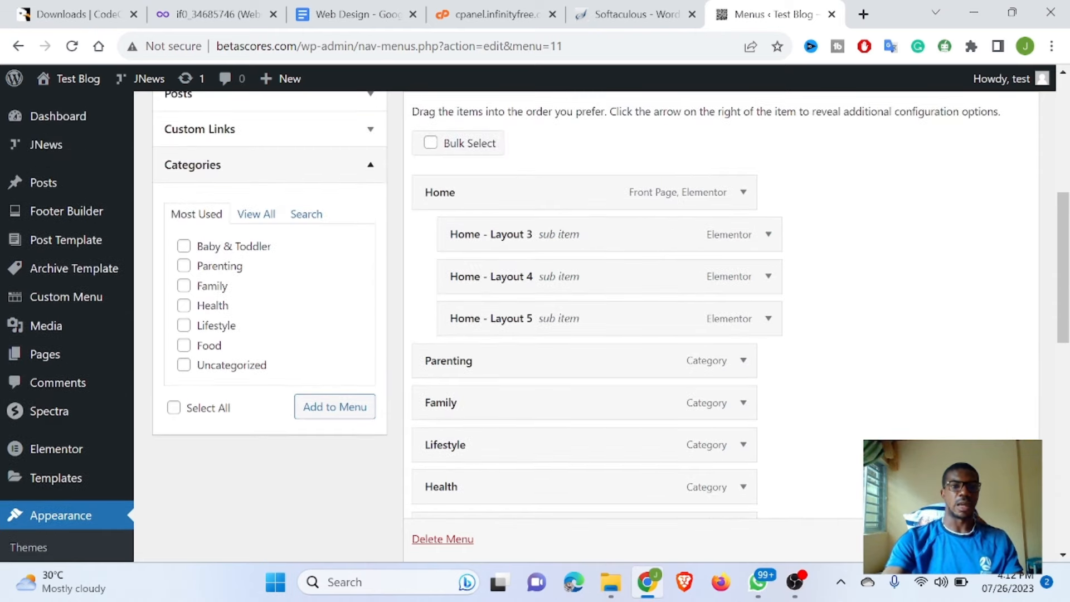
{"action": "scroll", "coordinate": [611, 301], "scroll_direction": "up", "scroll_amount": 1}
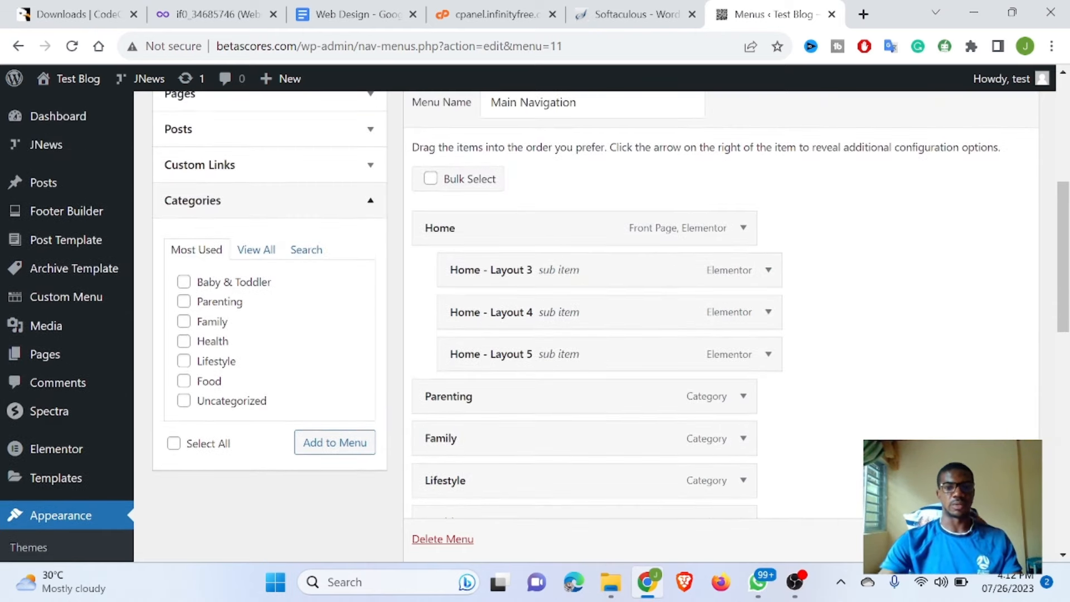
{"action": "scroll", "coordinate": [584, 306], "scroll_direction": "down", "scroll_amount": 2}
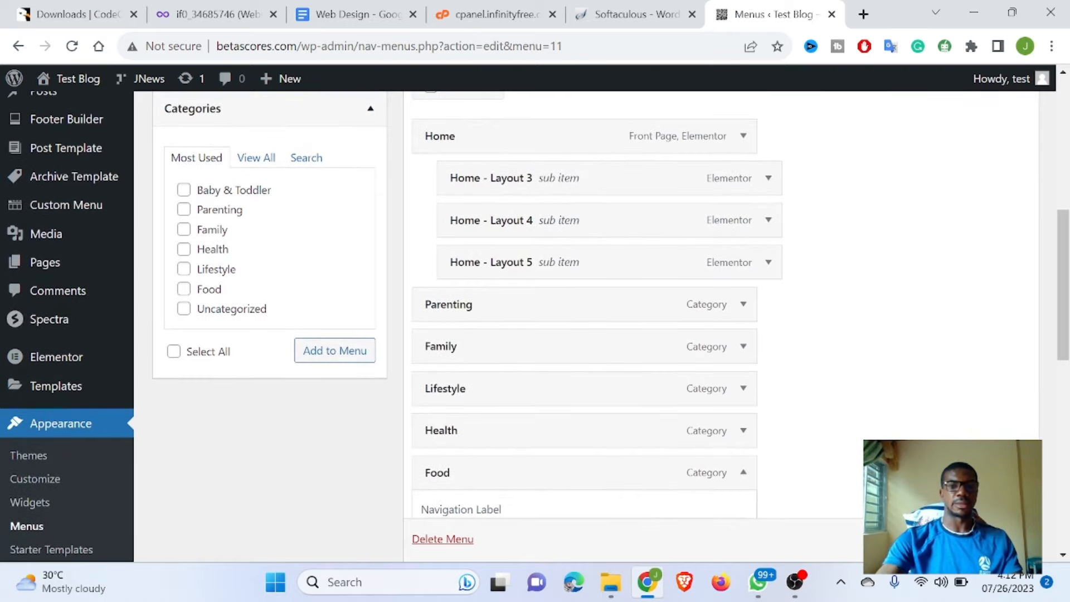
{"action": "scroll", "coordinate": [584, 306], "scroll_direction": "down", "scroll_amount": 1}
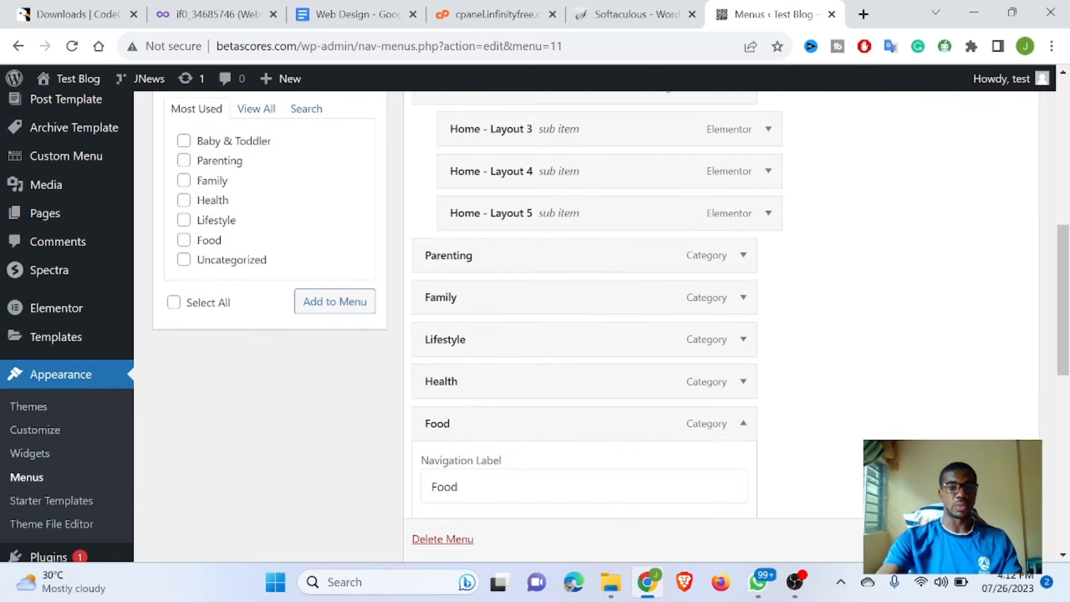
{"action": "scroll", "coordinate": [584, 306], "scroll_direction": "up", "scroll_amount": 2}
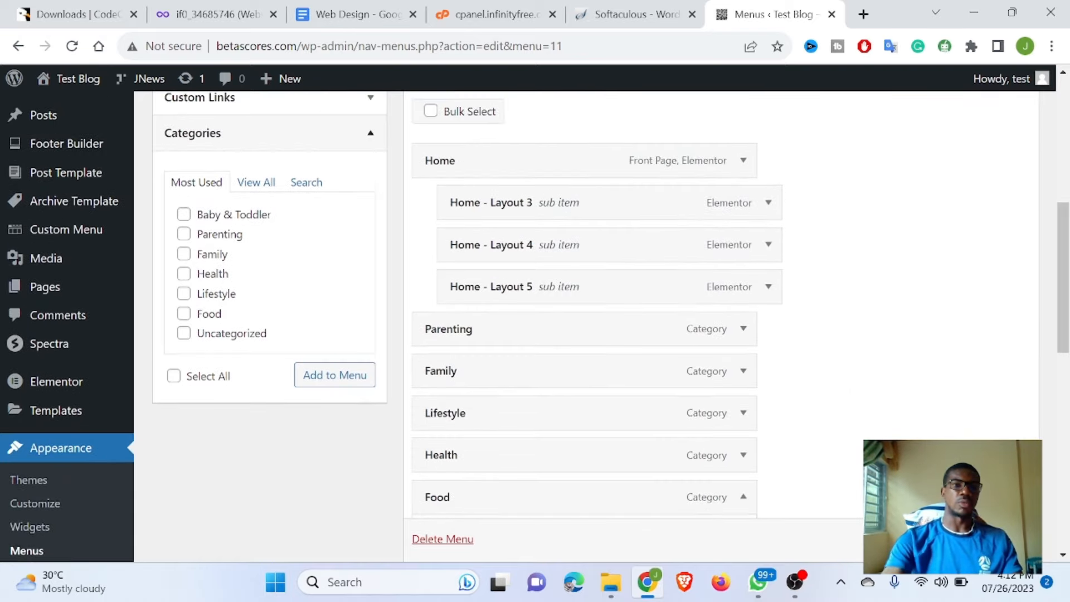
{"action": "scroll", "coordinate": [584, 306], "scroll_direction": "up", "scroll_amount": 1}
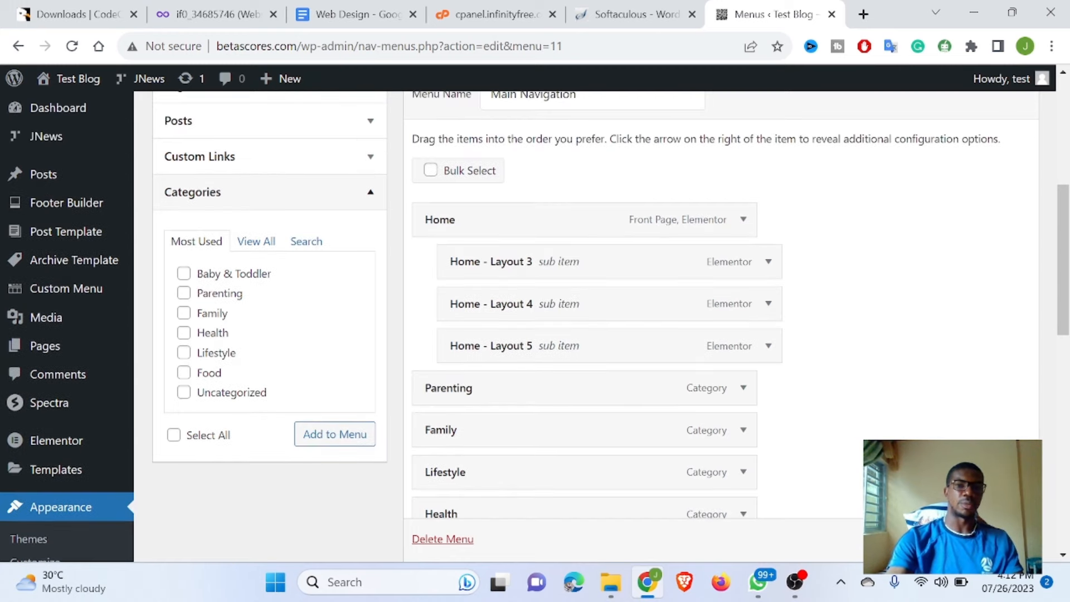
{"action": "scroll", "coordinate": [584, 307], "scroll_direction": "up", "scroll_amount": 2}
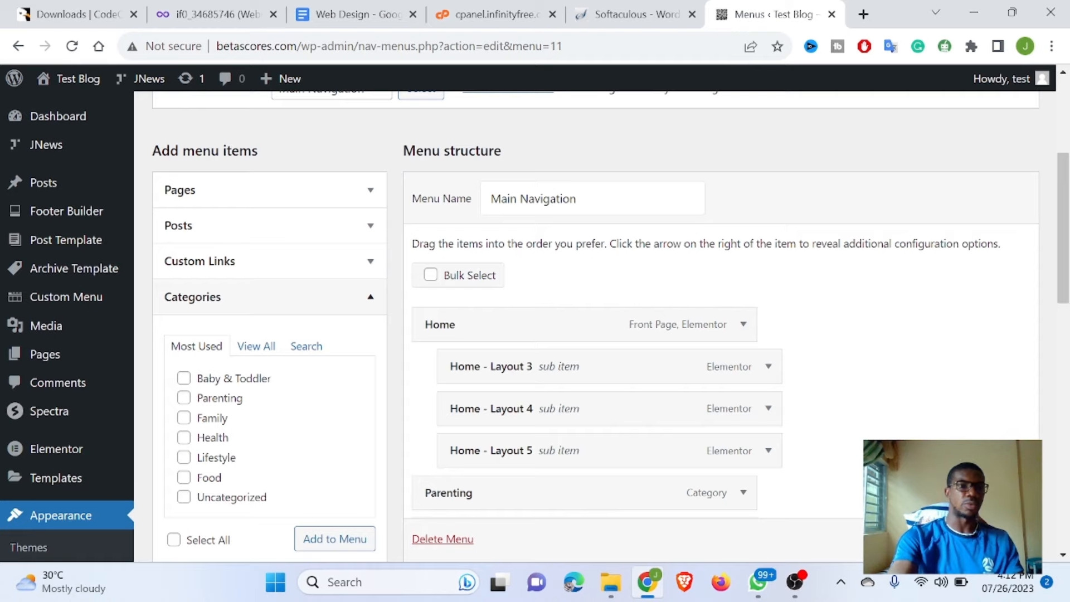
Step: Stay on the Menus page instead of leaving it, and save the changes to the Main Navigation menu
{"action": "left_click", "coordinate": [52, 180]}
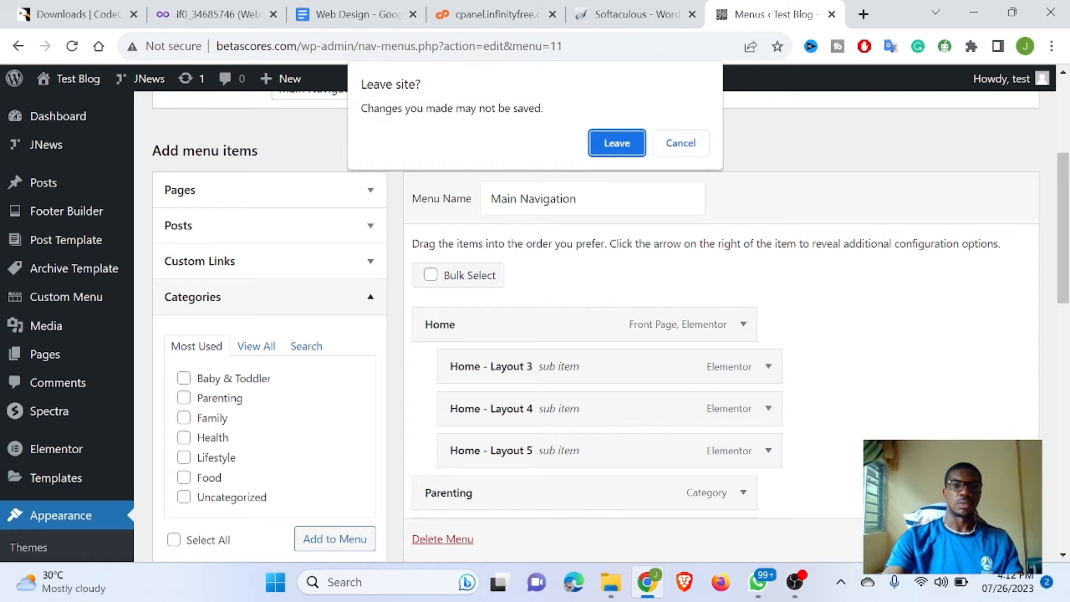
{"action": "key", "text": "Escape"}
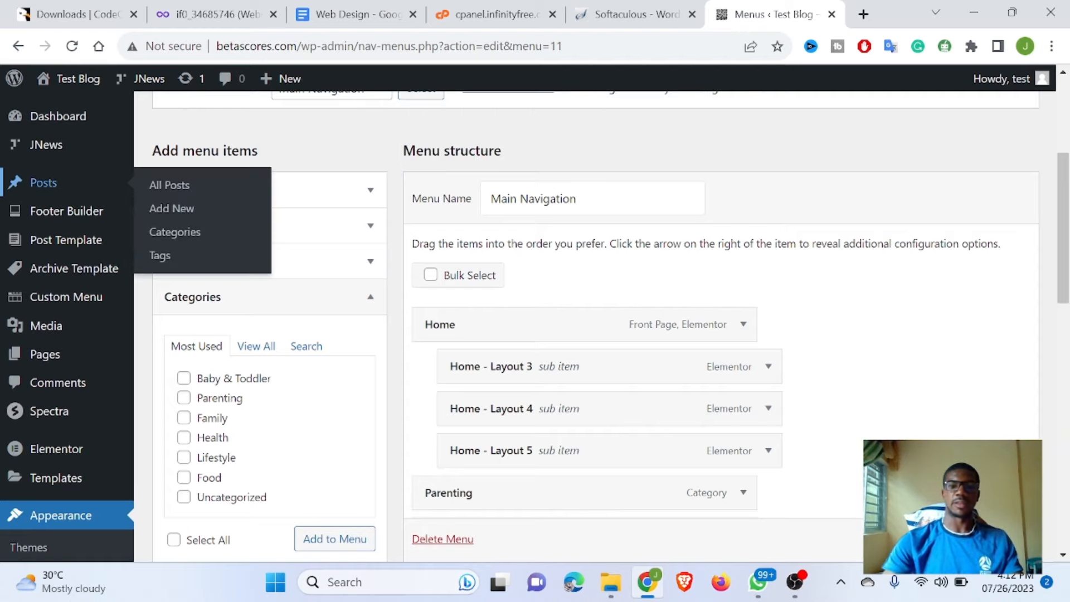
{"action": "scroll", "coordinate": [584, 307], "scroll_direction": "down", "scroll_amount": 1}
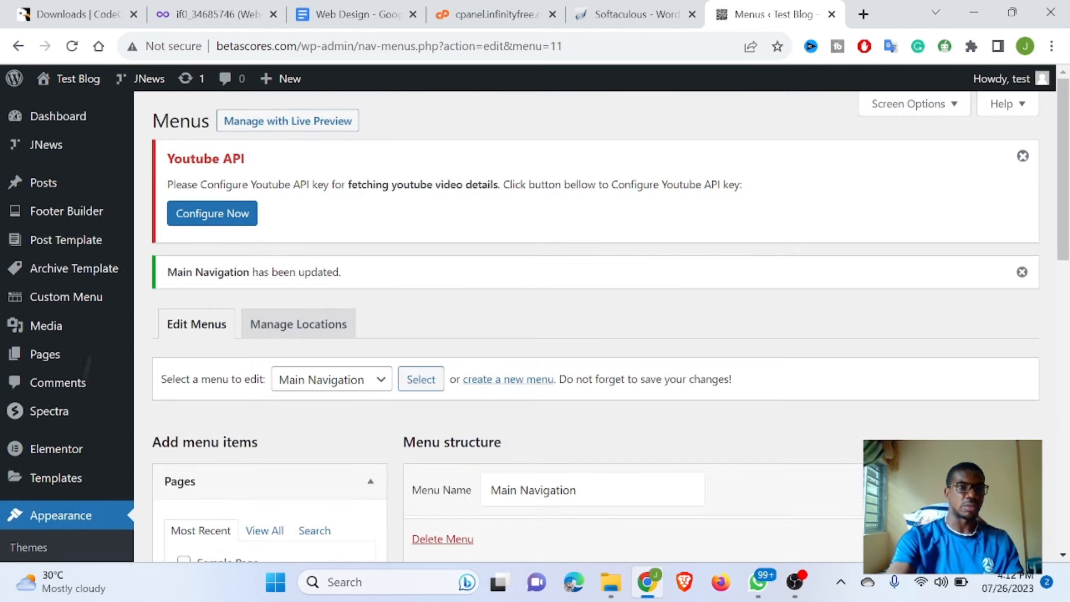
{"action": "scroll", "coordinate": [595, 327], "scroll_direction": "down", "scroll_amount": 1}
{"action": "scroll", "coordinate": [595, 327], "scroll_direction": "up", "scroll_amount": 1}
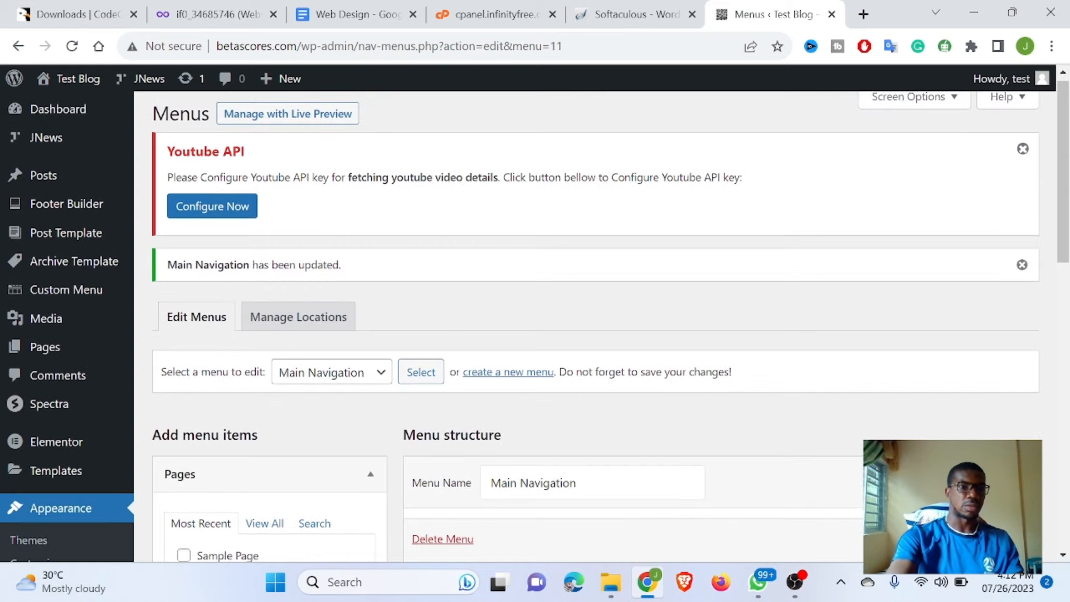
Step: Open the list of all posts and look through the entries with their assigned categories
{"action": "left_click", "coordinate": [44, 175]}
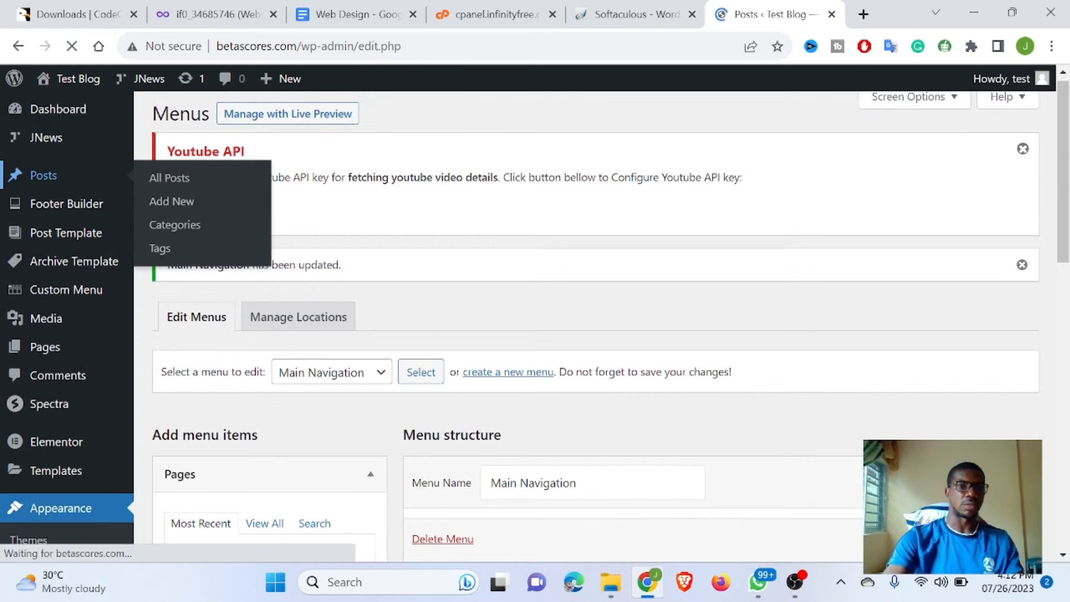
{"action": "scroll", "coordinate": [595, 327], "scroll_direction": "down", "scroll_amount": 2}
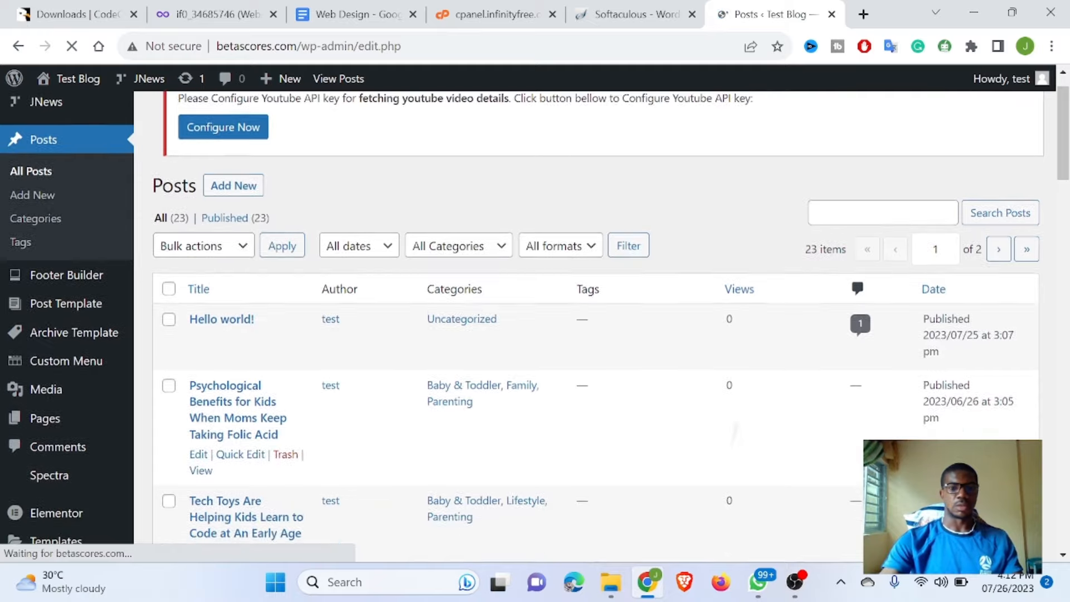
{"action": "scroll", "coordinate": [596, 327], "scroll_direction": "down", "scroll_amount": 2}
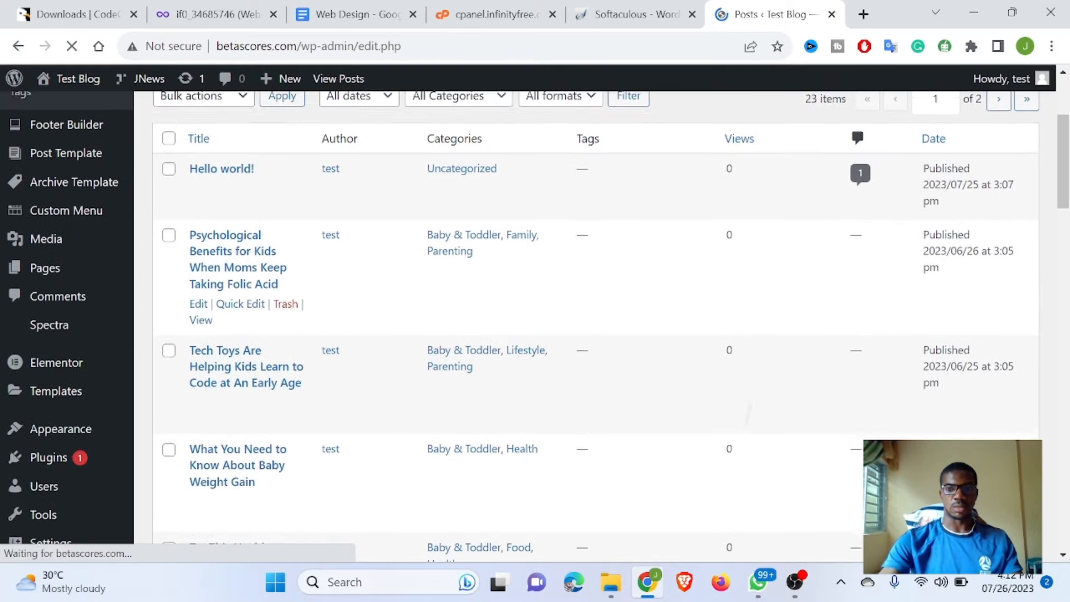
{"action": "scroll", "coordinate": [595, 327], "scroll_direction": "up", "scroll_amount": 2}
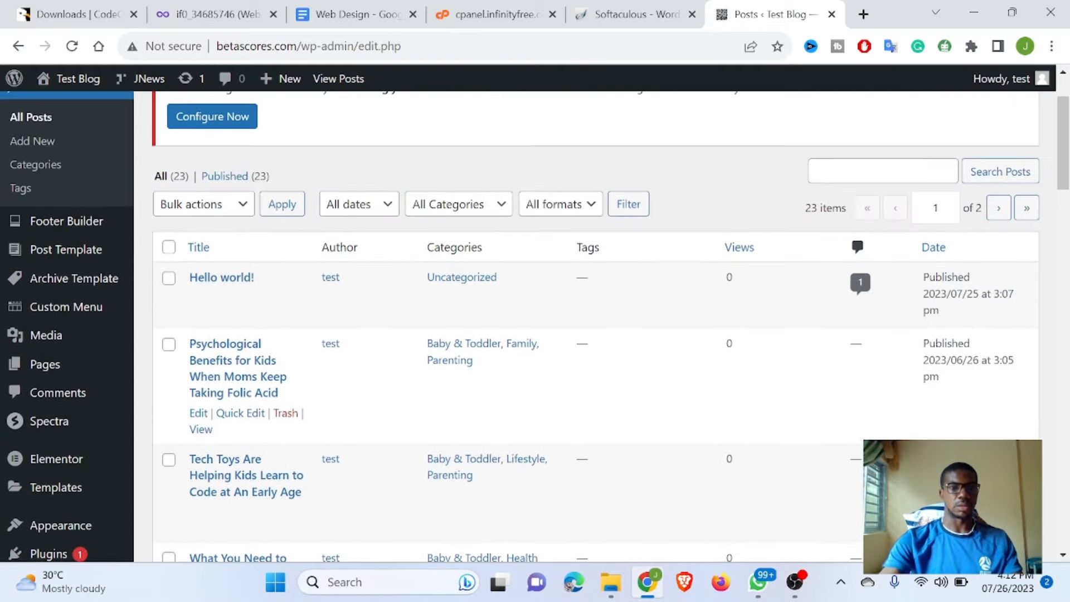
Step: Open the post categories management page and look through the existing categories
{"action": "left_click", "coordinate": [36, 164]}
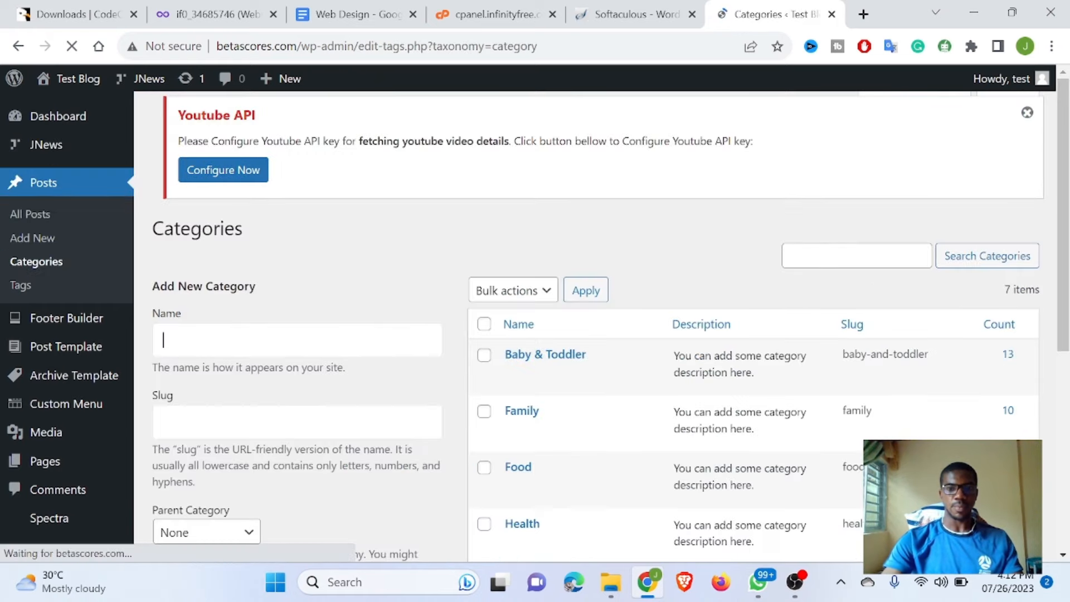
{"action": "scroll", "coordinate": [535, 326], "scroll_direction": "down", "scroll_amount": 4}
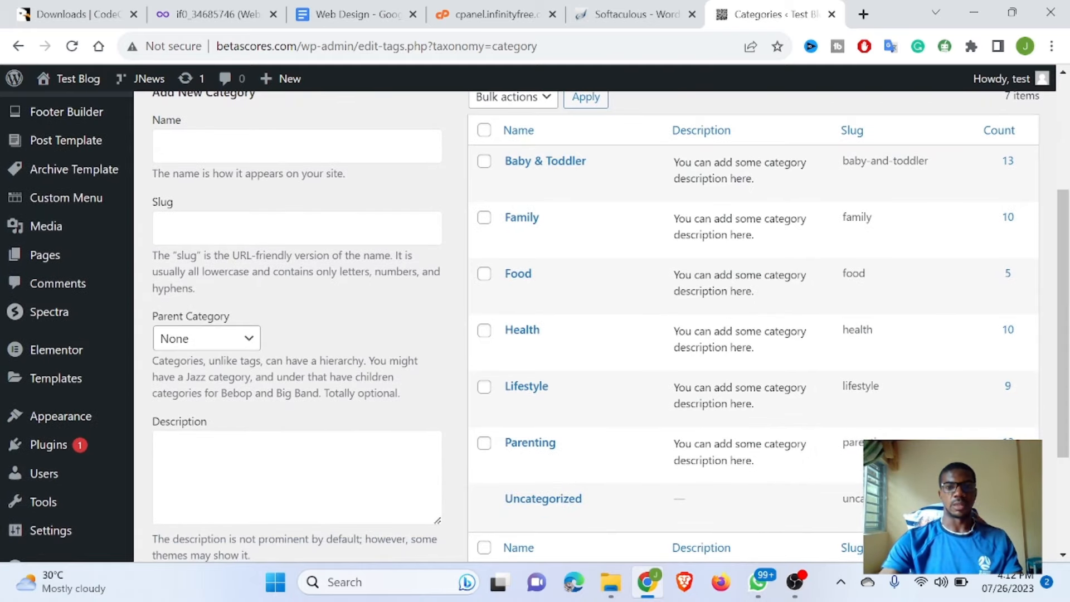
{"action": "scroll", "coordinate": [535, 327], "scroll_direction": "down", "scroll_amount": 2}
{"action": "scroll", "coordinate": [535, 327], "scroll_direction": "up", "scroll_amount": 3}
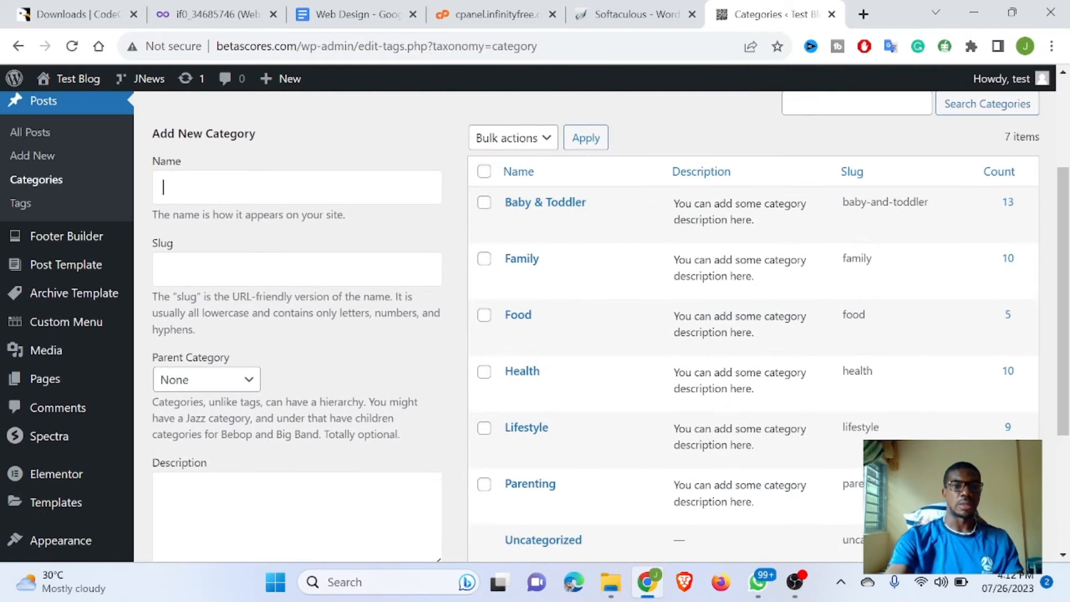
Step: Add a new post category named Football with the slug football and no parent category
{"action": "type", "text": "F"}
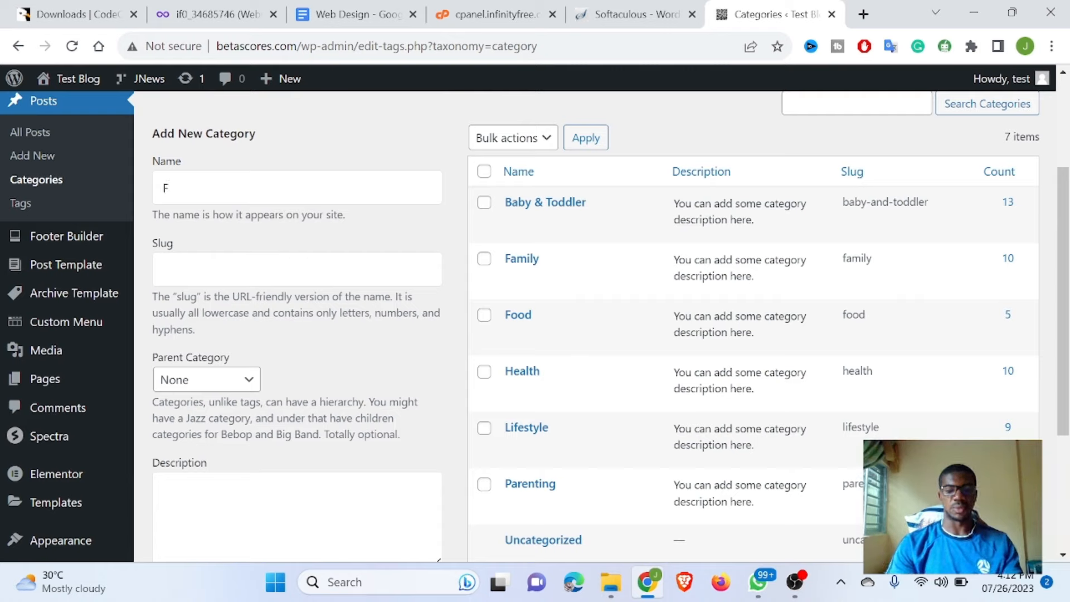
{"action": "type", "text": "ootball"}
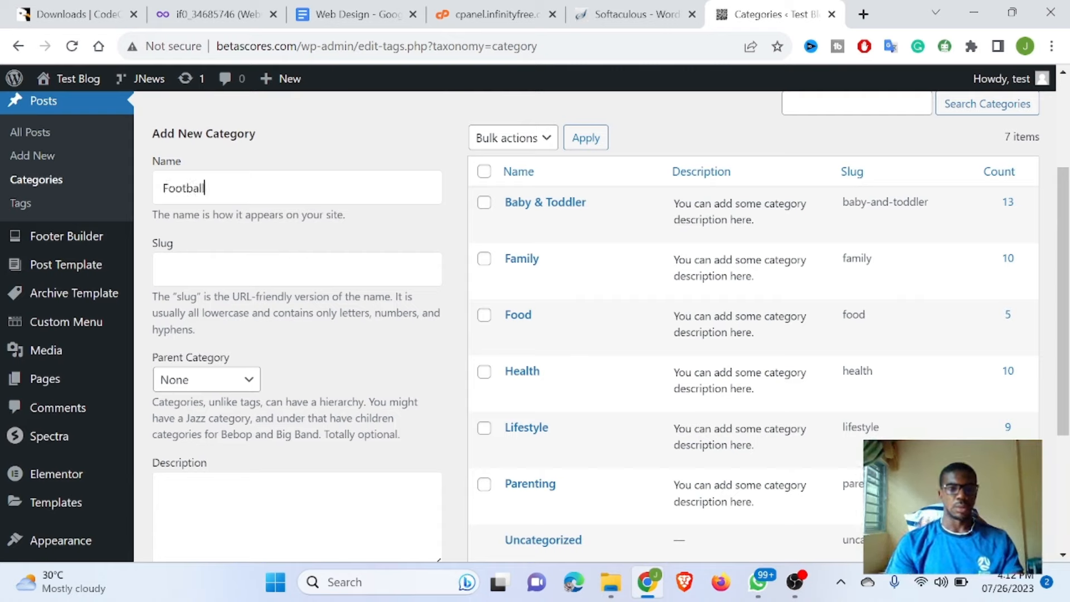
{"action": "left_click", "coordinate": [312, 270]}
{"action": "type", "text": "f"}
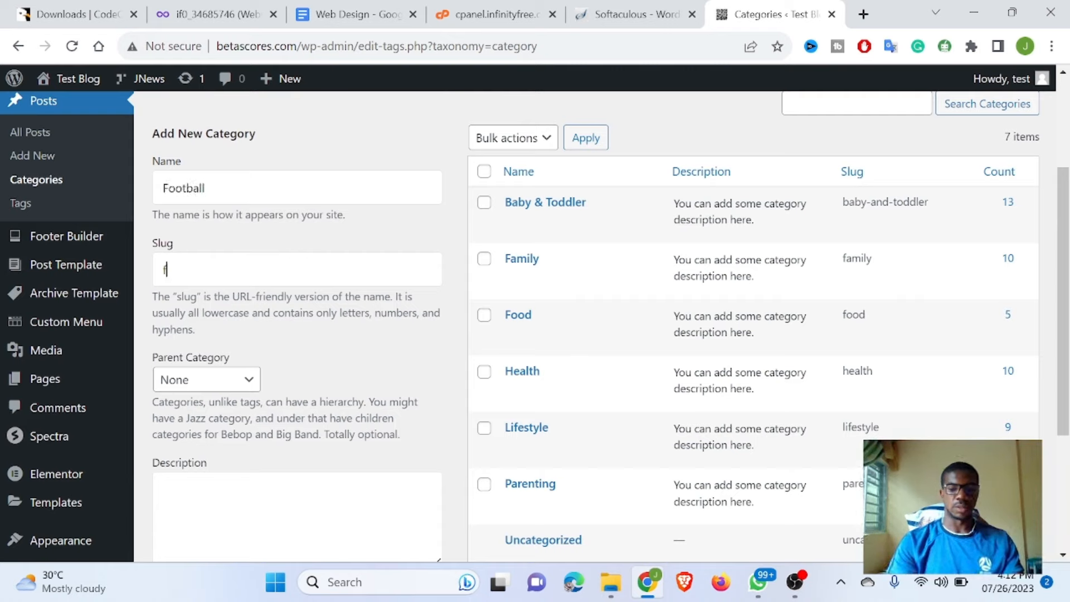
{"action": "type", "text": "ootball"}
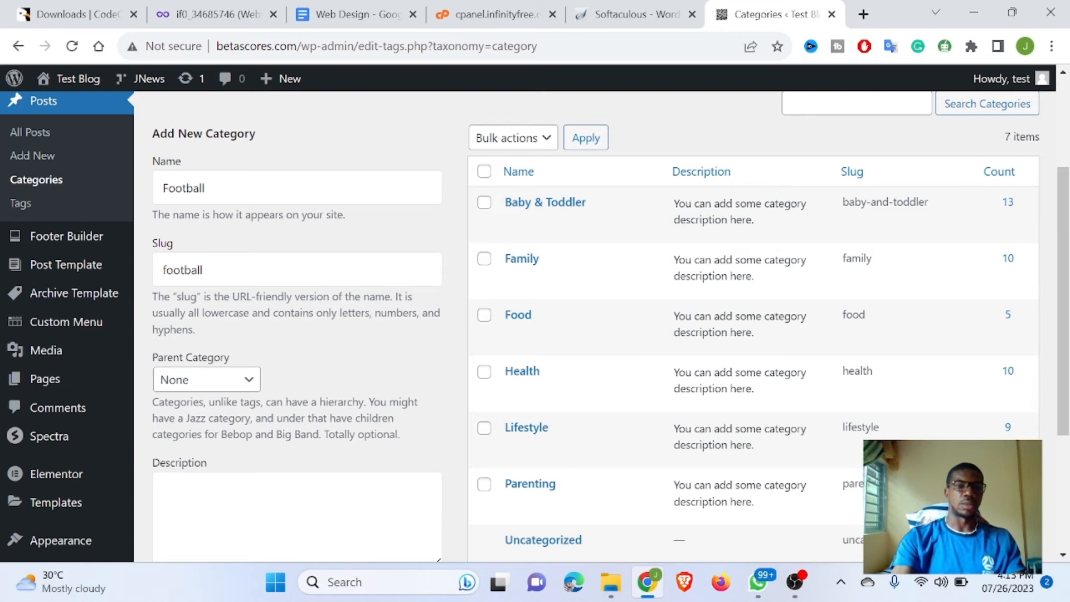
{"action": "scroll", "coordinate": [602, 324], "scroll_direction": "down", "scroll_amount": 3}
{"action": "left_click", "coordinate": [207, 437]}
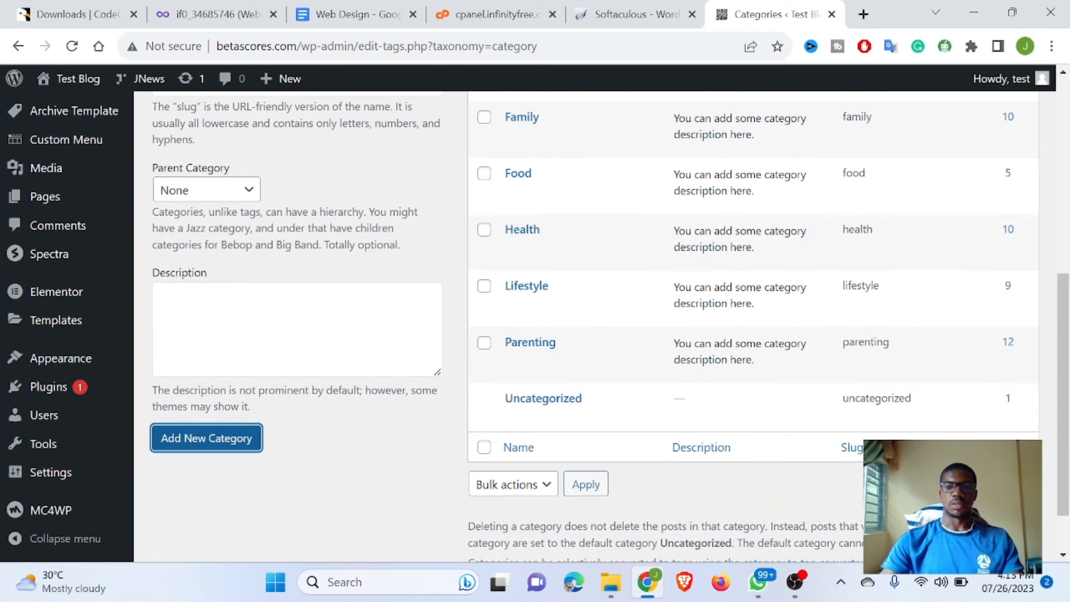
Step: Leave the post categories page and open the Menus page of the site's appearance settings
{"action": "scroll", "coordinate": [602, 323], "scroll_direction": "up", "scroll_amount": 4}
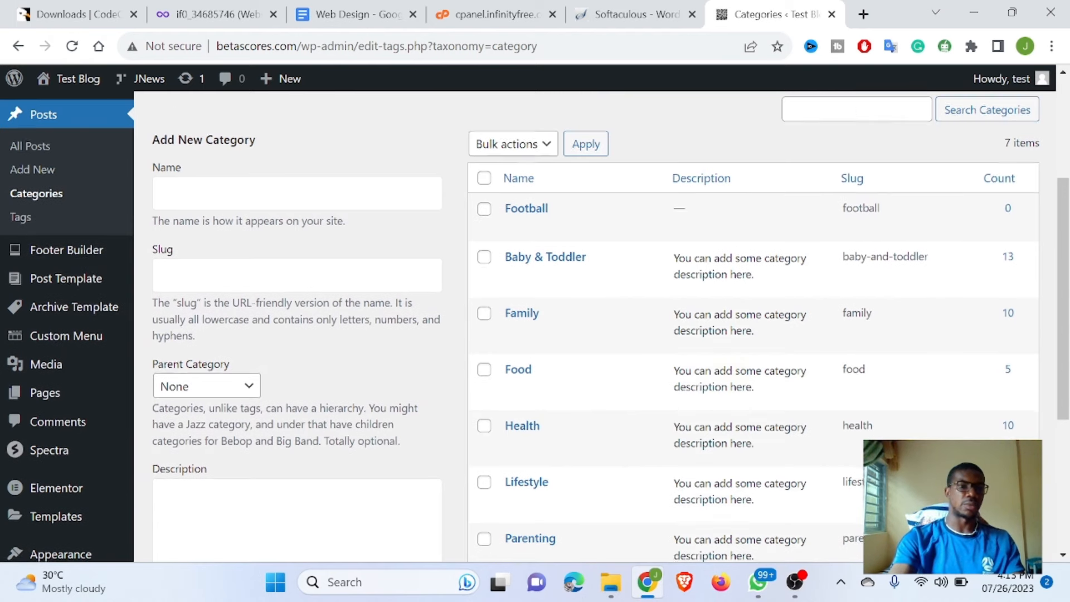
{"action": "scroll", "coordinate": [602, 323], "scroll_direction": "down", "scroll_amount": 3}
{"action": "left_click", "coordinate": [60, 435]}
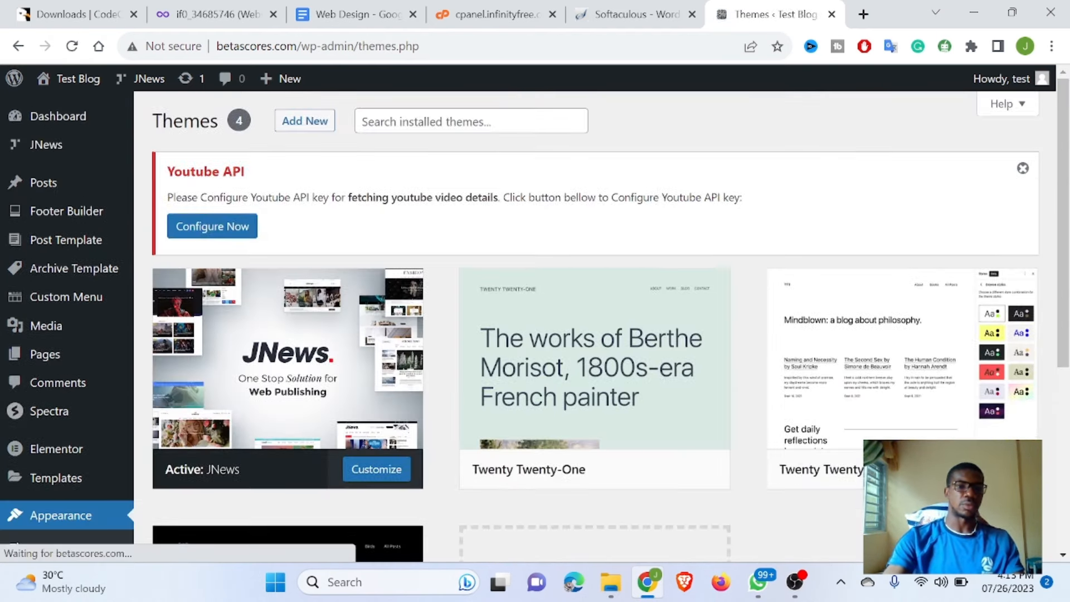
{"action": "scroll", "coordinate": [602, 324], "scroll_direction": "down", "scroll_amount": 4}
{"action": "left_click", "coordinate": [26, 383]}
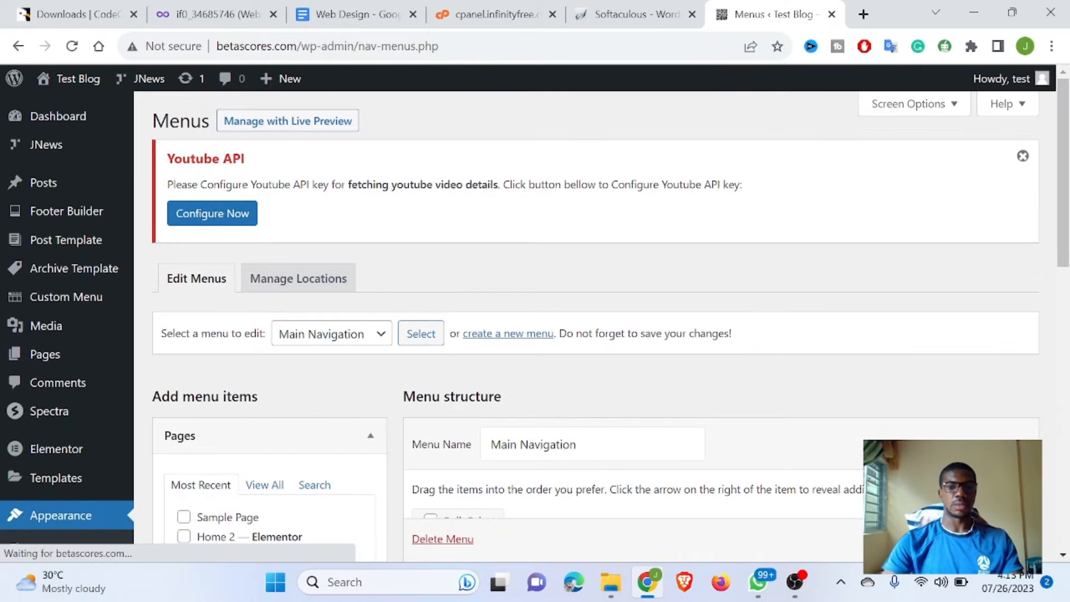
Step: Add the Football category from the full category list to the Main Navigation menu
{"action": "scroll", "coordinate": [602, 326], "scroll_direction": "down", "scroll_amount": 5}
{"action": "scroll", "coordinate": [602, 326], "scroll_direction": "up", "scroll_amount": 2}
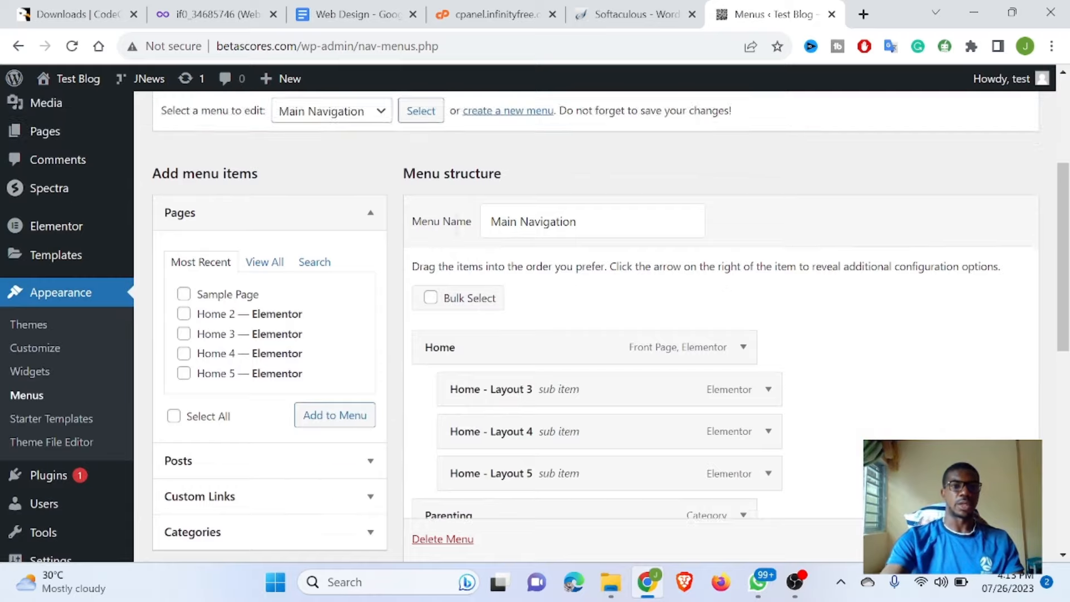
{"action": "scroll", "coordinate": [602, 326], "scroll_direction": "down", "scroll_amount": 4}
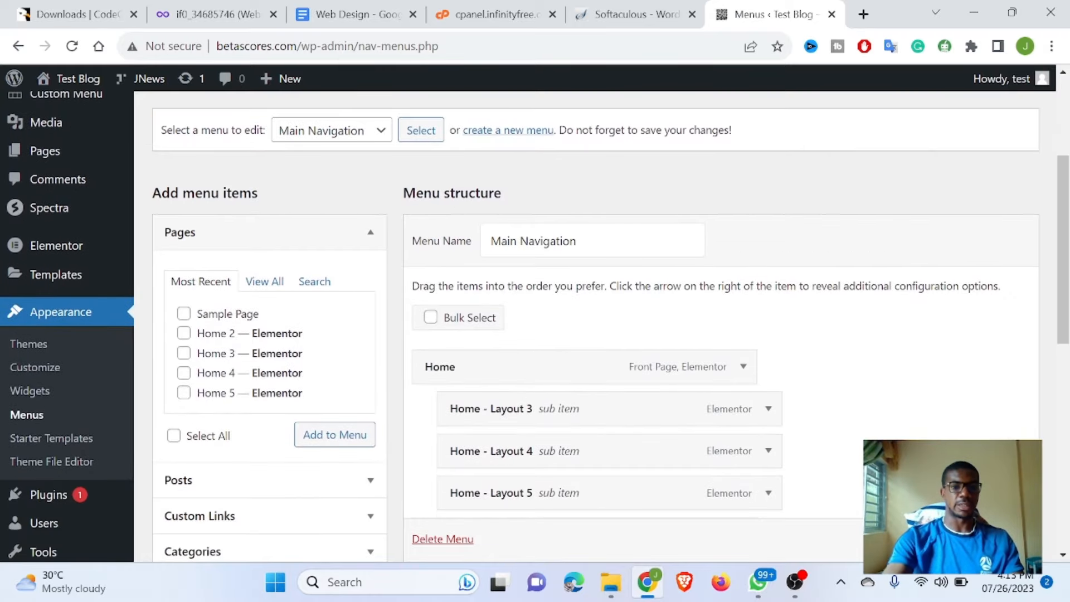
{"action": "left_click", "coordinate": [270, 409]}
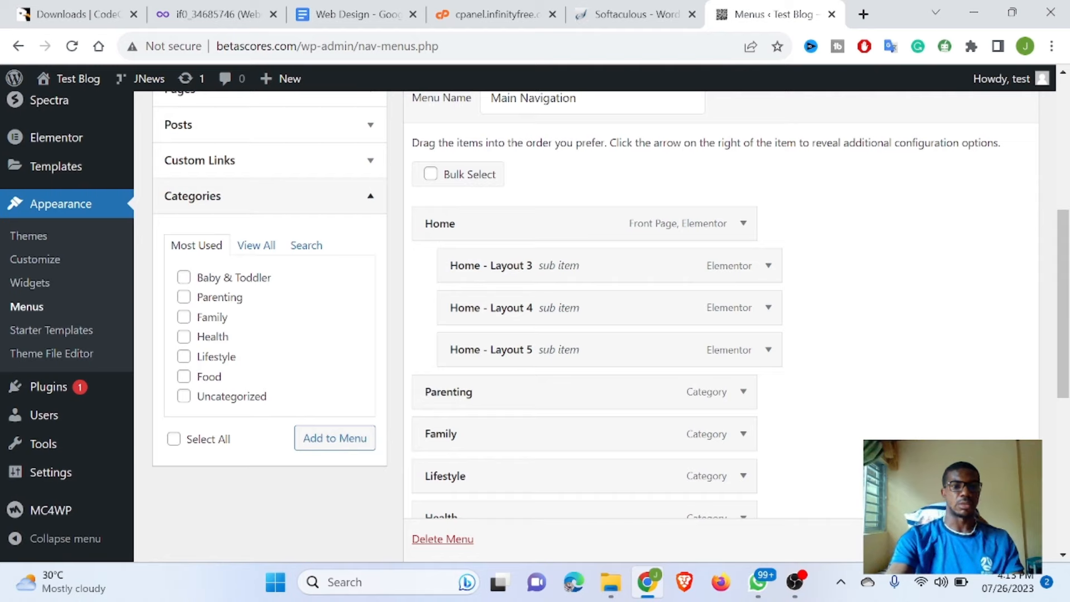
{"action": "left_click", "coordinate": [256, 245]}
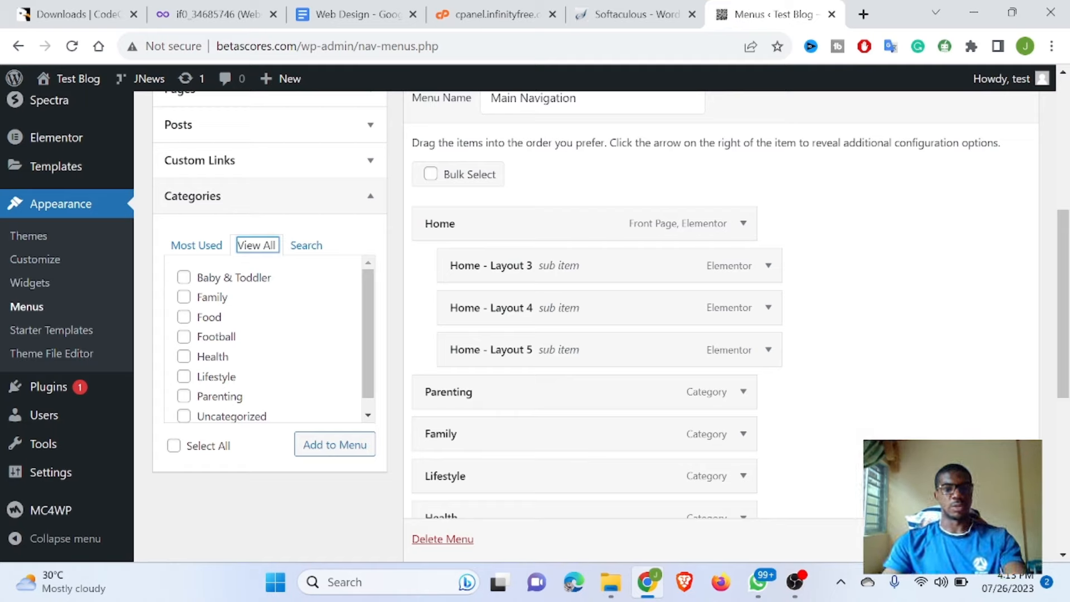
{"action": "left_click", "coordinate": [183, 337]}
{"action": "left_click", "coordinate": [335, 444]}
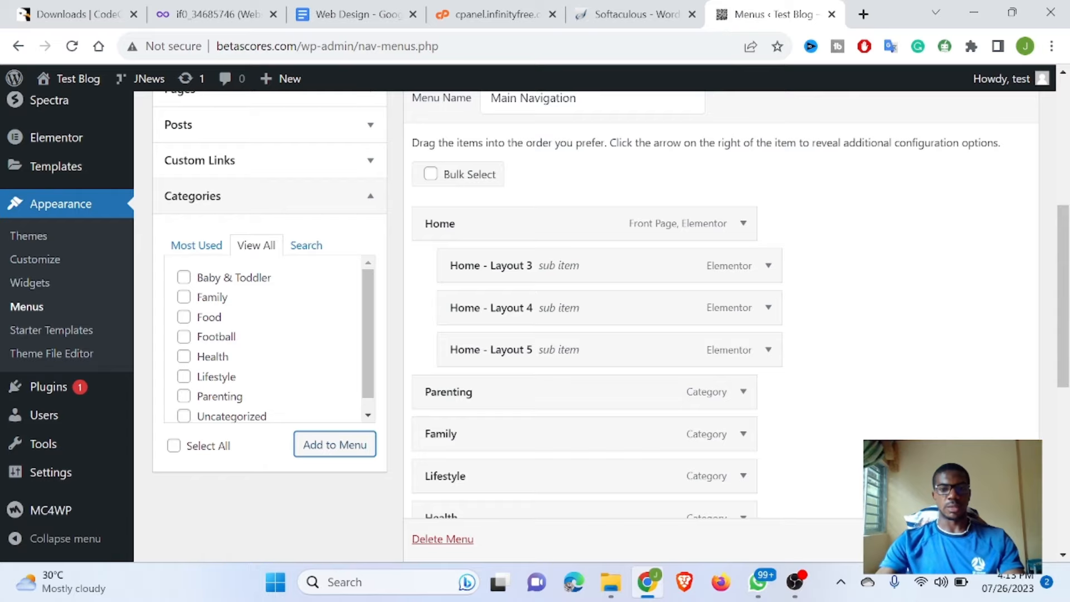
Step: Load the Footer Navigation menu for editing, leaving the Main Navigation menu without saving its changes
{"action": "scroll", "coordinate": [557, 307], "scroll_direction": "down", "scroll_amount": 3}
{"action": "scroll", "coordinate": [558, 307], "scroll_direction": "up", "scroll_amount": 3}
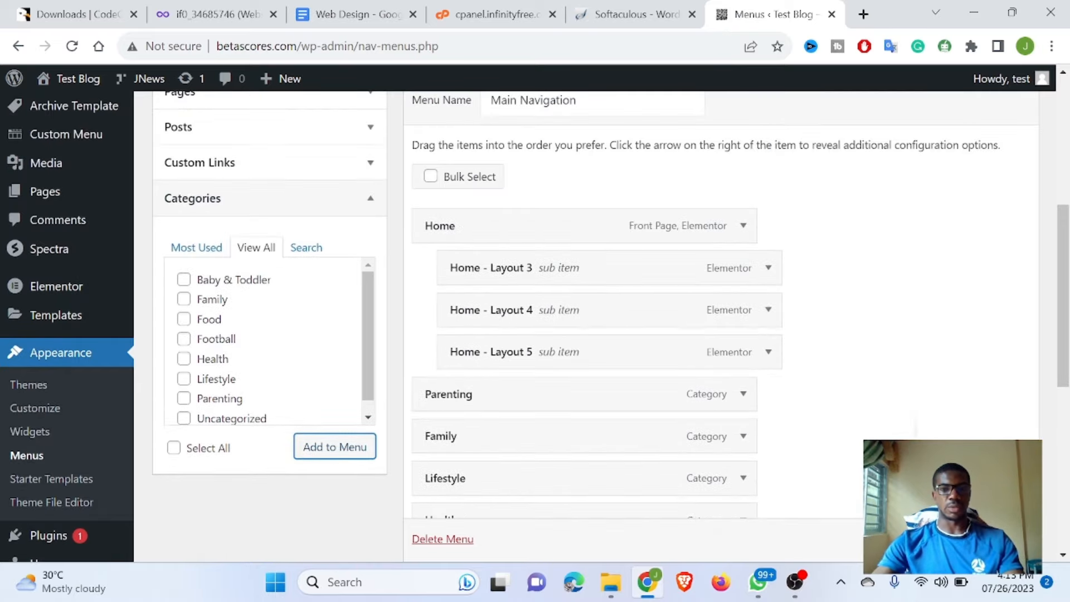
{"action": "scroll", "coordinate": [557, 306], "scroll_direction": "up", "scroll_amount": 3}
{"action": "scroll", "coordinate": [557, 307], "scroll_direction": "down", "scroll_amount": 2}
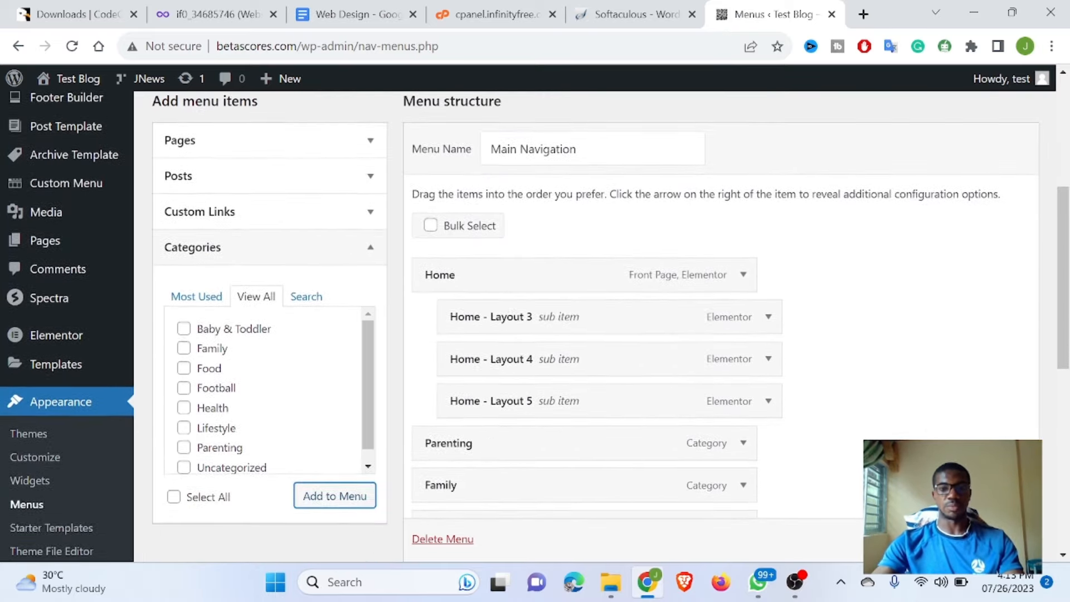
{"action": "scroll", "coordinate": [558, 306], "scroll_direction": "up", "scroll_amount": 5}
{"action": "scroll", "coordinate": [557, 307], "scroll_direction": "down", "scroll_amount": 1}
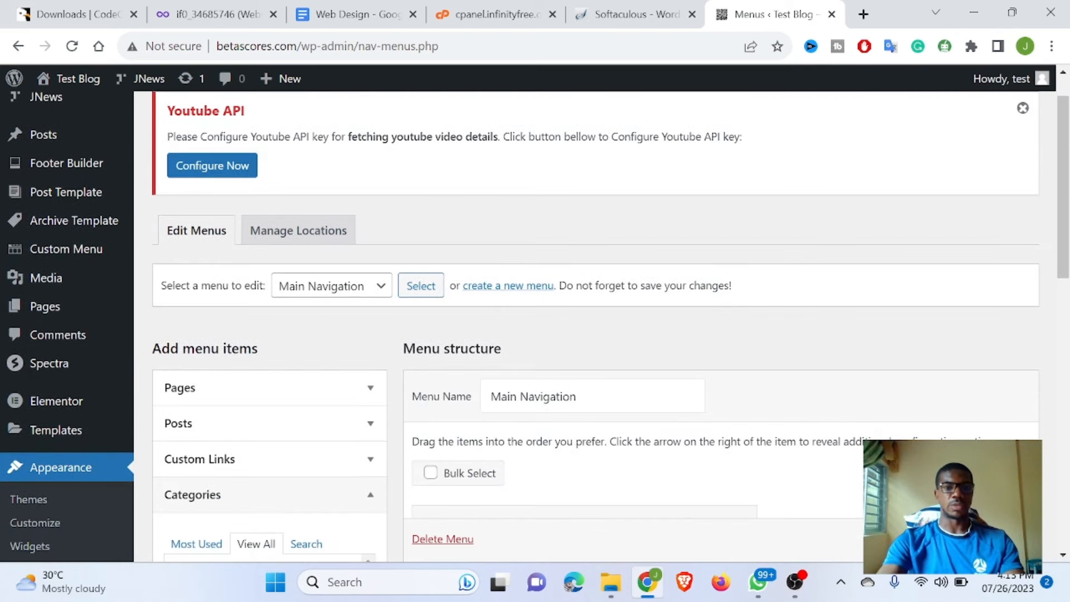
{"action": "left_click", "coordinate": [332, 286]}
{"action": "left_click", "coordinate": [354, 313]}
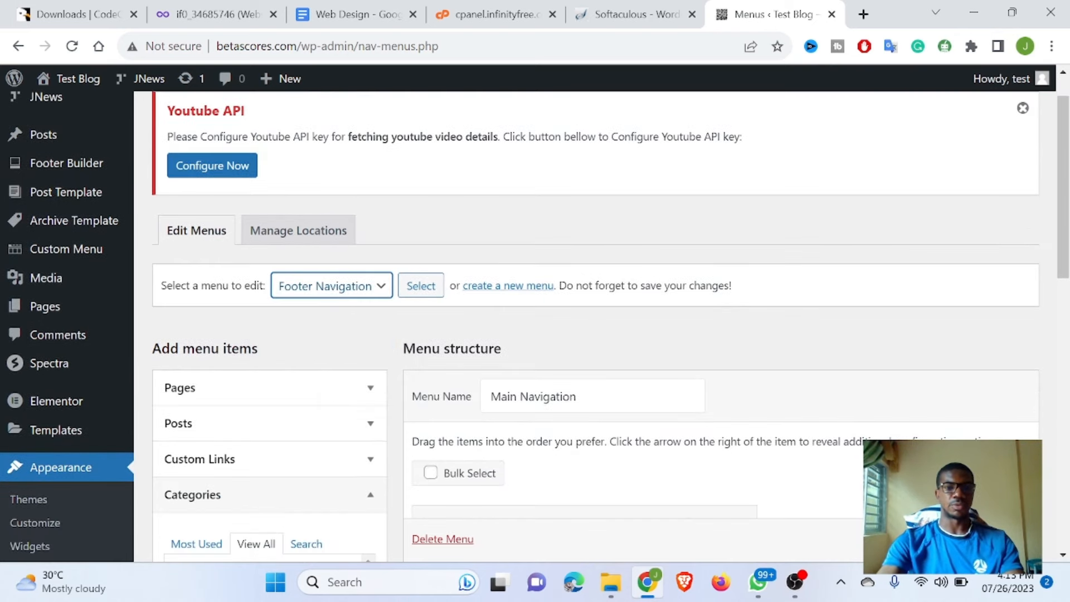
{"action": "left_click", "coordinate": [421, 286]}
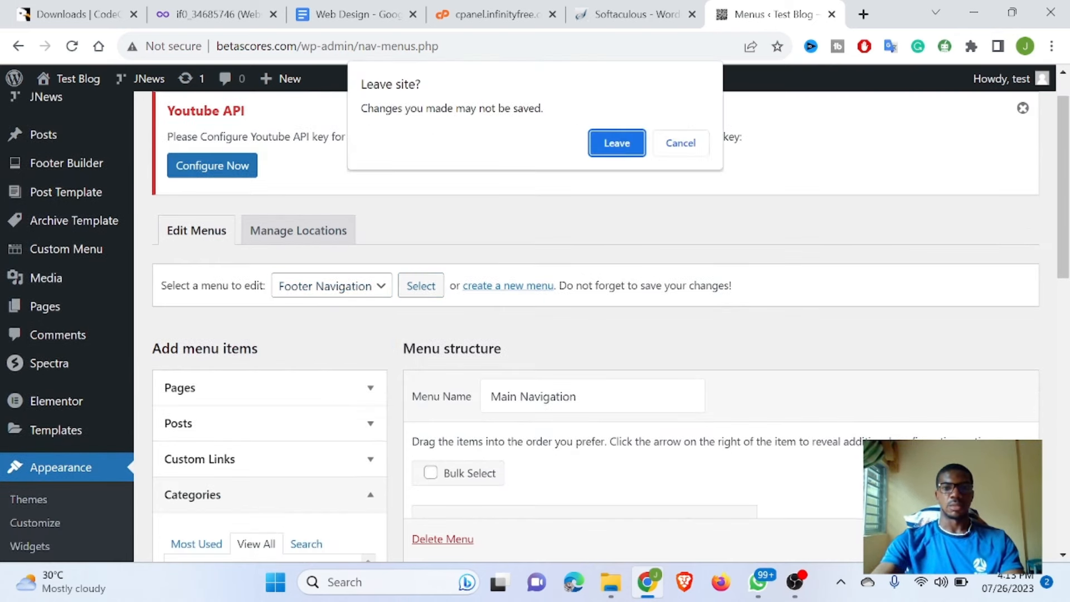
{"action": "key", "text": "Return"}
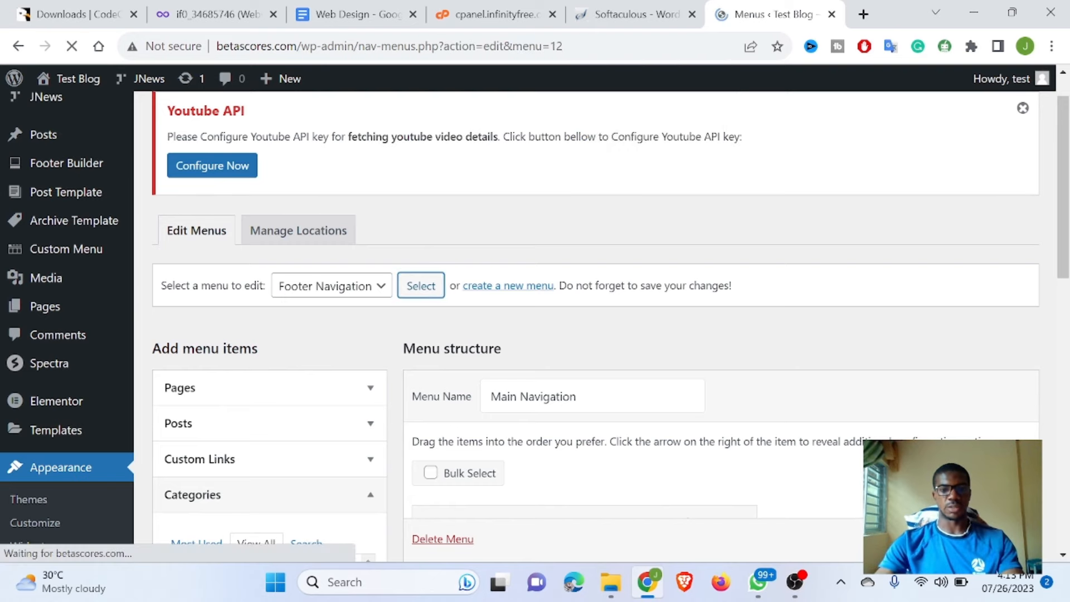
Step: Examine the Footer Navigation menu's items and display locations, plus the posts and custom link fields available for adding
{"action": "scroll", "coordinate": [535, 324], "scroll_direction": "down", "scroll_amount": 3}
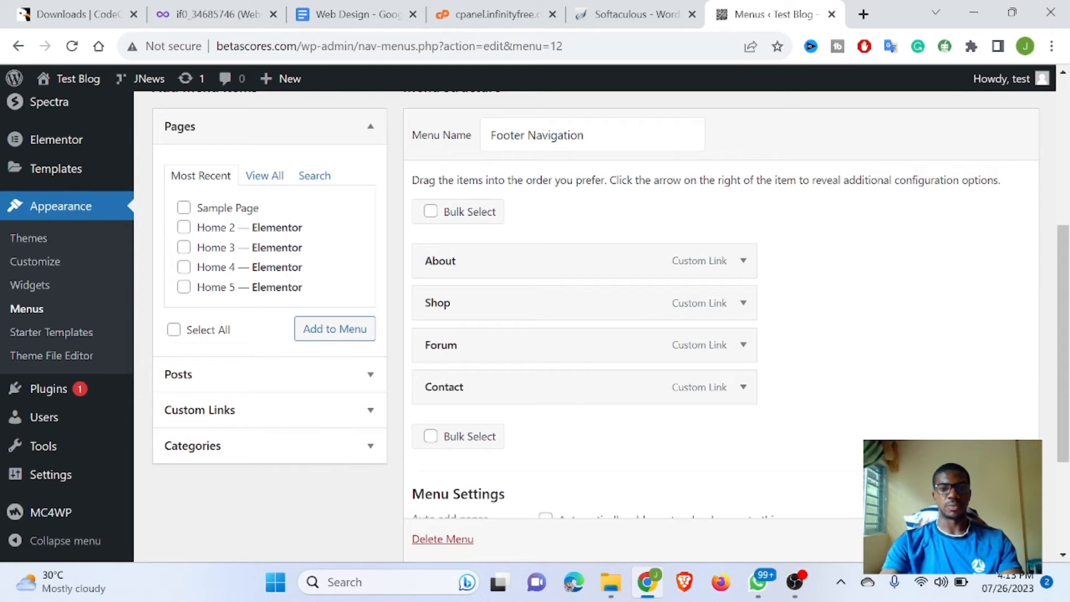
{"action": "scroll", "coordinate": [611, 304], "scroll_direction": "down", "scroll_amount": 2}
{"action": "scroll", "coordinate": [611, 304], "scroll_direction": "up", "scroll_amount": 1}
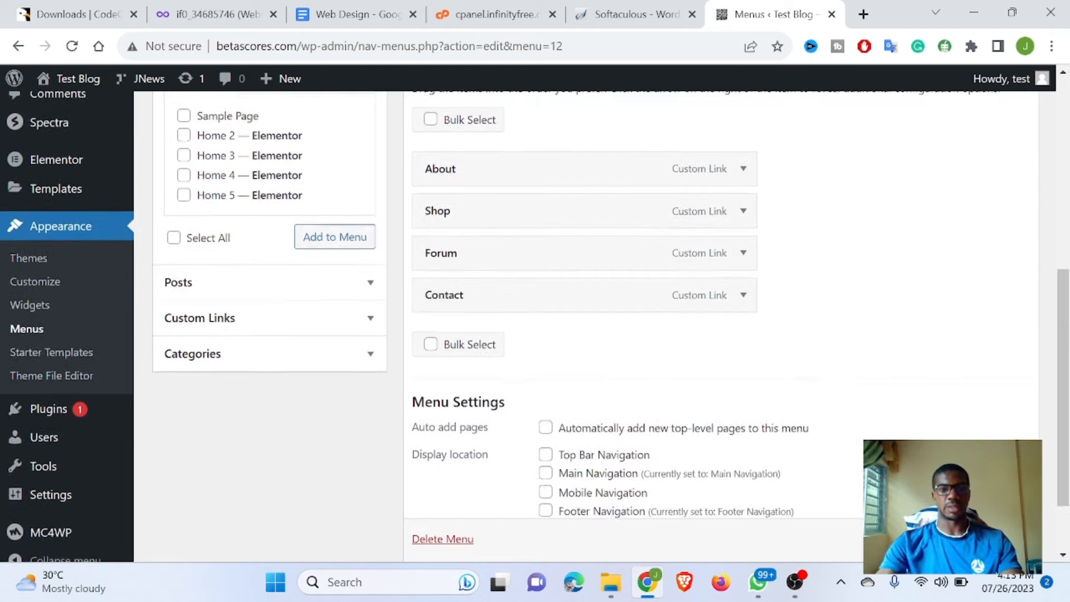
{"action": "scroll", "coordinate": [611, 304], "scroll_direction": "down", "scroll_amount": 1}
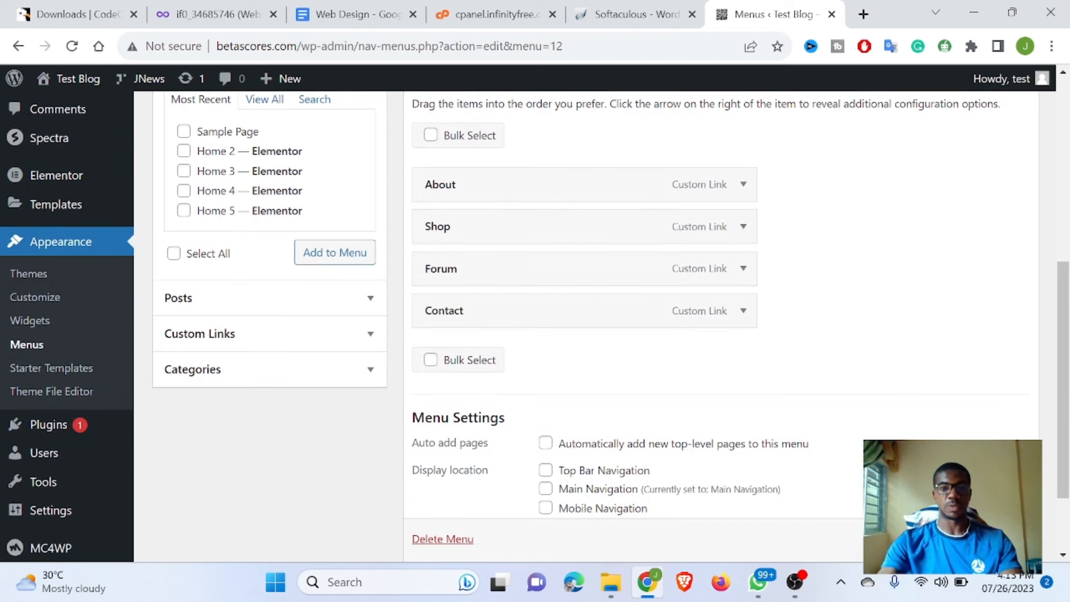
{"action": "scroll", "coordinate": [611, 304], "scroll_direction": "down", "scroll_amount": 1}
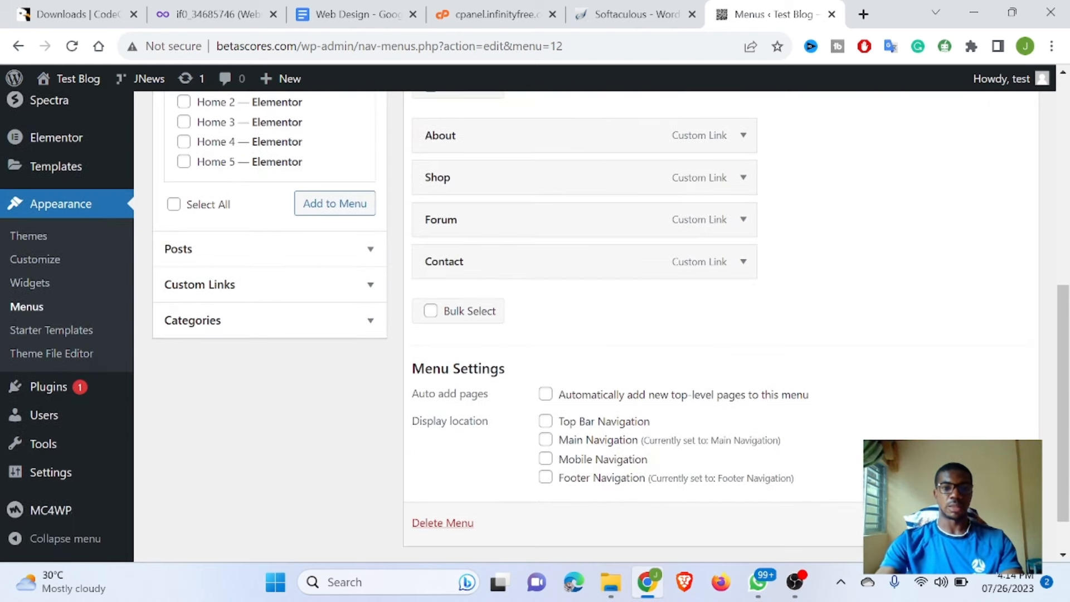
{"action": "left_click", "coordinate": [370, 249]}
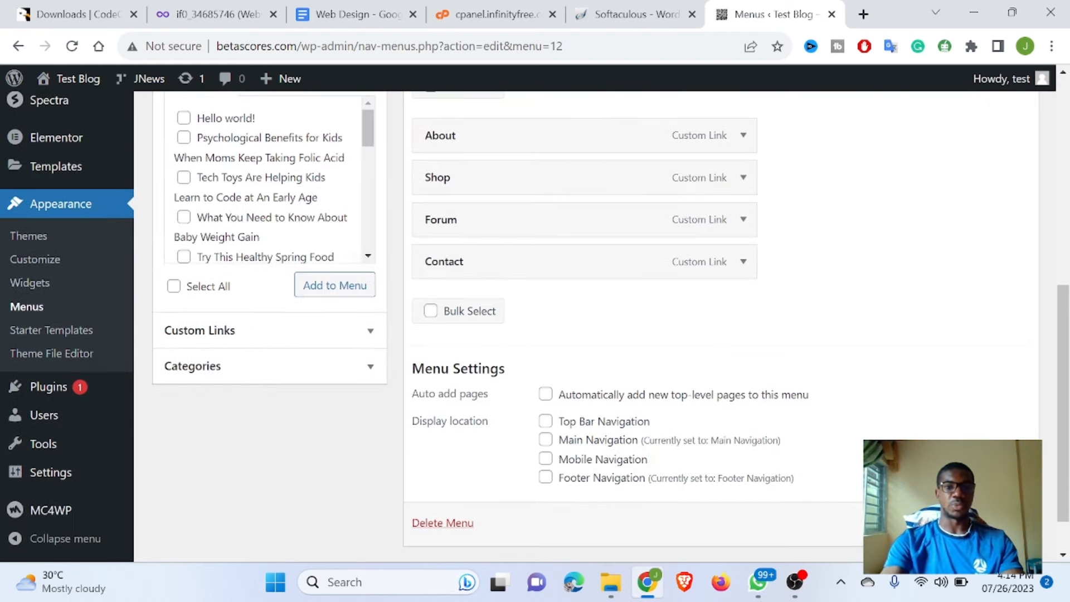
{"action": "scroll", "coordinate": [268, 184], "scroll_direction": "down", "scroll_amount": 5}
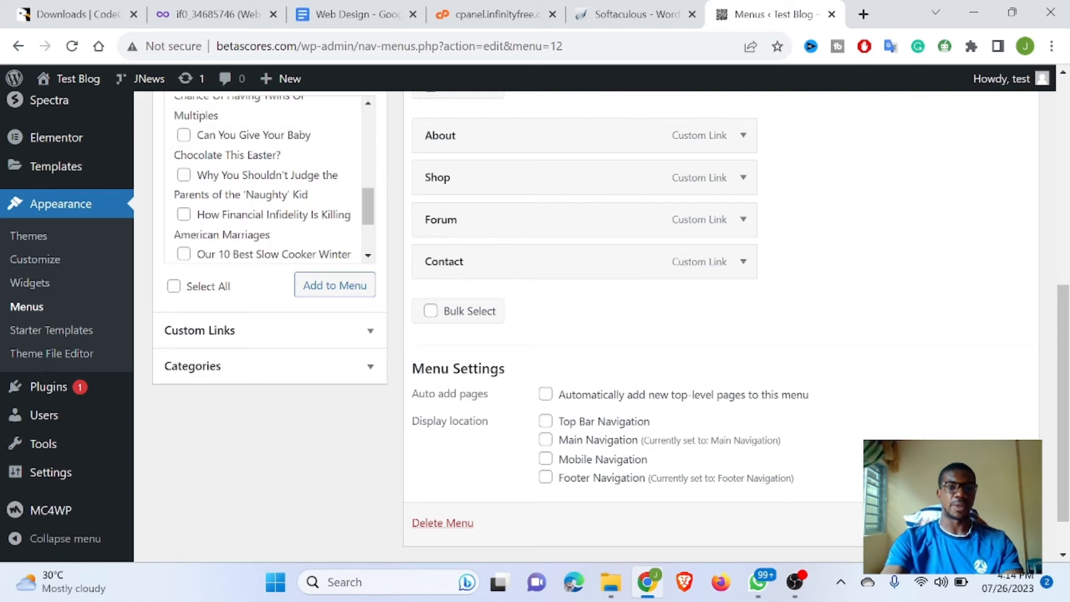
{"action": "scroll", "coordinate": [611, 326], "scroll_direction": "up", "scroll_amount": 3}
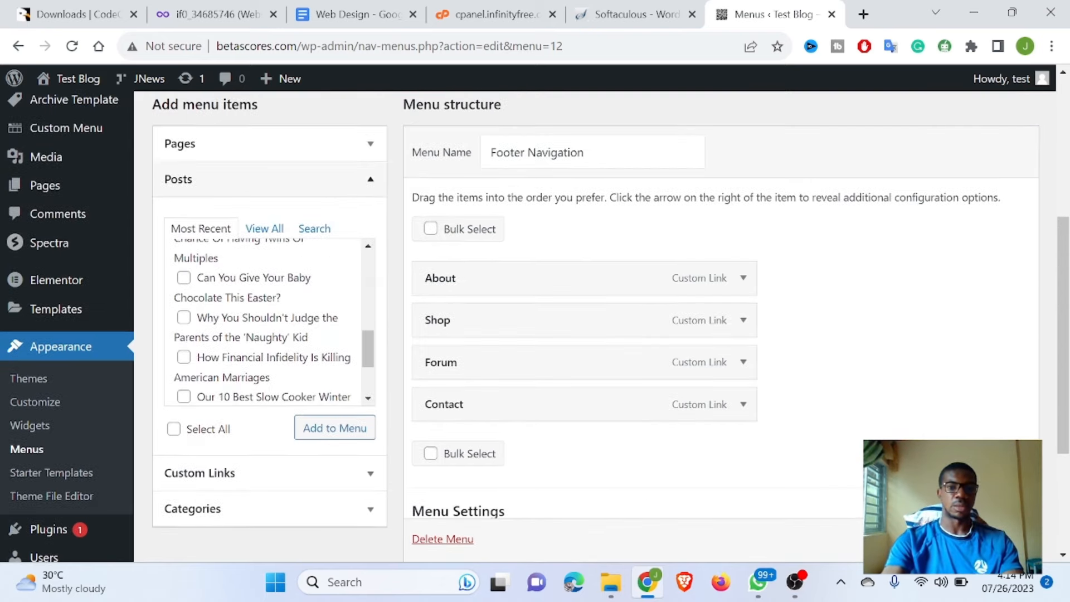
{"action": "scroll", "coordinate": [267, 321], "scroll_direction": "down", "scroll_amount": 2}
{"action": "scroll", "coordinate": [268, 321], "scroll_direction": "up", "scroll_amount": 4}
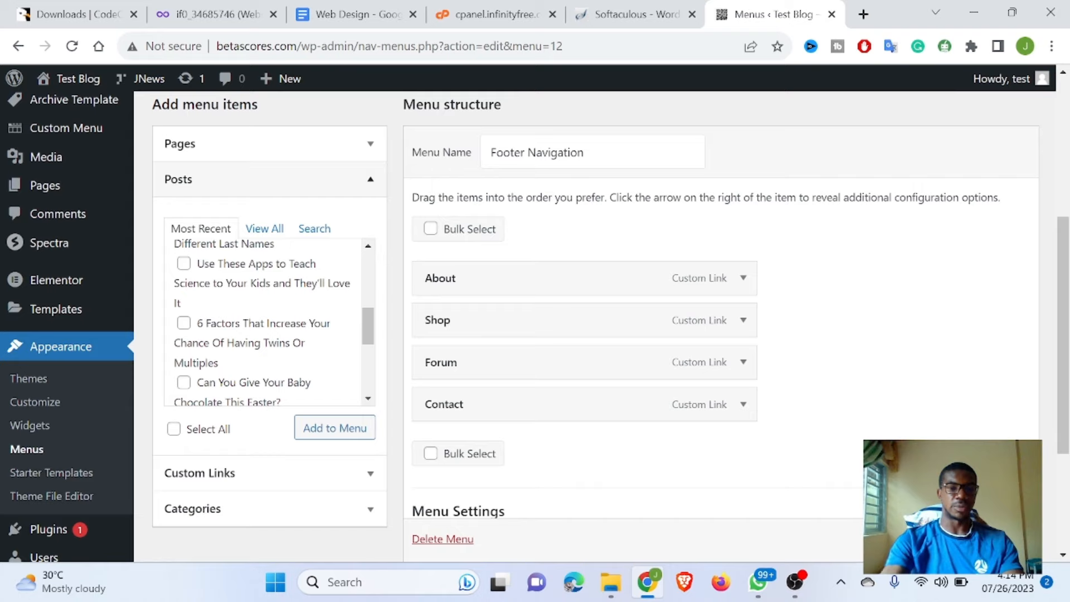
{"action": "scroll", "coordinate": [267, 322], "scroll_direction": "down", "scroll_amount": 2}
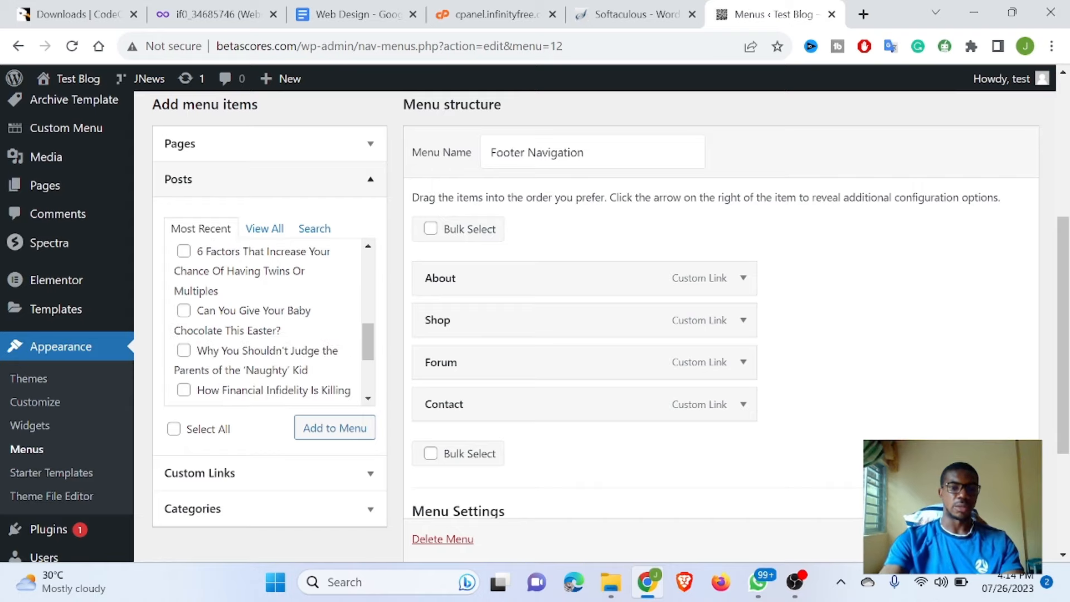
{"action": "left_click", "coordinate": [199, 472]}
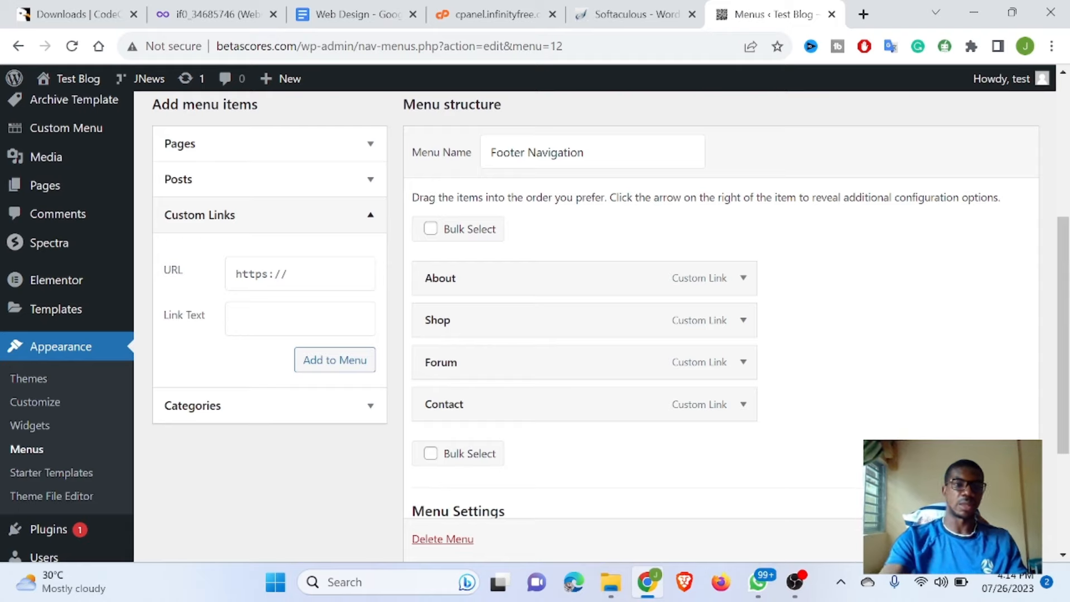
{"action": "scroll", "coordinate": [557, 323], "scroll_direction": "down", "scroll_amount": 1}
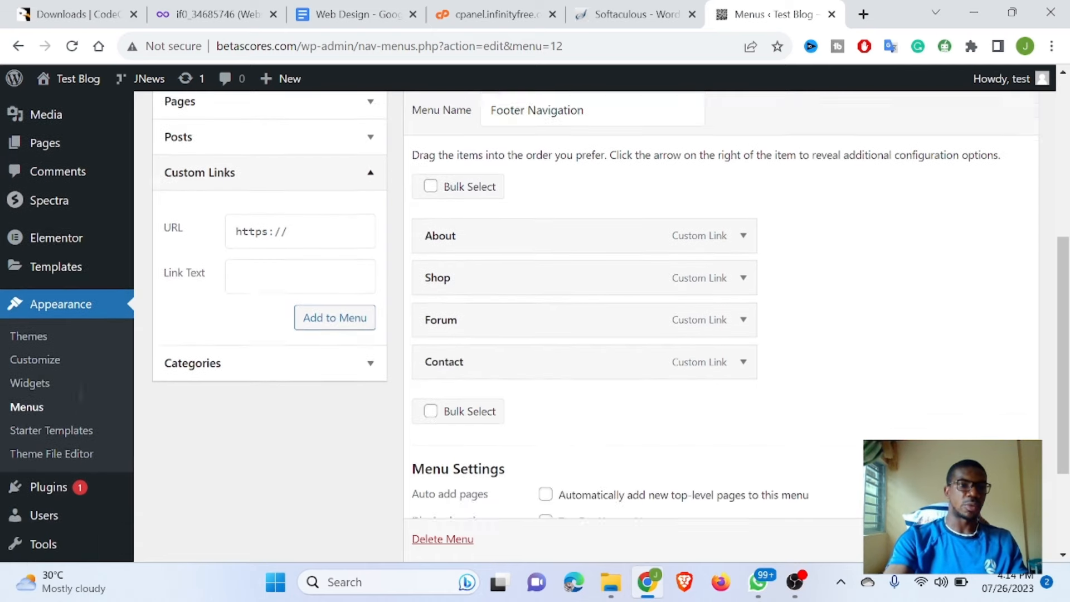
{"action": "scroll", "coordinate": [557, 324], "scroll_direction": "up", "scroll_amount": 3}
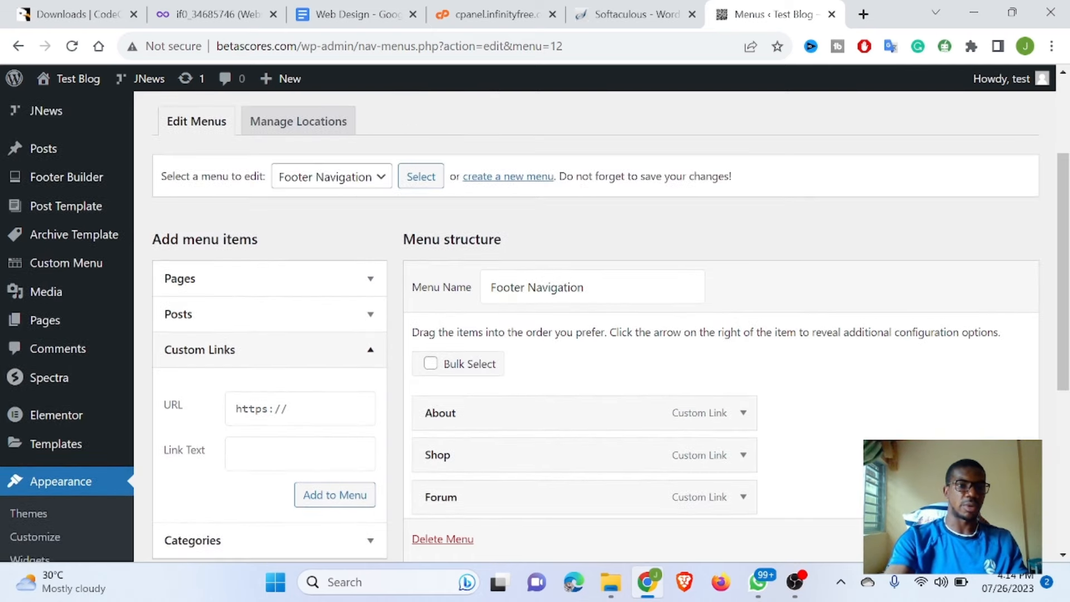
Step: Open the JNews style customizer and check the slide-out menu in the site preview, closing it again
{"action": "scroll", "coordinate": [558, 323], "scroll_direction": "up", "scroll_amount": 2}
{"action": "left_click", "coordinate": [46, 144]}
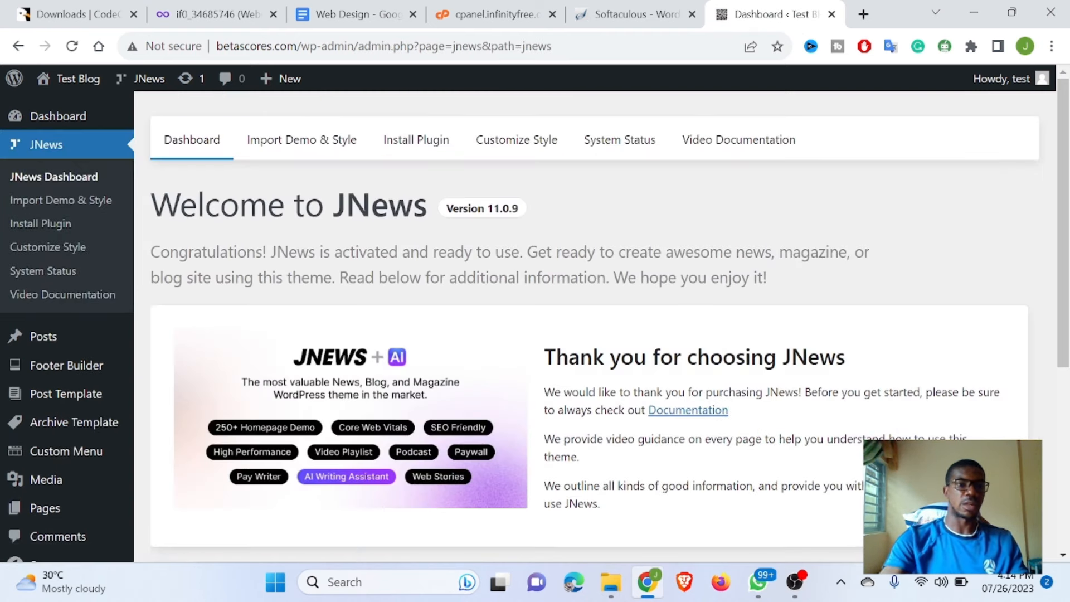
{"action": "left_click", "coordinate": [48, 247]}
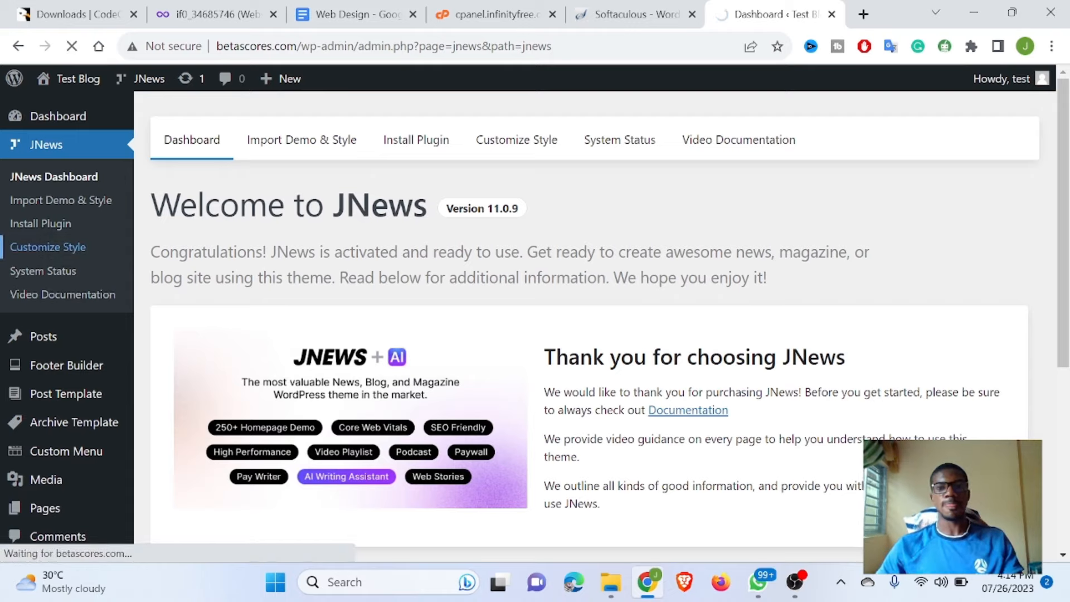
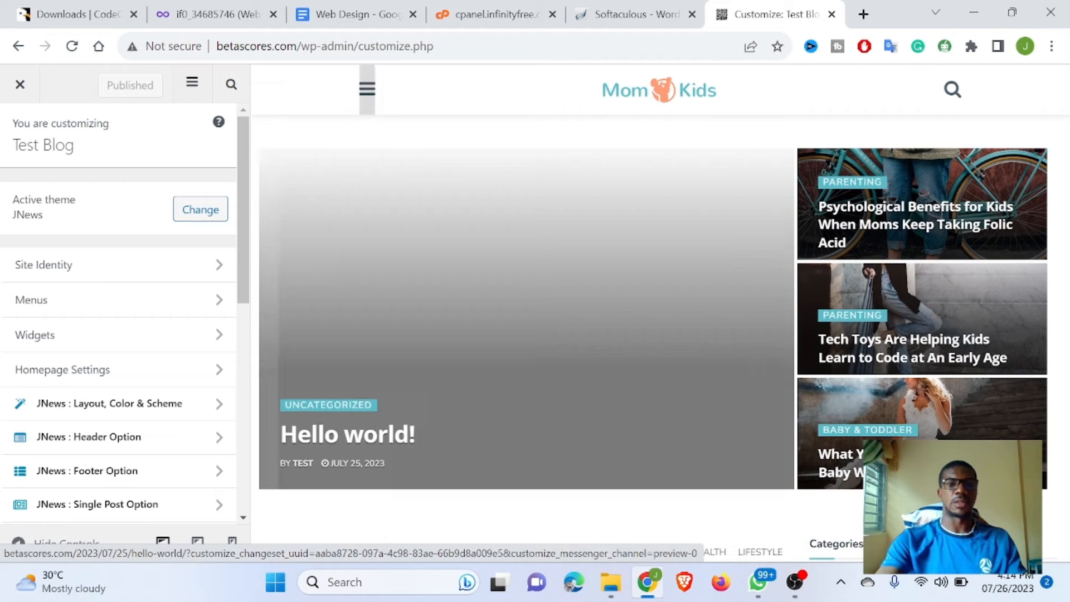
{"action": "left_click", "coordinate": [367, 89]}
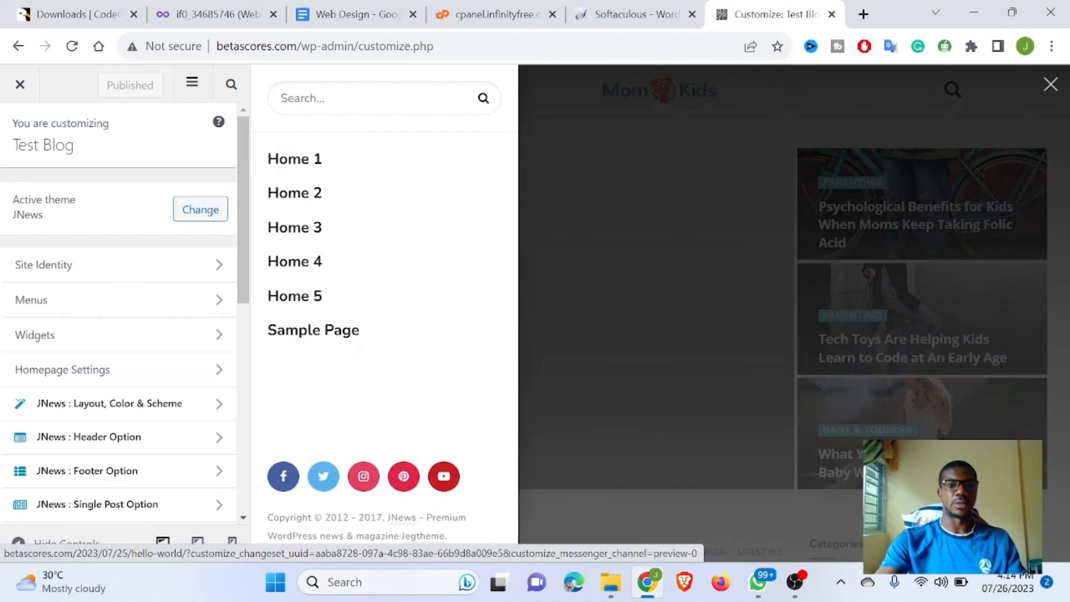
{"action": "left_click", "coordinate": [599, 119]}
Step: Look at the customizer's Widgets areas and open the Homepage Settings
{"action": "scroll", "coordinate": [118, 312], "scroll_direction": "down", "scroll_amount": 1}
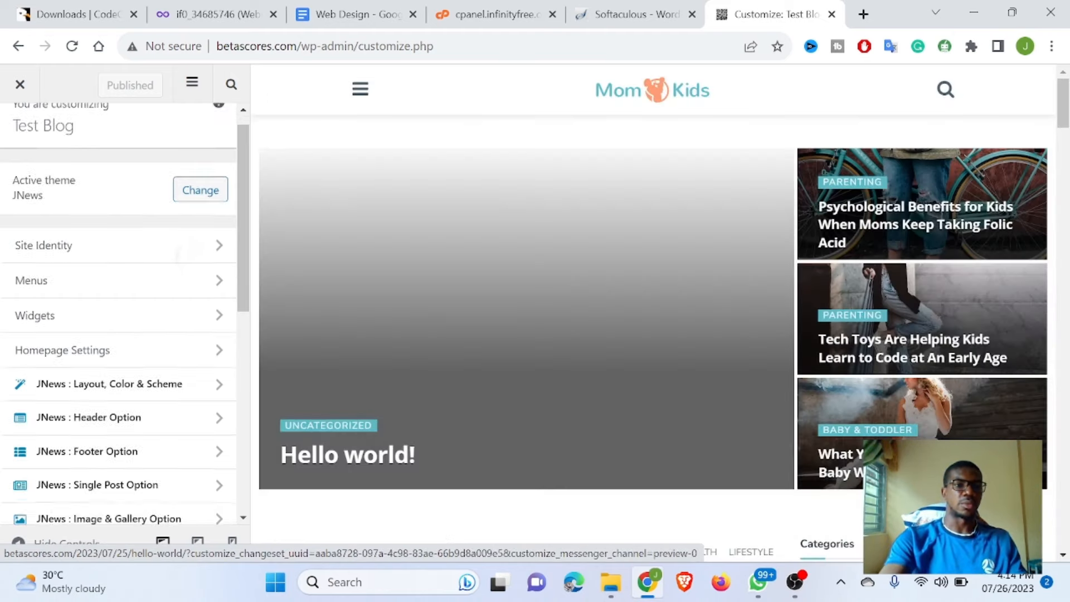
{"action": "scroll", "coordinate": [134, 312], "scroll_direction": "down", "scroll_amount": 1}
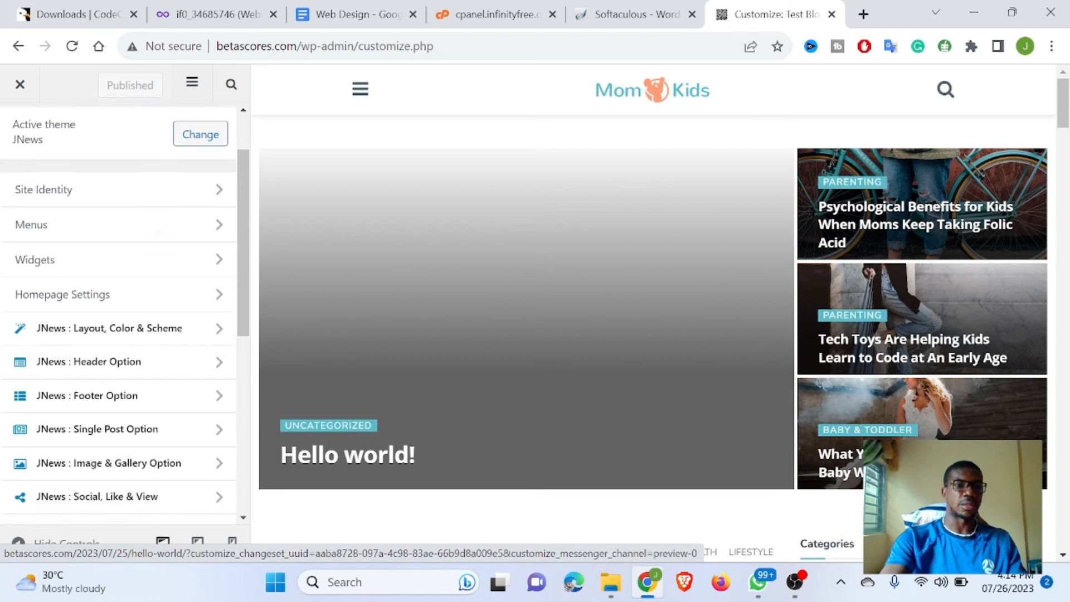
{"action": "left_click", "coordinate": [134, 241]}
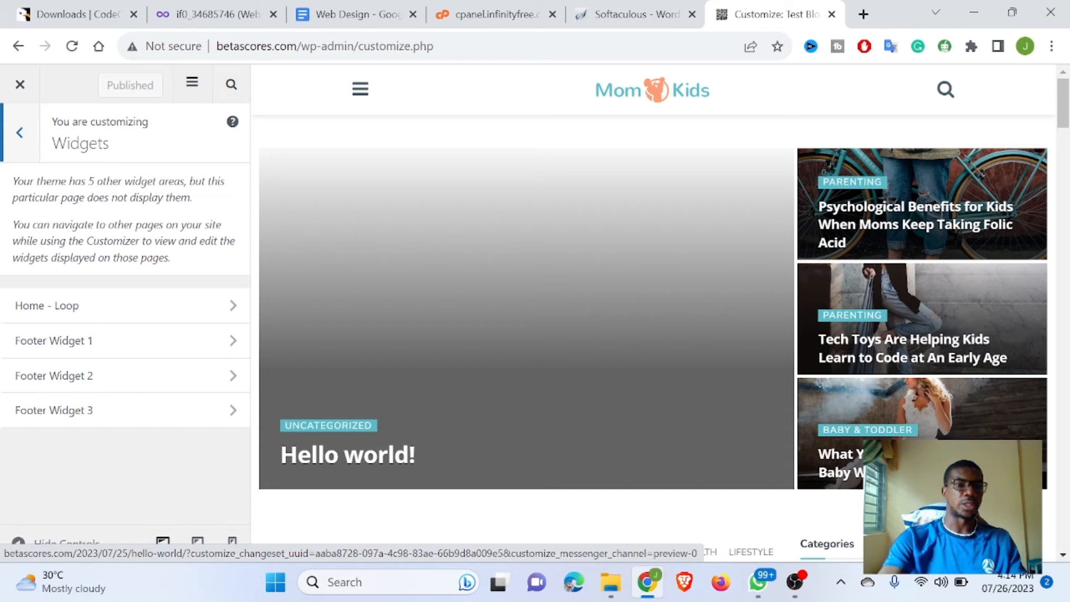
{"action": "key", "text": "Escape"}
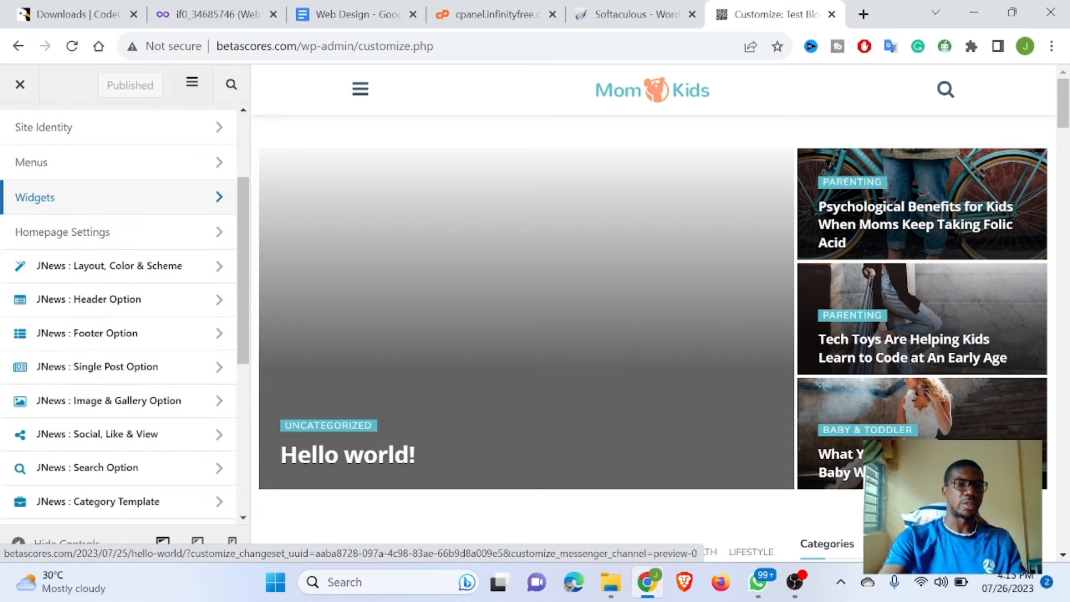
{"action": "left_click", "coordinate": [78, 231]}
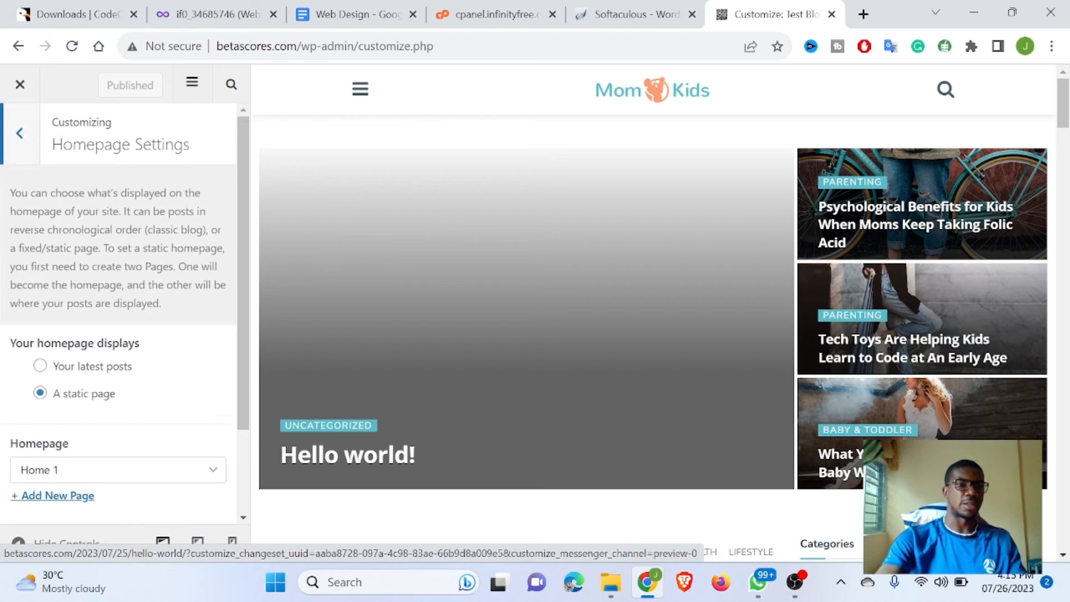
Step: Set the homepage to display your latest posts and look through the resulting post list in the site preview
{"action": "scroll", "coordinate": [118, 313], "scroll_direction": "down", "scroll_amount": 1}
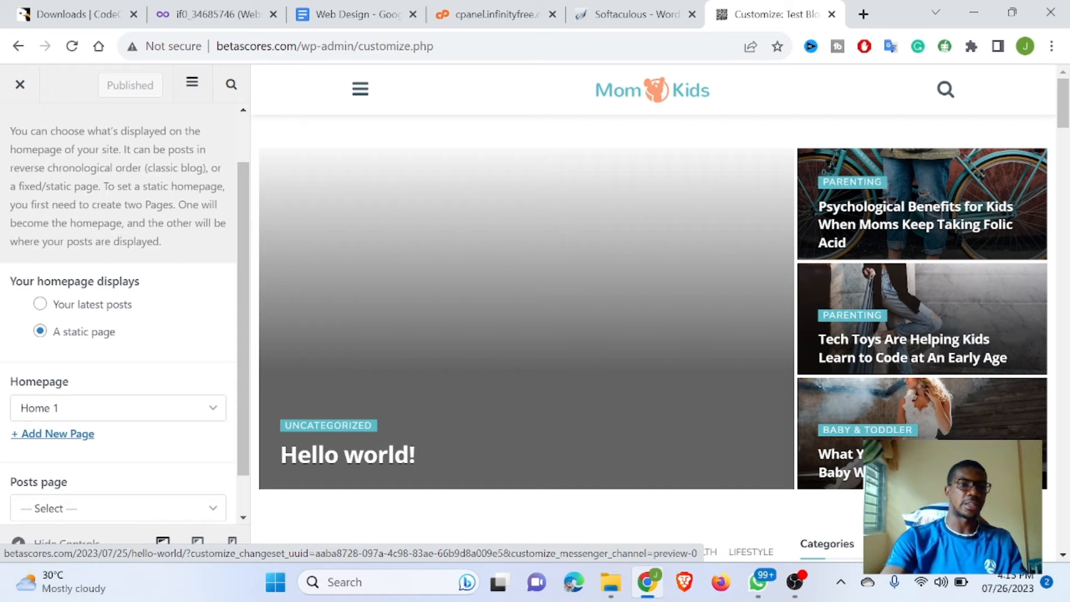
{"action": "left_click", "coordinate": [40, 304]}
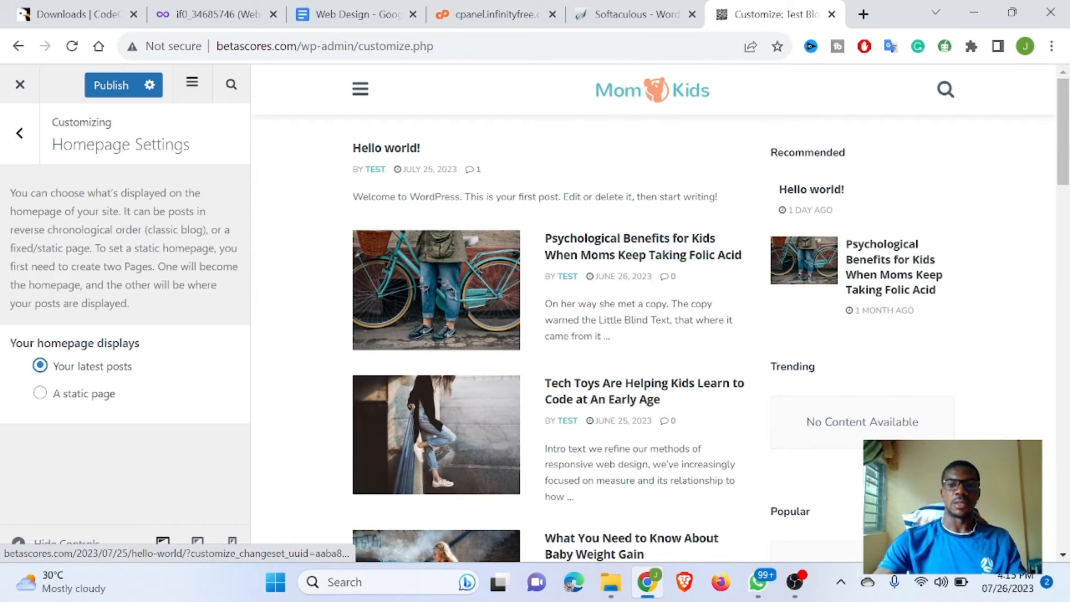
{"action": "scroll", "coordinate": [653, 312], "scroll_direction": "down", "scroll_amount": 10}
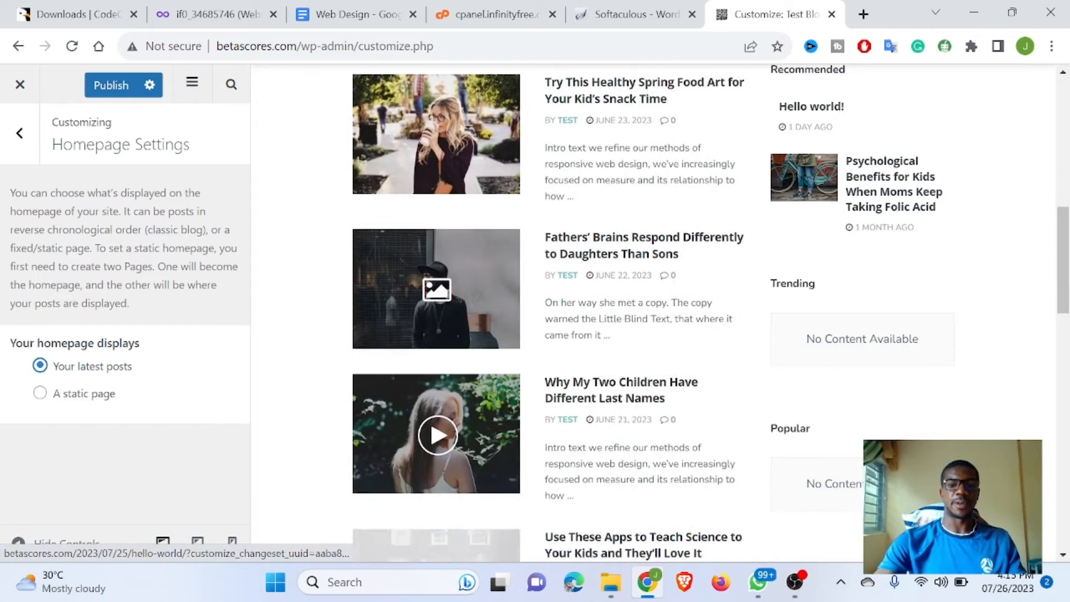
{"action": "scroll", "coordinate": [652, 313], "scroll_direction": "up", "scroll_amount": 10}
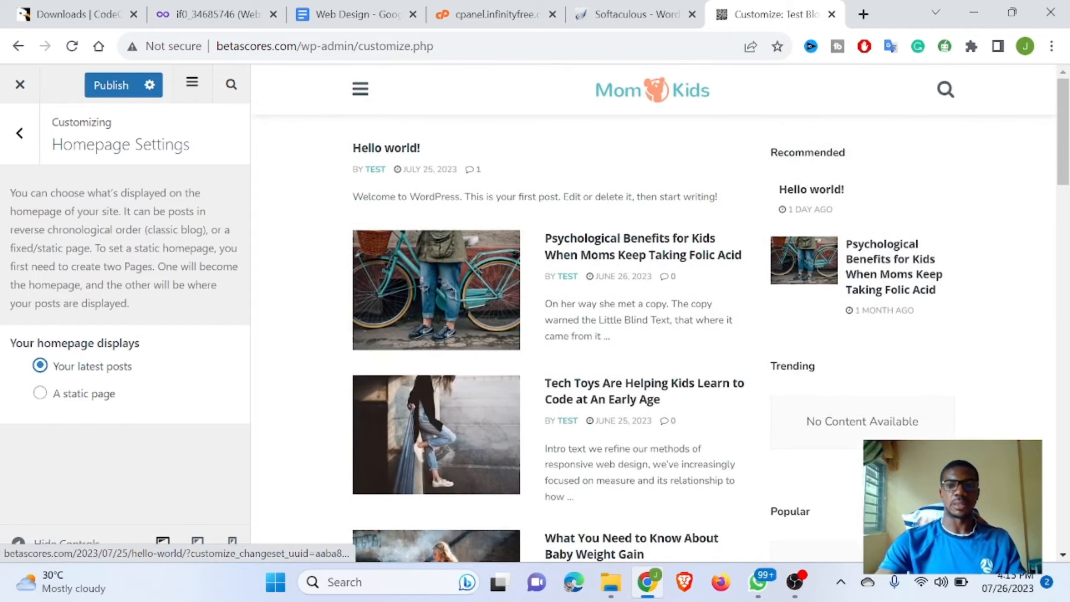
Step: Switch the homepage display back to a static page and check the pages available for the posts page
{"action": "left_click", "coordinate": [39, 393]}
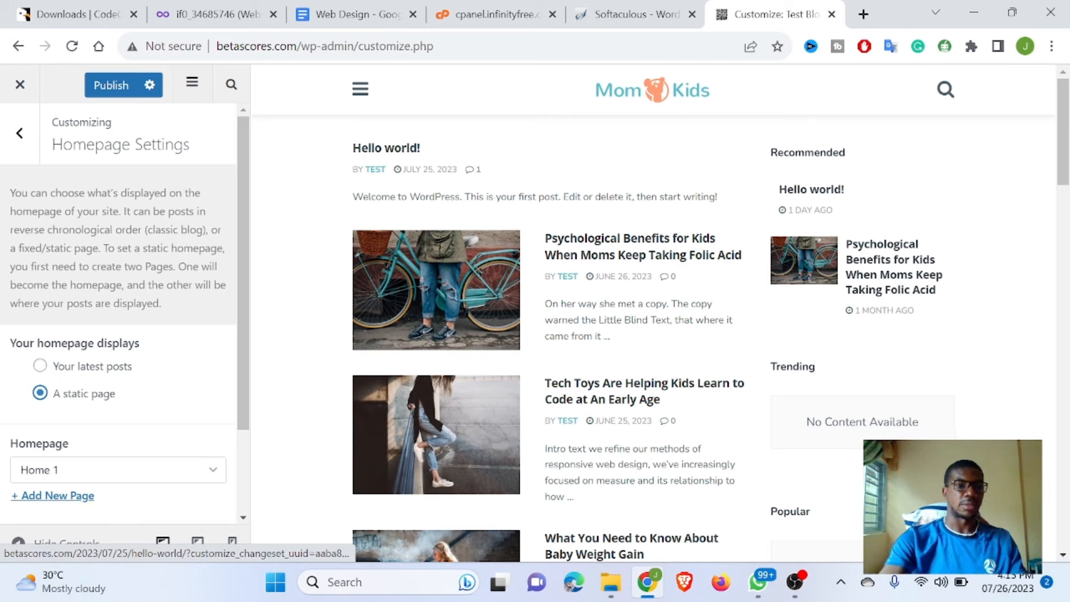
{"action": "scroll", "coordinate": [126, 335], "scroll_direction": "down", "scroll_amount": 2}
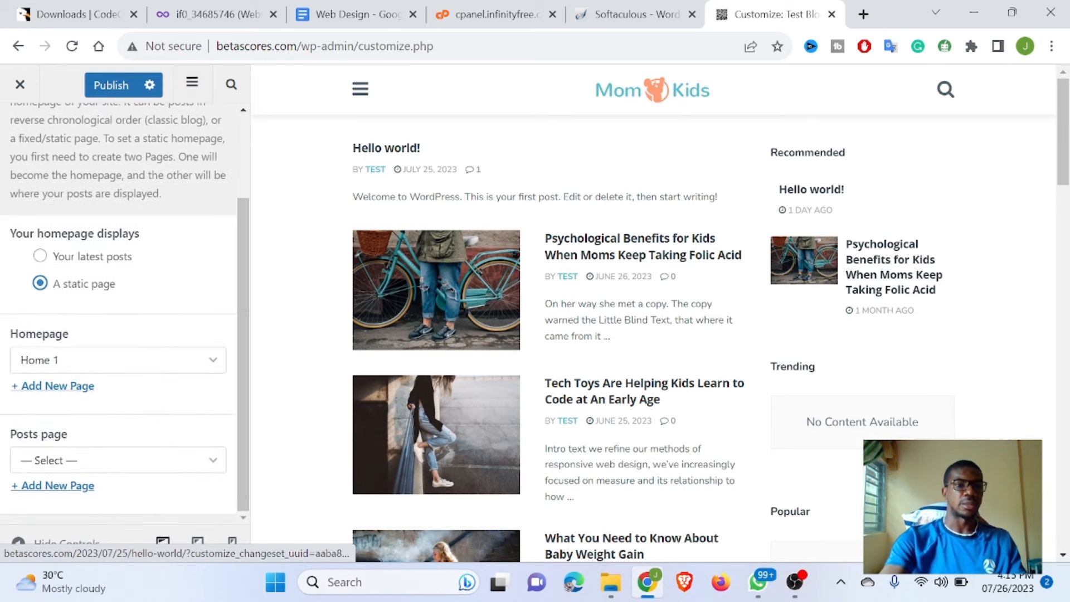
{"action": "left_click", "coordinate": [40, 255]}
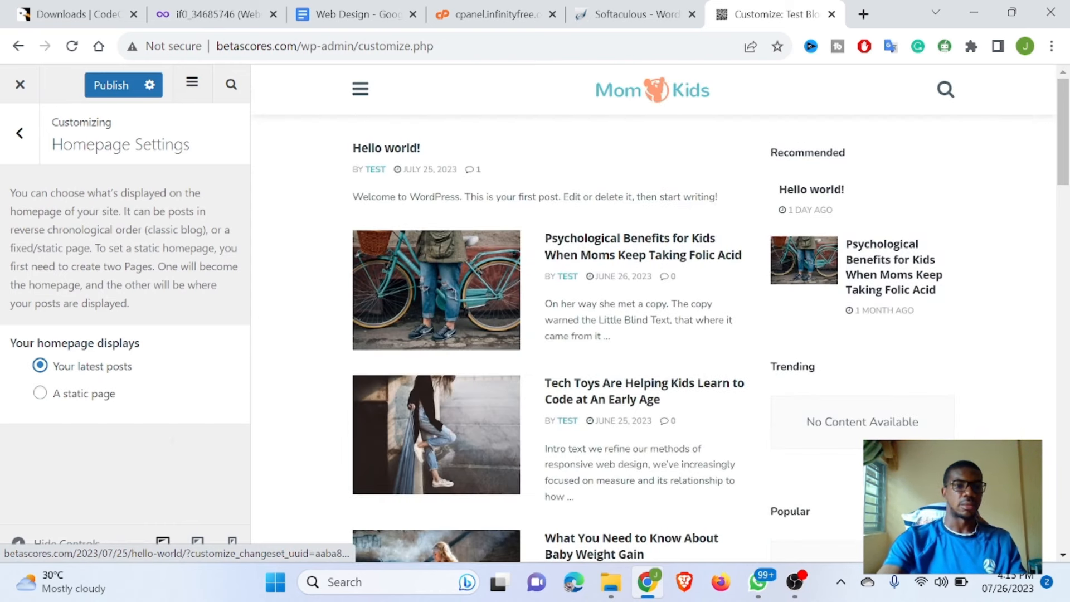
{"action": "left_click", "coordinate": [40, 393]}
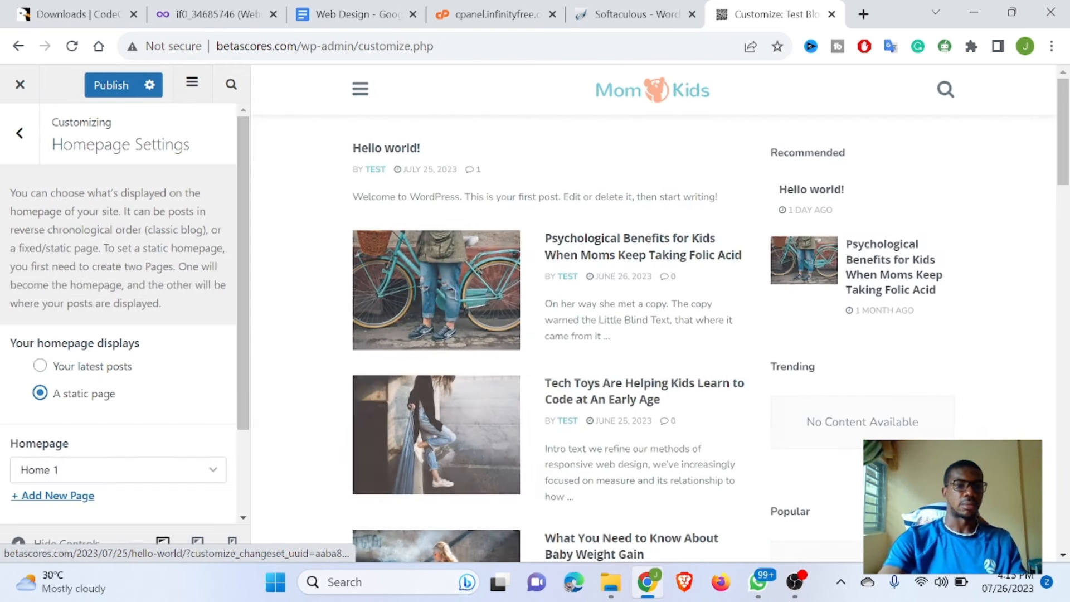
{"action": "scroll", "coordinate": [123, 278], "scroll_direction": "down", "scroll_amount": 2}
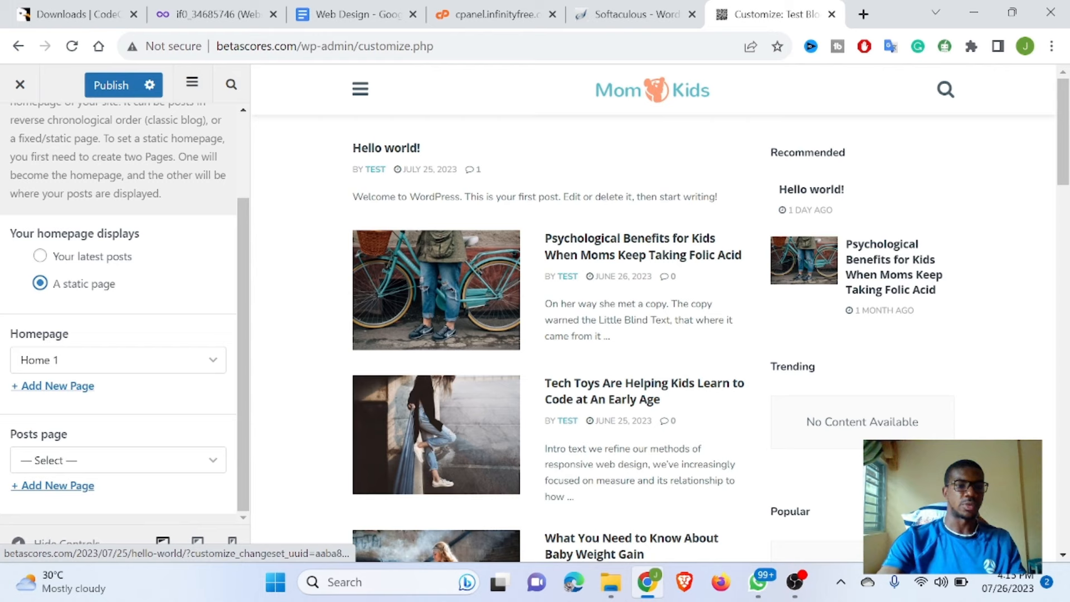
{"action": "left_click", "coordinate": [212, 460]}
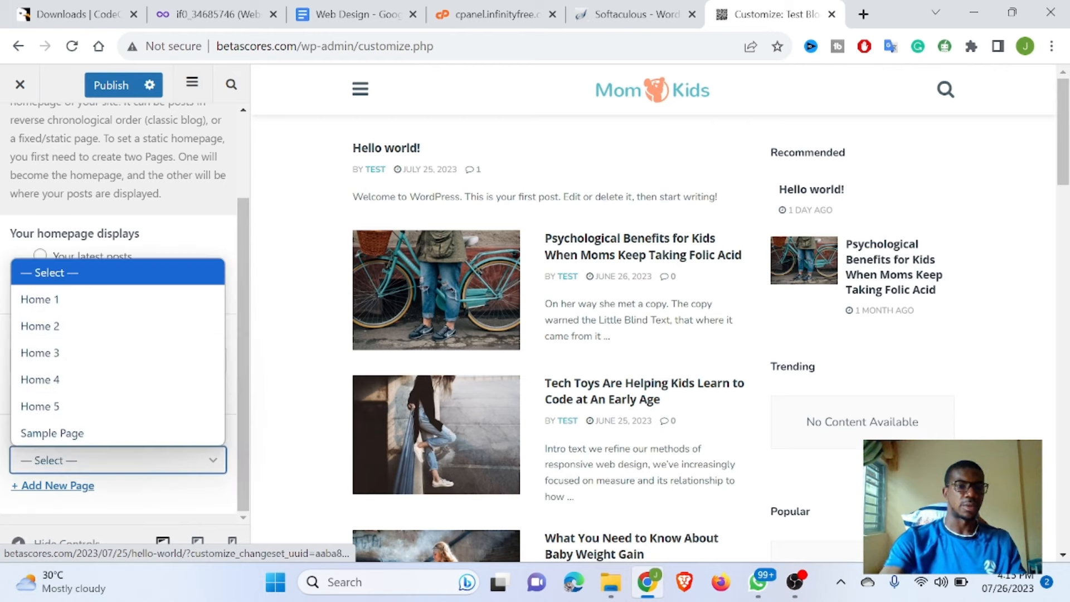
Step: Close the customizer without saving the homepage changes and look over the JNews dashboard
{"action": "left_click", "coordinate": [20, 85]}
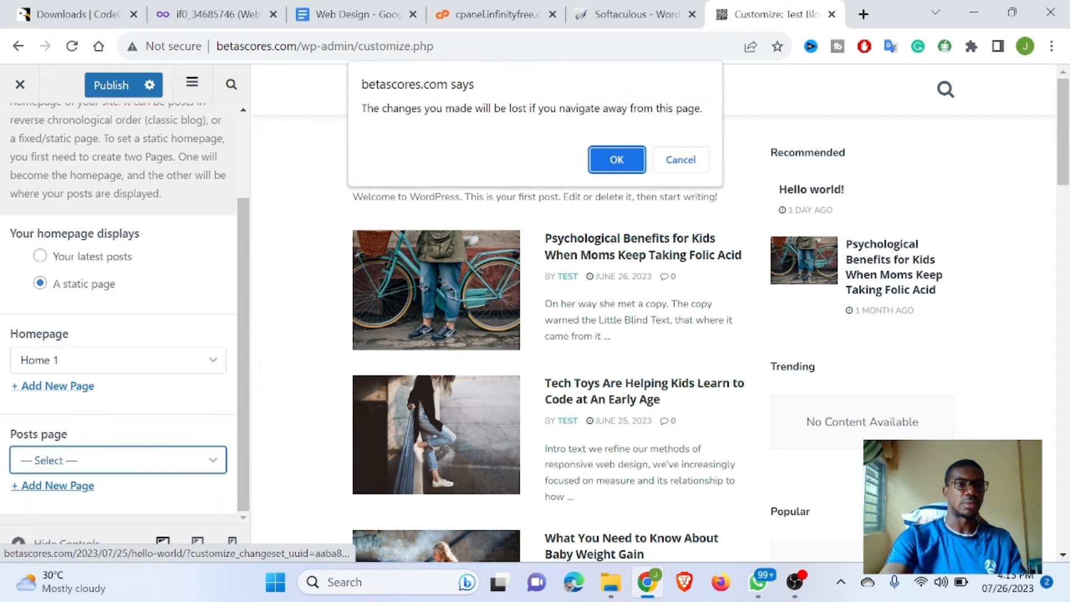
{"action": "key", "text": "Return"}
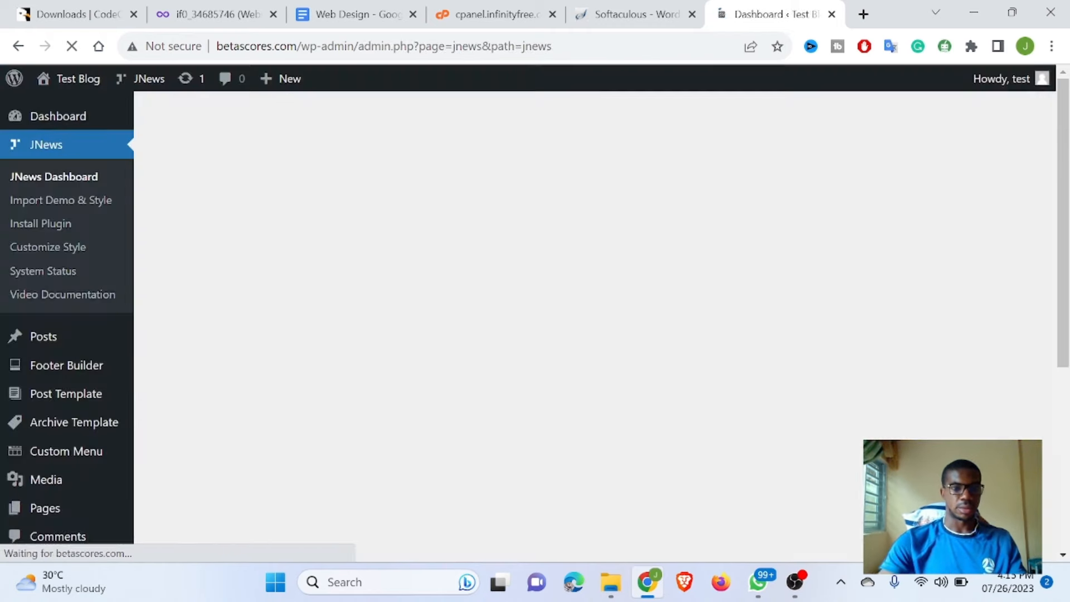
{"action": "scroll", "coordinate": [595, 327], "scroll_direction": "down", "scroll_amount": 2}
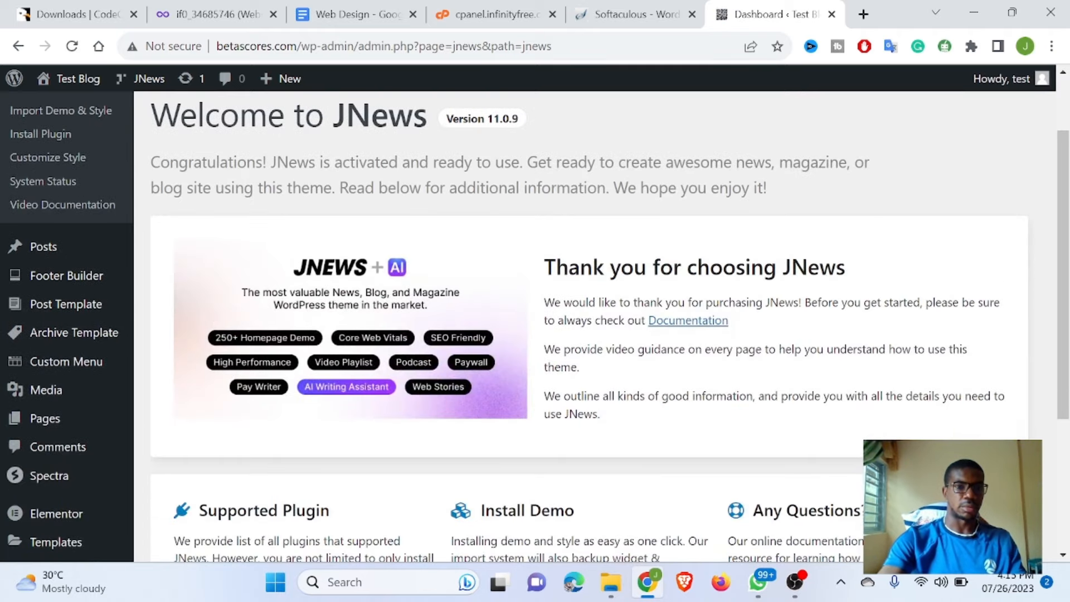
{"action": "scroll", "coordinate": [594, 327], "scroll_direction": "up", "scroll_amount": 2}
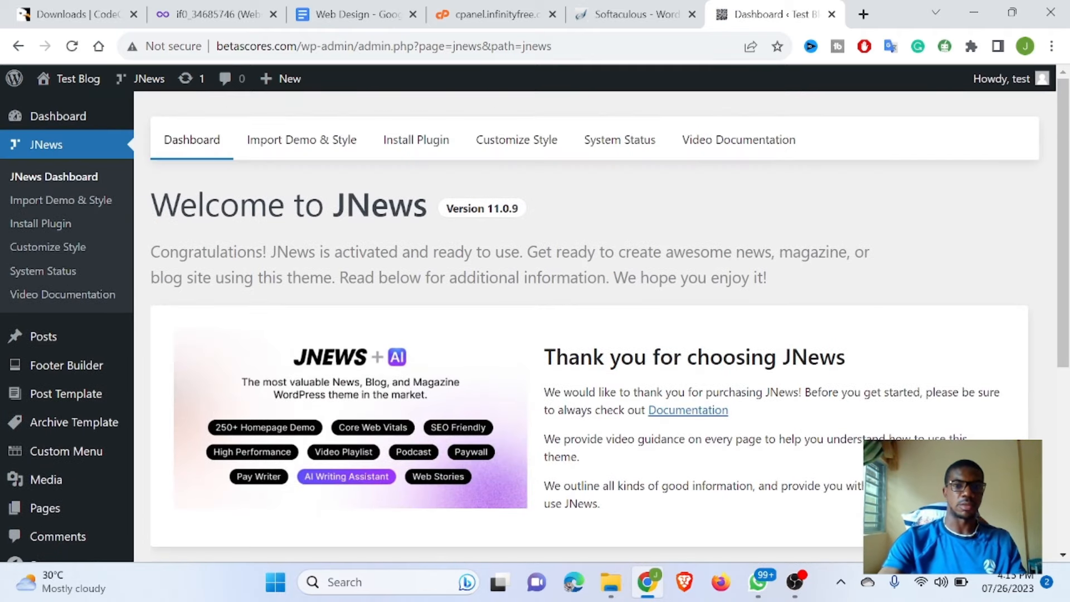
Step: Reopen the JNews style customizer and look at the sections under Layout, Color & Scheme
{"action": "left_click", "coordinate": [516, 140]}
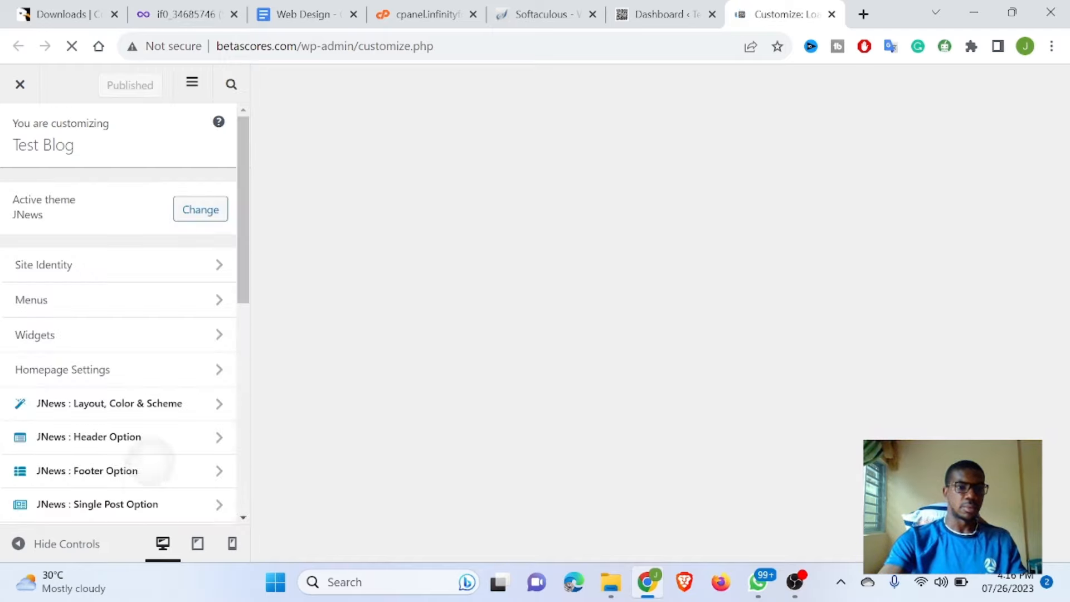
{"action": "scroll", "coordinate": [140, 410], "scroll_direction": "down", "scroll_amount": 2}
{"action": "scroll", "coordinate": [139, 399], "scroll_direction": "down", "scroll_amount": 1}
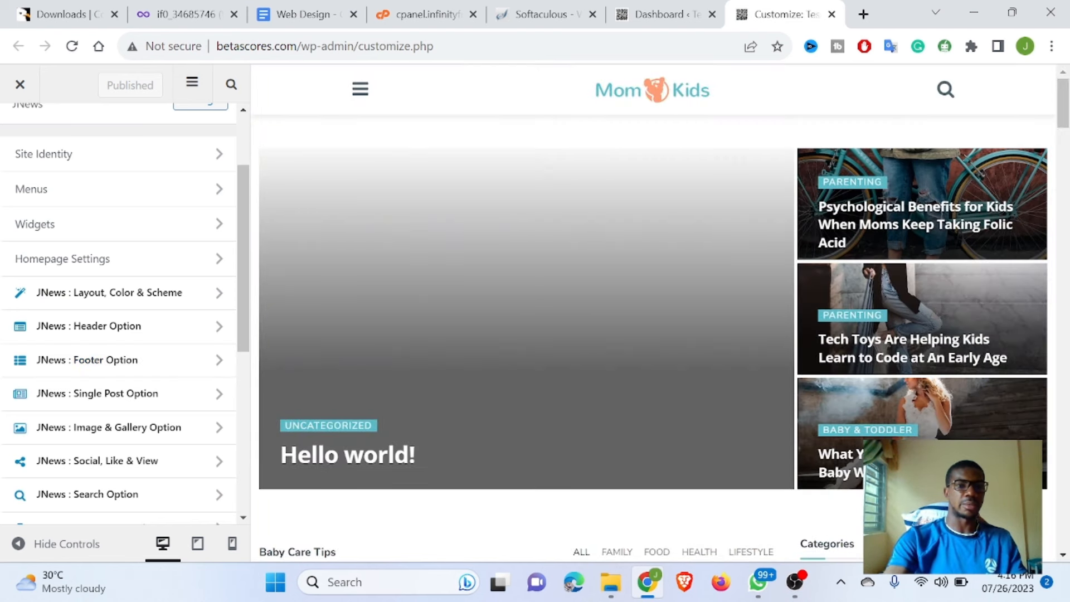
{"action": "left_click", "coordinate": [156, 293]}
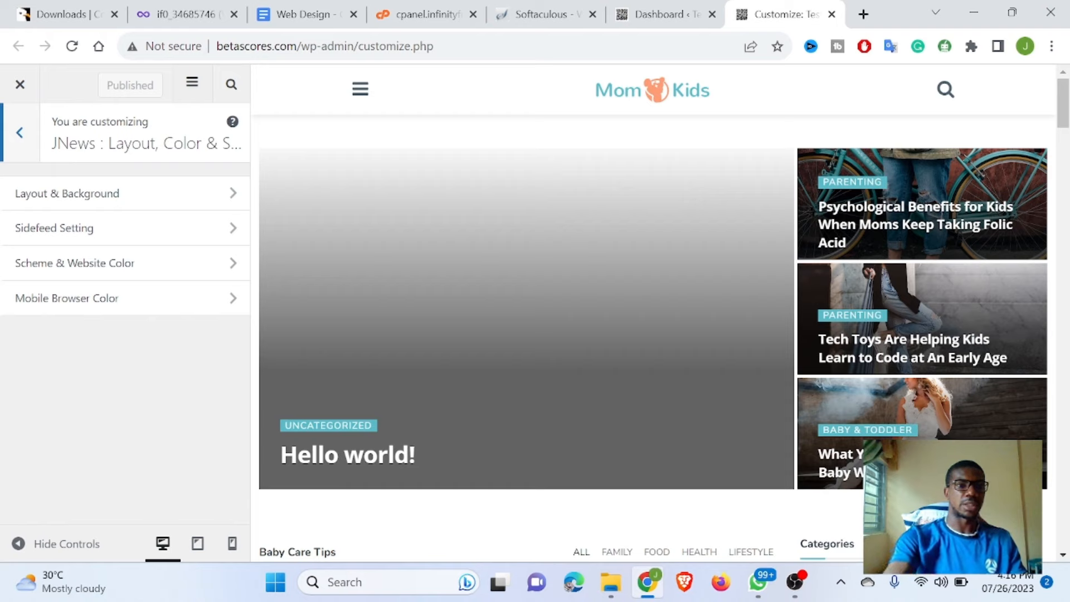
{"action": "left_click", "coordinate": [20, 133]}
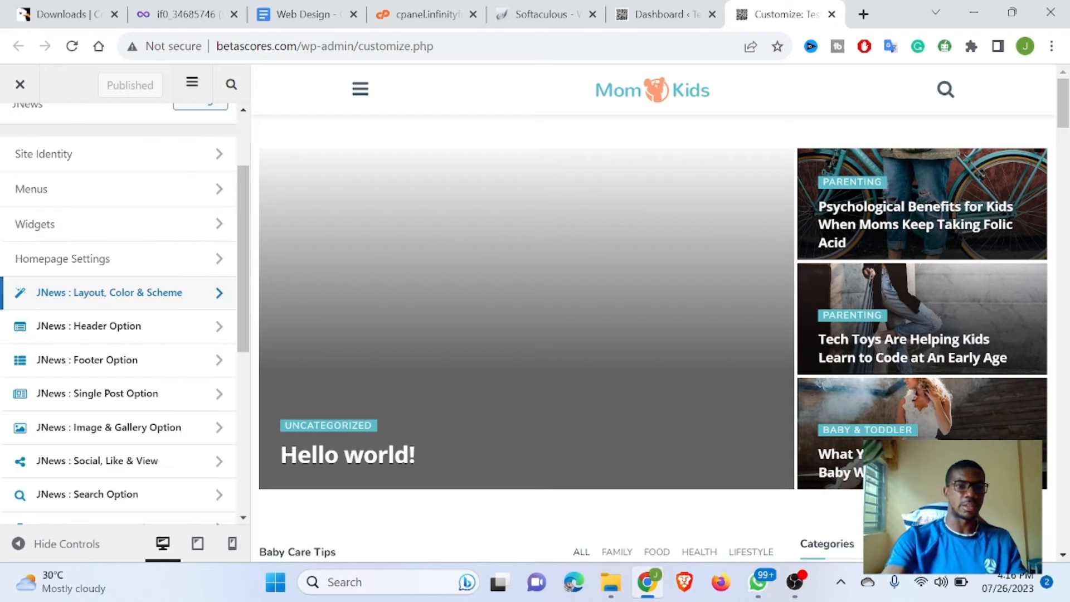
Step: Examine the JNews Header Option sections and header builder, including the Mobile Option settings, and return to the main customizer list
{"action": "scroll", "coordinate": [118, 312], "scroll_direction": "down", "scroll_amount": 1}
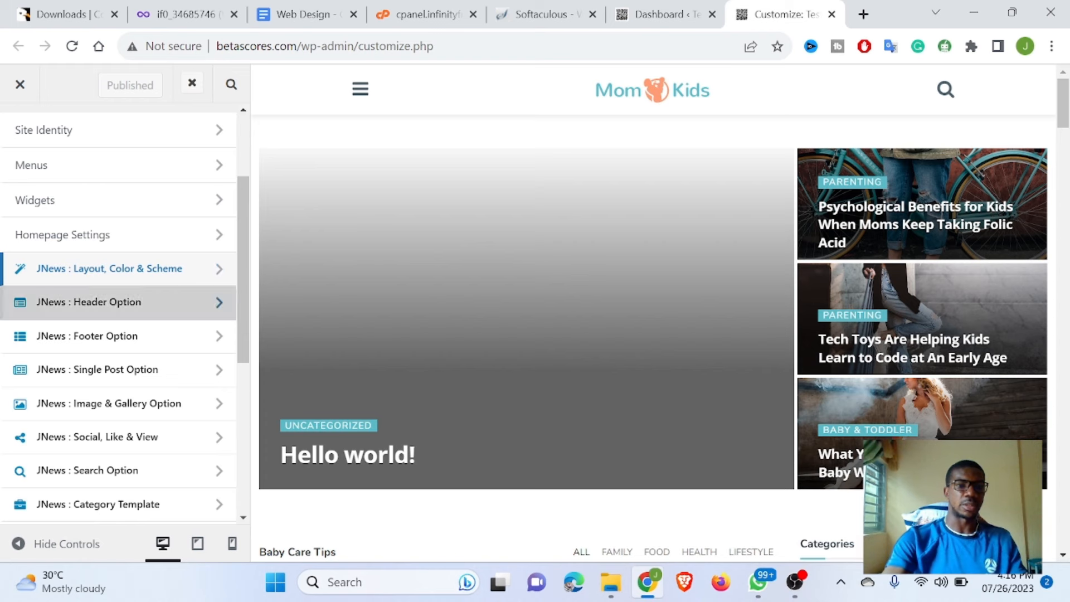
{"action": "left_click", "coordinate": [151, 302]}
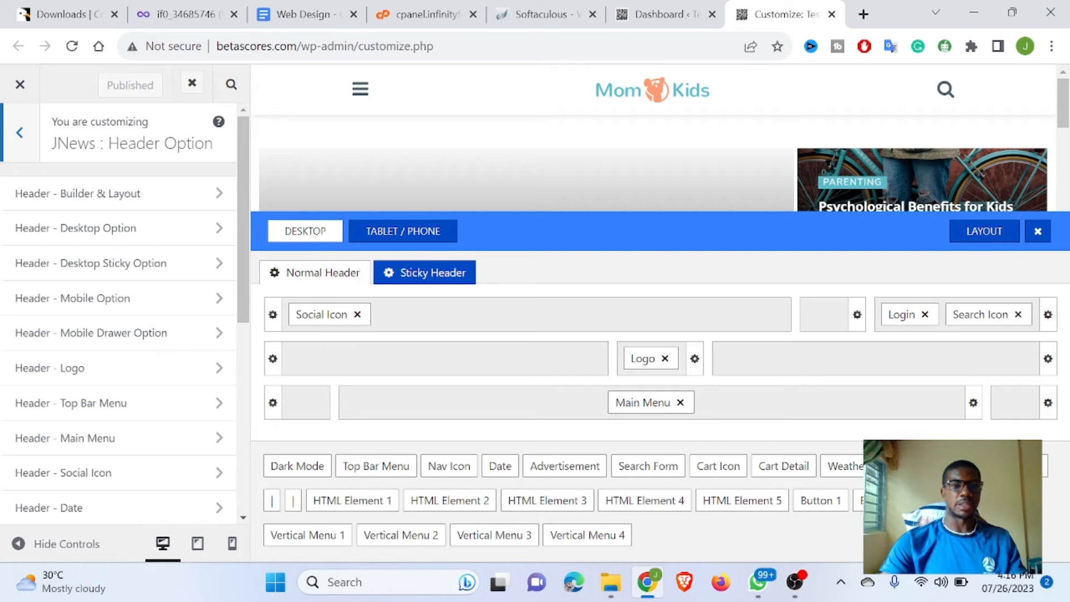
{"action": "scroll", "coordinate": [118, 334], "scroll_direction": "down", "scroll_amount": 2}
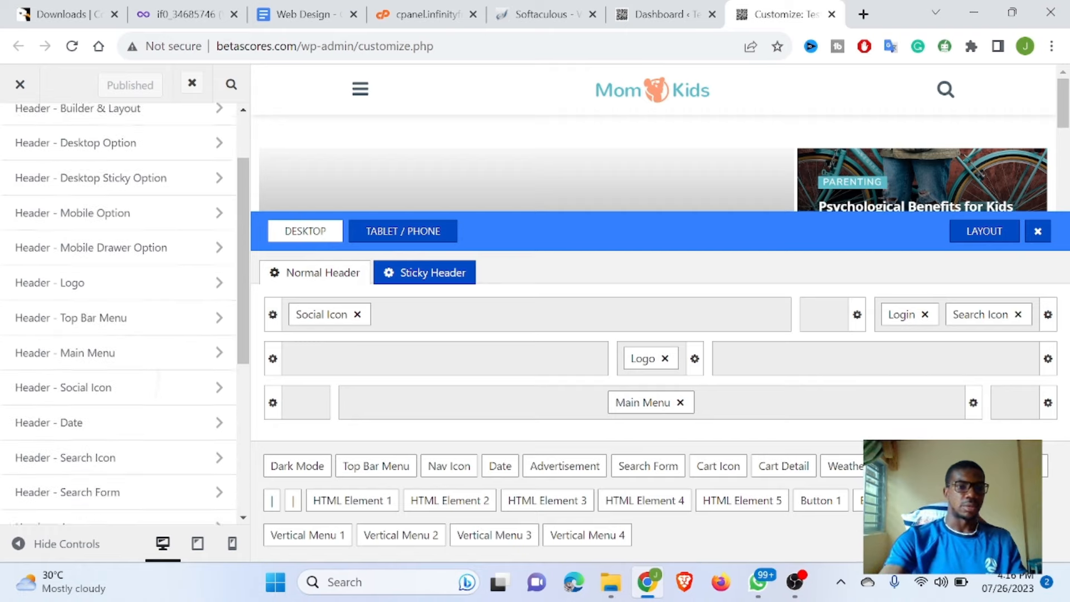
{"action": "scroll", "coordinate": [118, 335], "scroll_direction": "up", "scroll_amount": 1}
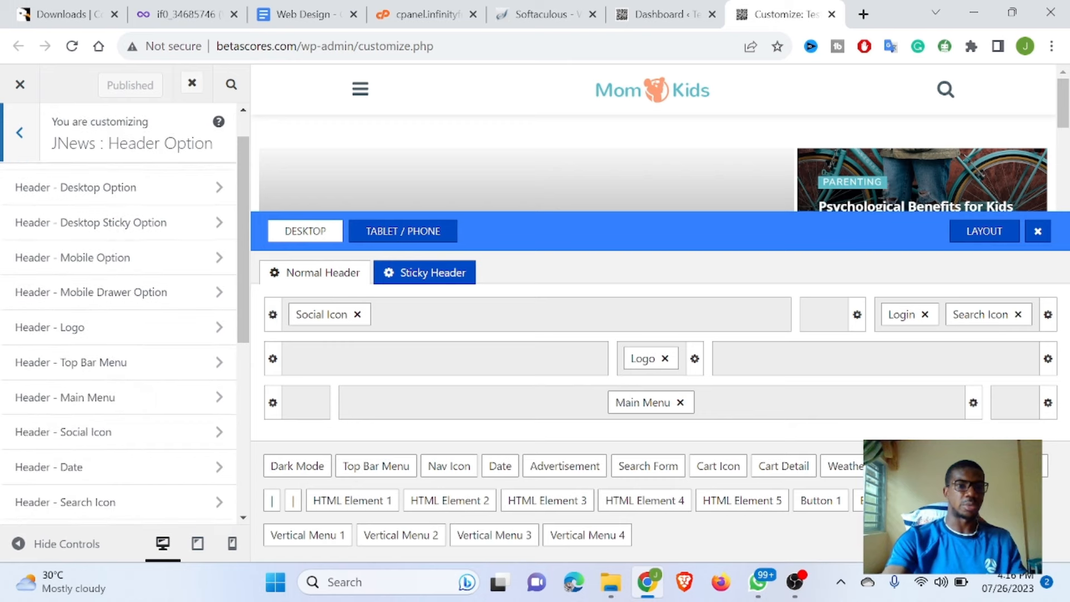
{"action": "left_click", "coordinate": [127, 258]}
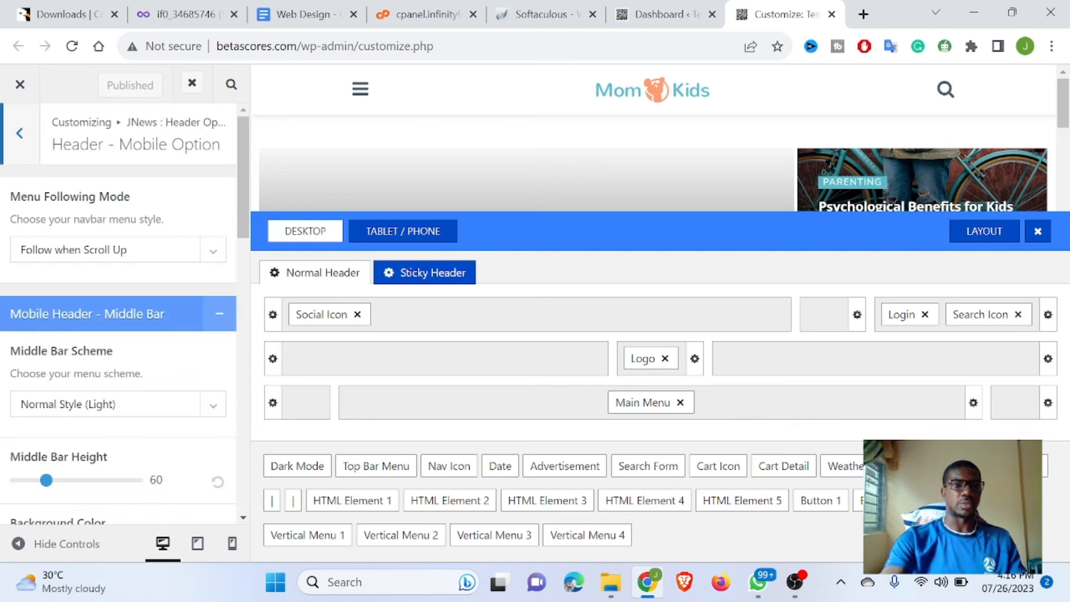
{"action": "left_click", "coordinate": [19, 133]}
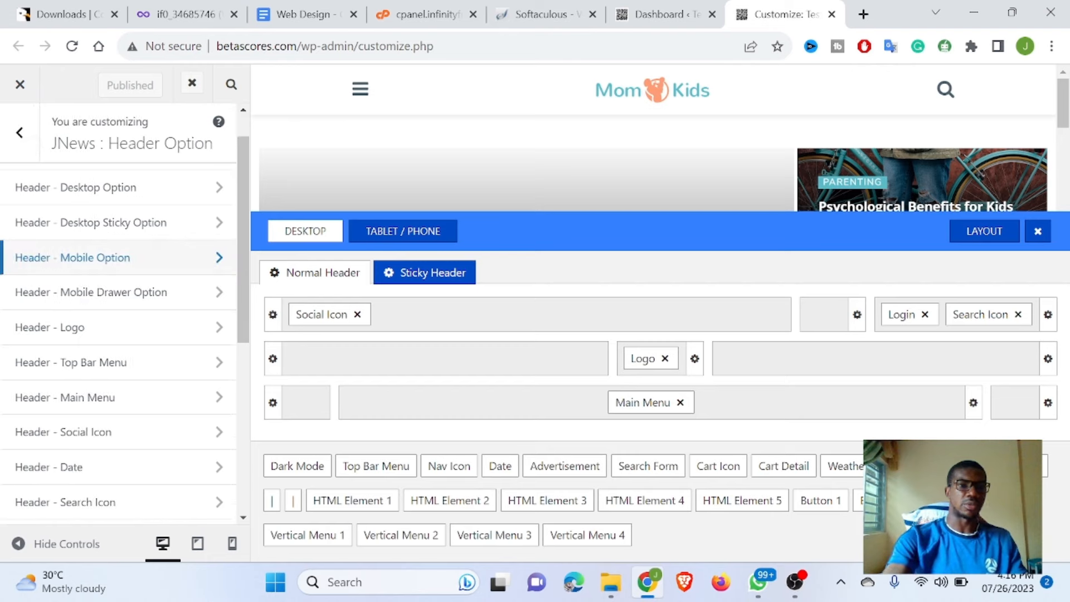
{"action": "scroll", "coordinate": [118, 312], "scroll_direction": "down", "scroll_amount": 1}
{"action": "scroll", "coordinate": [119, 312], "scroll_direction": "down", "scroll_amount": 2}
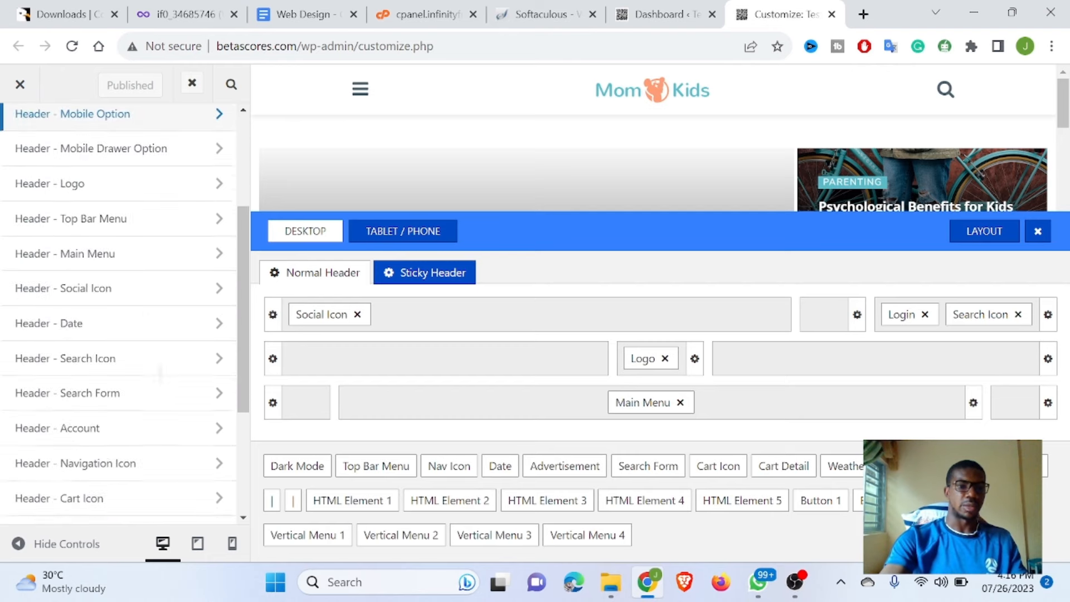
{"action": "scroll", "coordinate": [118, 313], "scroll_direction": "up", "scroll_amount": 3}
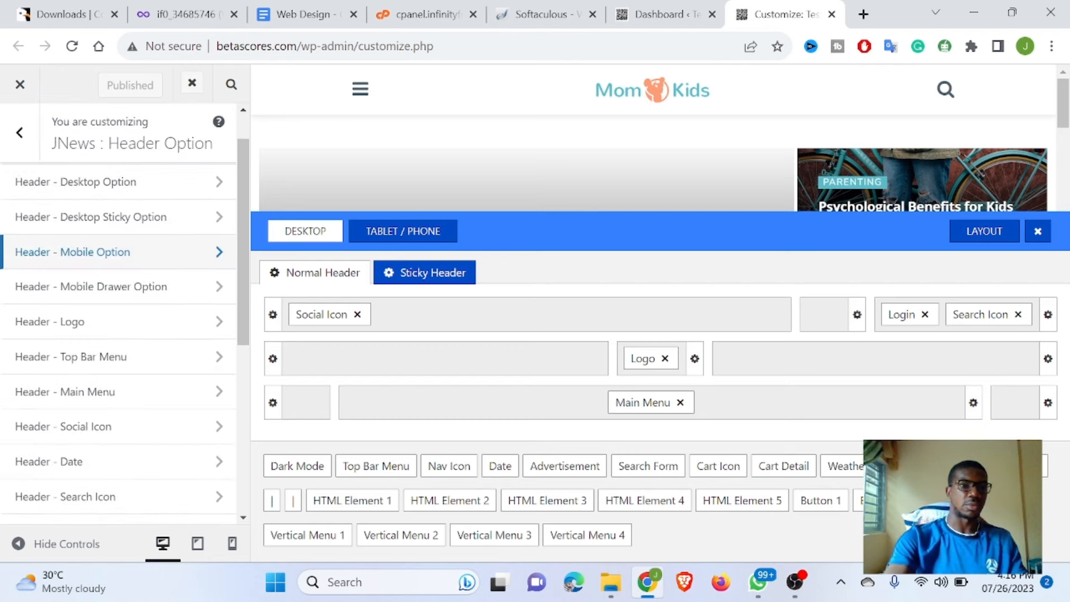
{"action": "scroll", "coordinate": [118, 335], "scroll_direction": "up", "scroll_amount": 1}
{"action": "left_click", "coordinate": [19, 134]}
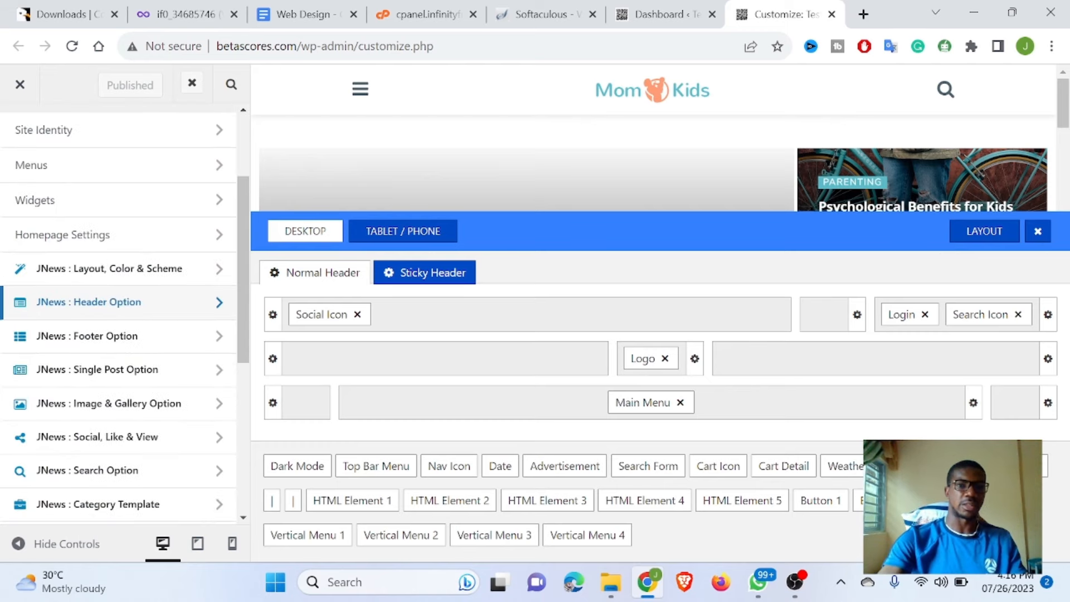
Step: Review the remaining JNews customizer options and look at the Additional CSS section, returning to the main list
{"action": "scroll", "coordinate": [119, 312], "scroll_direction": "down", "scroll_amount": 1}
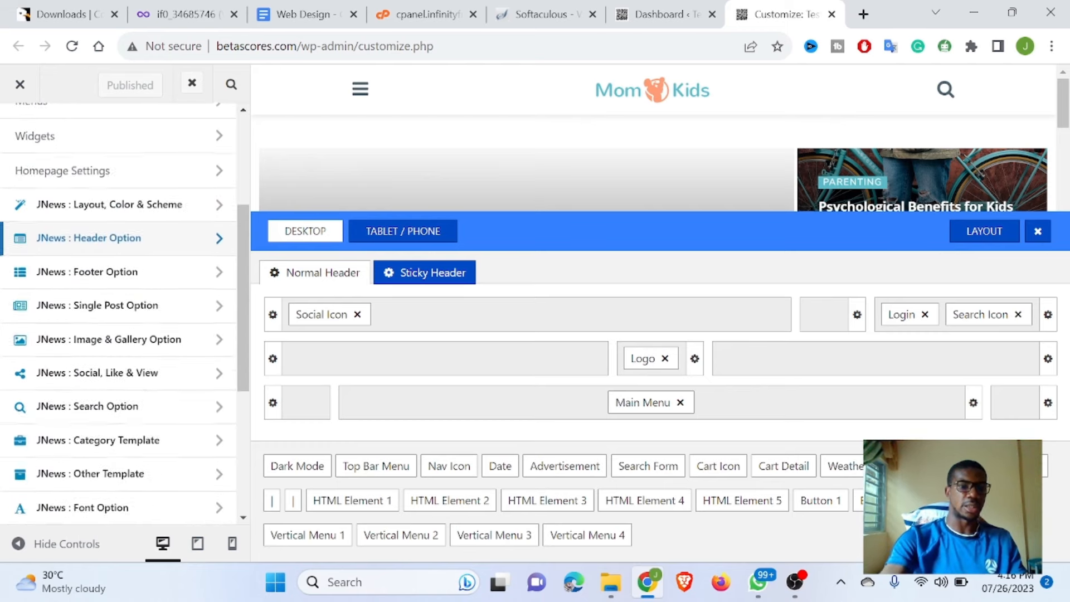
{"action": "scroll", "coordinate": [118, 312], "scroll_direction": "down", "scroll_amount": 3}
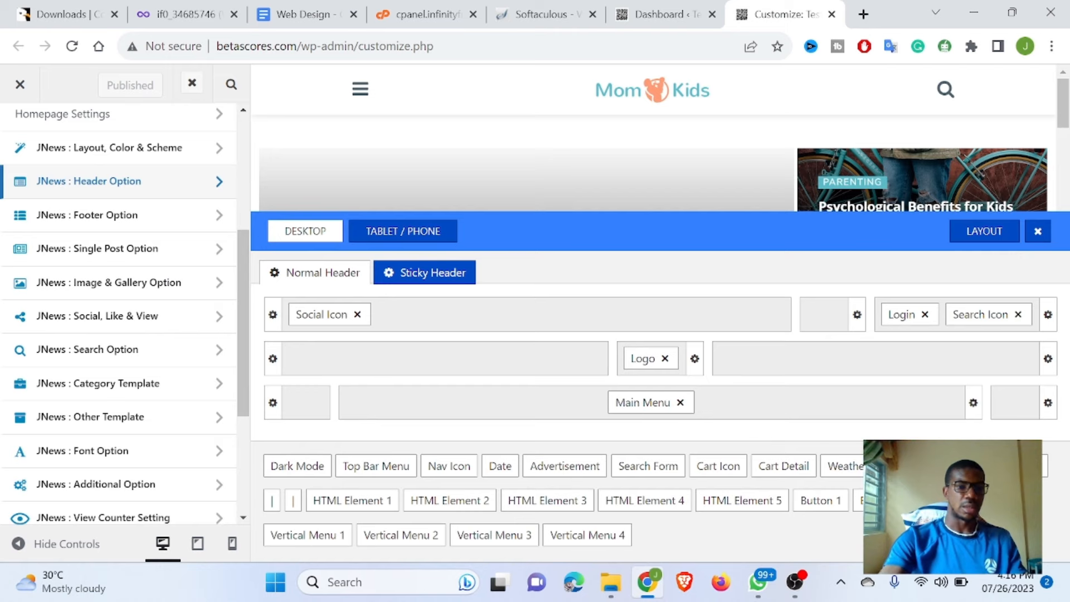
{"action": "scroll", "coordinate": [118, 312], "scroll_direction": "down", "scroll_amount": 2}
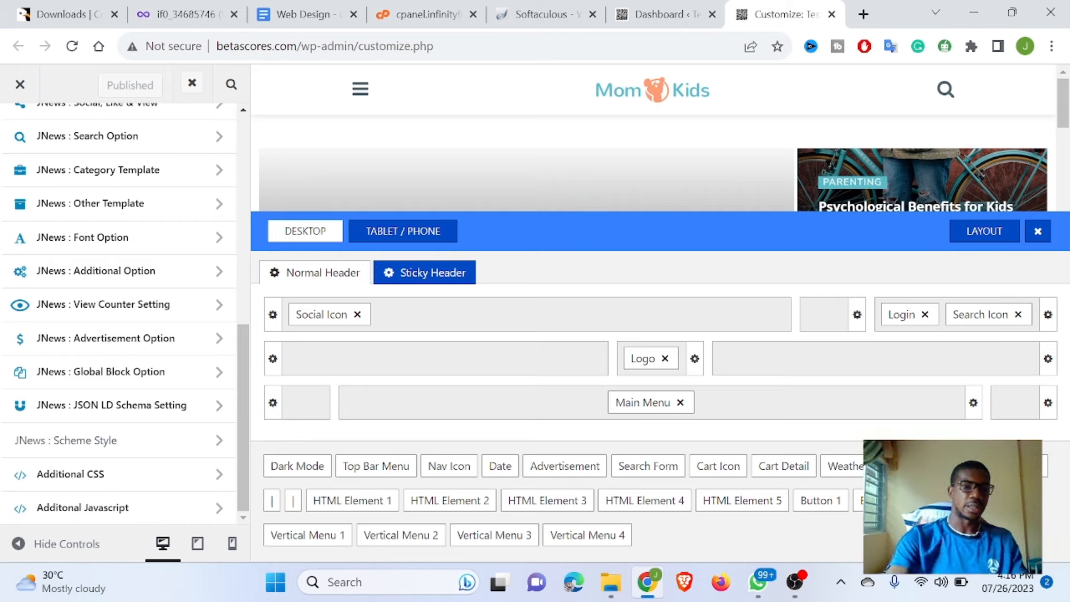
{"action": "left_click", "coordinate": [89, 474]}
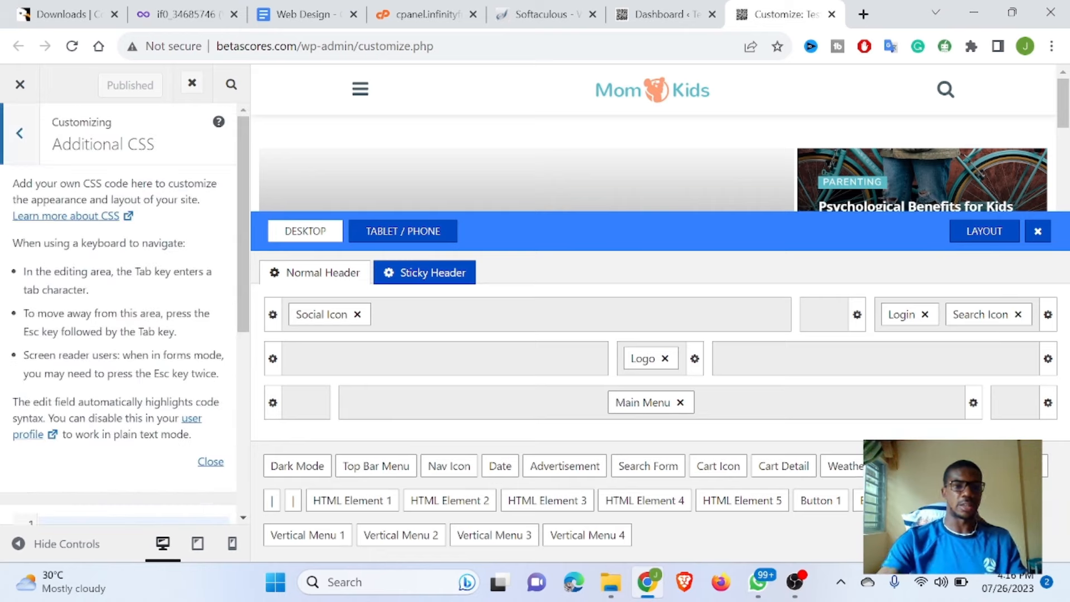
{"action": "scroll", "coordinate": [118, 335], "scroll_direction": "down", "scroll_amount": 4}
{"action": "scroll", "coordinate": [118, 335], "scroll_direction": "up", "scroll_amount": 4}
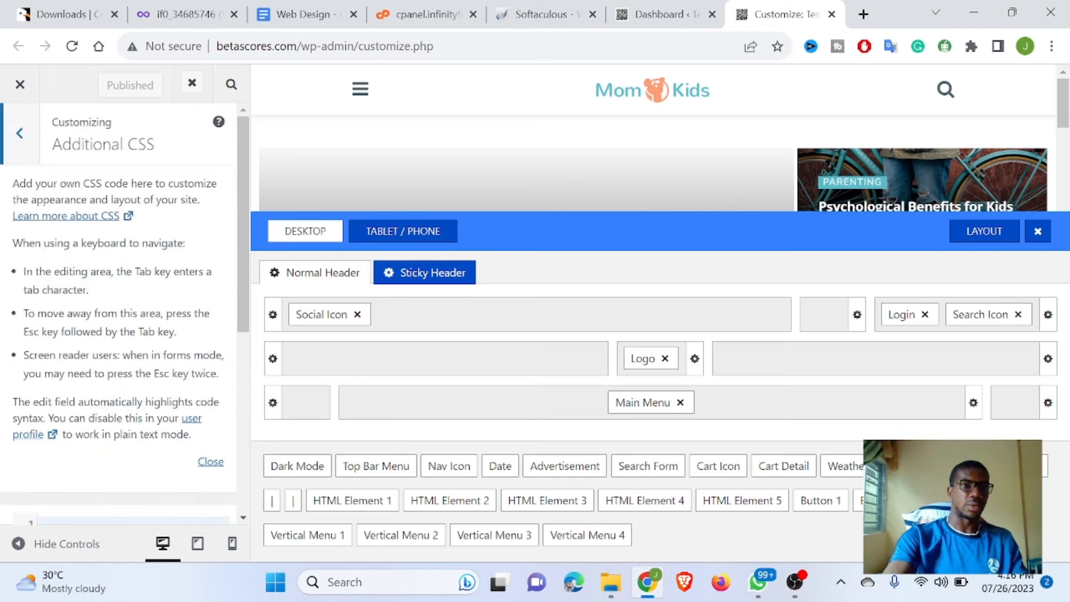
{"action": "left_click", "coordinate": [20, 134]}
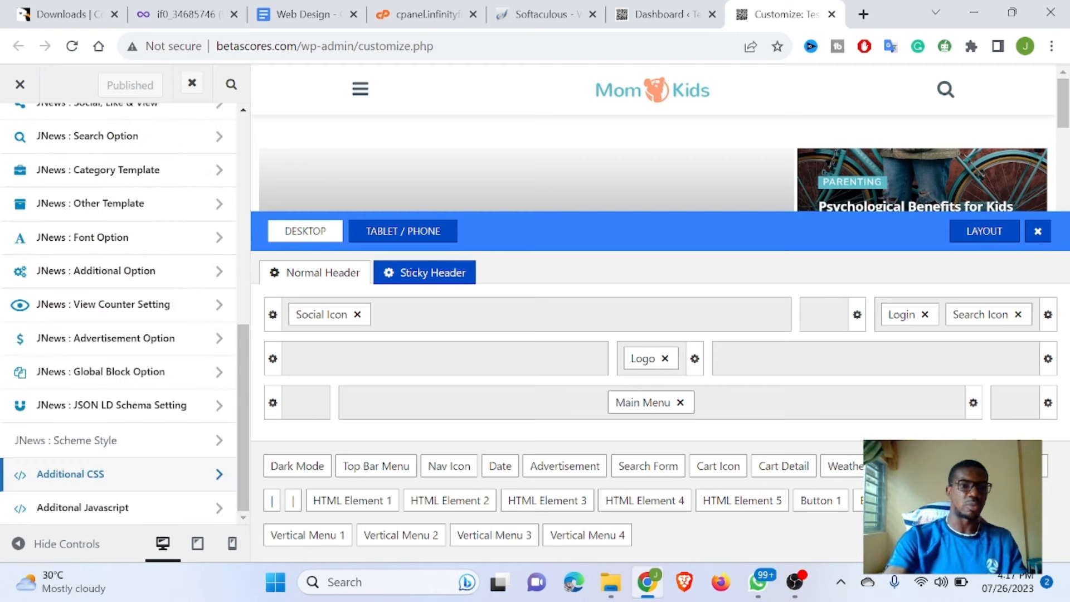
Step: Open the JNews Advertisement Option to view its ad sections and close the header builder covering the preview
{"action": "left_click", "coordinate": [106, 338]}
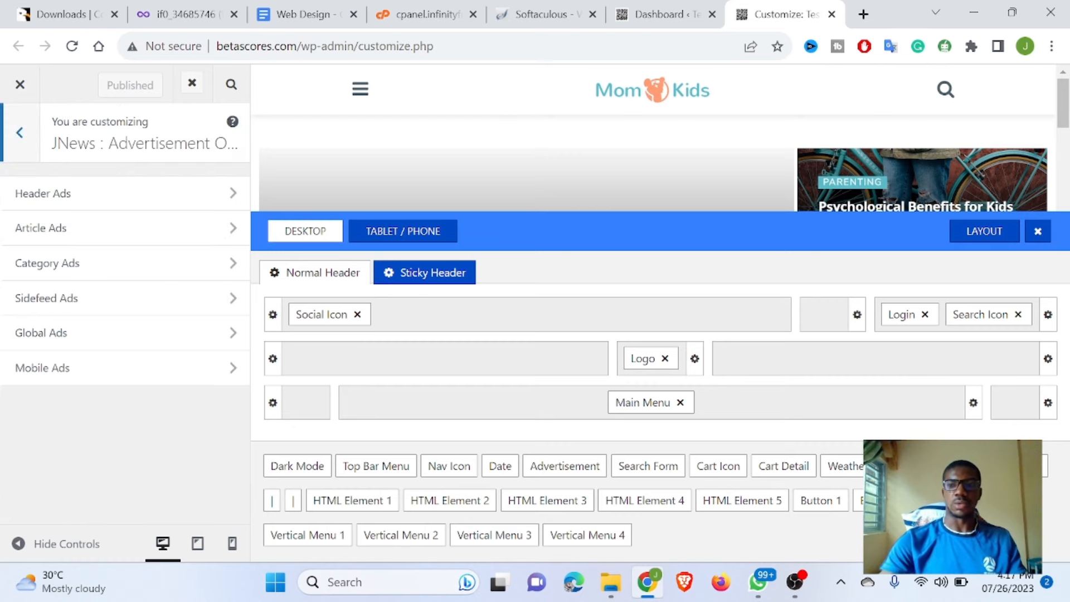
{"action": "left_click", "coordinate": [1038, 231]}
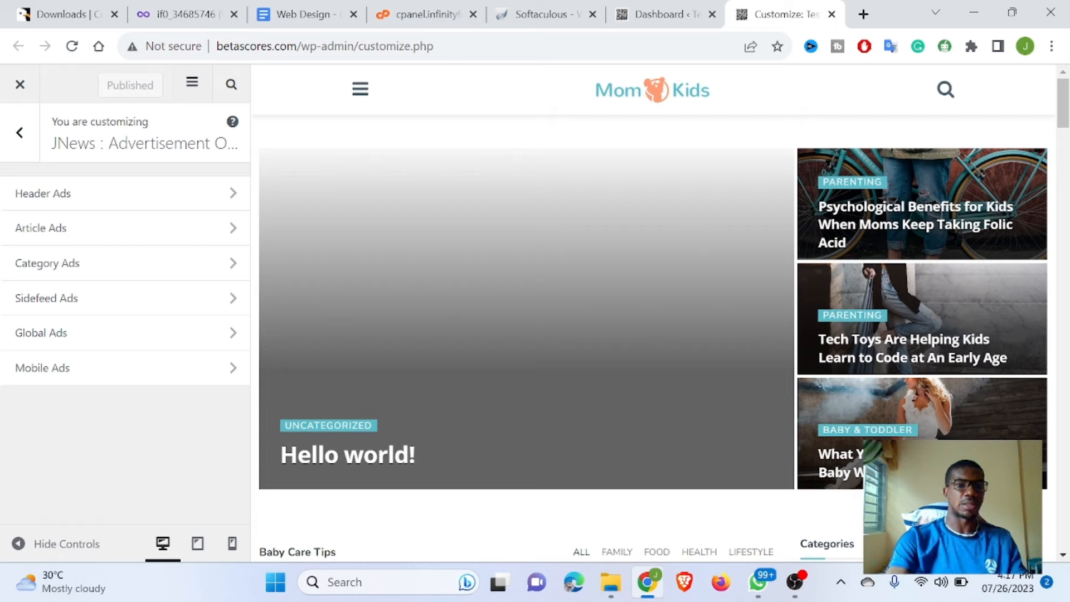
Step: Open the Header Ads section and examine its header advertisement type and image options
{"action": "left_click", "coordinate": [156, 194]}
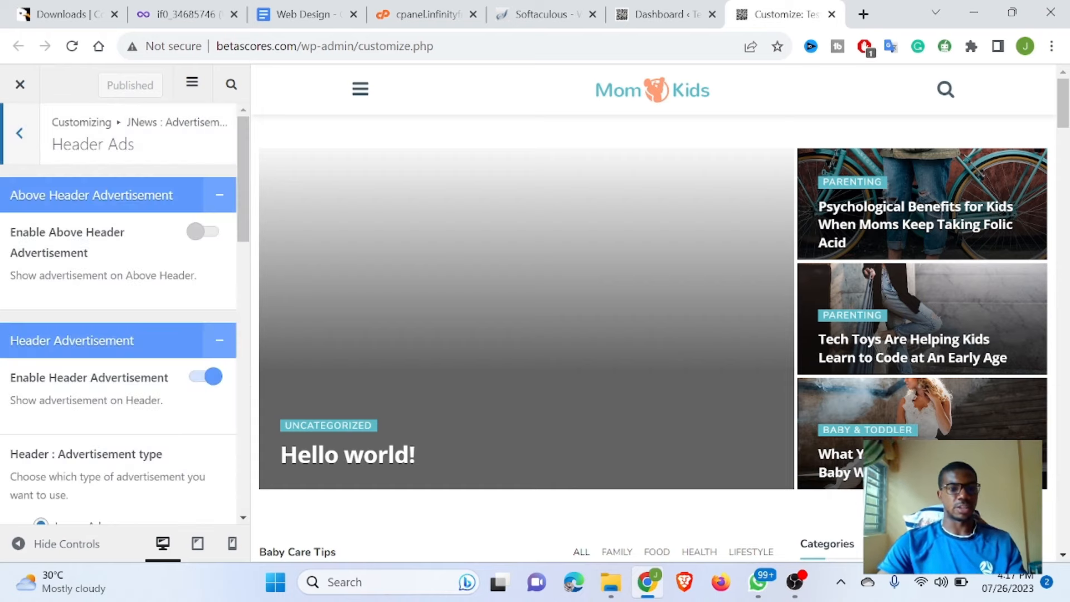
{"action": "scroll", "coordinate": [118, 312], "scroll_direction": "down", "scroll_amount": 10}
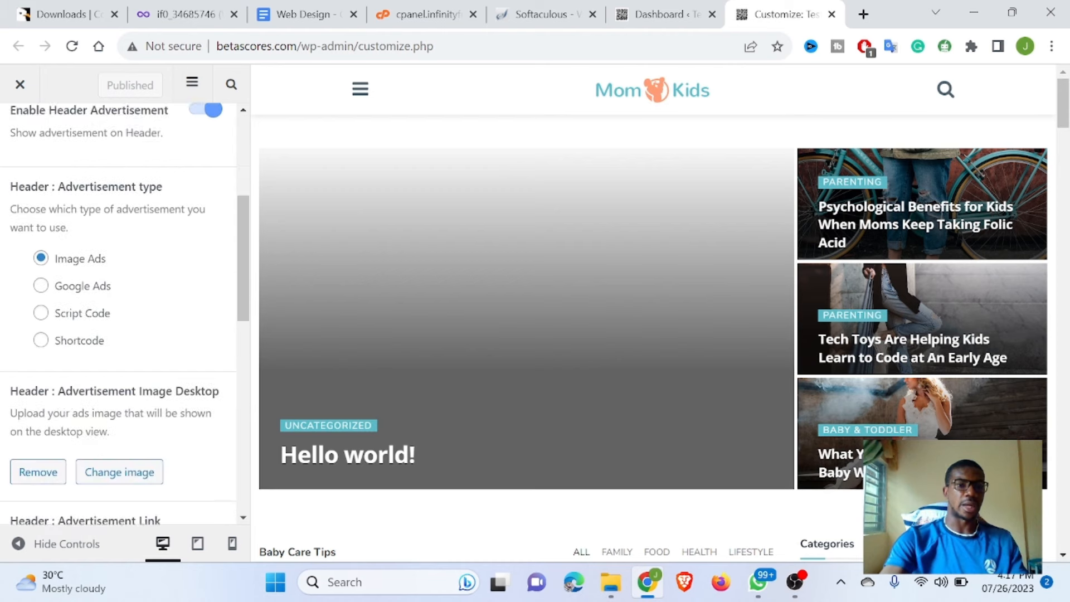
{"action": "scroll", "coordinate": [119, 312], "scroll_direction": "down", "scroll_amount": 1}
{"action": "scroll", "coordinate": [119, 312], "scroll_direction": "up", "scroll_amount": 13}
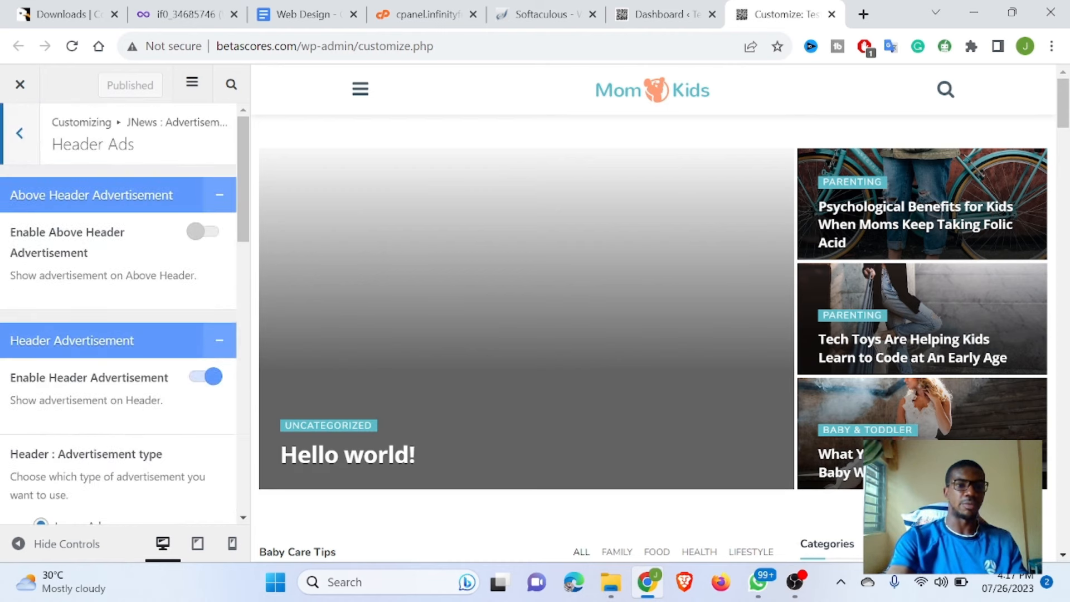
Step: Try enabling the Above Header Advertisement, and review the Header Advertisement's type, image, link and alternate text settings
{"action": "left_click", "coordinate": [204, 231]}
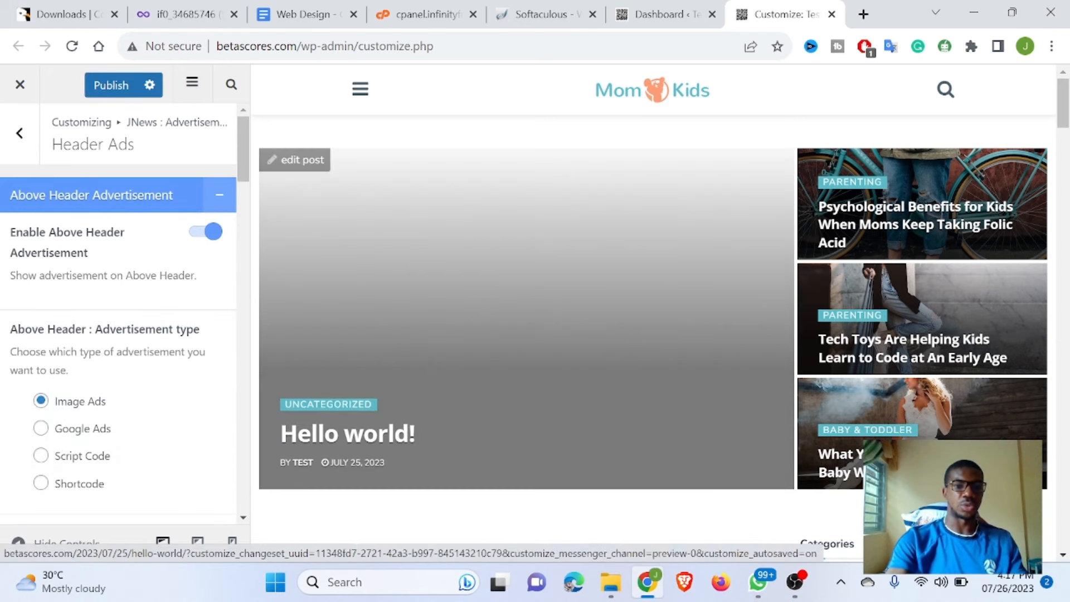
{"action": "scroll", "coordinate": [118, 312], "scroll_direction": "down", "scroll_amount": 1}
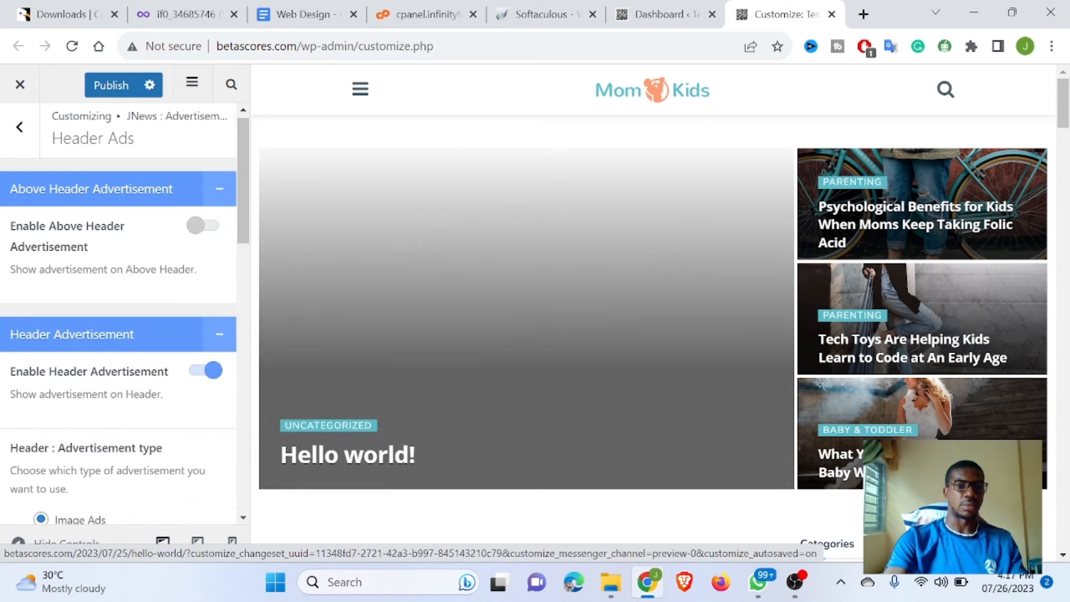
{"action": "scroll", "coordinate": [119, 312], "scroll_direction": "down", "scroll_amount": 3}
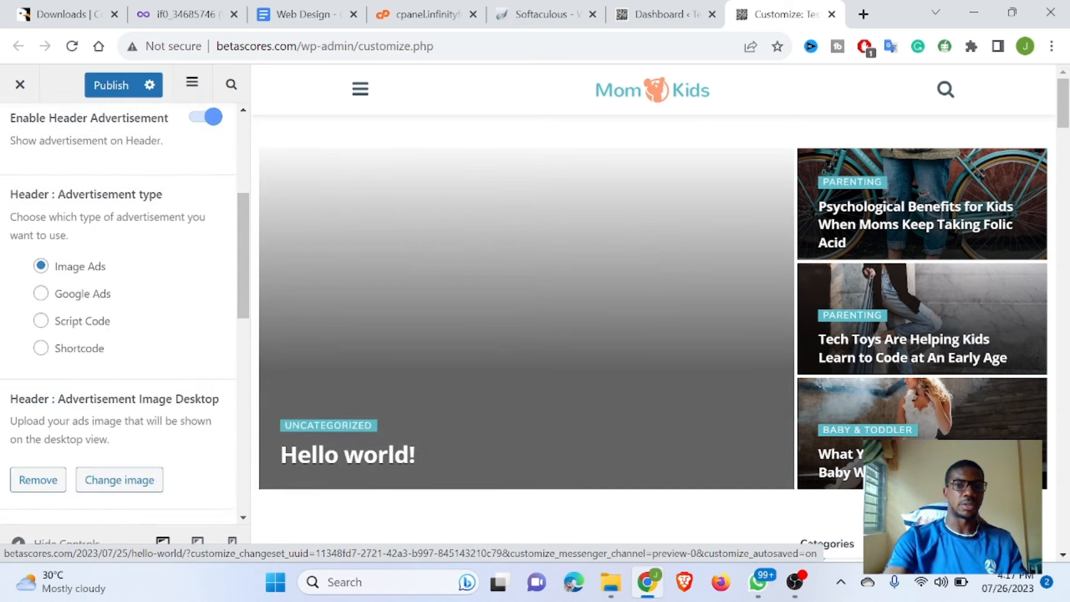
{"action": "scroll", "coordinate": [118, 312], "scroll_direction": "down", "scroll_amount": 4}
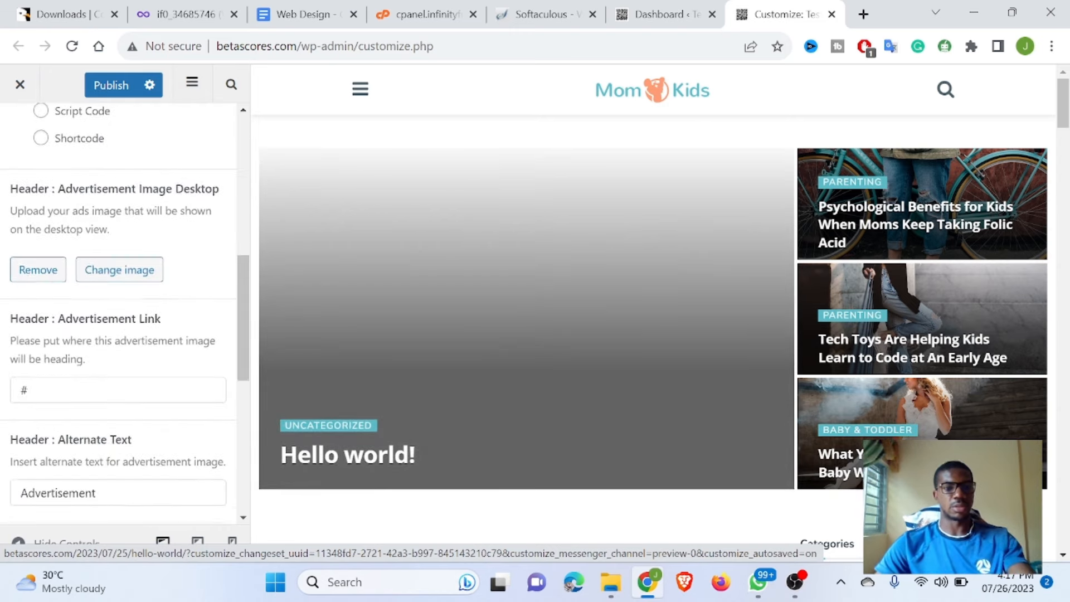
{"action": "scroll", "coordinate": [118, 312], "scroll_direction": "down", "scroll_amount": 8}
{"action": "scroll", "coordinate": [118, 313], "scroll_direction": "up", "scroll_amount": 6}
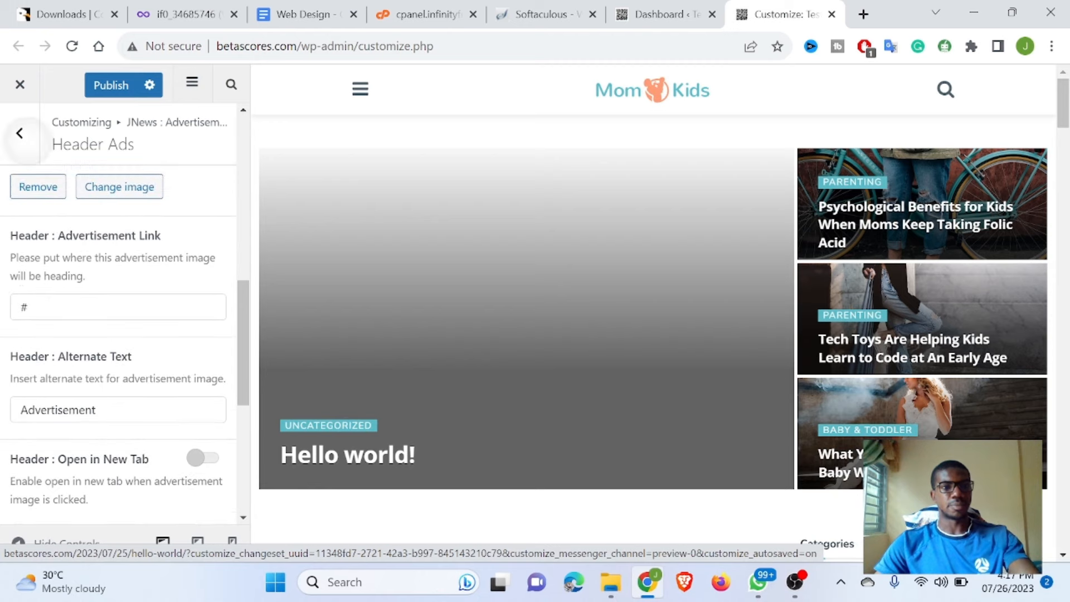
Step: Leave the advertisement options and close the theme customizer, discarding the unsaved changes
{"action": "left_click", "coordinate": [20, 132]}
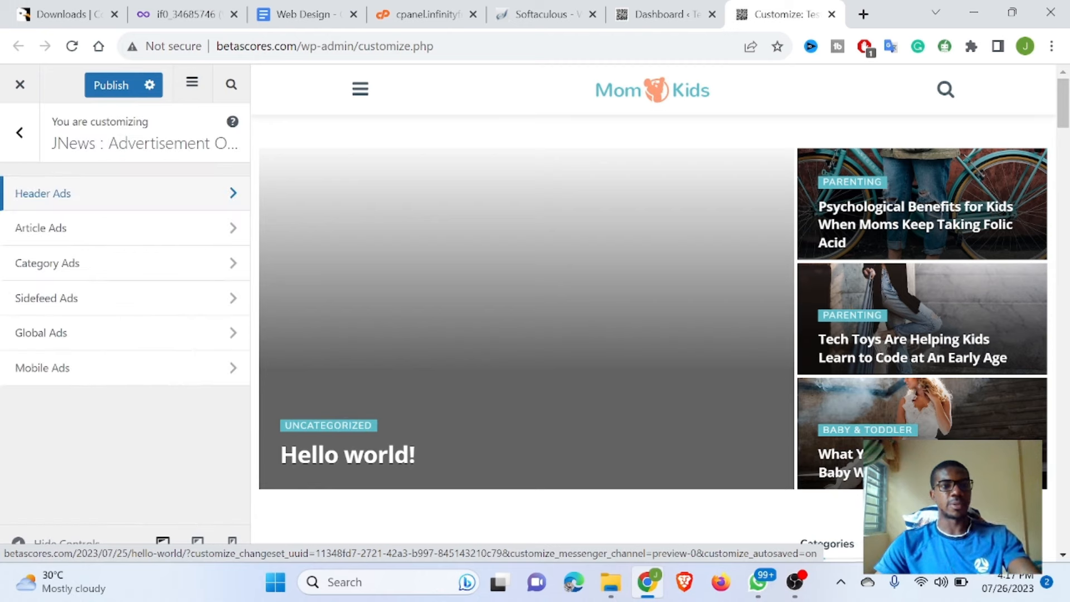
{"action": "left_click", "coordinate": [19, 133]}
{"action": "left_click", "coordinate": [20, 85]}
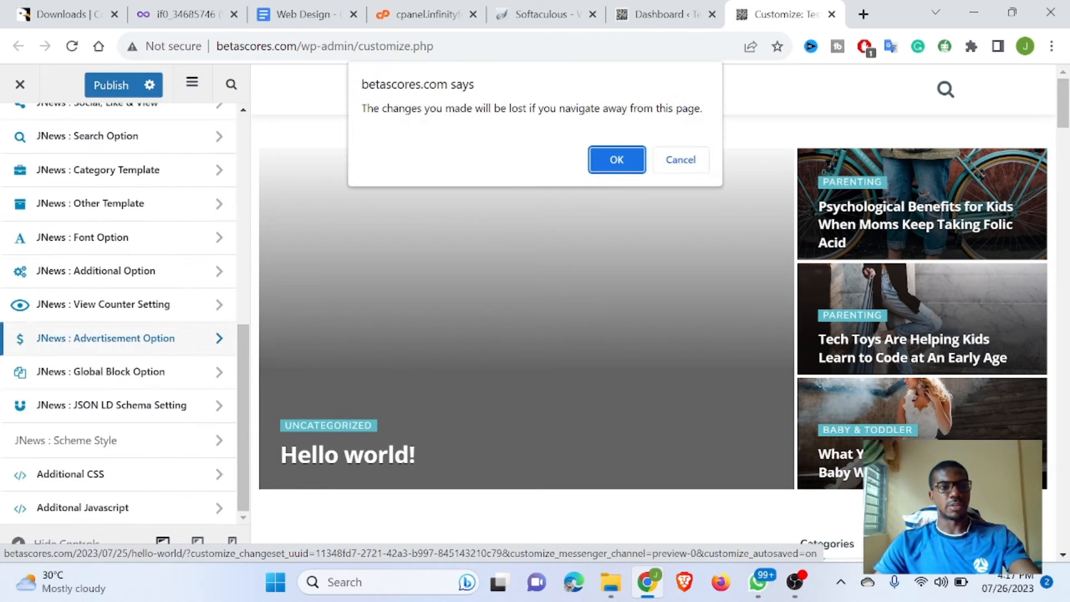
{"action": "key", "text": "Return"}
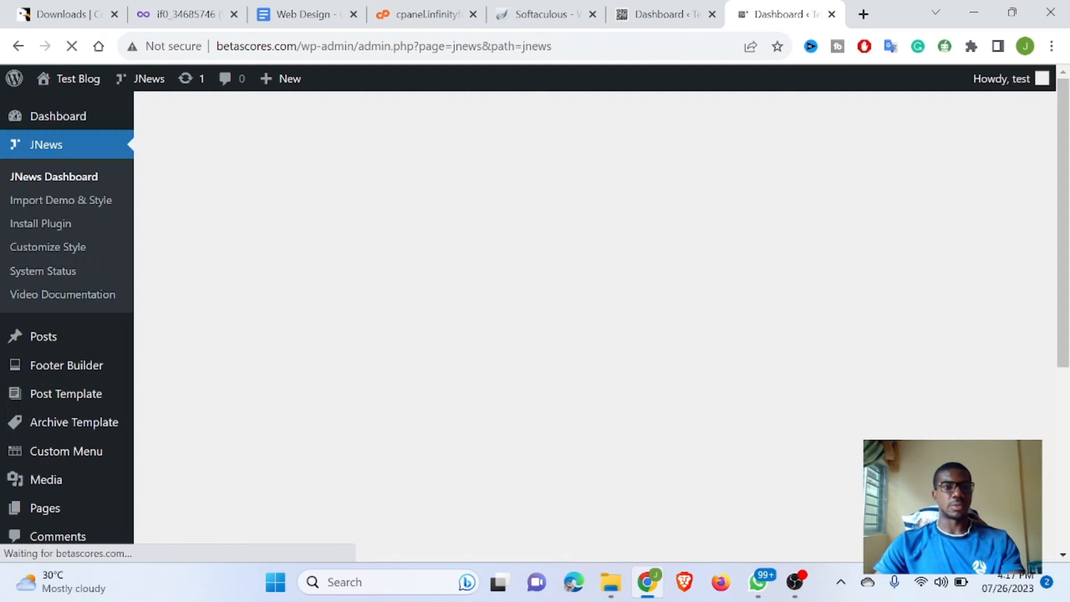
Step: Open the General Settings and review the site title, tagline, addresses, membership, and date and time format options
{"action": "scroll", "coordinate": [591, 321], "scroll_direction": "down", "scroll_amount": 3}
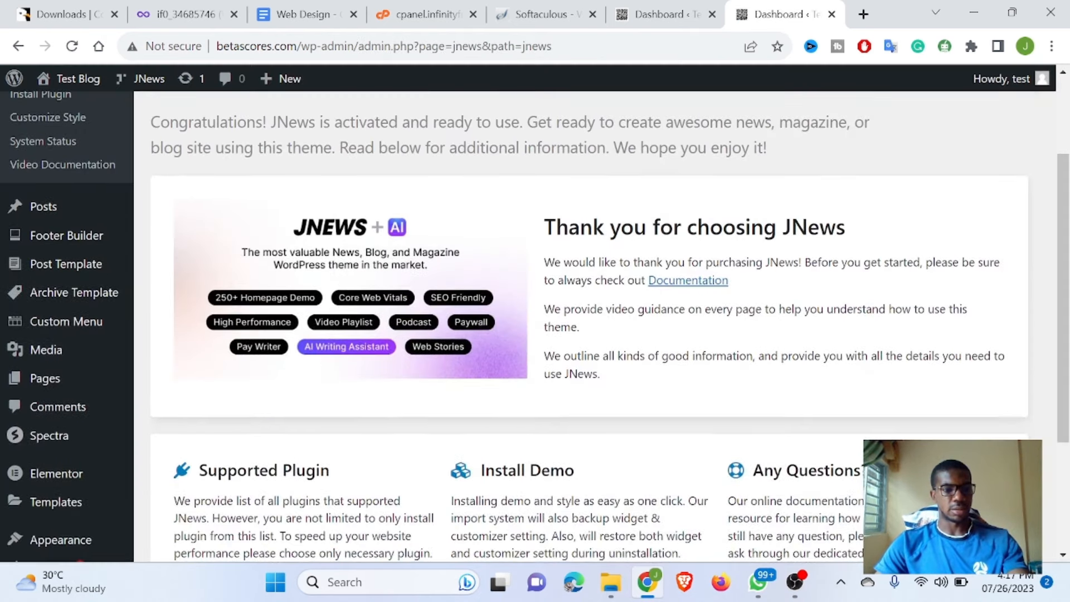
{"action": "scroll", "coordinate": [591, 320], "scroll_direction": "down", "scroll_amount": 2}
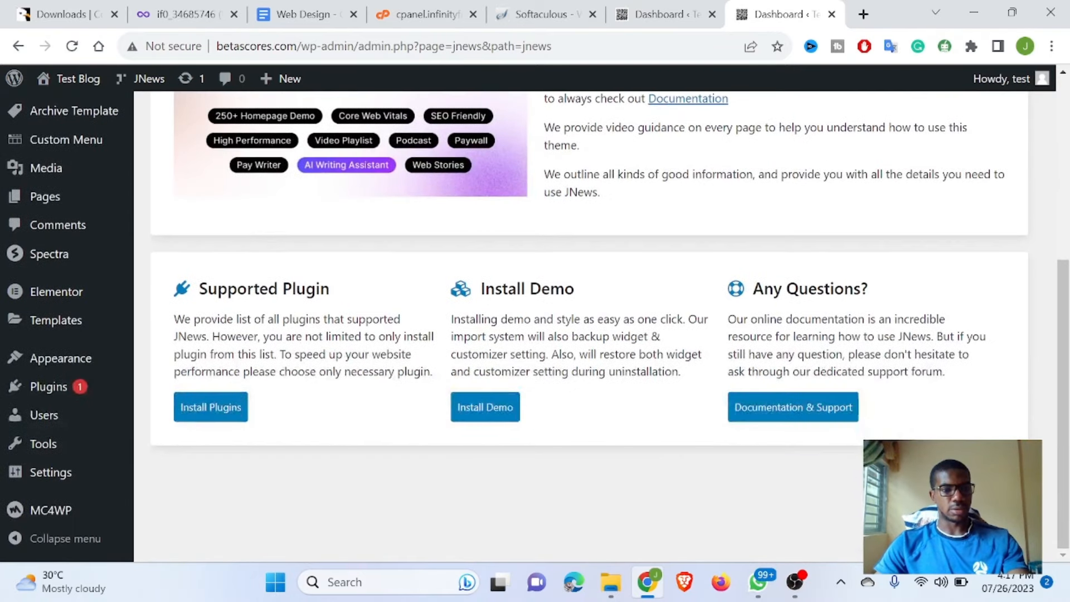
{"action": "left_click", "coordinate": [50, 472]}
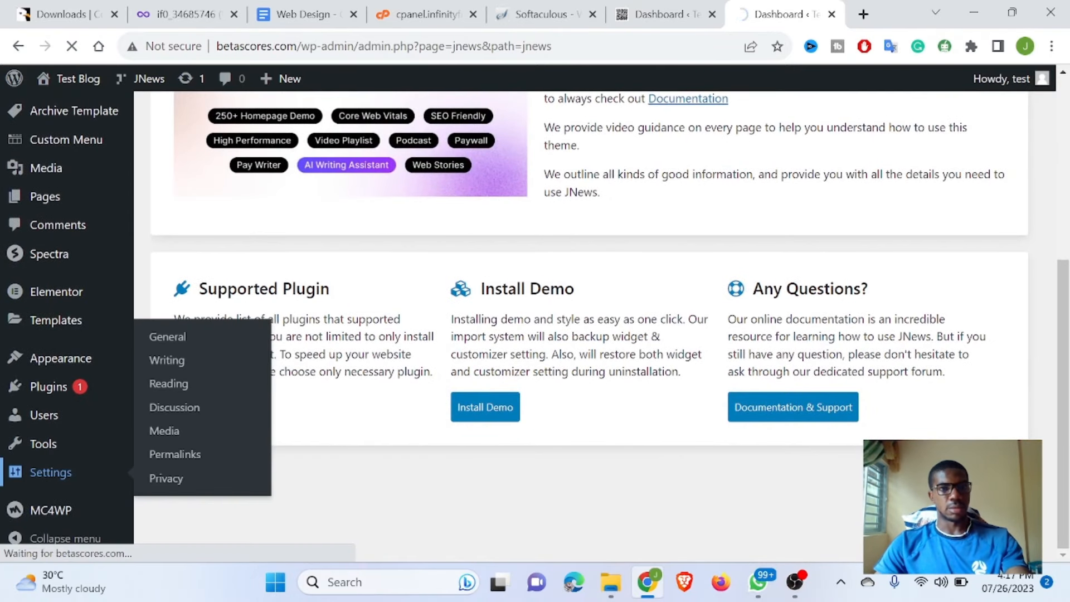
{"action": "scroll", "coordinate": [591, 321], "scroll_direction": "down", "scroll_amount": 1}
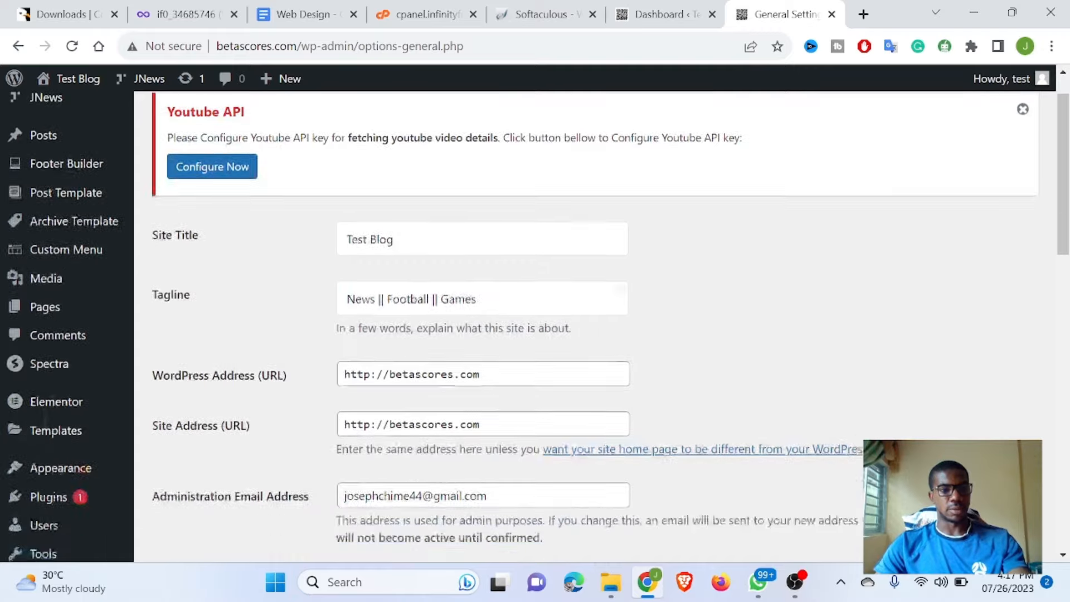
{"action": "scroll", "coordinate": [591, 320], "scroll_direction": "down", "scroll_amount": 4}
{"action": "scroll", "coordinate": [590, 320], "scroll_direction": "up", "scroll_amount": 4}
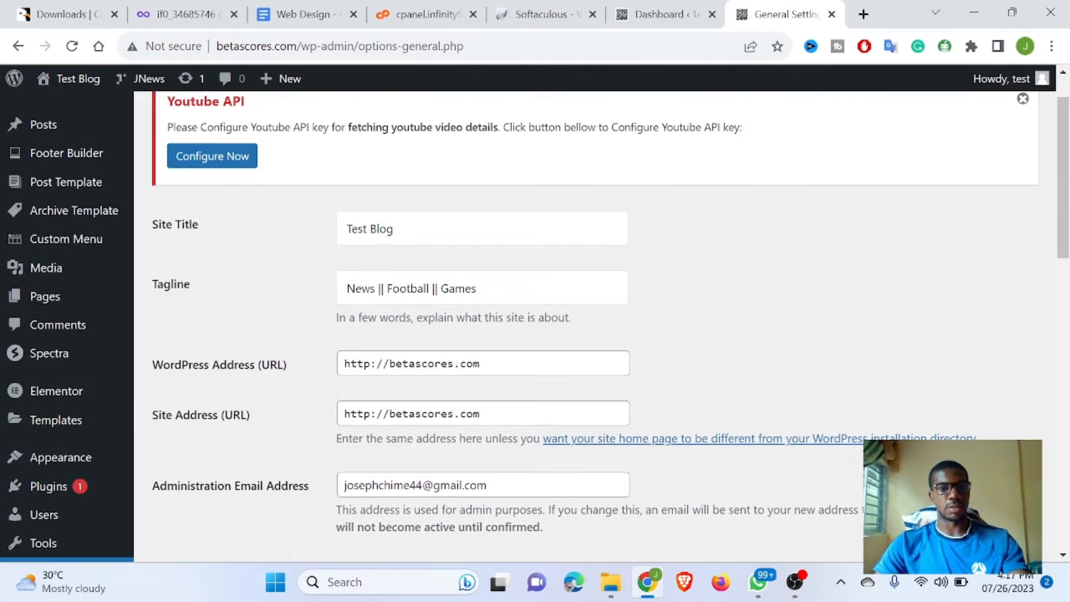
{"action": "scroll", "coordinate": [591, 320], "scroll_direction": "down", "scroll_amount": 9}
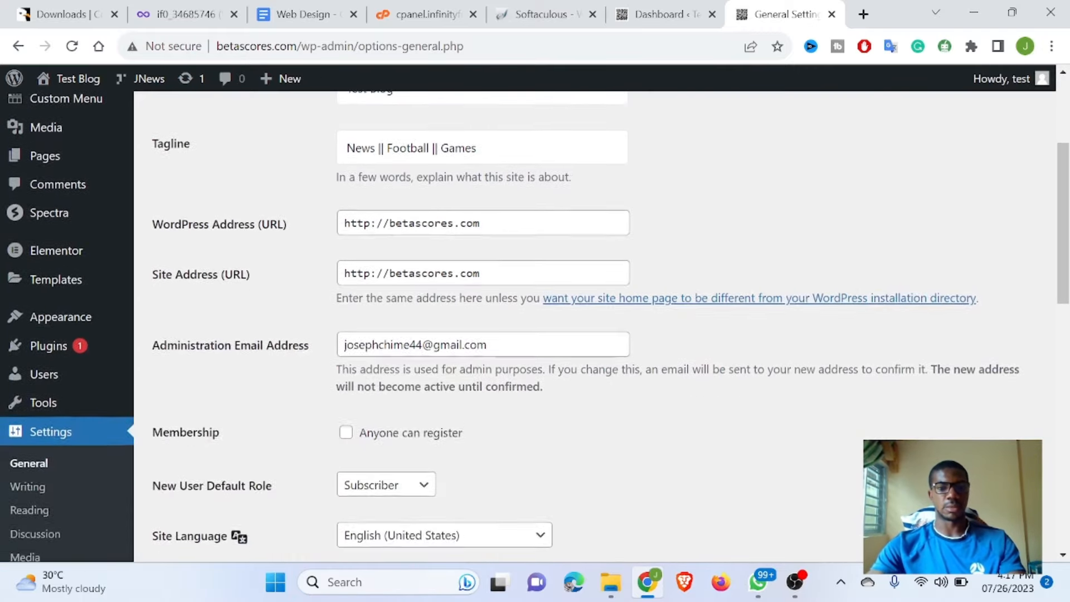
{"action": "scroll", "coordinate": [590, 321], "scroll_direction": "down", "scroll_amount": 4}
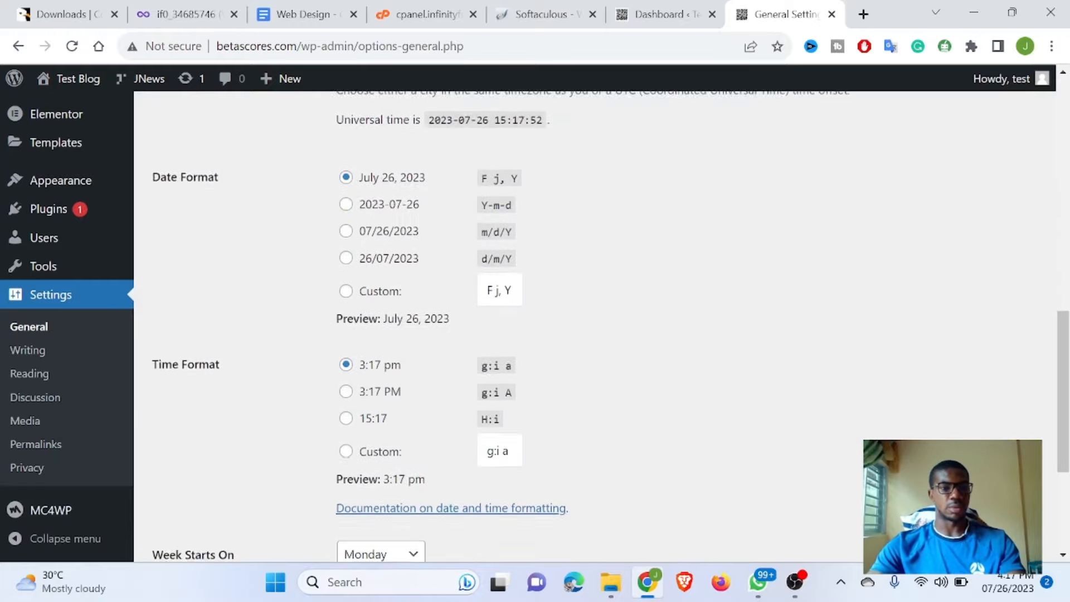
Step: Open the Reading Settings and review the homepage display, post count, feed and search engine visibility options
{"action": "left_click", "coordinate": [29, 373]}
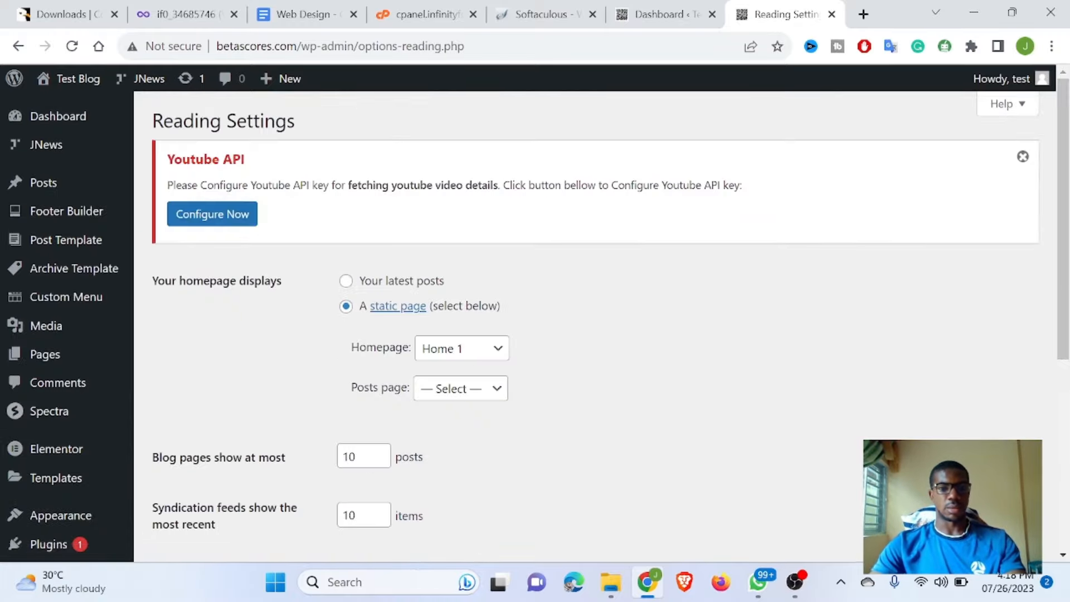
{"action": "scroll", "coordinate": [591, 321], "scroll_direction": "down", "scroll_amount": 3}
{"action": "scroll", "coordinate": [535, 321], "scroll_direction": "down", "scroll_amount": 3}
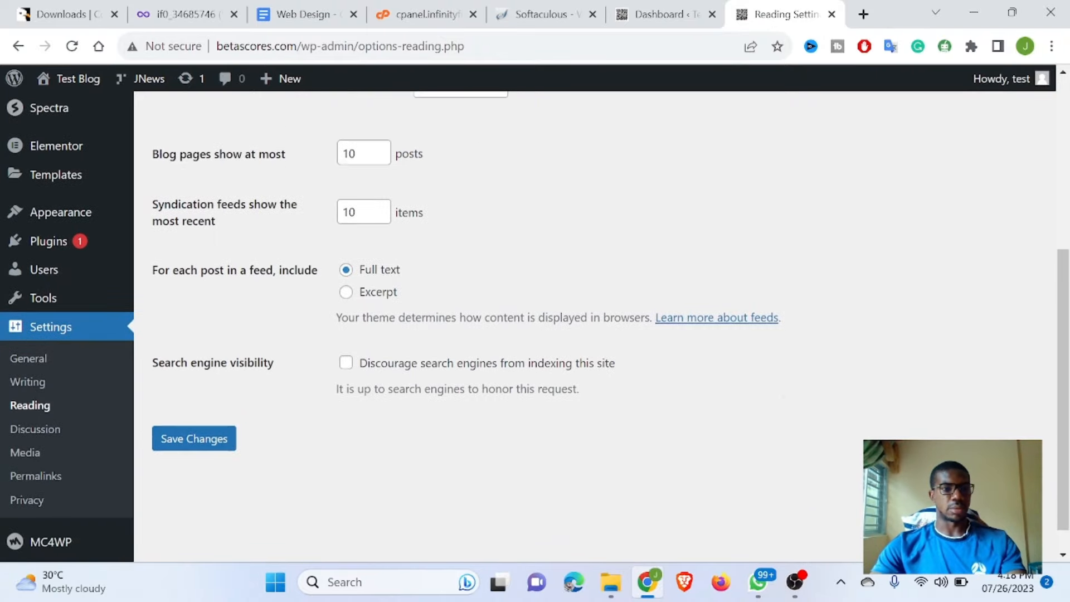
Step: Set the site's permalink structure to Post name and save the changes
{"action": "left_click", "coordinate": [35, 453]}
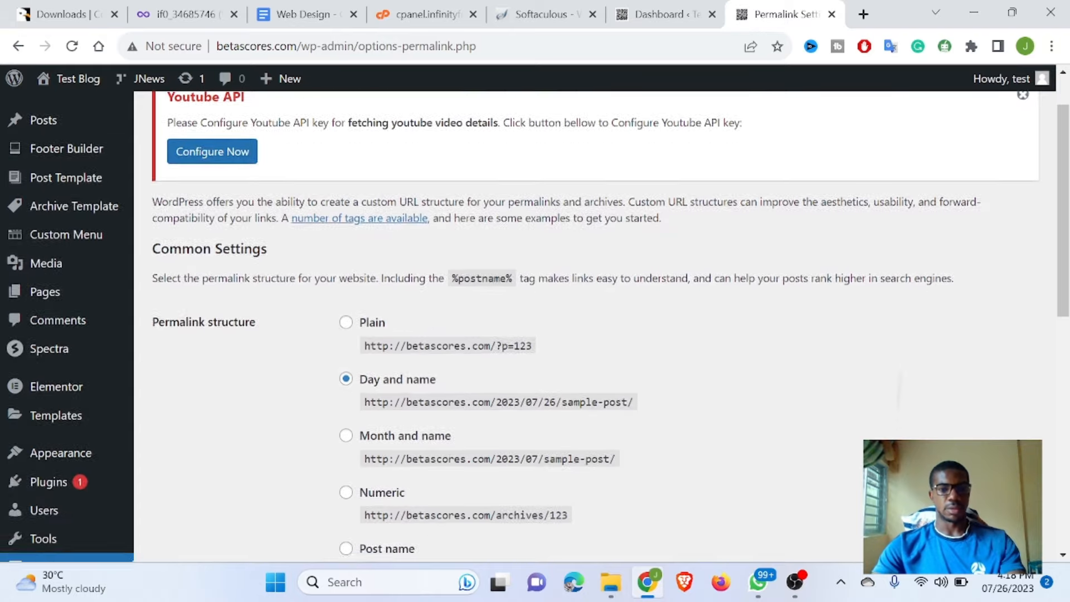
{"action": "scroll", "coordinate": [535, 327], "scroll_direction": "down", "scroll_amount": 2}
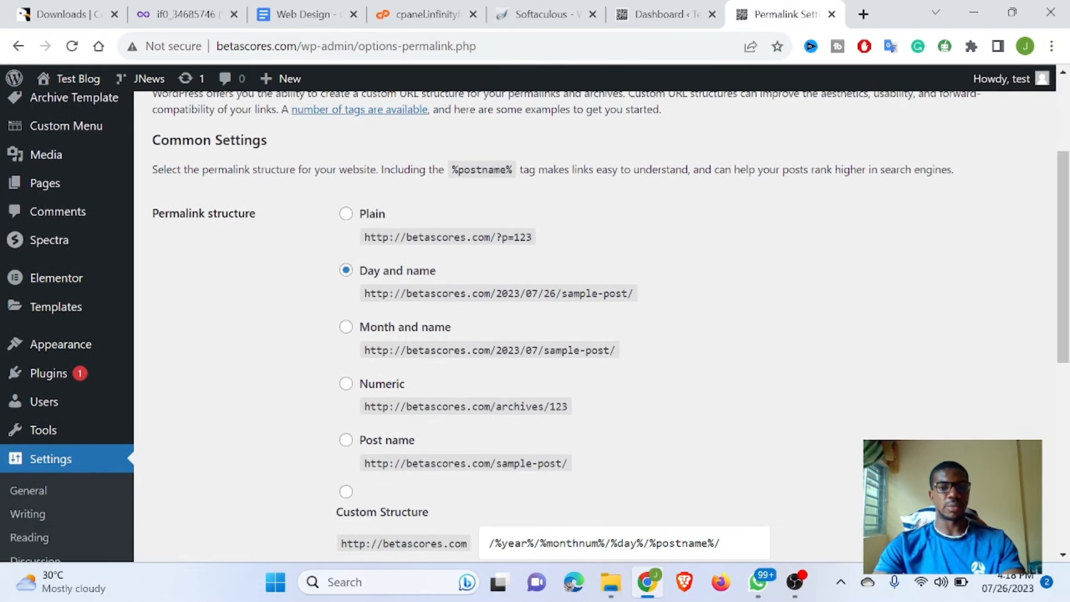
{"action": "scroll", "coordinate": [535, 327], "scroll_direction": "down", "scroll_amount": 1}
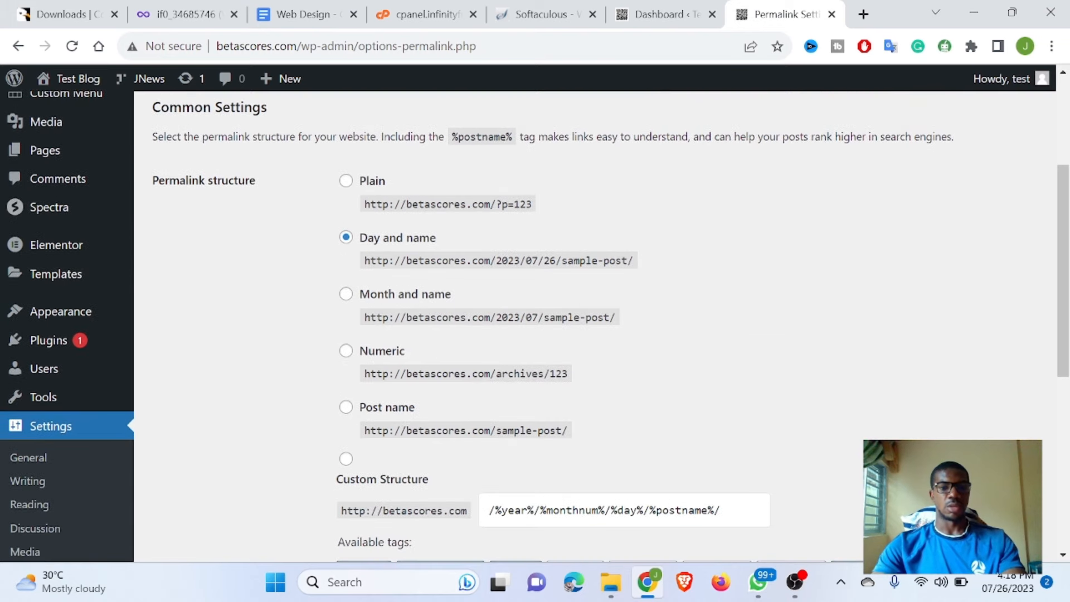
{"action": "left_click", "coordinate": [346, 384]}
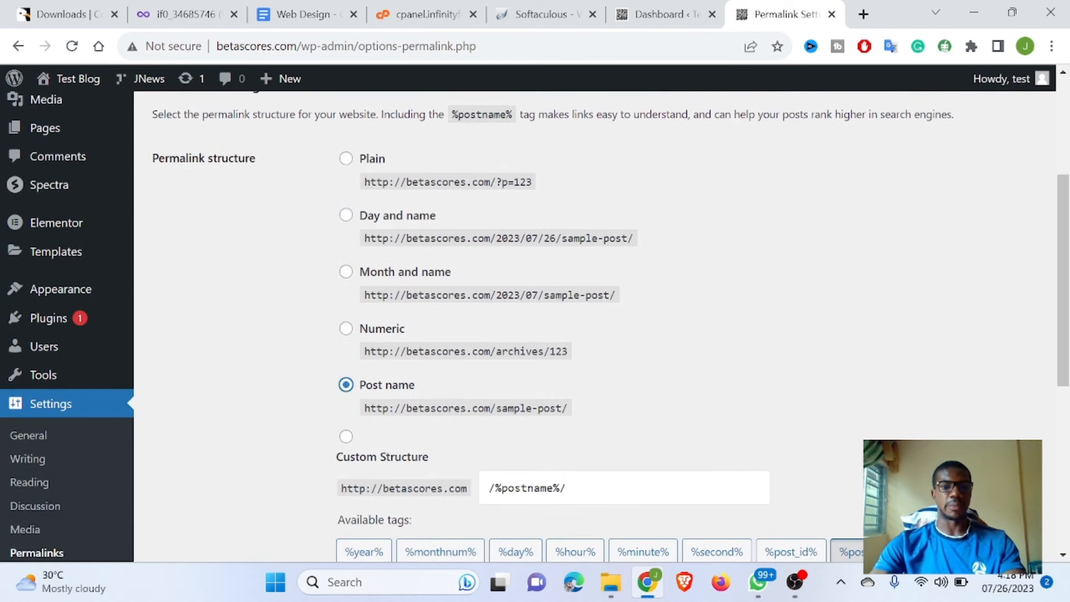
{"action": "scroll", "coordinate": [536, 327], "scroll_direction": "down", "scroll_amount": 1}
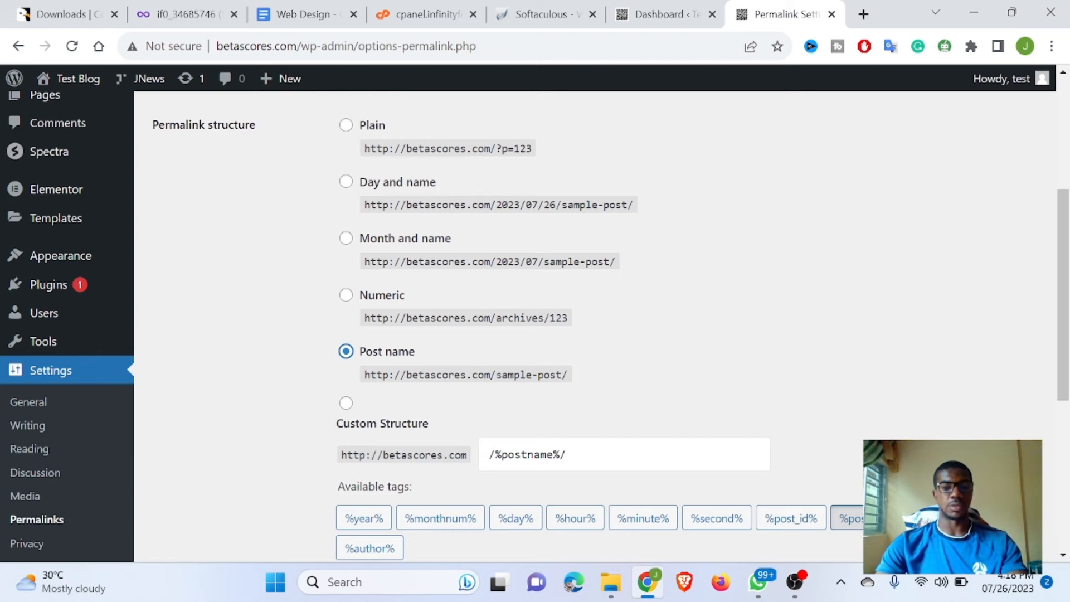
{"action": "scroll", "coordinate": [535, 327], "scroll_direction": "down", "scroll_amount": 6}
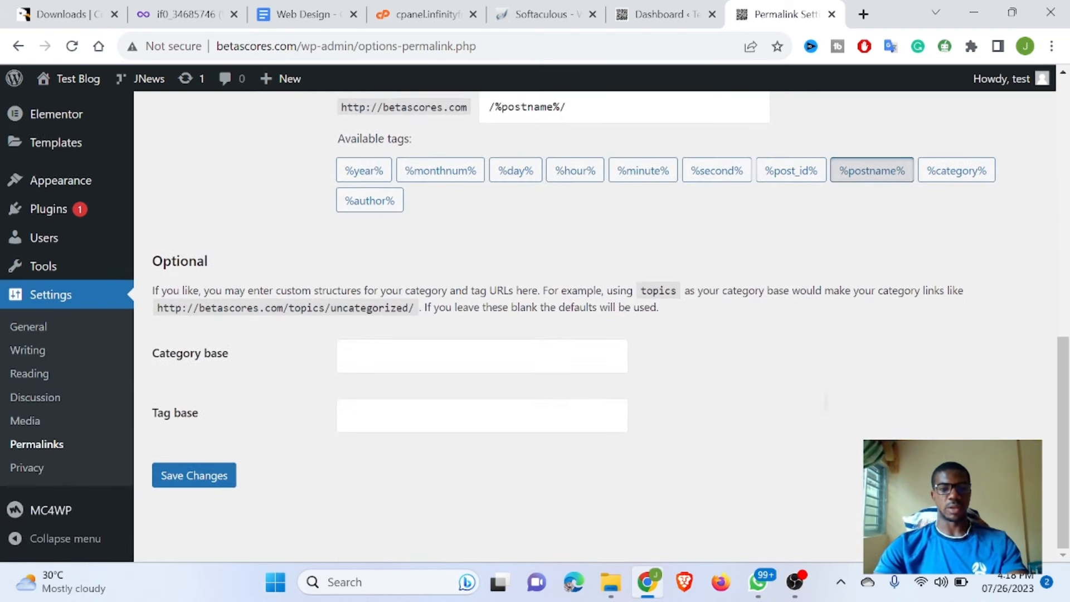
{"action": "left_click", "coordinate": [193, 475]}
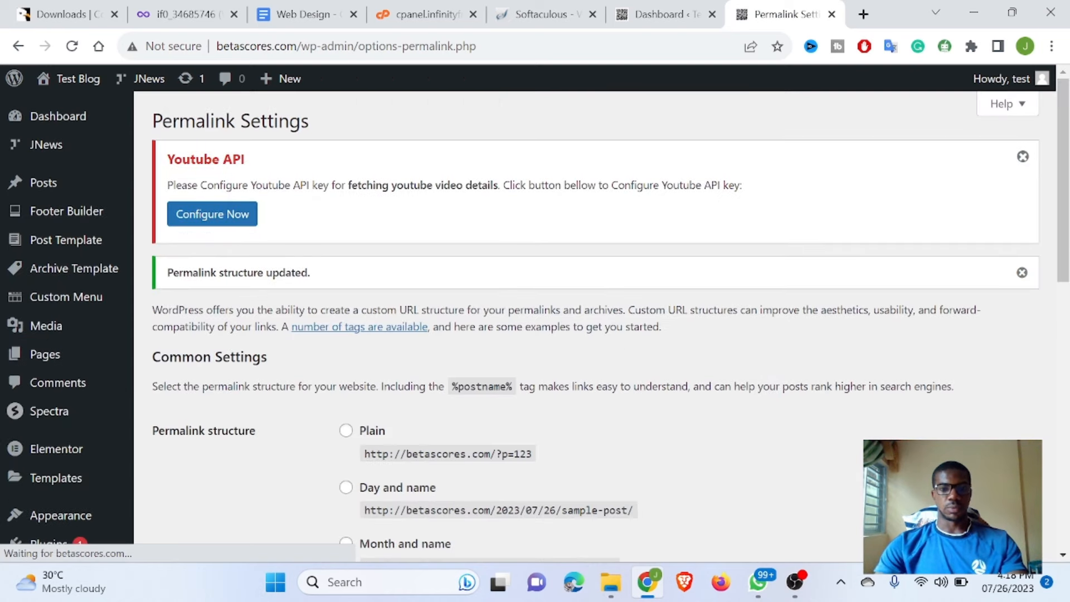
{"action": "scroll", "coordinate": [535, 326], "scroll_direction": "down", "scroll_amount": 1}
{"action": "scroll", "coordinate": [535, 327], "scroll_direction": "up", "scroll_amount": 2}
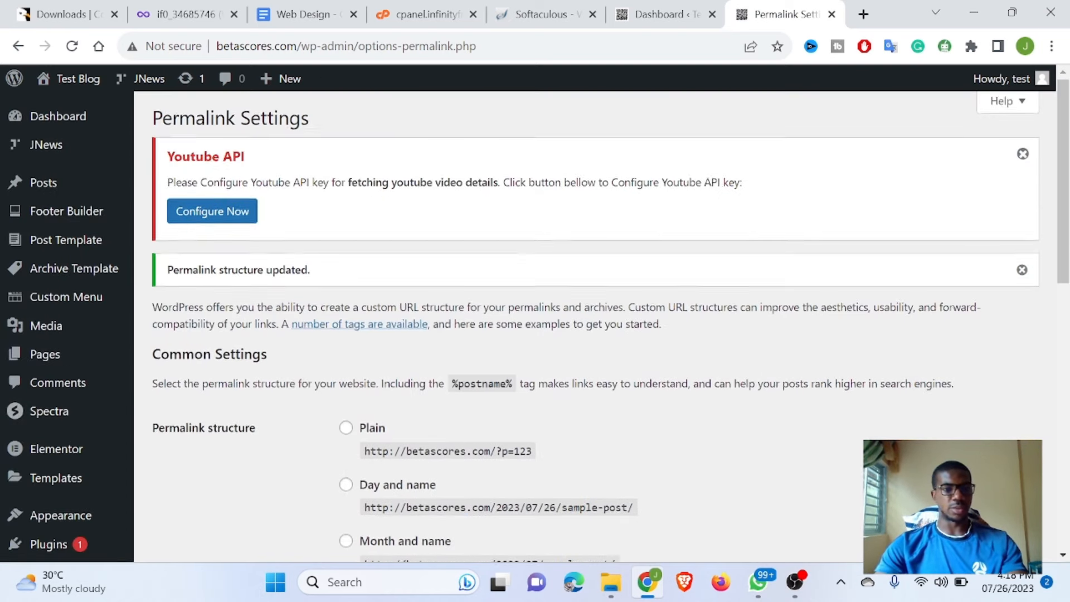
{"action": "scroll", "coordinate": [535, 326], "scroll_direction": "down", "scroll_amount": 4}
{"action": "scroll", "coordinate": [536, 324], "scroll_direction": "up", "scroll_amount": 2}
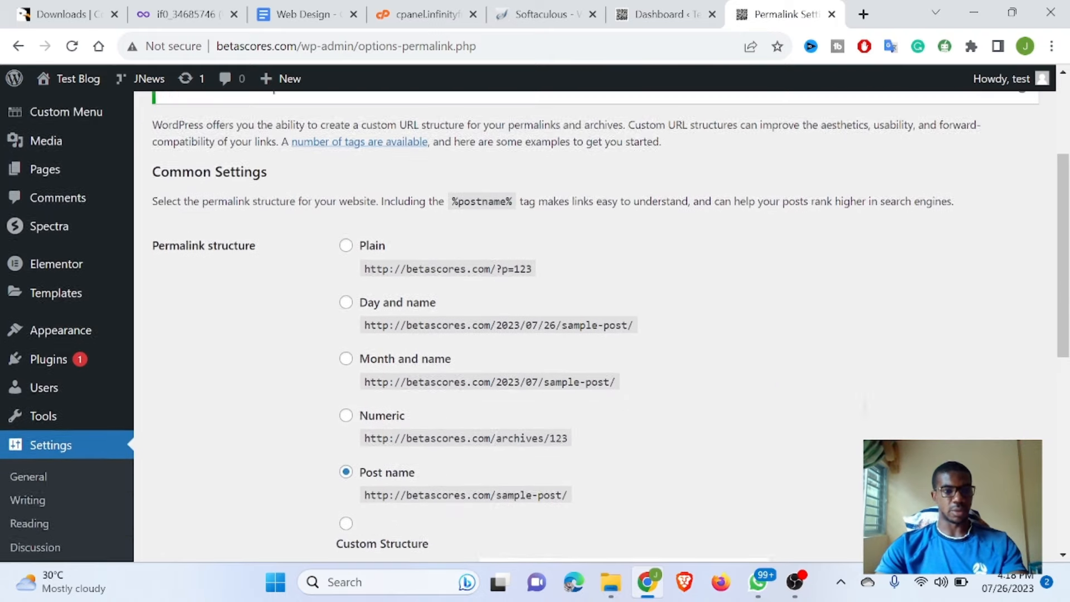
{"action": "scroll", "coordinate": [535, 327], "scroll_direction": "up", "scroll_amount": 2}
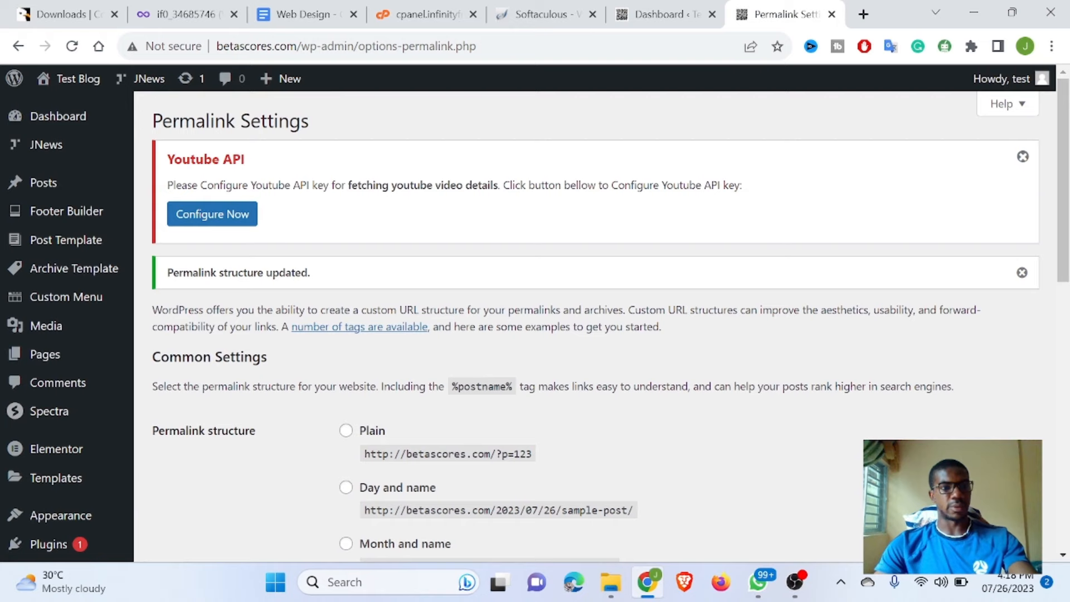
Step: Open the list of all posts and look through the published demo posts and their categories
{"action": "left_click", "coordinate": [43, 182]}
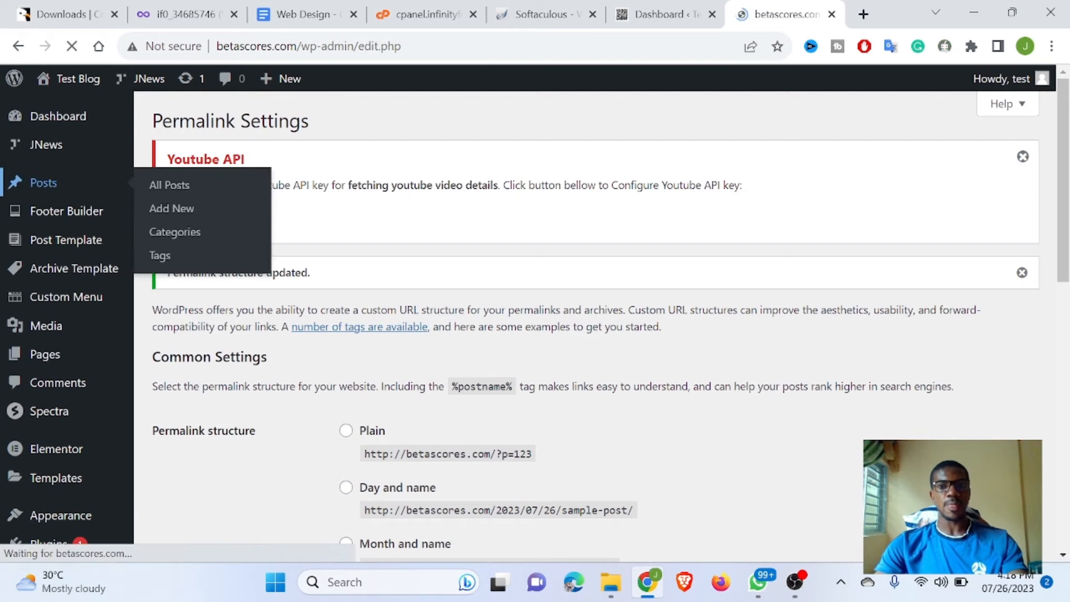
{"action": "scroll", "coordinate": [535, 326], "scroll_direction": "down", "scroll_amount": 2}
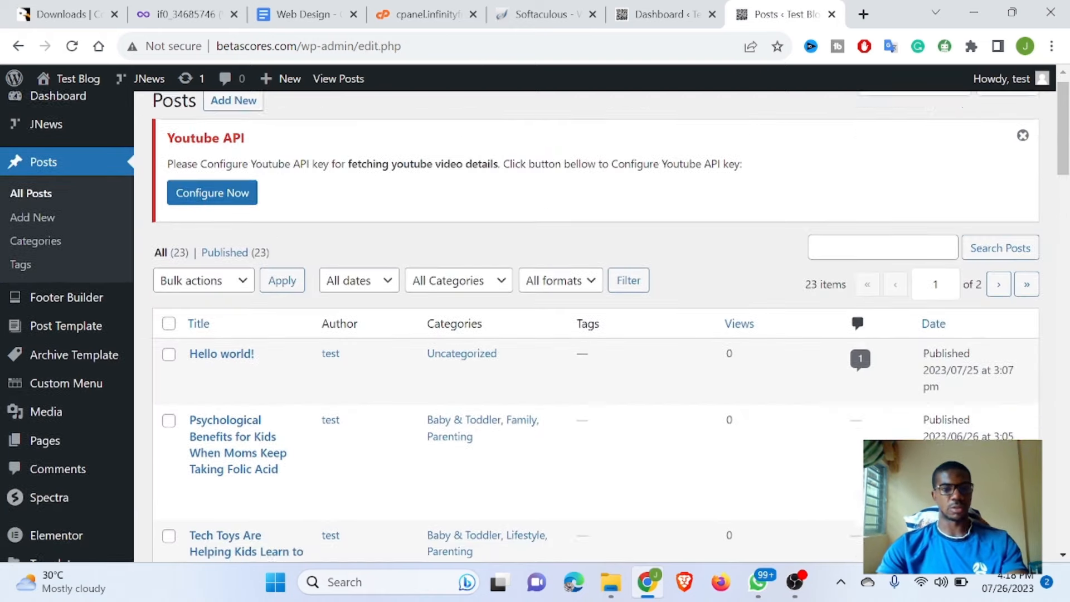
{"action": "scroll", "coordinate": [535, 326], "scroll_direction": "up", "scroll_amount": 1}
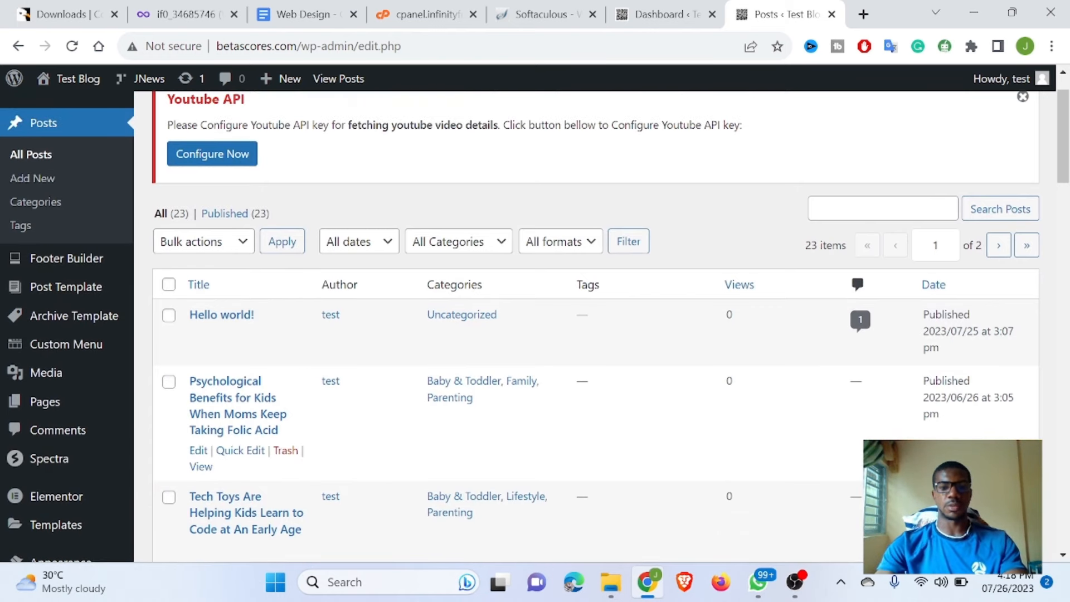
{"action": "scroll", "coordinate": [535, 326], "scroll_direction": "down", "scroll_amount": 1}
{"action": "scroll", "coordinate": [535, 327], "scroll_direction": "down", "scroll_amount": 5}
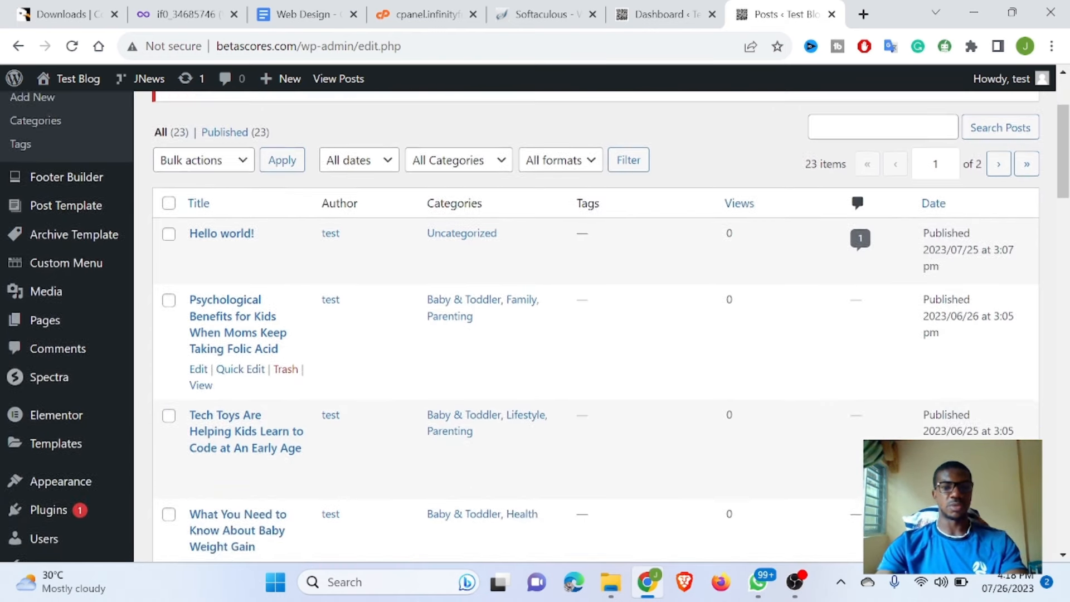
{"action": "scroll", "coordinate": [535, 327], "scroll_direction": "down", "scroll_amount": 5}
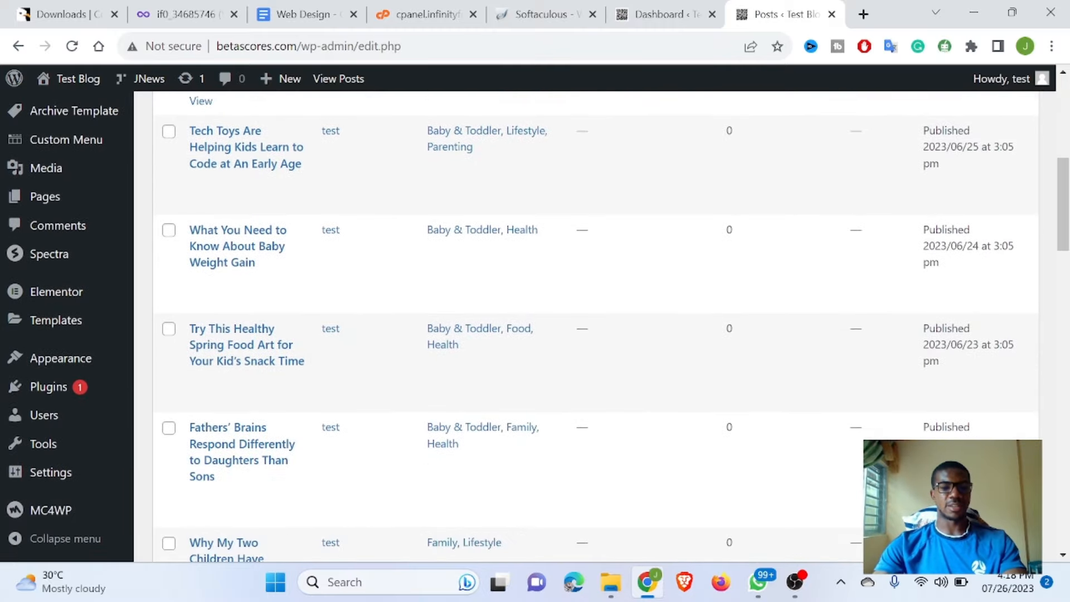
Step: Open the post "Psychological Benefits for Kids When Moms Keep Taking Folic Acid" for editing and dismiss the block editor welcome guide
{"action": "scroll", "coordinate": [536, 326], "scroll_direction": "down", "scroll_amount": 1}
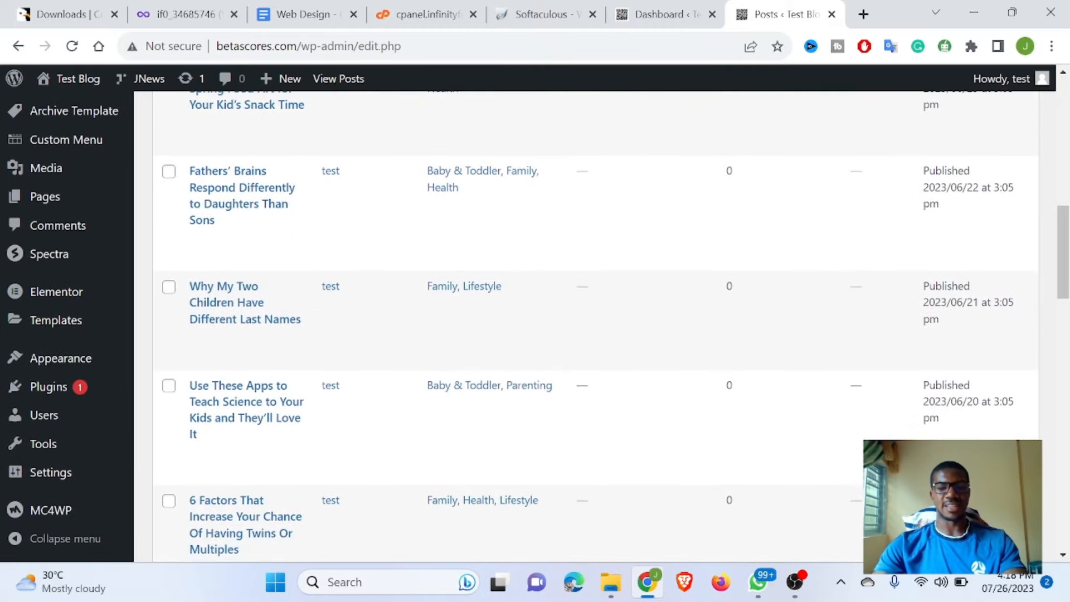
{"action": "scroll", "coordinate": [535, 327], "scroll_direction": "down", "scroll_amount": 4}
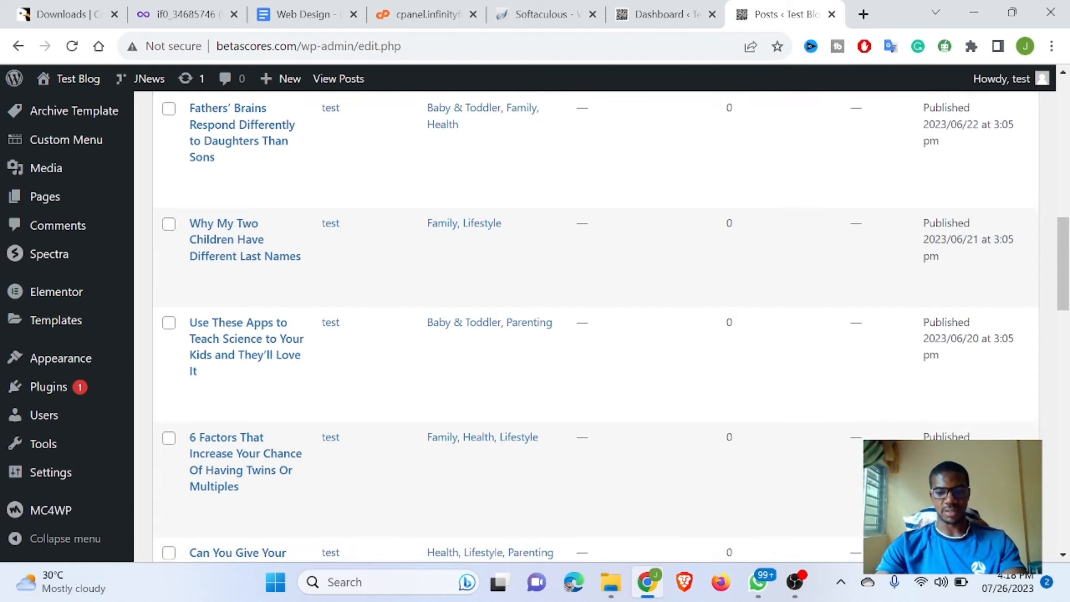
{"action": "scroll", "coordinate": [535, 327], "scroll_direction": "up", "scroll_amount": 12}
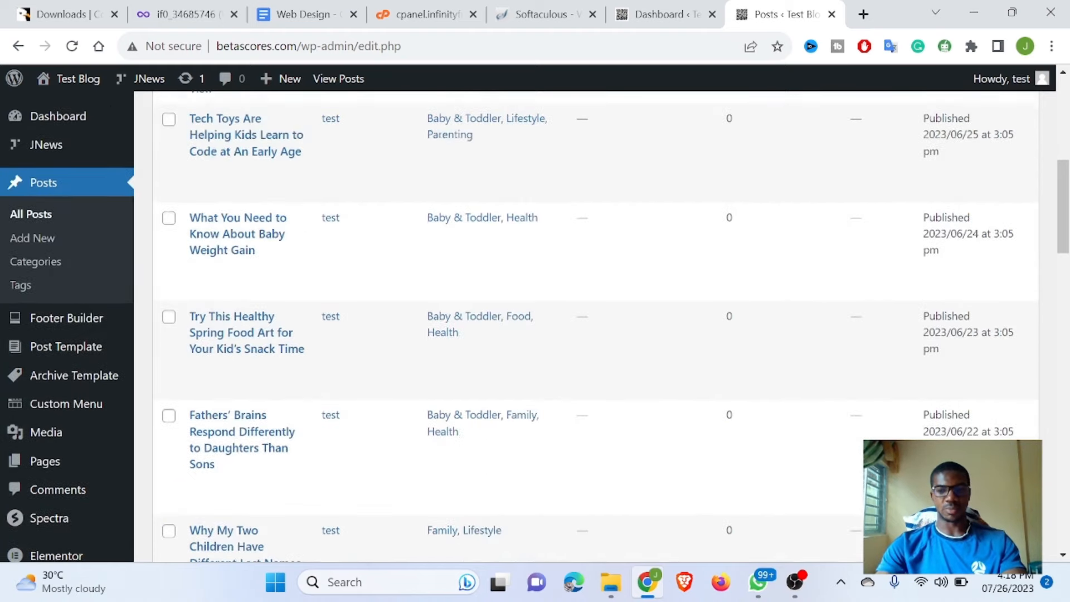
{"action": "scroll", "coordinate": [535, 326], "scroll_direction": "up", "scroll_amount": 3}
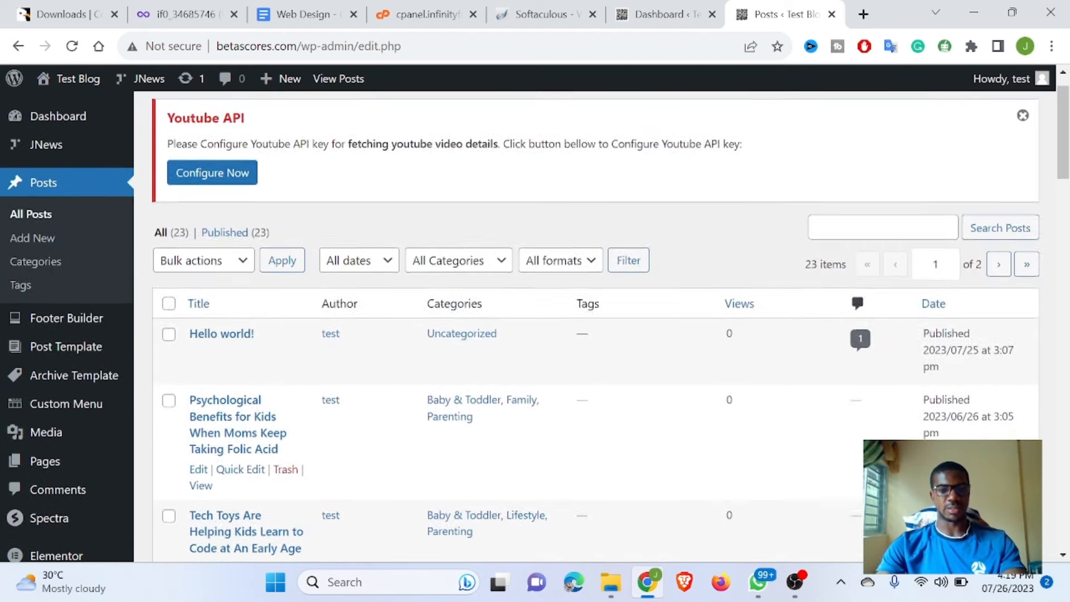
{"action": "left_click", "coordinate": [234, 432]}
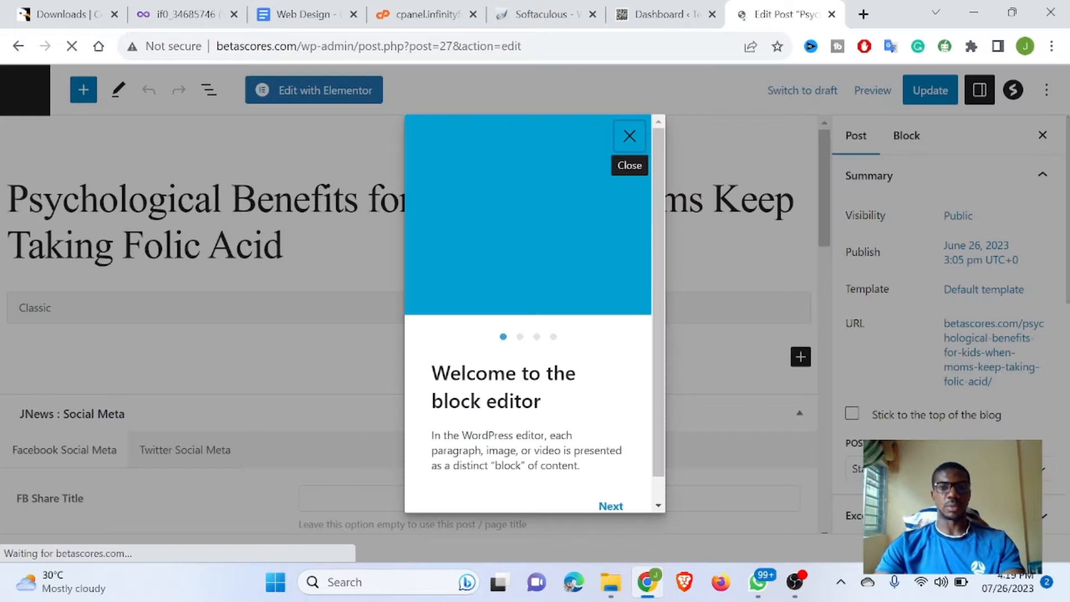
{"action": "key", "text": "Escape"}
Step: Review the post's block editor page, including the social meta, fake counter override and single post settings
{"action": "scroll", "coordinate": [407, 323], "scroll_direction": "down", "scroll_amount": 3}
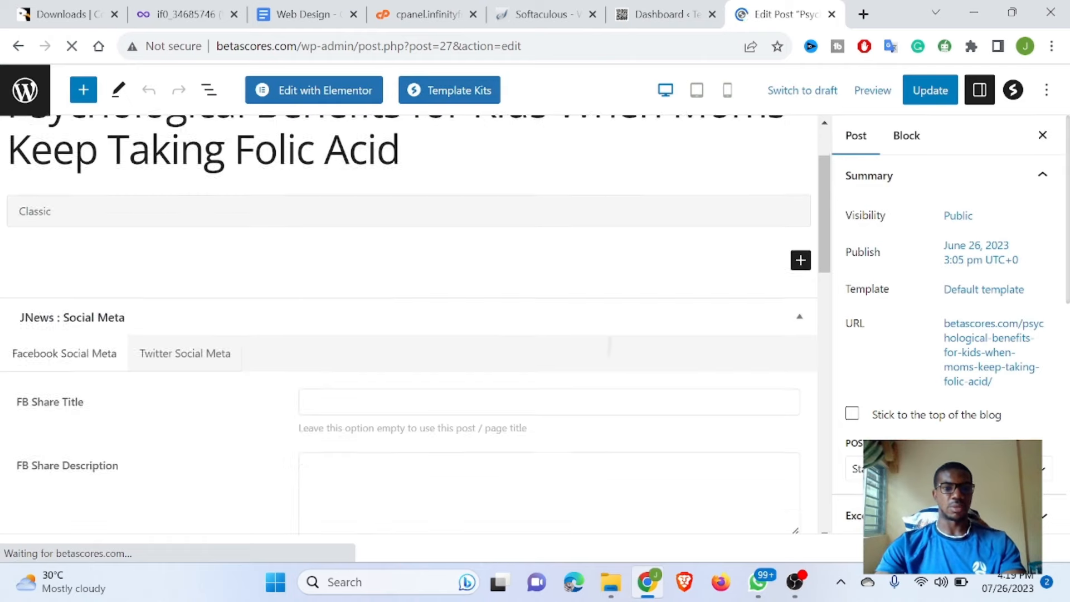
{"action": "scroll", "coordinate": [407, 324], "scroll_direction": "down", "scroll_amount": 6}
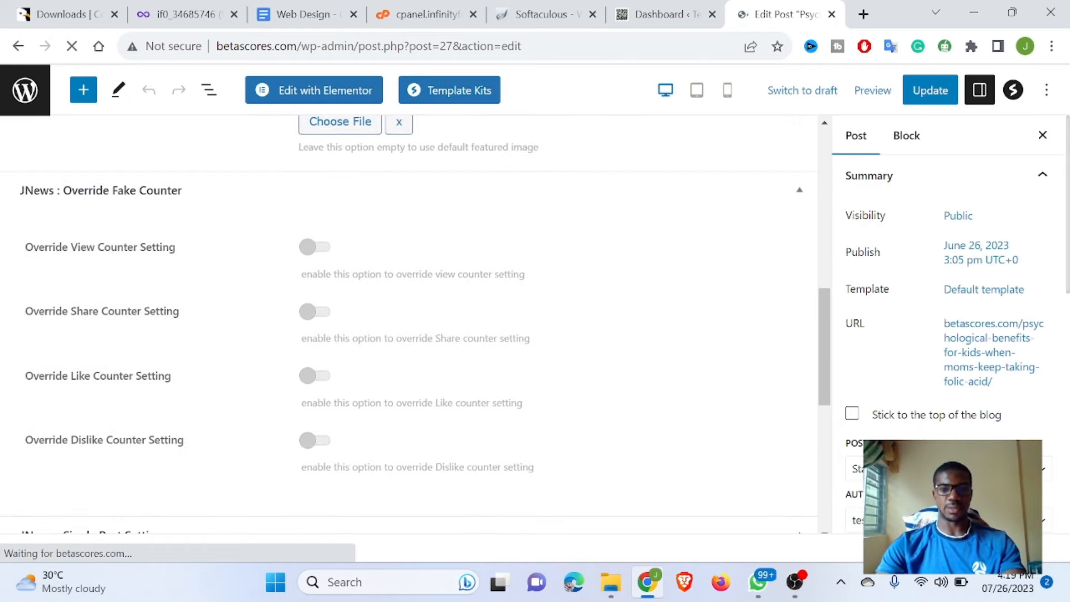
{"action": "scroll", "coordinate": [407, 324], "scroll_direction": "up", "scroll_amount": 9}
{"action": "scroll", "coordinate": [407, 324], "scroll_direction": "up", "scroll_amount": 1}
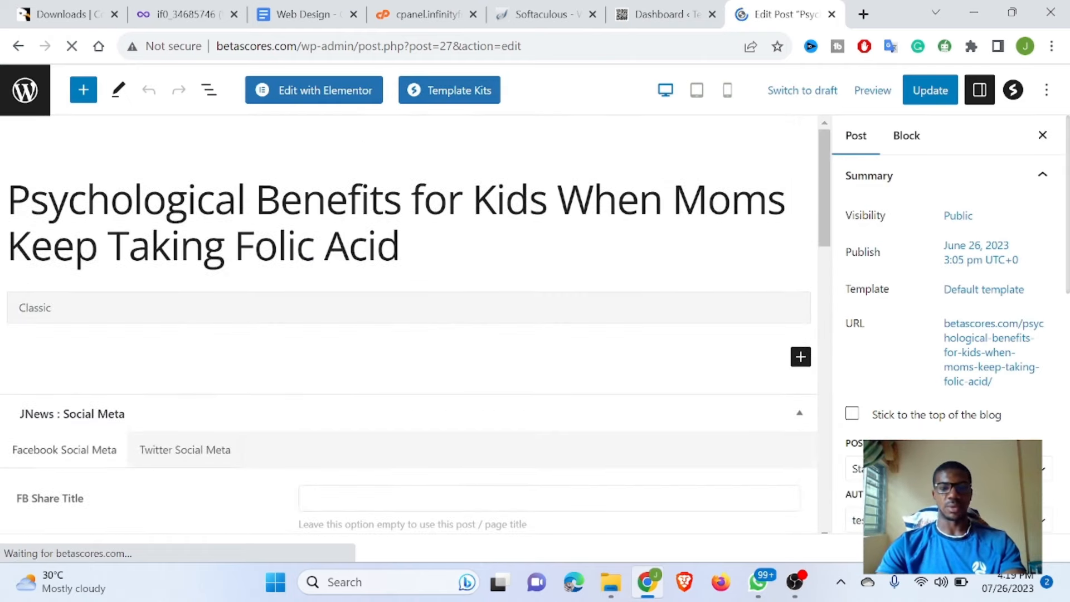
{"action": "scroll", "coordinate": [407, 324], "scroll_direction": "down", "scroll_amount": 3}
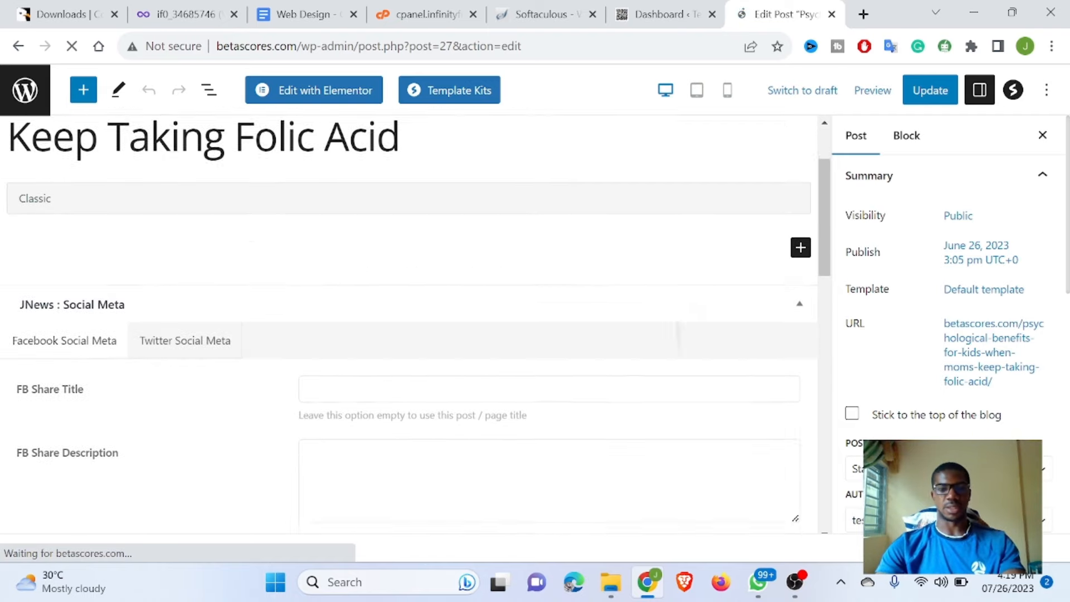
{"action": "scroll", "coordinate": [407, 324], "scroll_direction": "down", "scroll_amount": 1}
{"action": "scroll", "coordinate": [407, 323], "scroll_direction": "up", "scroll_amount": 4}
{"action": "scroll", "coordinate": [407, 323], "scroll_direction": "down", "scroll_amount": 12}
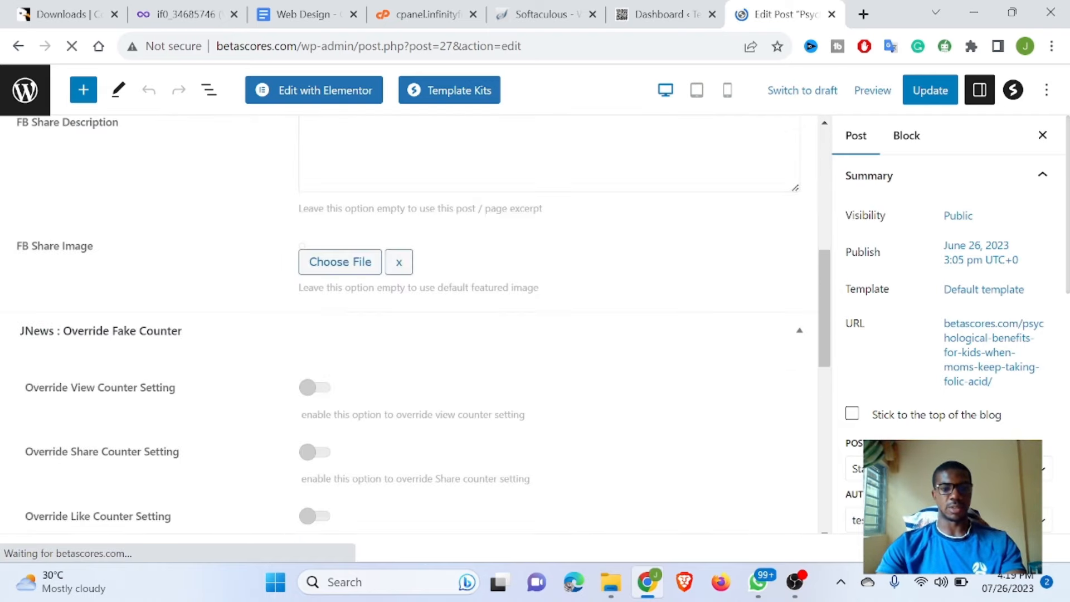
{"action": "scroll", "coordinate": [407, 323], "scroll_direction": "down", "scroll_amount": 9}
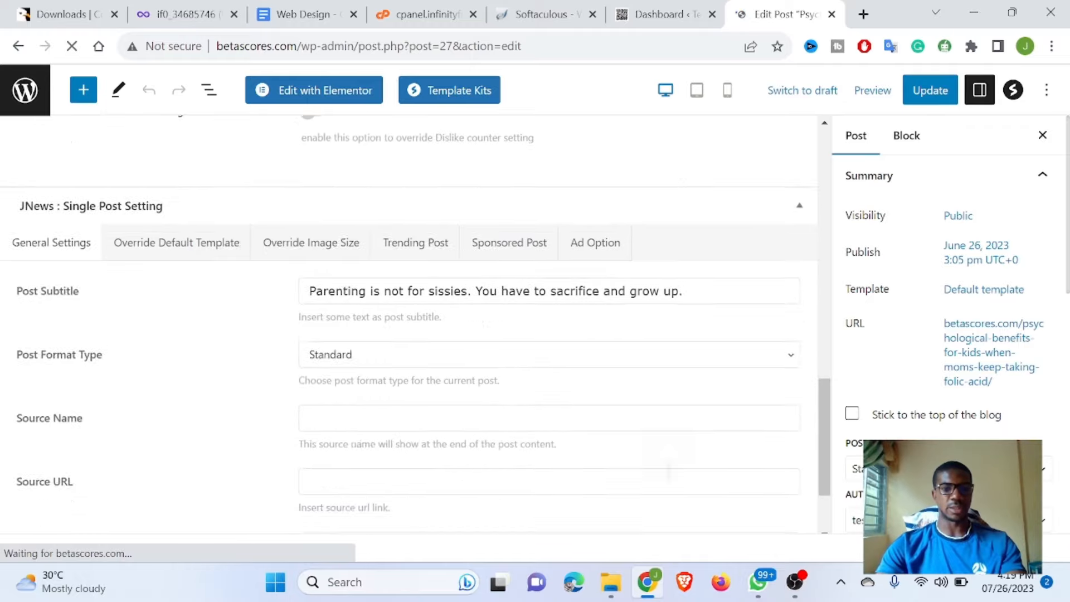
{"action": "scroll", "coordinate": [407, 323], "scroll_direction": "up", "scroll_amount": 15}
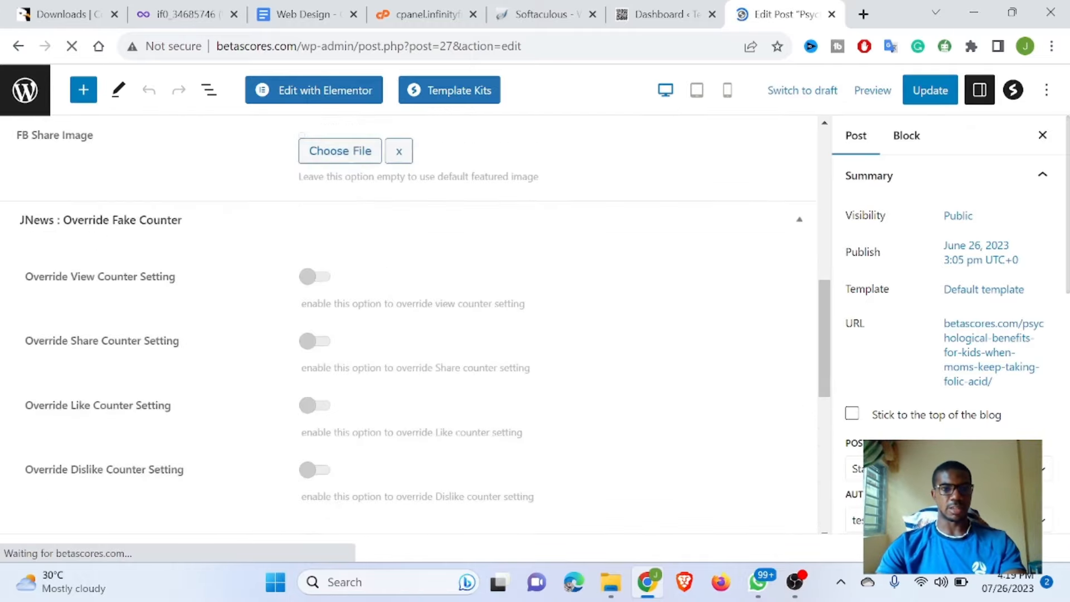
{"action": "scroll", "coordinate": [407, 323], "scroll_direction": "up", "scroll_amount": 1}
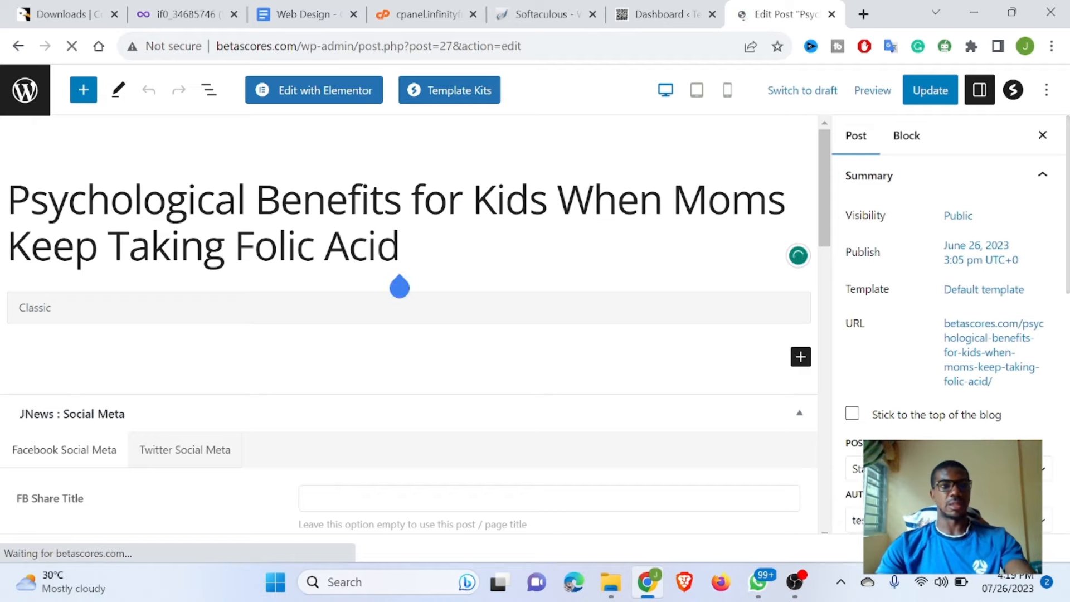
{"action": "scroll", "coordinate": [407, 323], "scroll_direction": "down", "scroll_amount": 1}
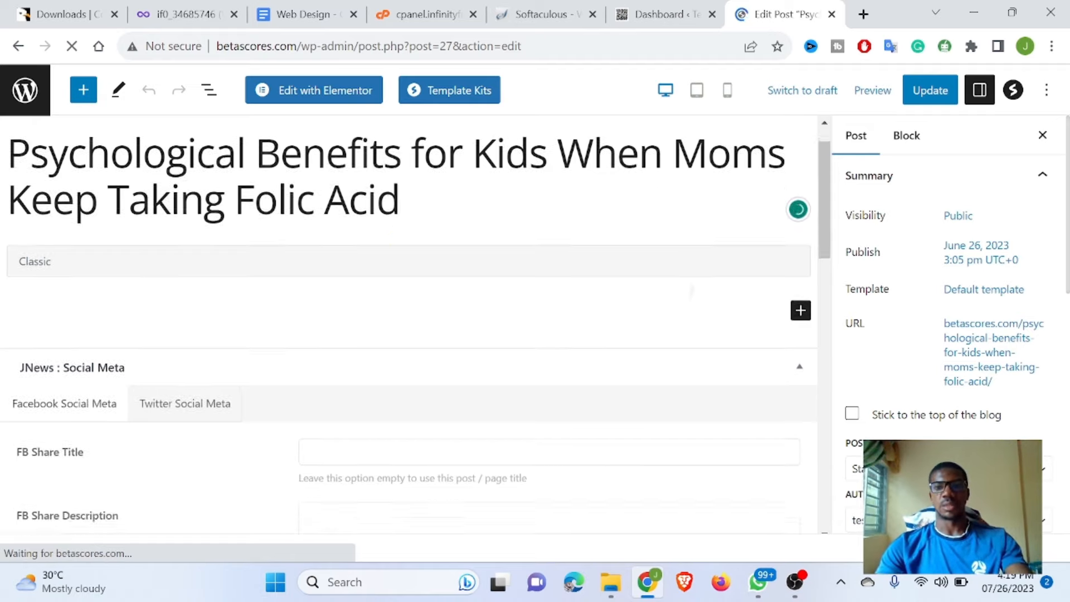
{"action": "scroll", "coordinate": [407, 324], "scroll_direction": "up", "scroll_amount": 1}
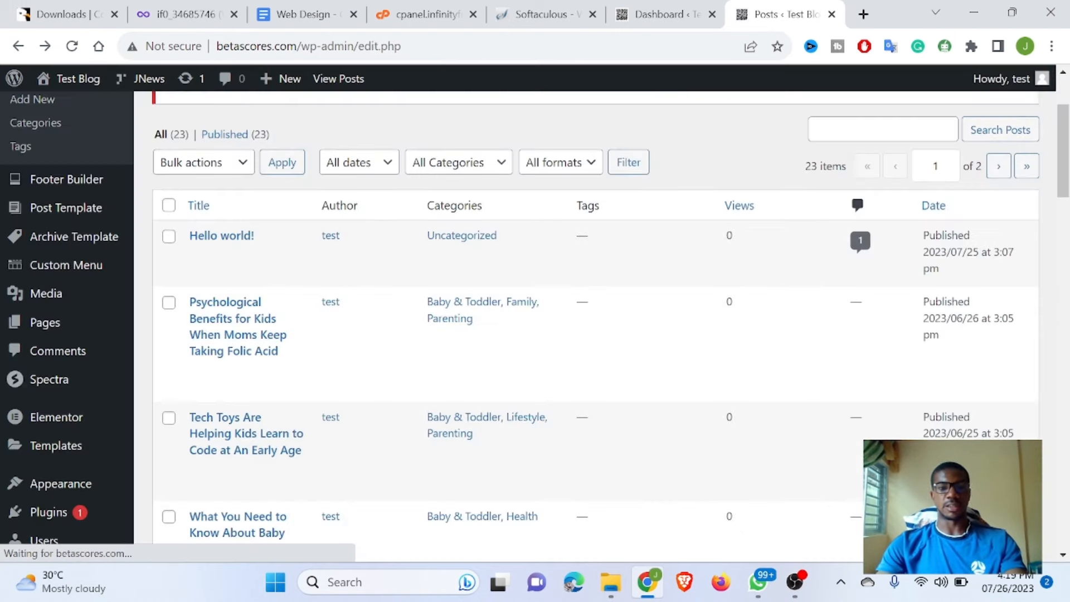
Step: Install the Classic Editor plugin from the WordPress plugin directory and activate it
{"action": "scroll", "coordinate": [558, 335], "scroll_direction": "down", "scroll_amount": 3}
{"action": "left_click", "coordinate": [48, 396]}
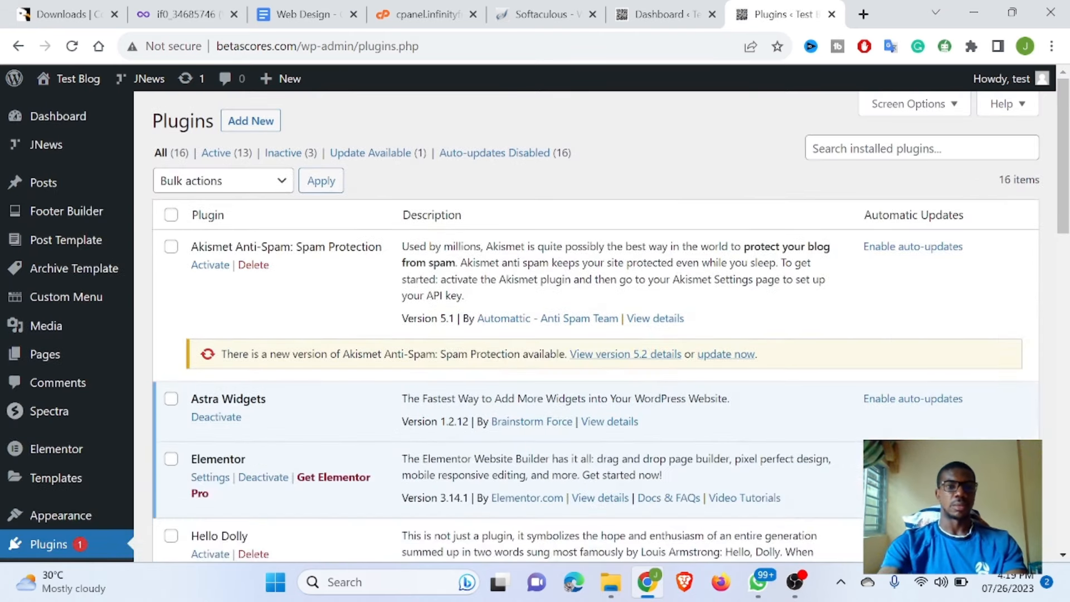
{"action": "left_click", "coordinate": [250, 121]}
{"action": "scroll", "coordinate": [557, 335], "scroll_direction": "down", "scroll_amount": 7}
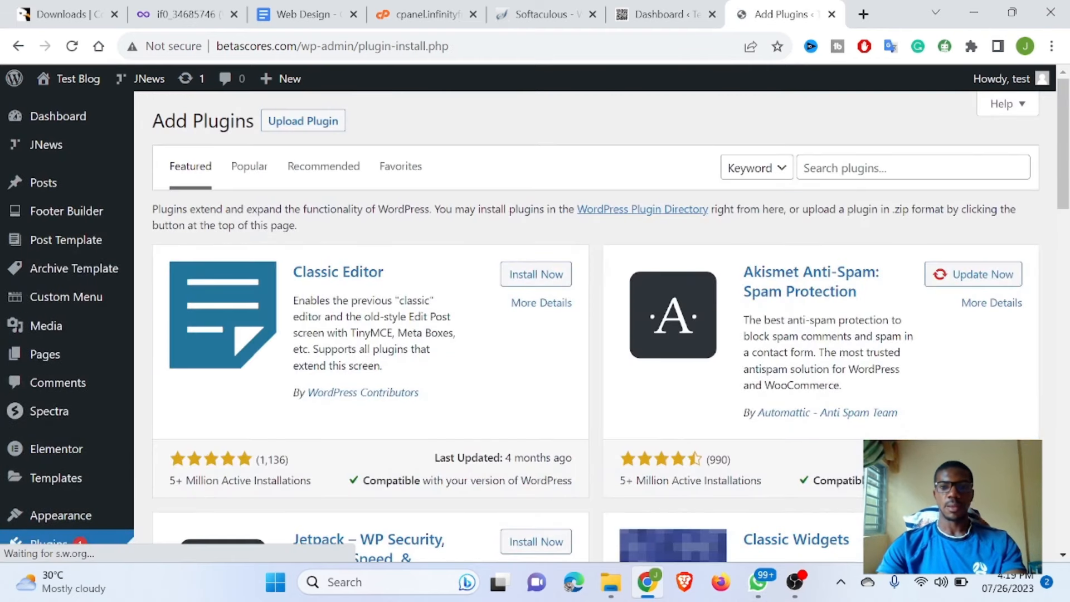
{"action": "left_click", "coordinate": [535, 274]}
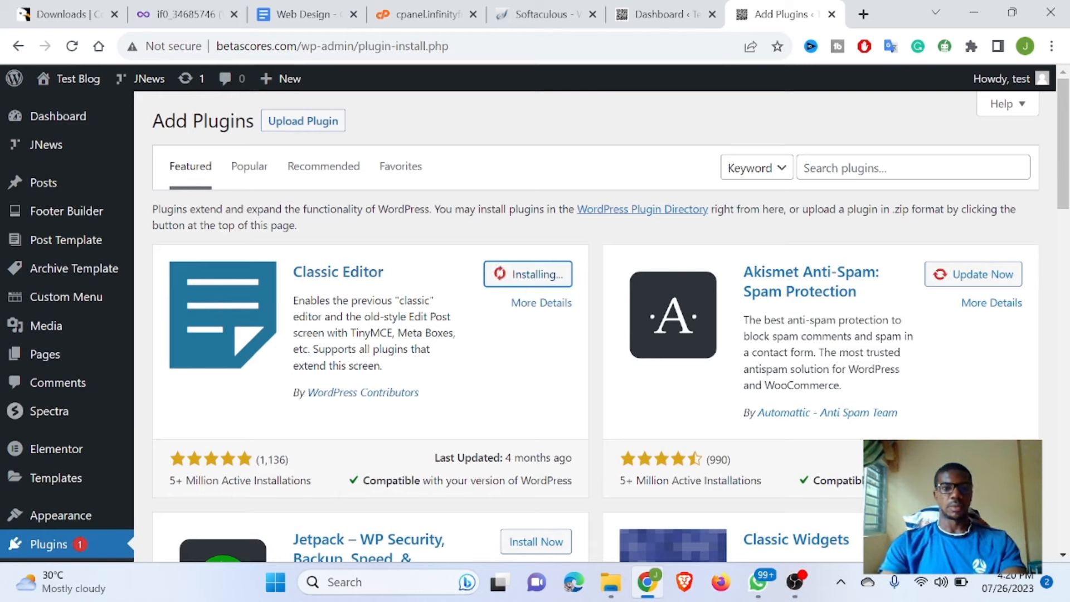
{"action": "left_click", "coordinate": [543, 274]}
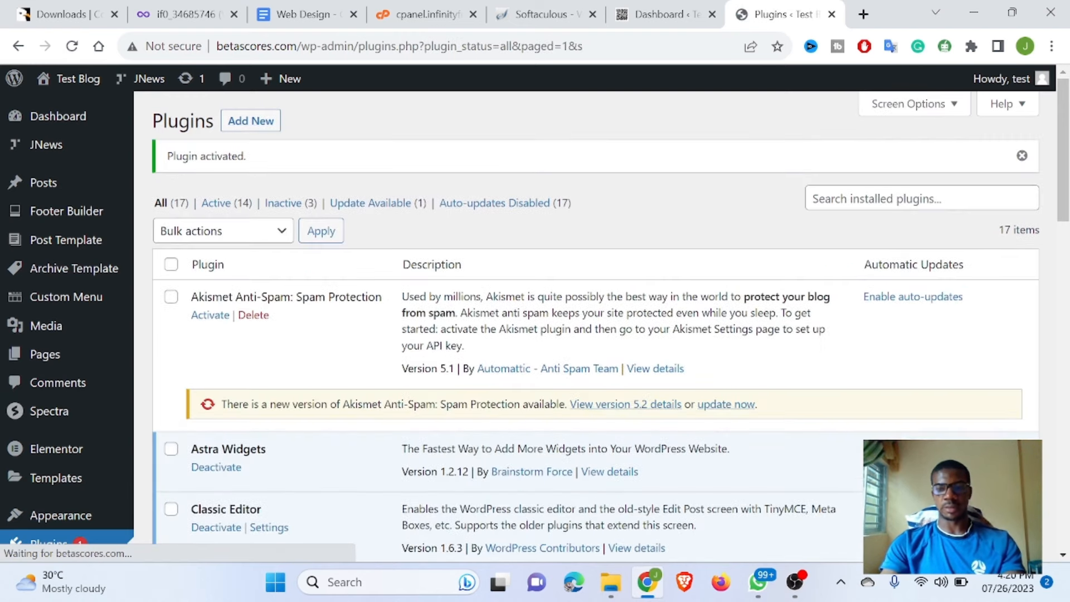
Step: Look over the installed plugins, and reopen the "Psychological Benefits for Kids When Moms Keep Taking Folic Acid" post in the classic editor
{"action": "scroll", "coordinate": [595, 326], "scroll_direction": "down", "scroll_amount": 3}
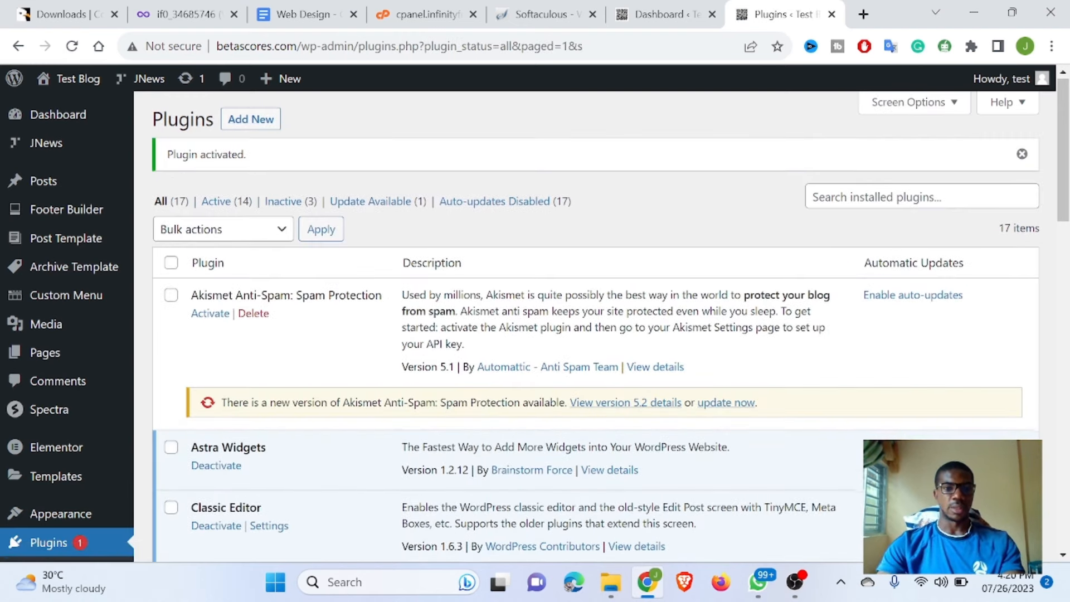
{"action": "scroll", "coordinate": [594, 326], "scroll_direction": "down", "scroll_amount": 4}
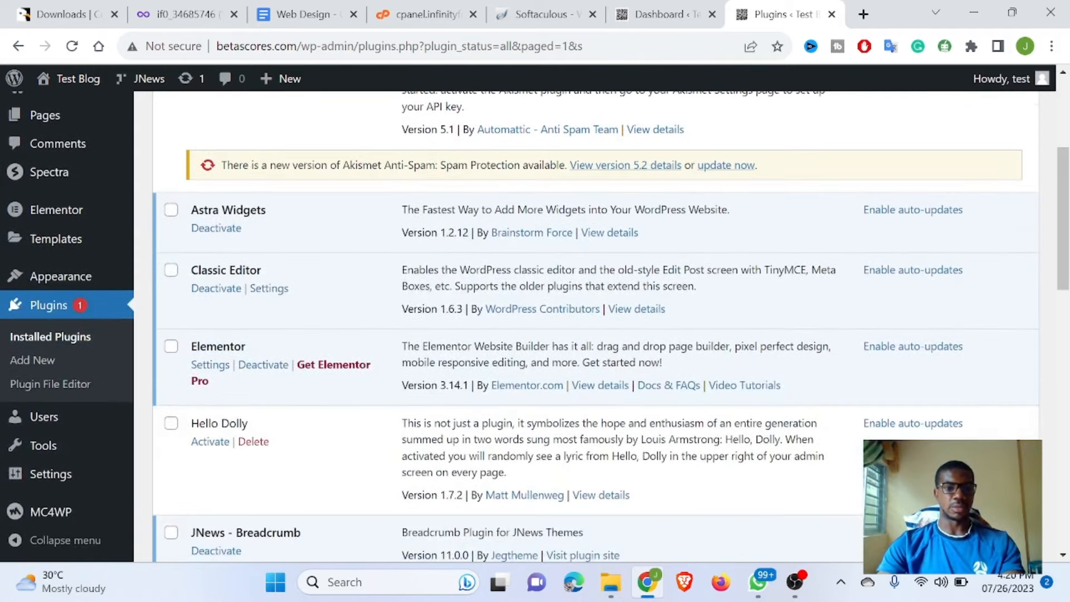
{"action": "scroll", "coordinate": [595, 326], "scroll_direction": "down", "scroll_amount": 7}
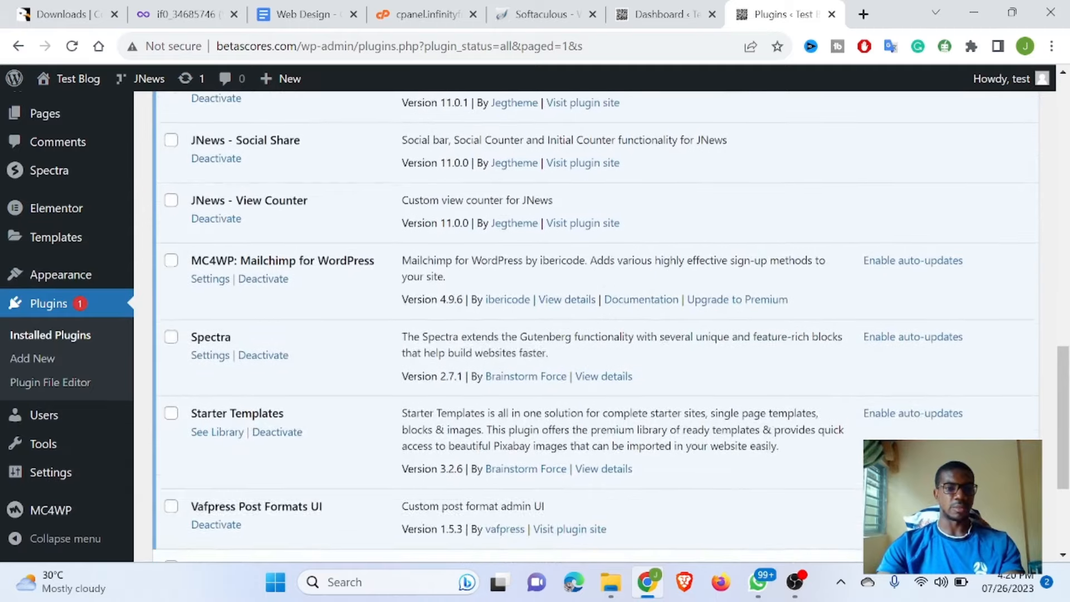
{"action": "scroll", "coordinate": [595, 326], "scroll_direction": "up", "scroll_amount": 9}
{"action": "left_click", "coordinate": [44, 182]}
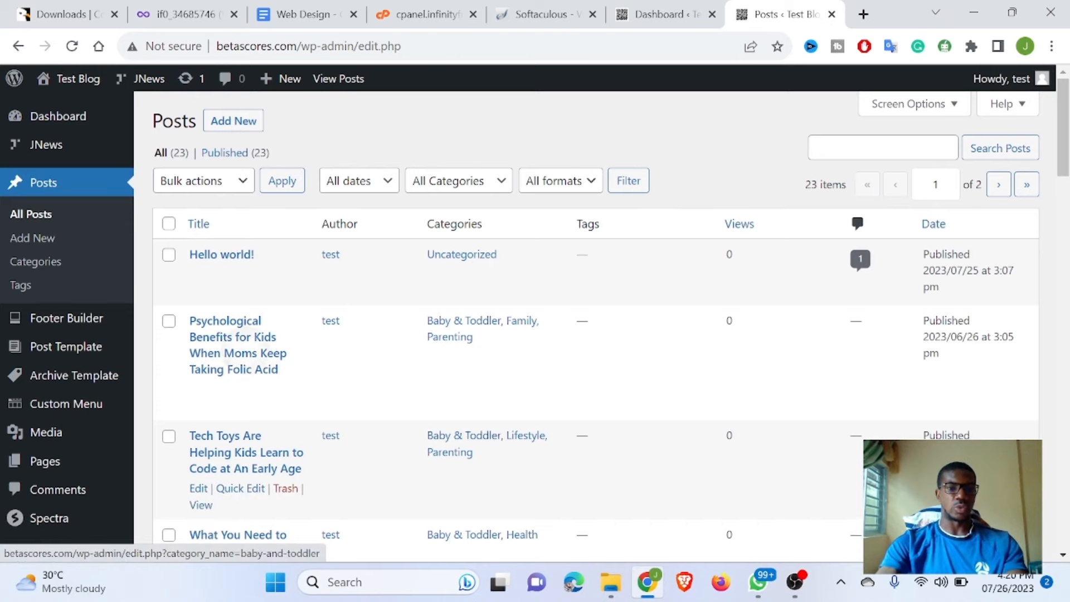
{"action": "left_click", "coordinate": [237, 353]}
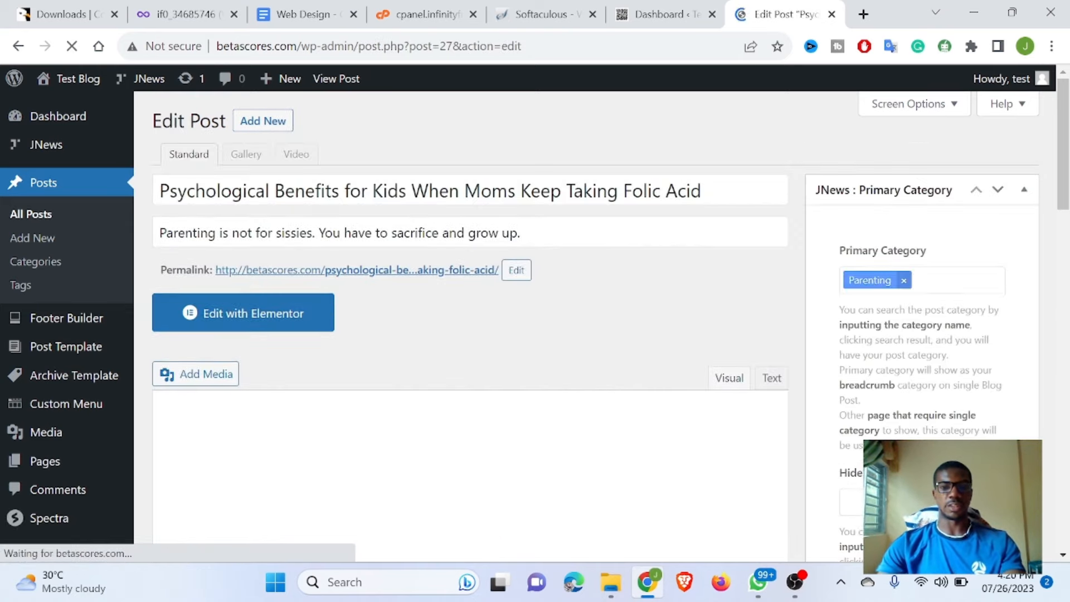
Step: Review the post's body text and images along with its publish options, categories, tags, template and featured image
{"action": "scroll", "coordinate": [535, 334], "scroll_direction": "down", "scroll_amount": 2}
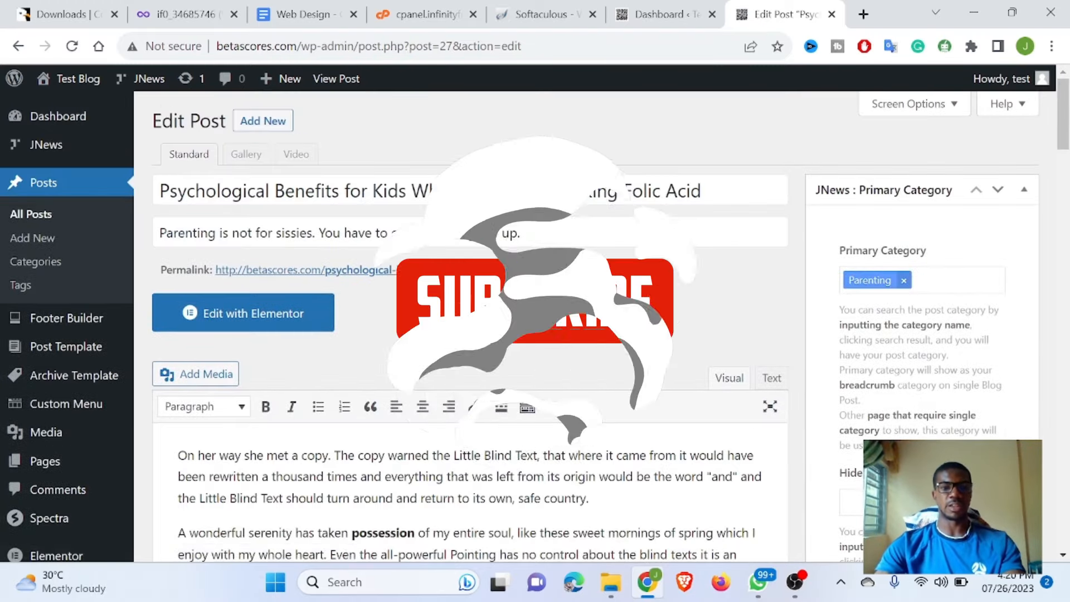
{"action": "scroll", "coordinate": [471, 362], "scroll_direction": "down", "scroll_amount": 10}
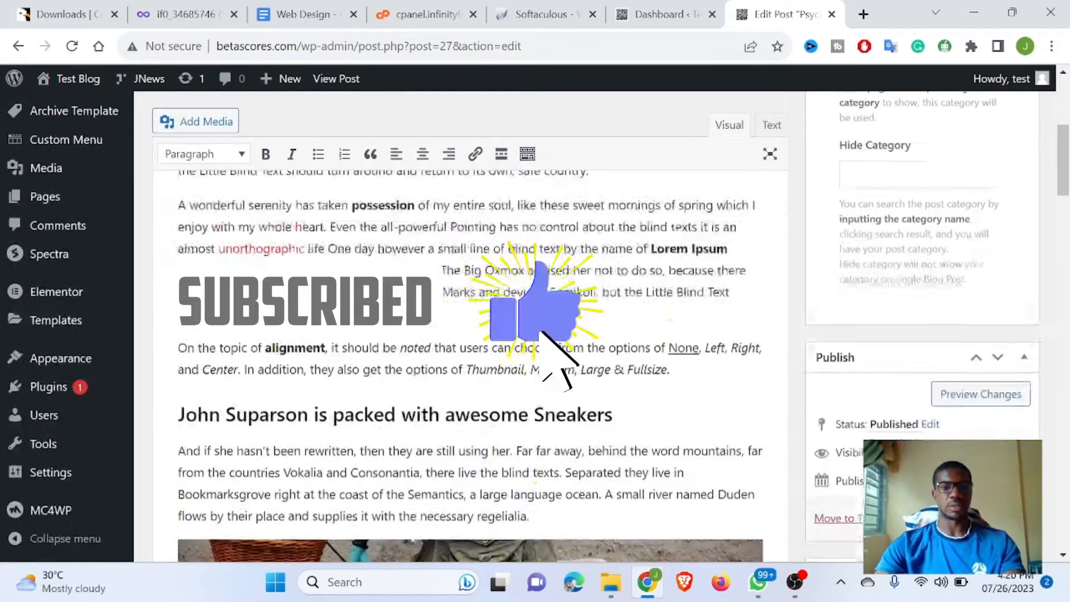
{"action": "scroll", "coordinate": [471, 362], "scroll_direction": "up", "scroll_amount": 5}
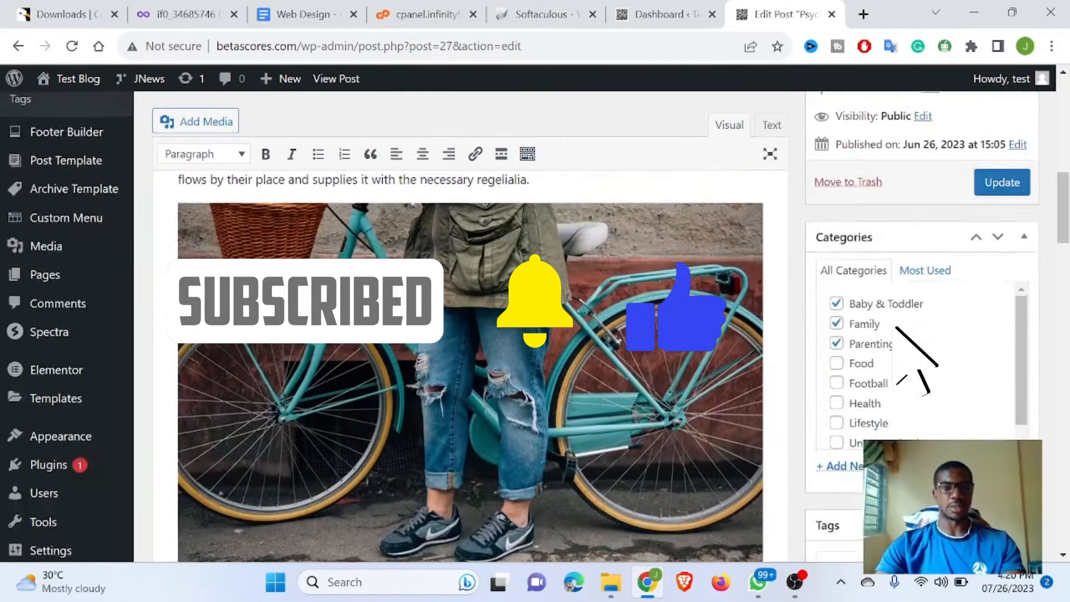
{"action": "scroll", "coordinate": [471, 362], "scroll_direction": "up", "scroll_amount": 1}
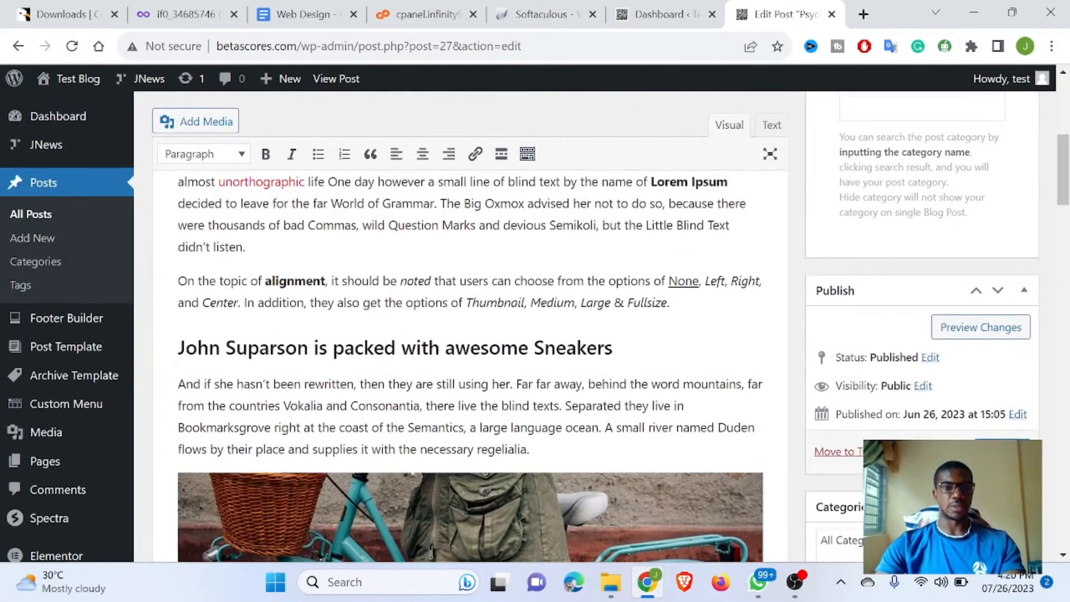
{"action": "scroll", "coordinate": [471, 362], "scroll_direction": "down", "scroll_amount": 7}
{"action": "scroll", "coordinate": [471, 362], "scroll_direction": "down", "scroll_amount": 10}
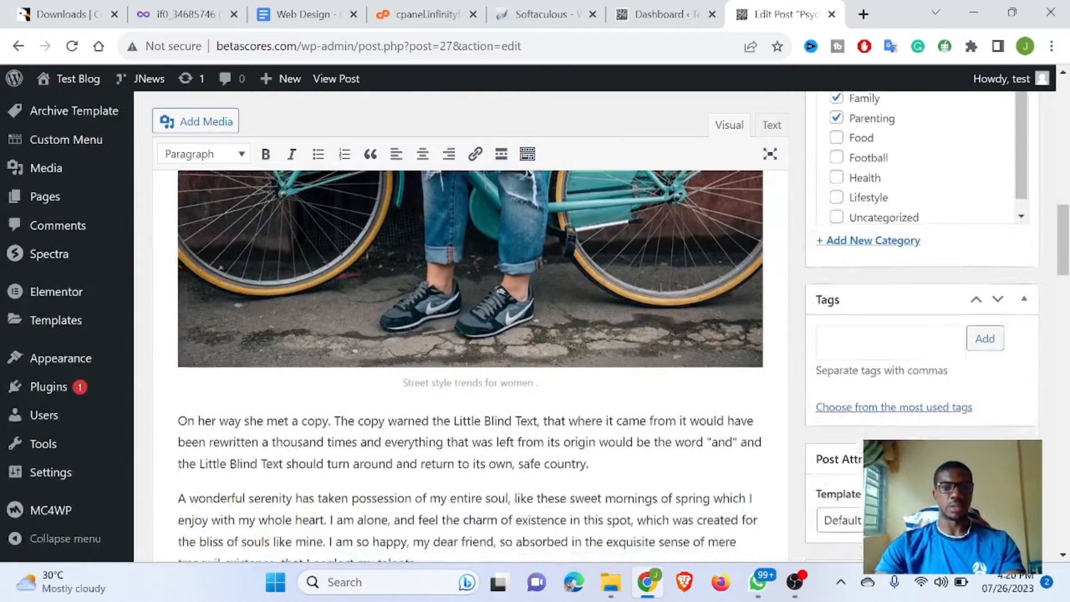
{"action": "scroll", "coordinate": [471, 363], "scroll_direction": "down", "scroll_amount": 2}
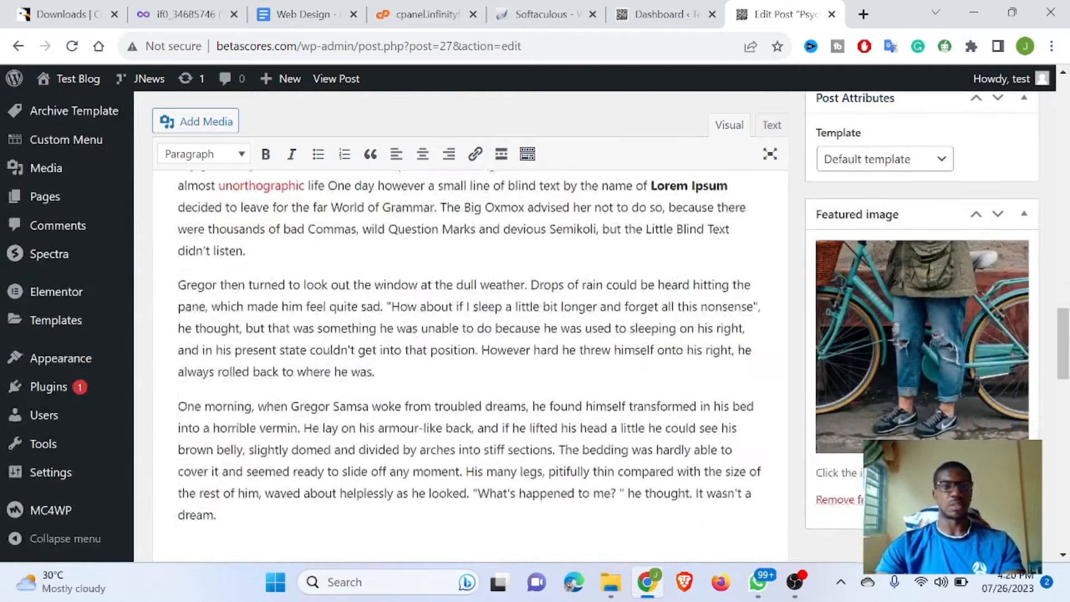
{"action": "scroll", "coordinate": [471, 362], "scroll_direction": "up", "scroll_amount": 8}
Step: Return to the list of all posts, select every post on the page and check the available bulk actions
{"action": "left_click", "coordinate": [30, 214]}
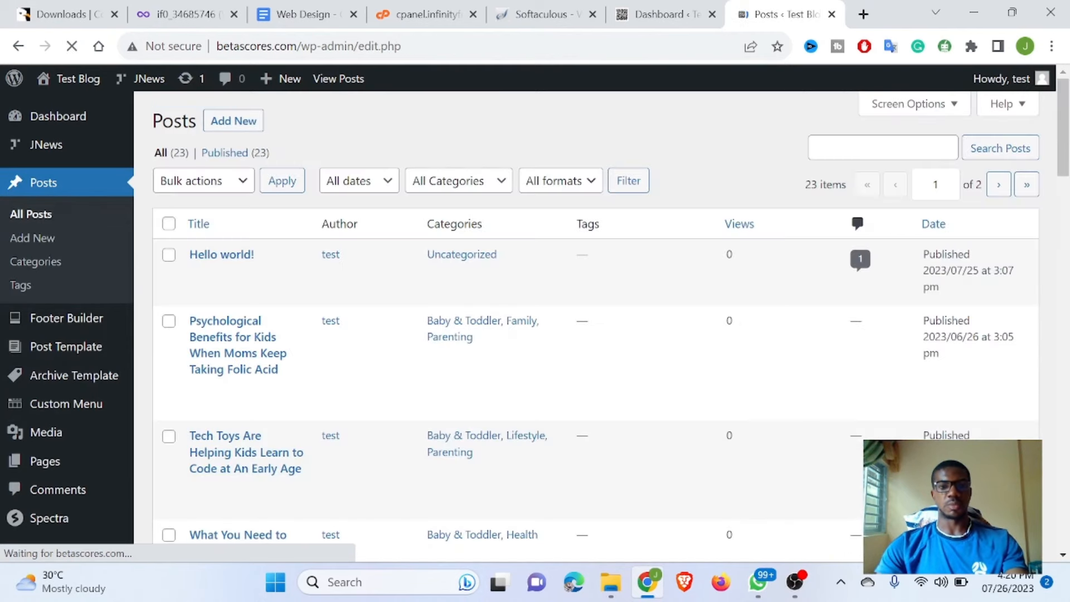
{"action": "left_click", "coordinate": [168, 255]}
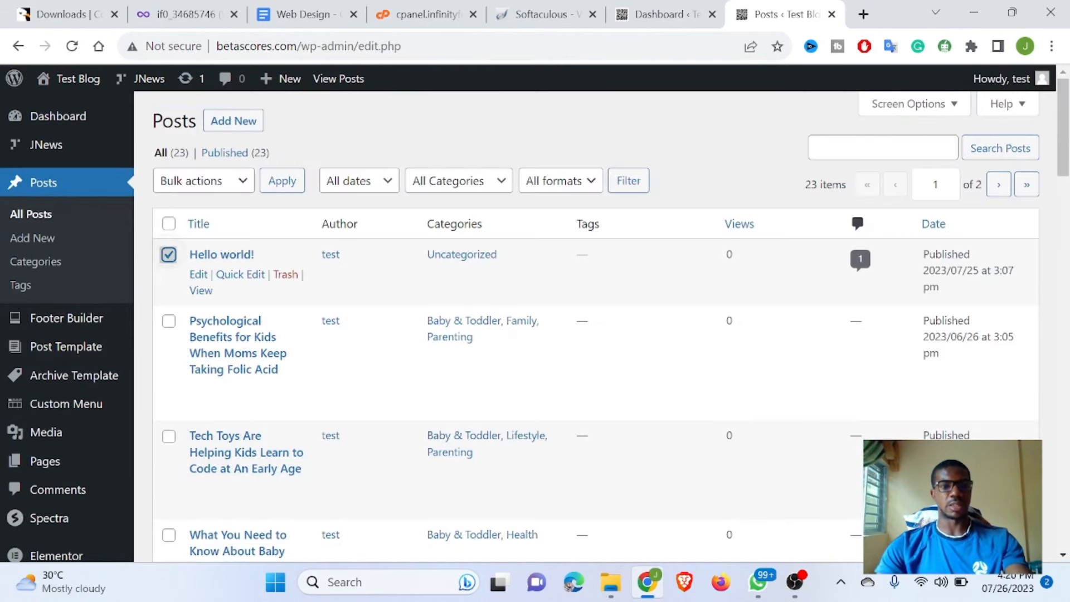
{"action": "left_click", "coordinate": [169, 321]}
{"action": "left_click", "coordinate": [169, 436]}
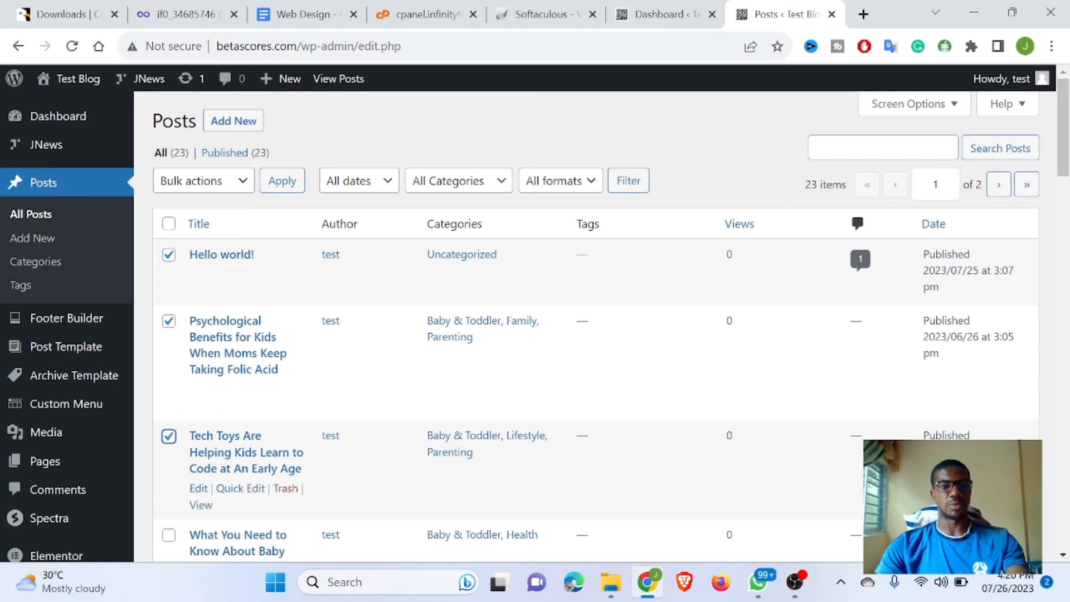
{"action": "left_click", "coordinate": [169, 223]}
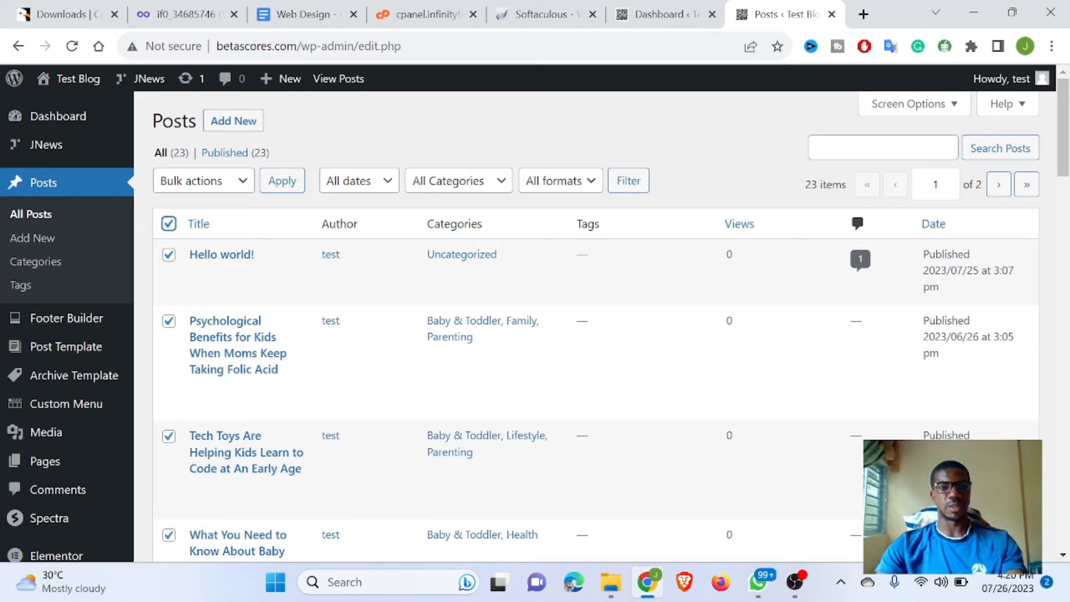
{"action": "left_click", "coordinate": [219, 173]}
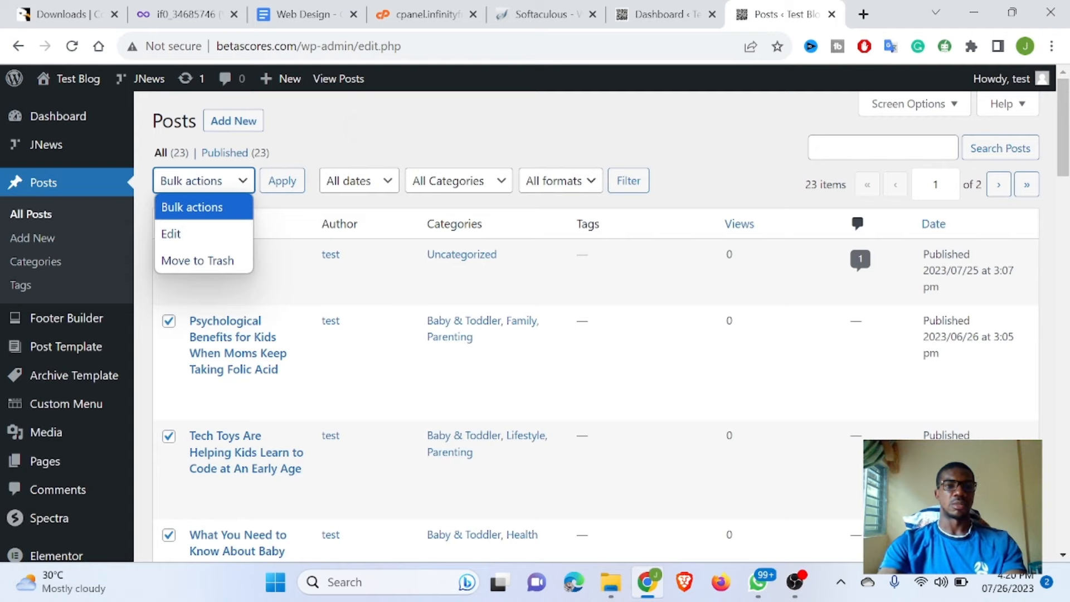
{"action": "key", "text": "Escape"}
{"action": "scroll", "coordinate": [557, 326], "scroll_direction": "down", "scroll_amount": 5}
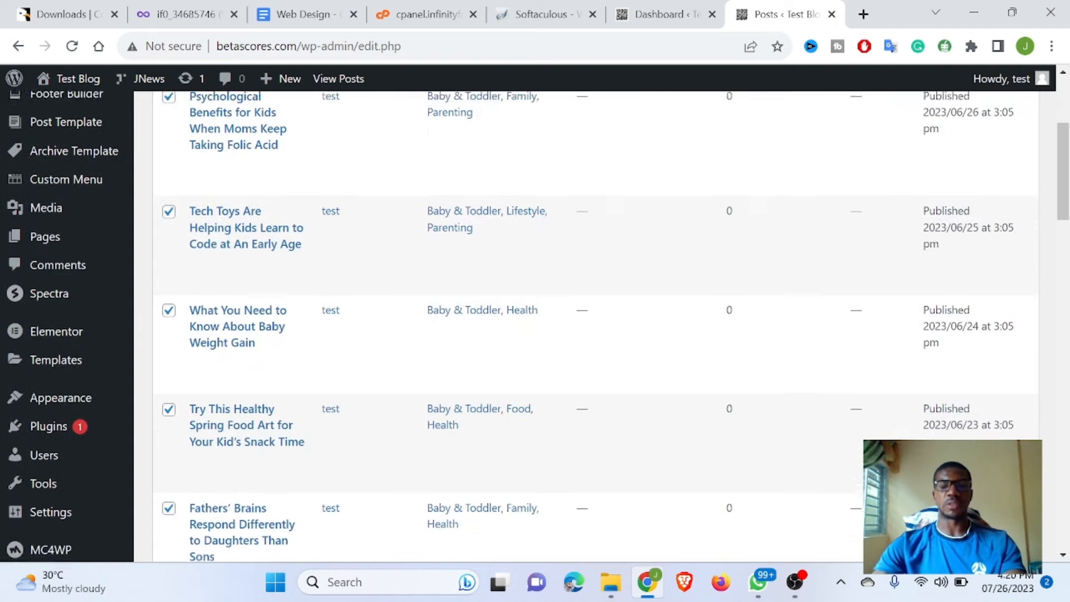
{"action": "scroll", "coordinate": [558, 326], "scroll_direction": "up", "scroll_amount": 1}
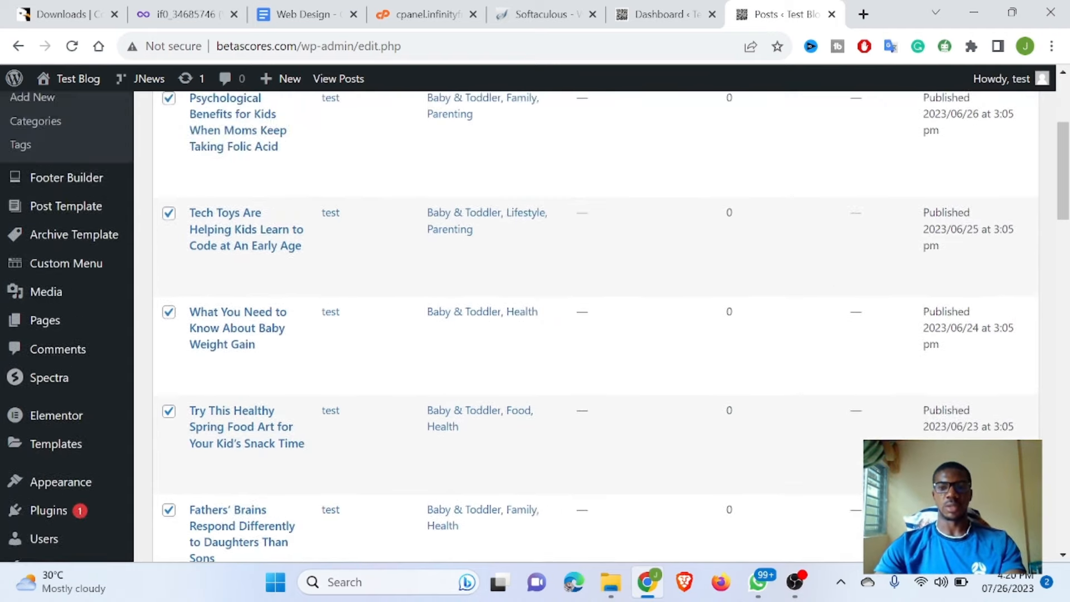